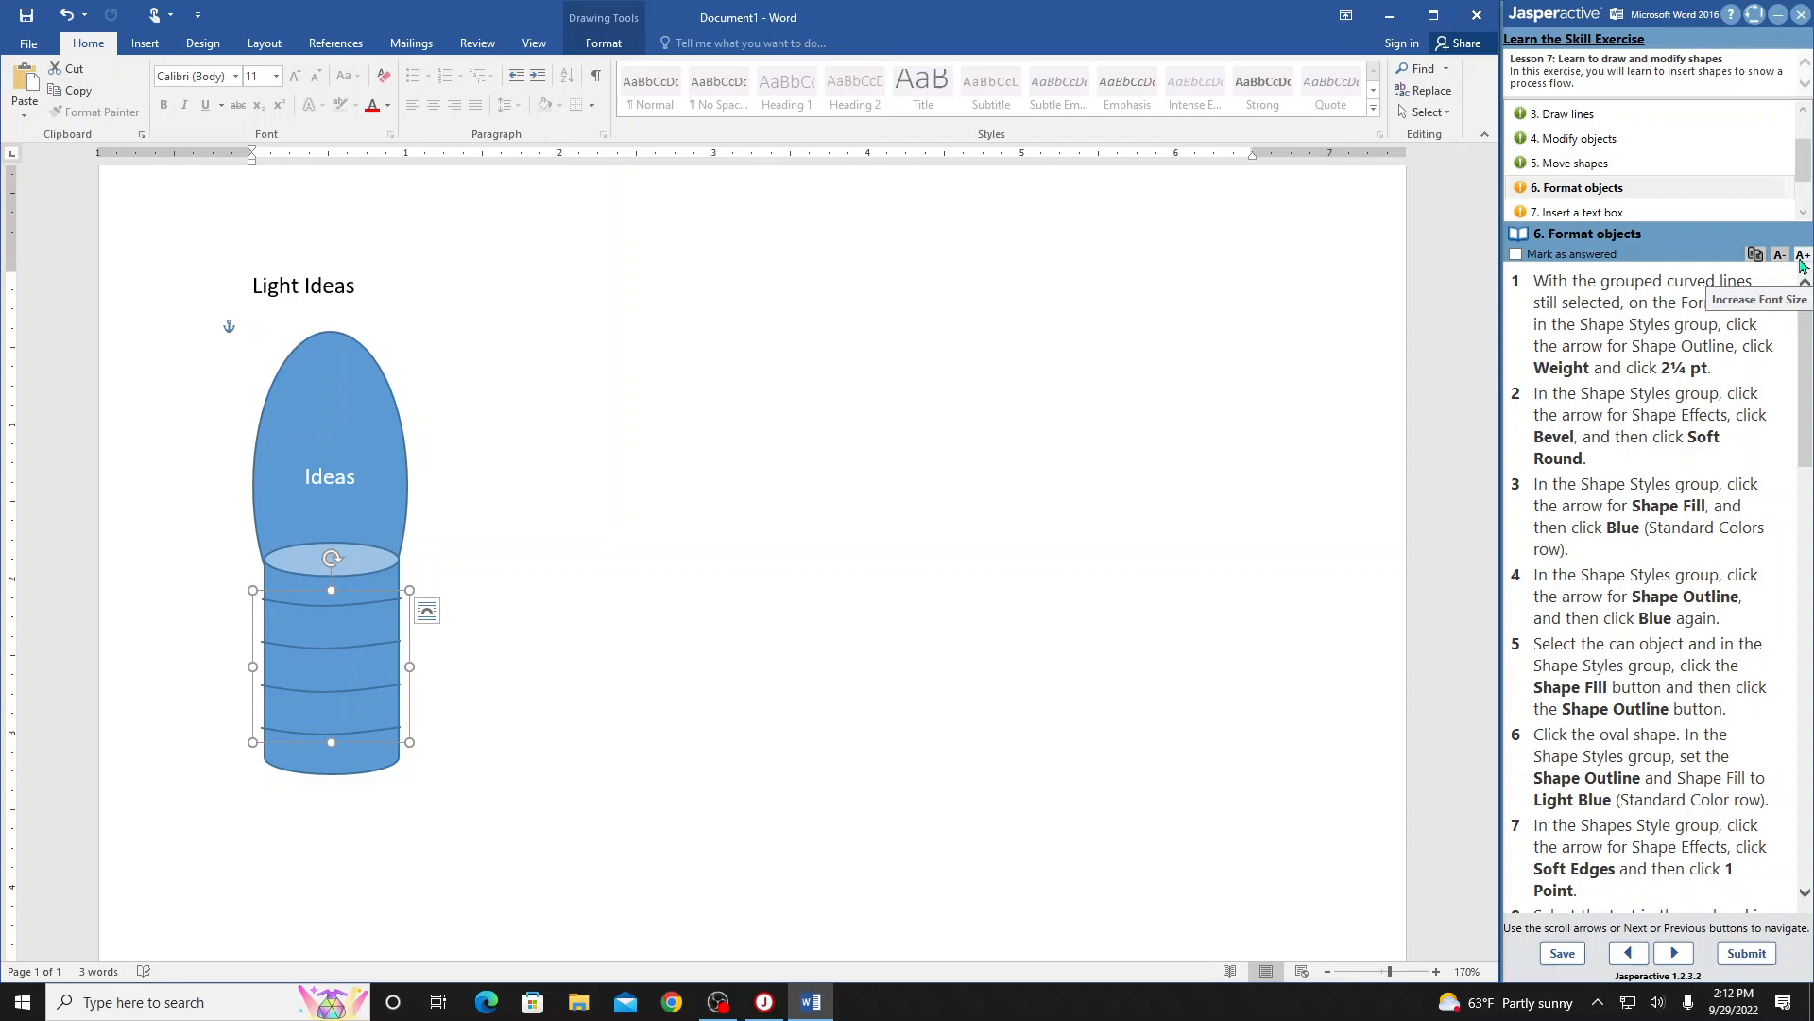
# - Enlarge the text of the exercise instructions by one size
pyautogui.click(1802, 255)
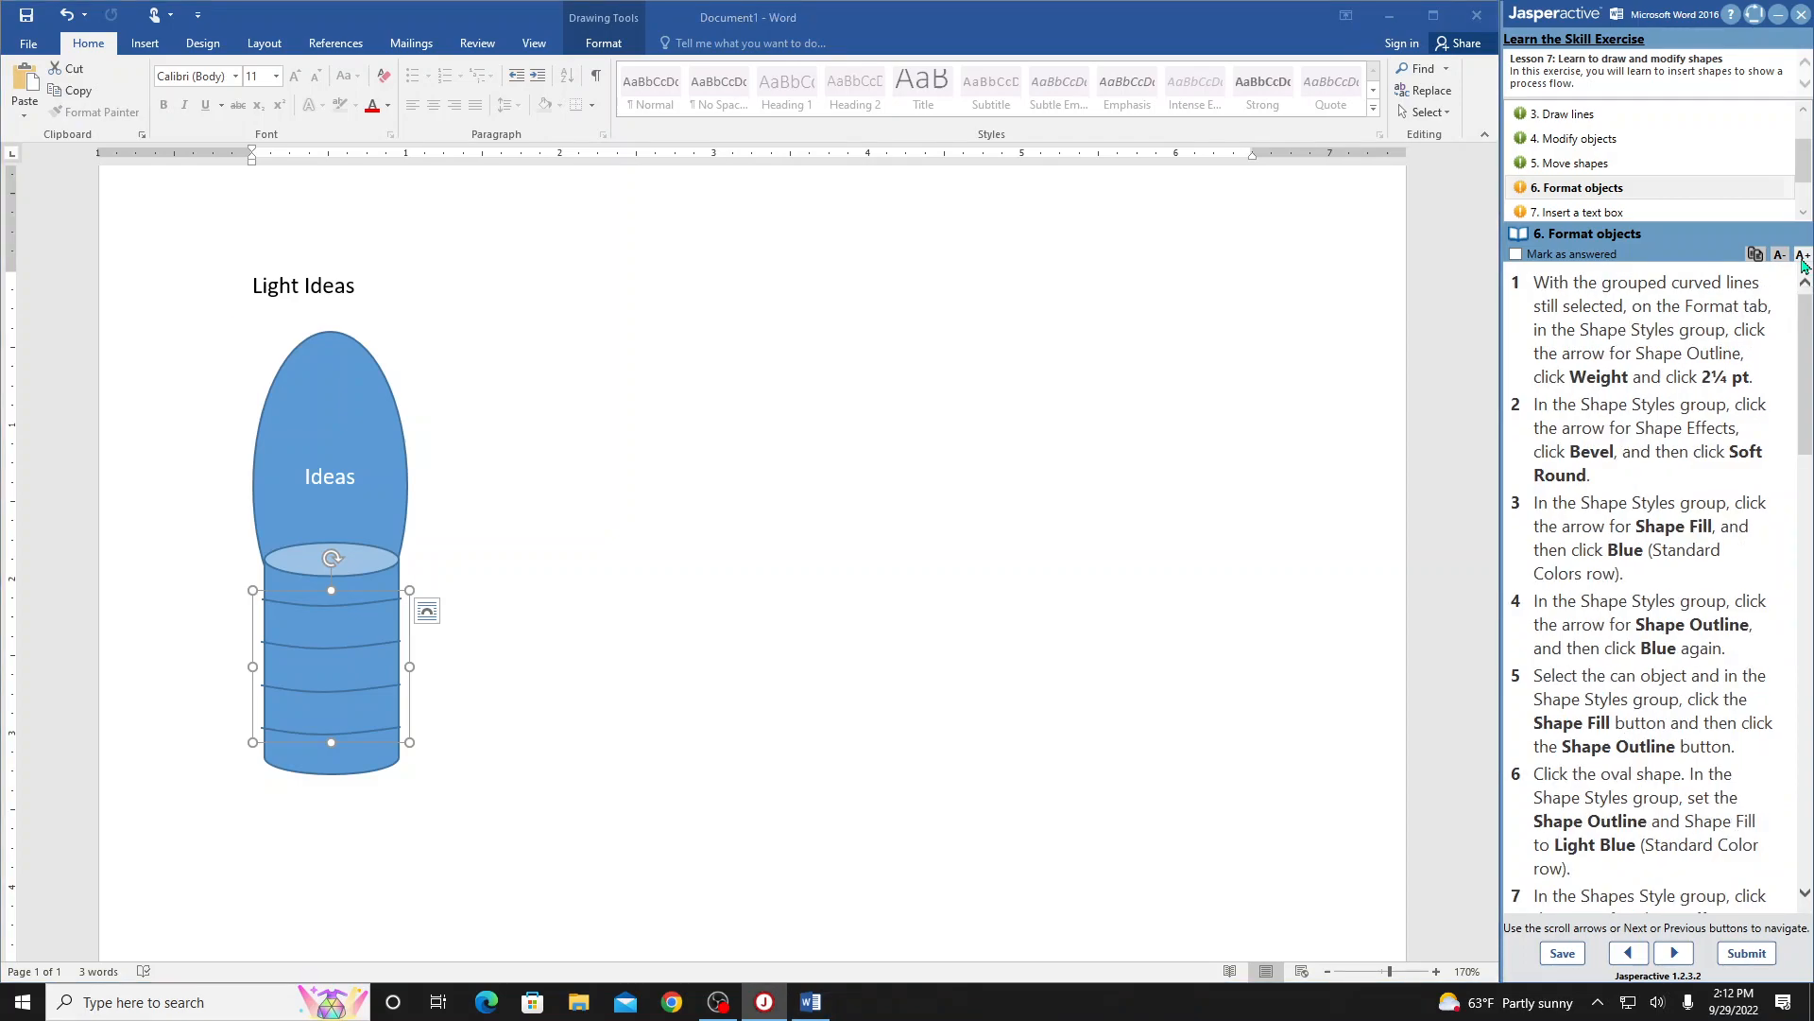
pyautogui.click(1803, 257)
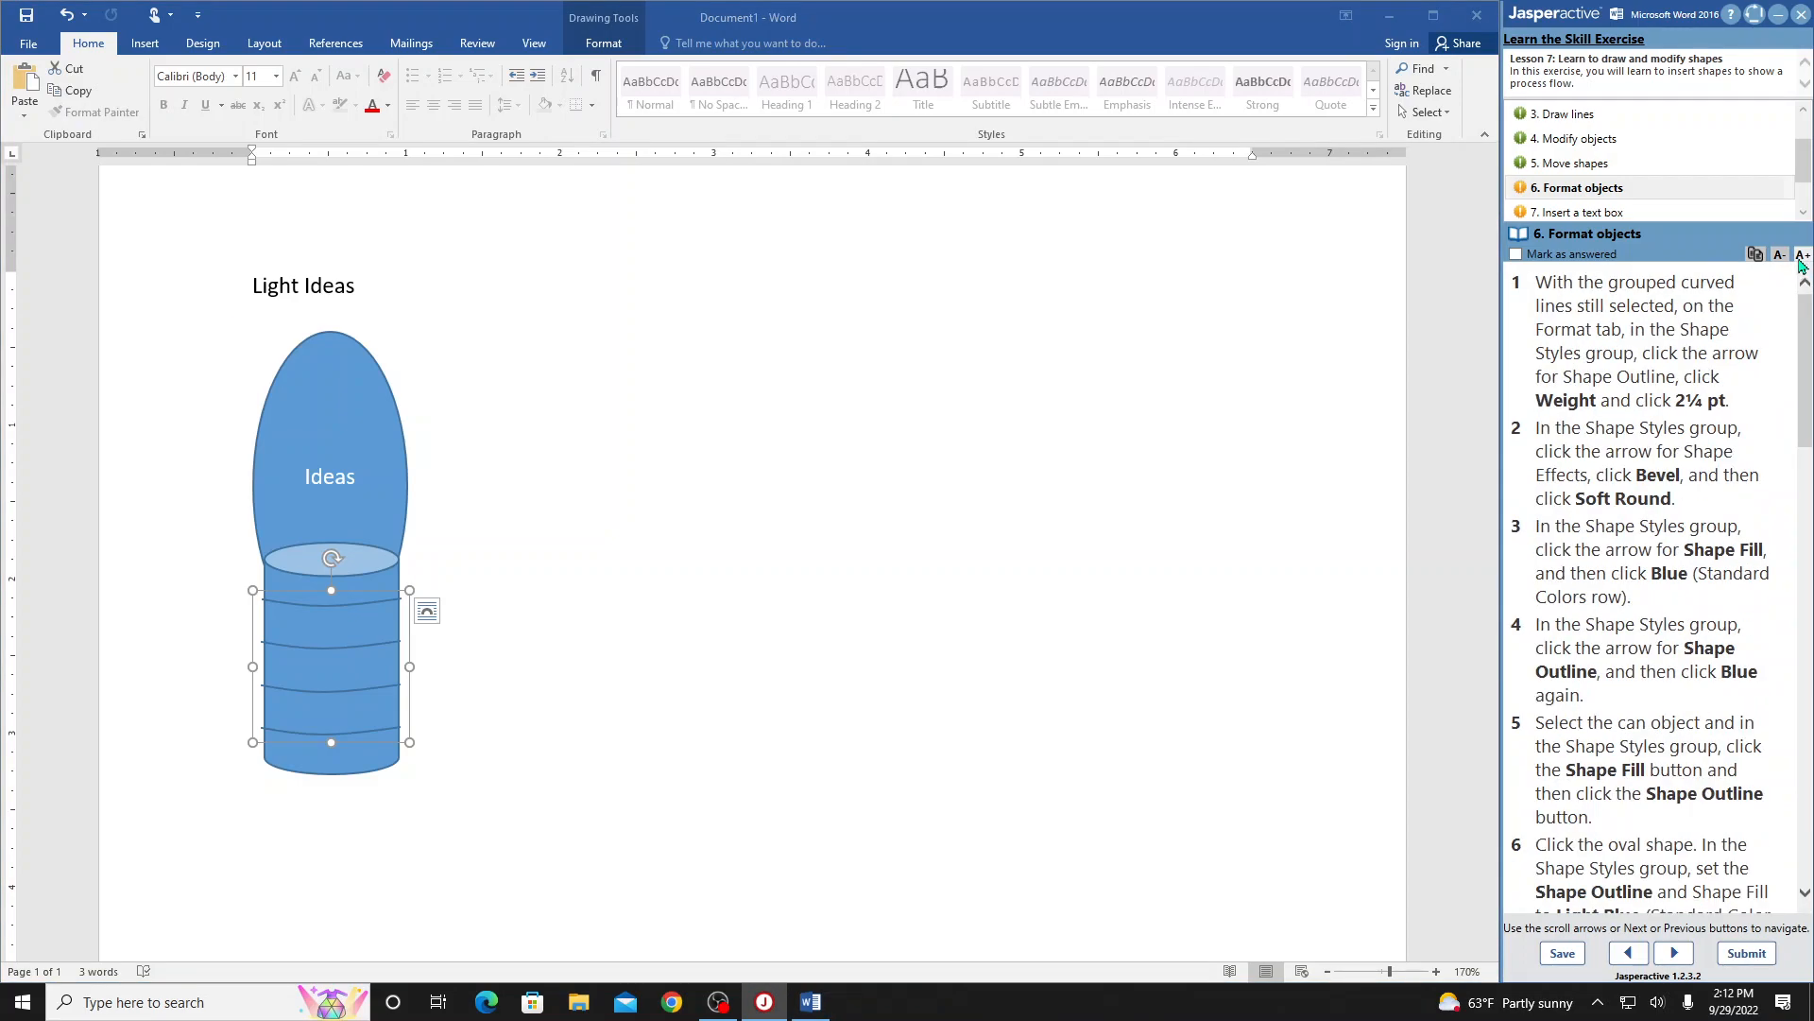
pyautogui.click(1785, 261)
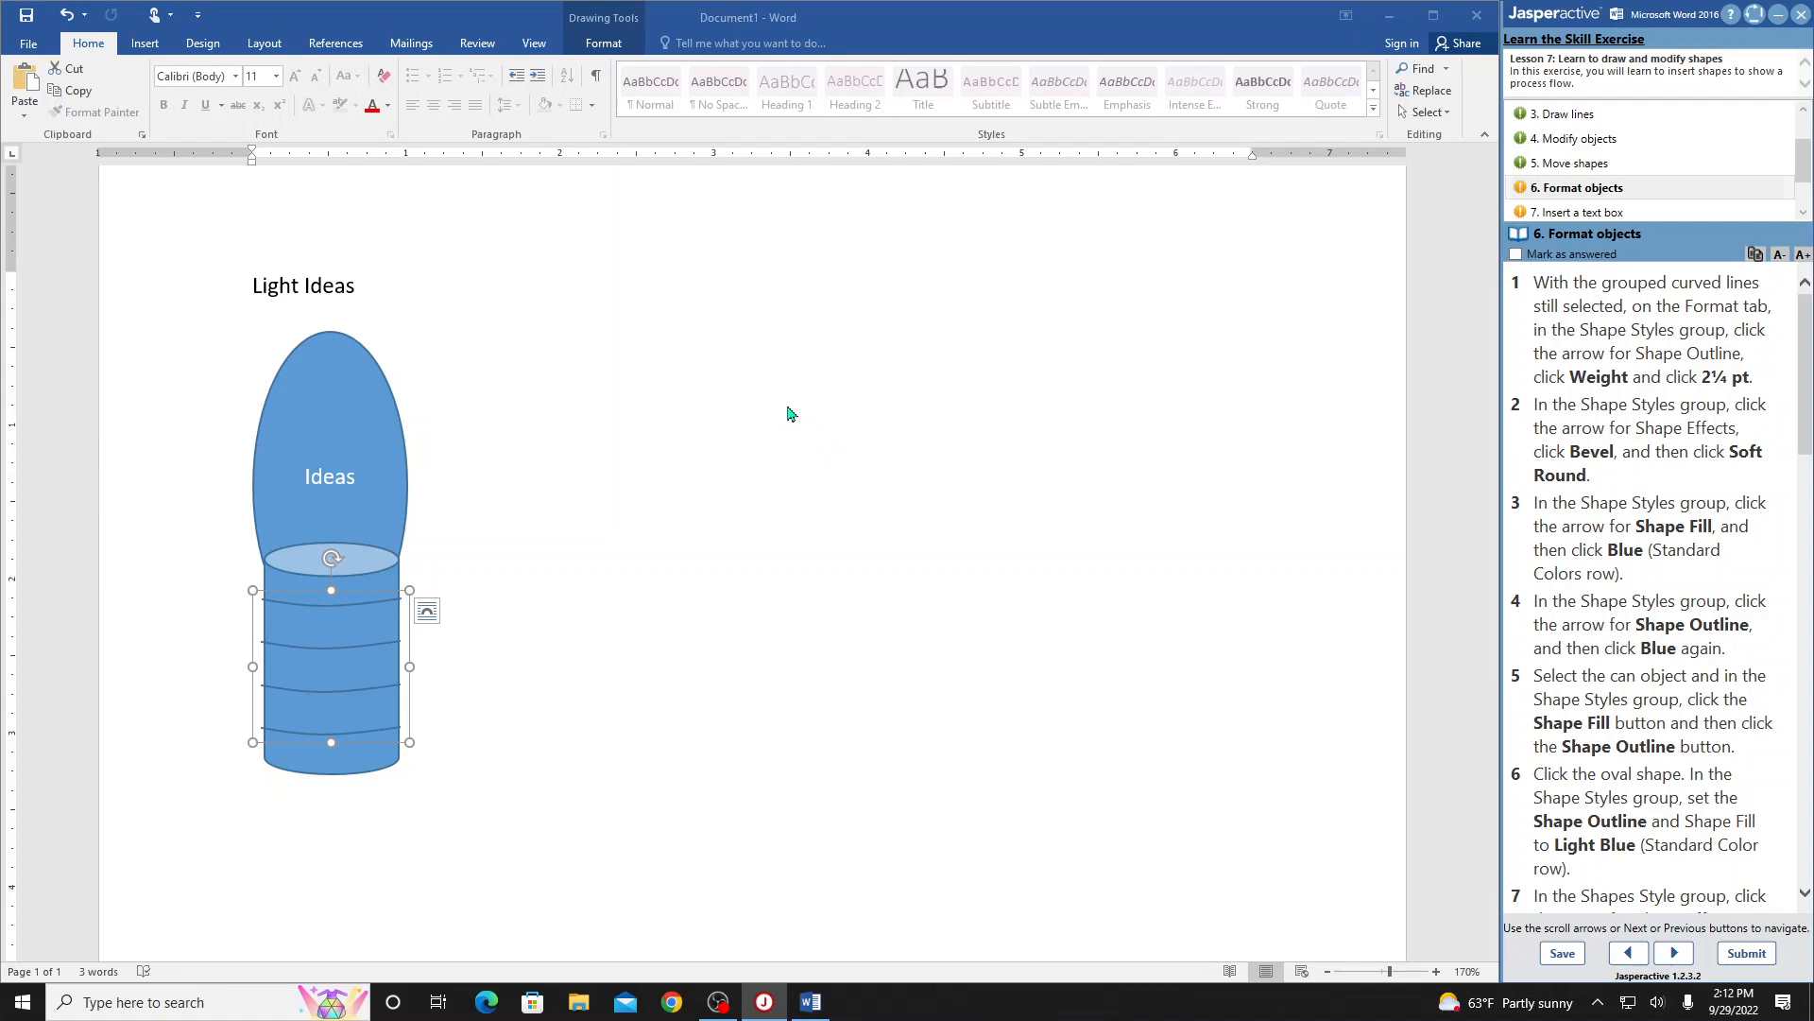
# - Set the outline weight of the grouped curved lines to 2¼ pt
pyautogui.click(601, 46)
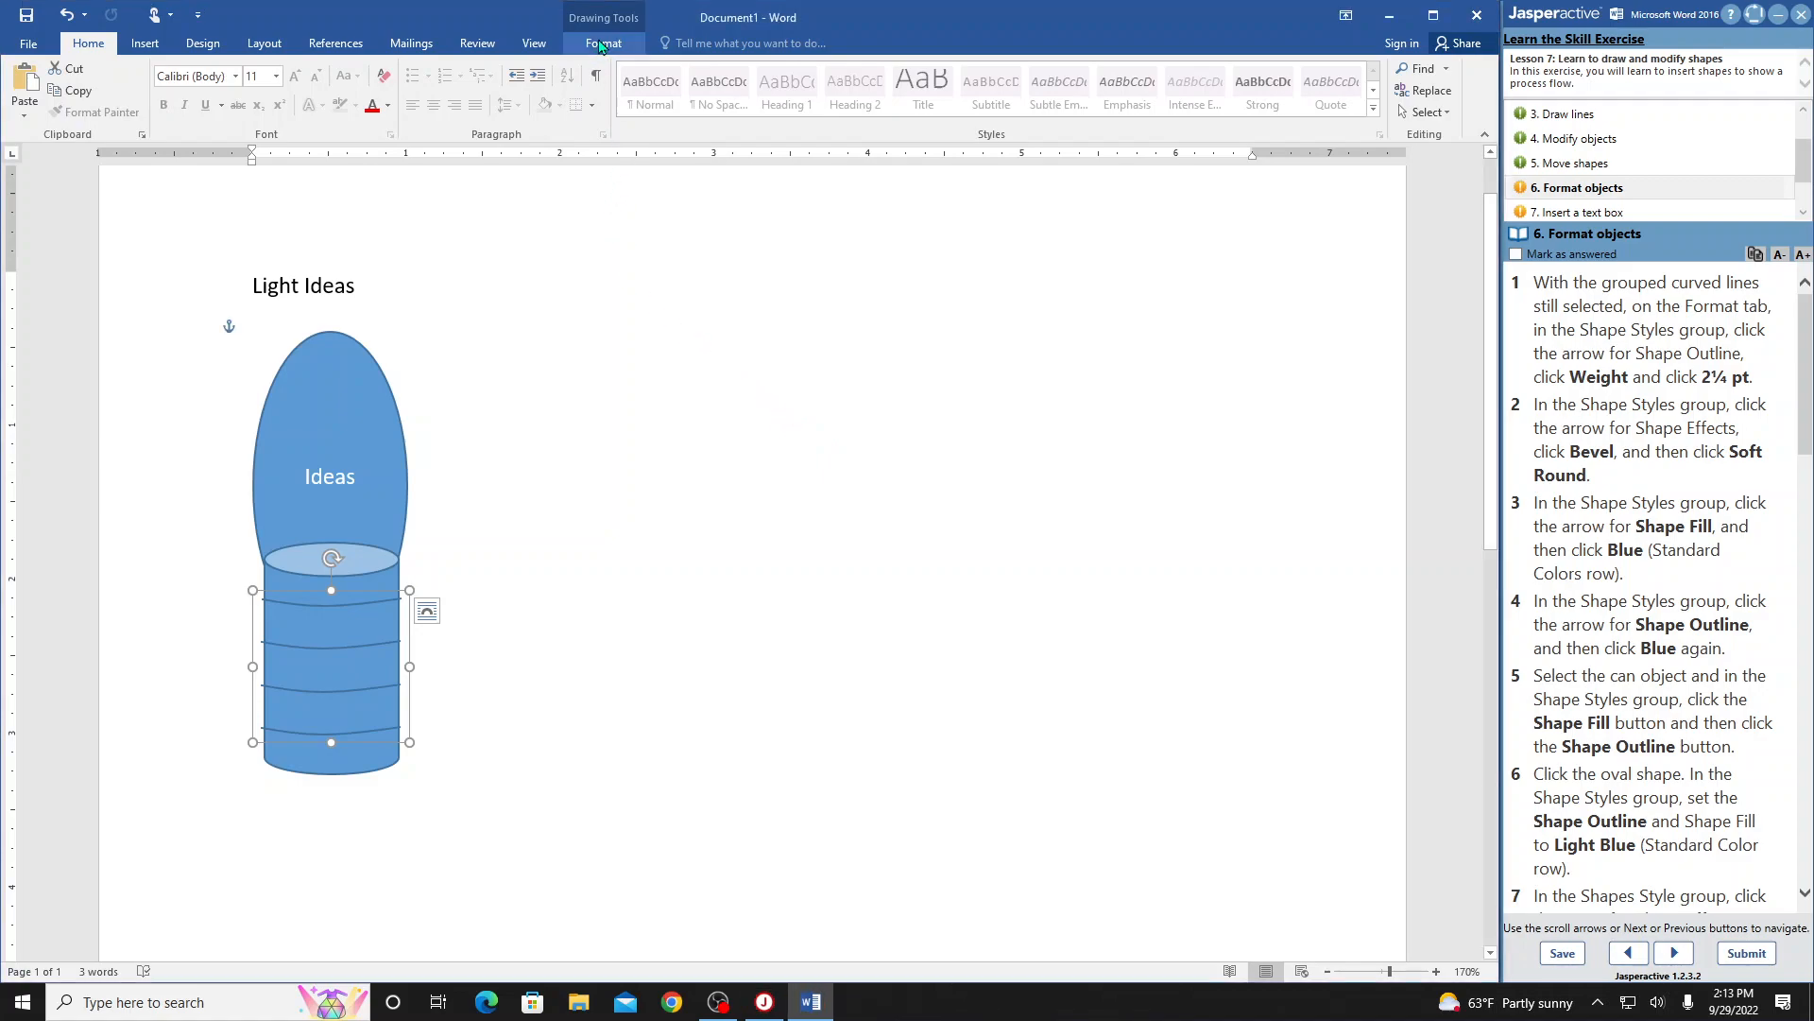
pyautogui.click(602, 46)
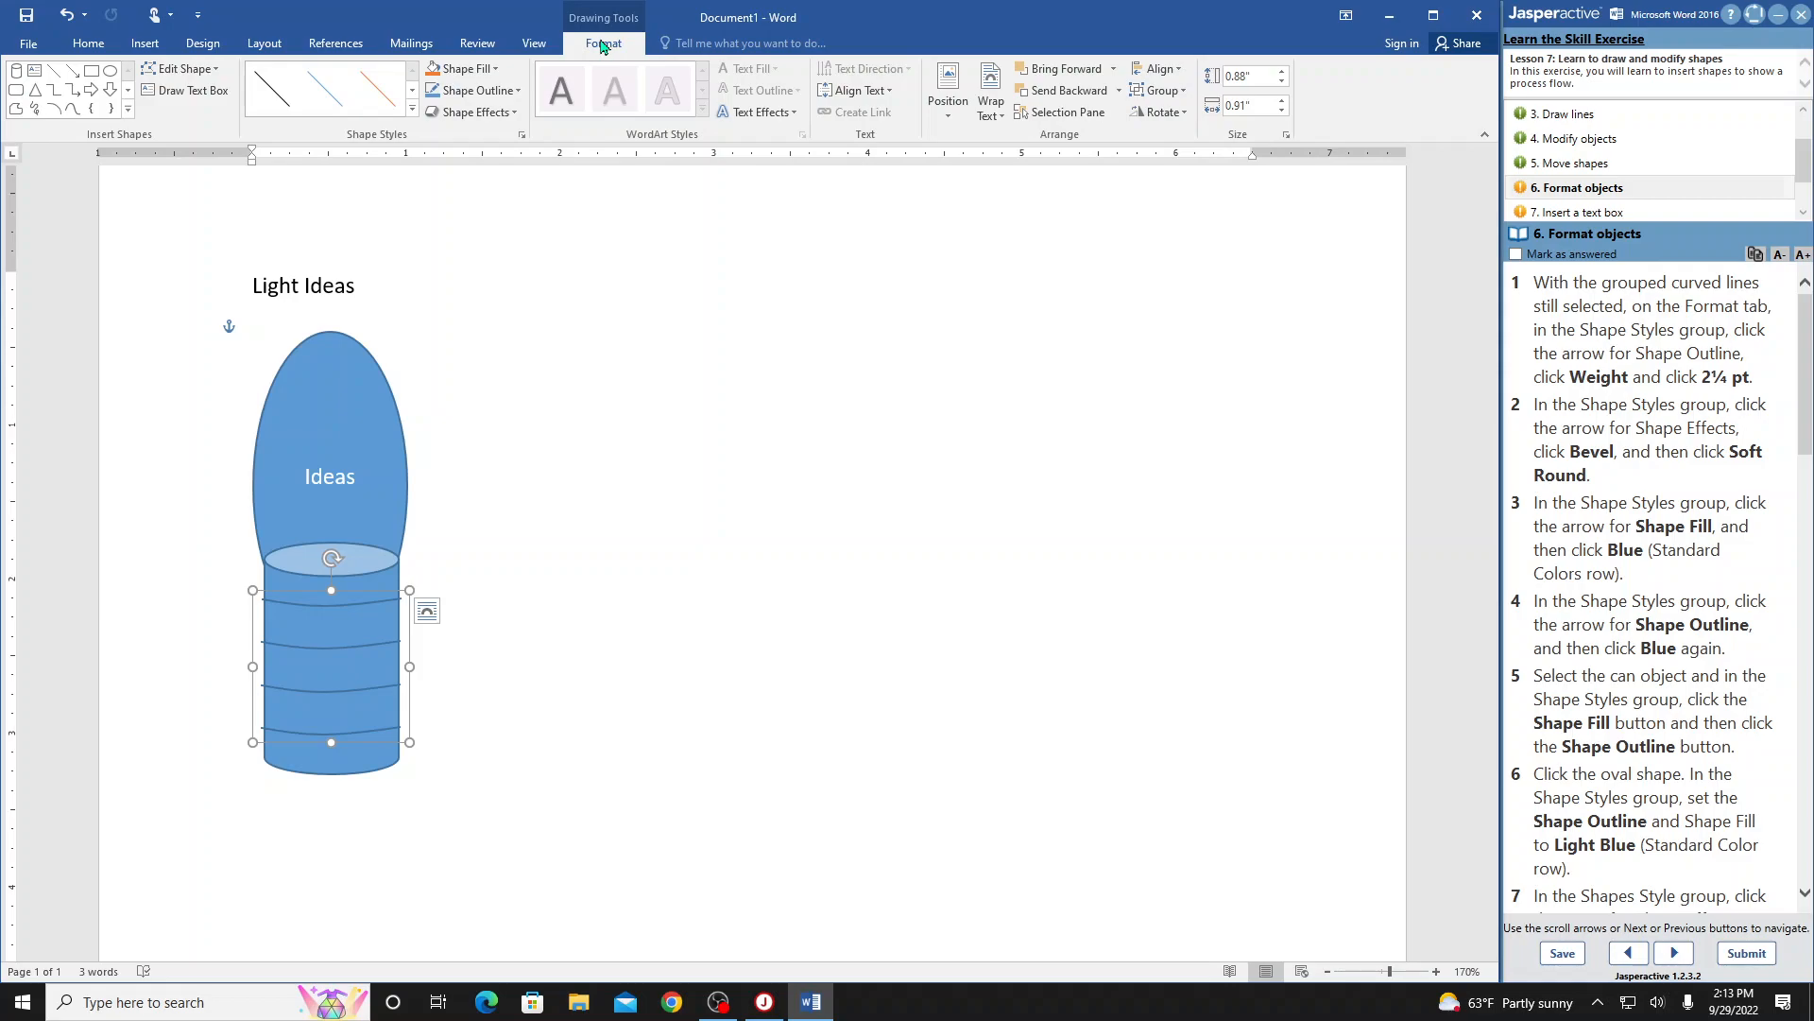
pyautogui.click(519, 92)
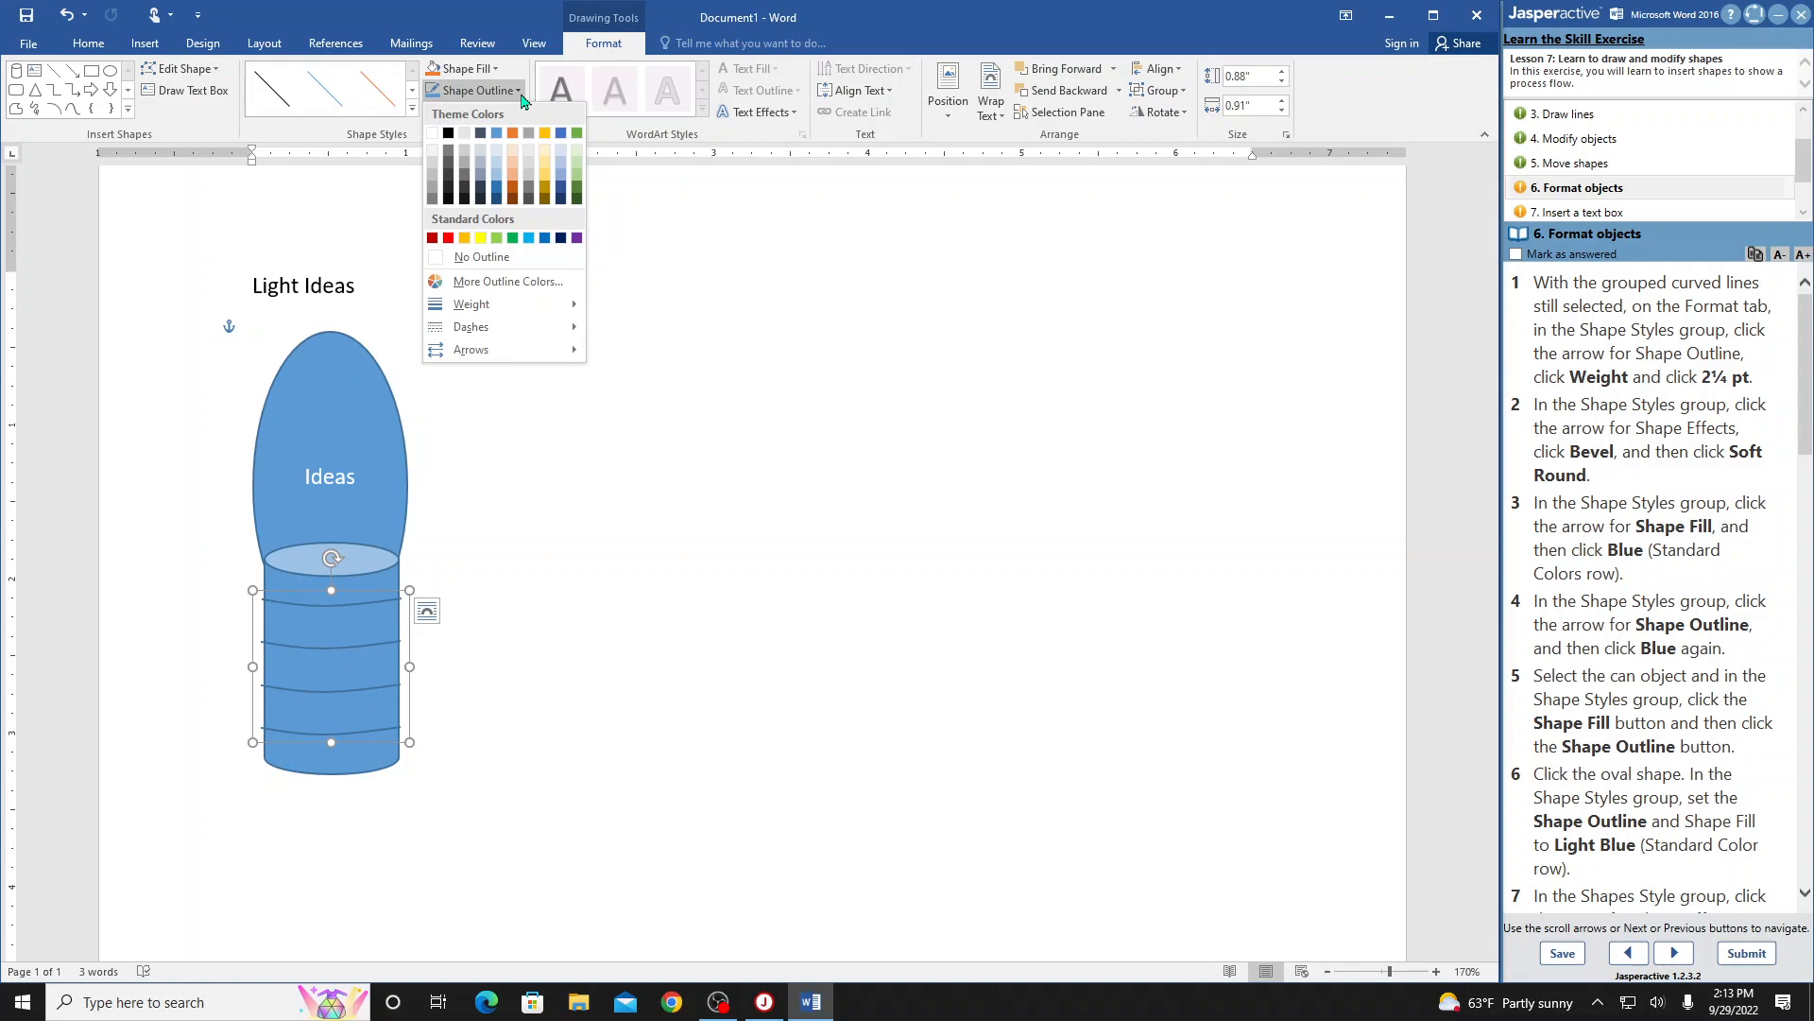
pyautogui.moveTo(518, 307)
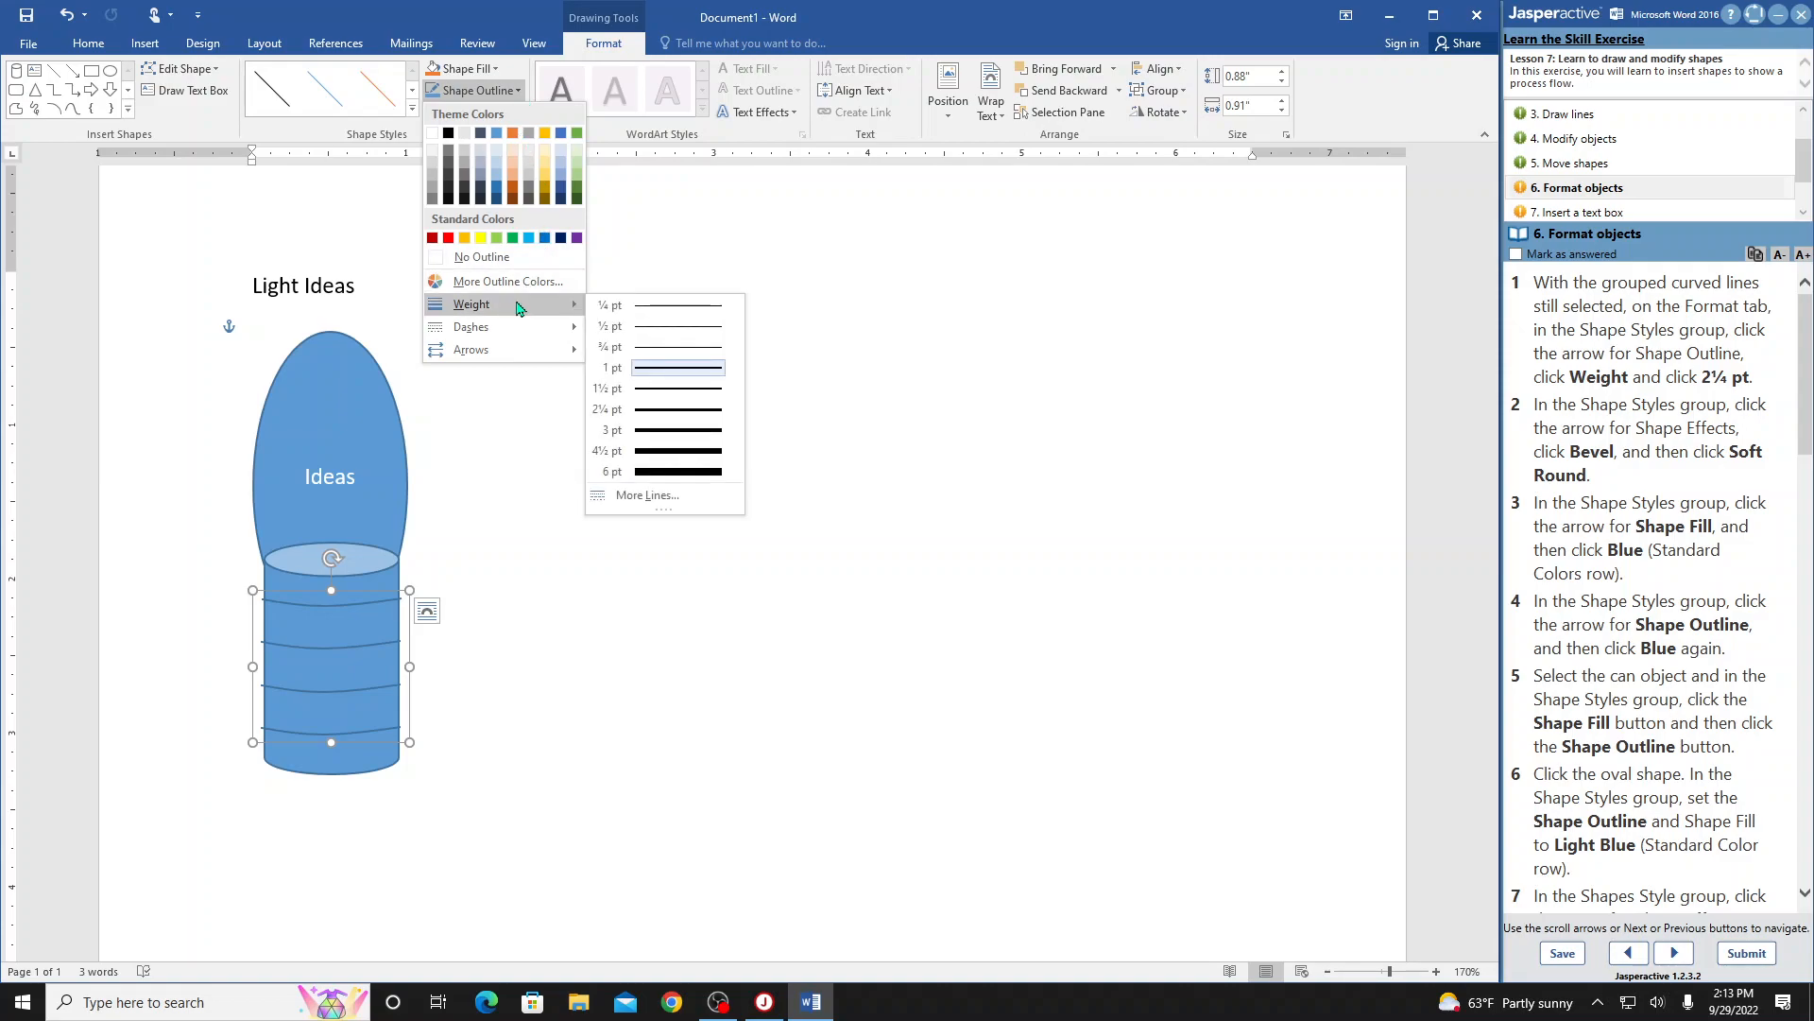
pyautogui.click(651, 411)
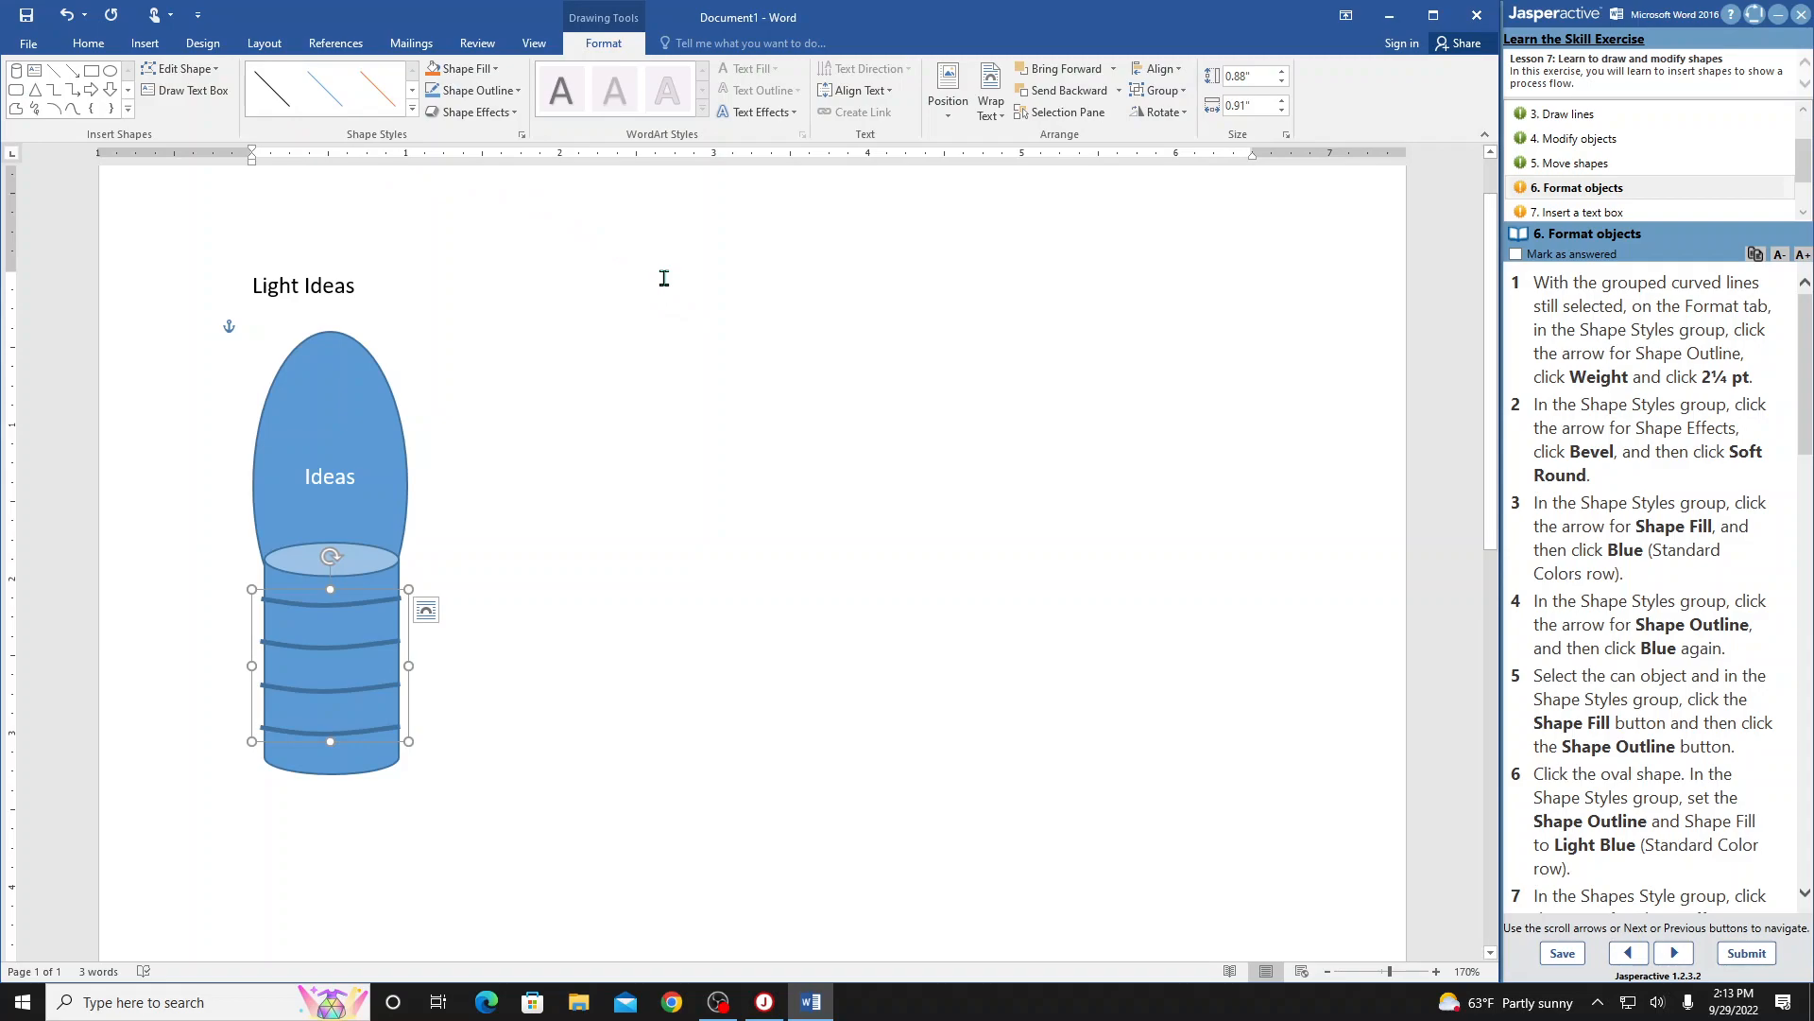
# - Apply the Soft Round bevel effect to the grouped curved lines
pyautogui.click(515, 114)
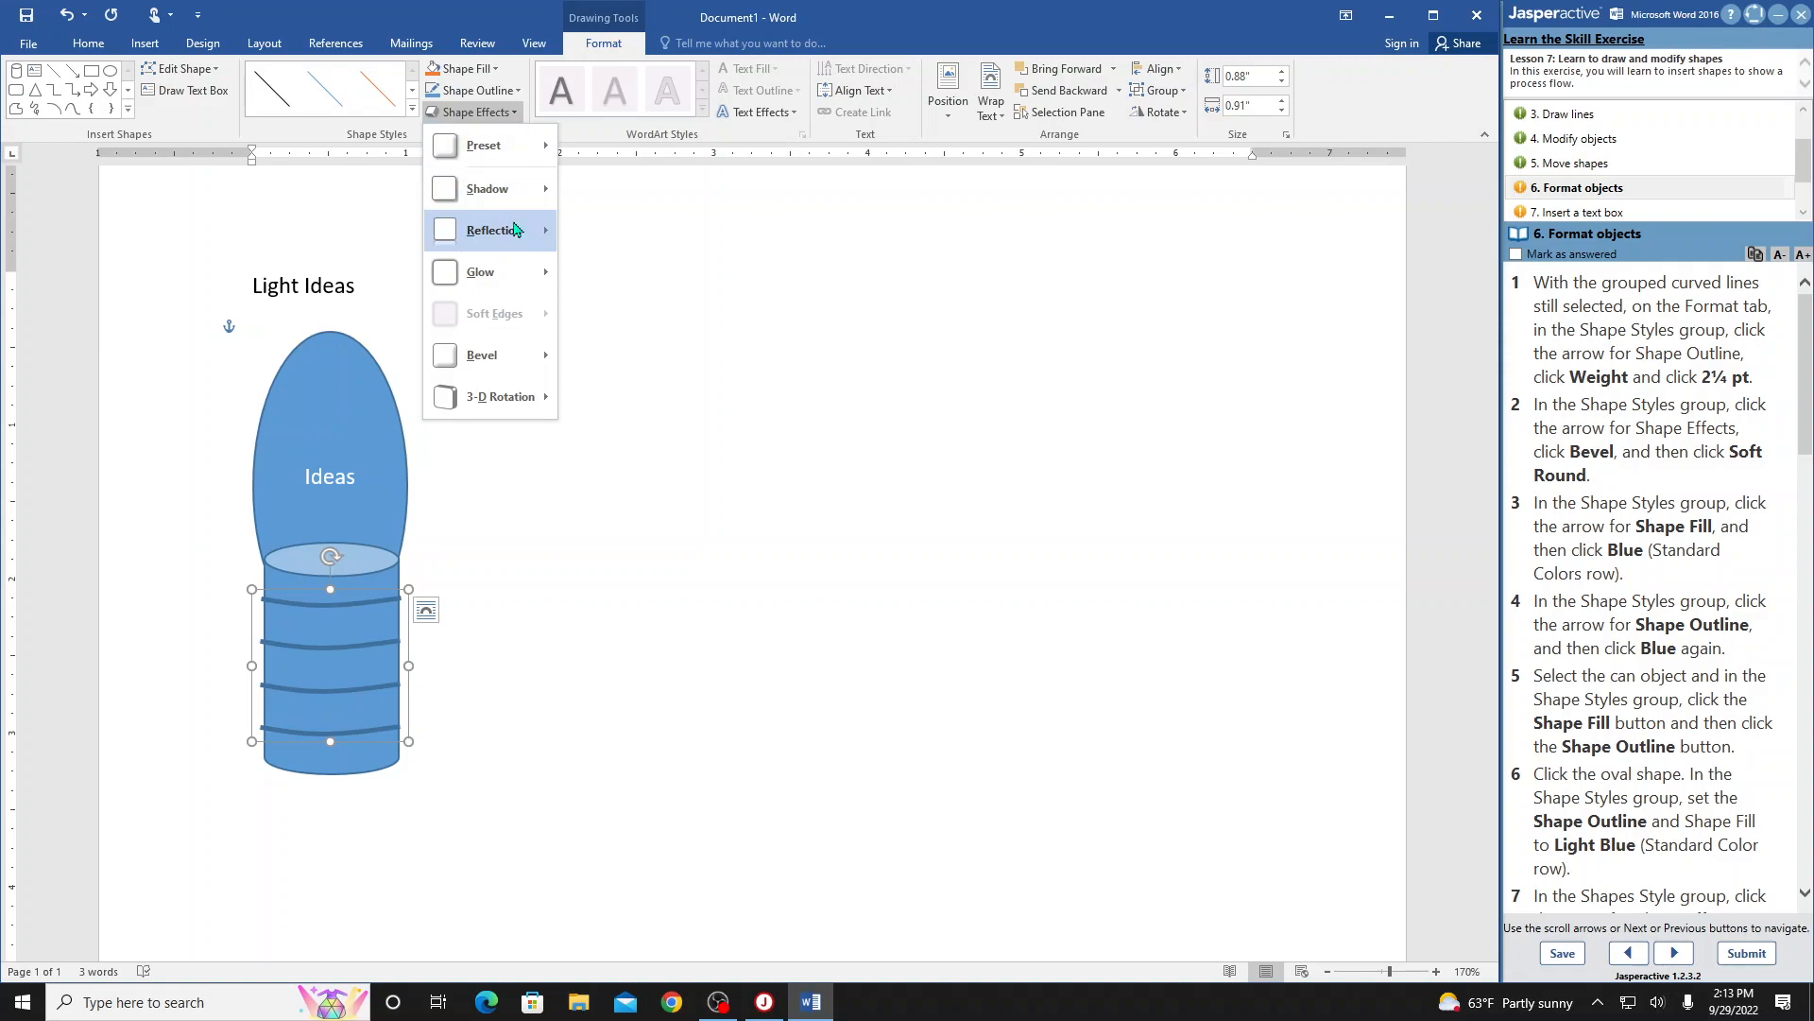
pyautogui.moveTo(506, 359)
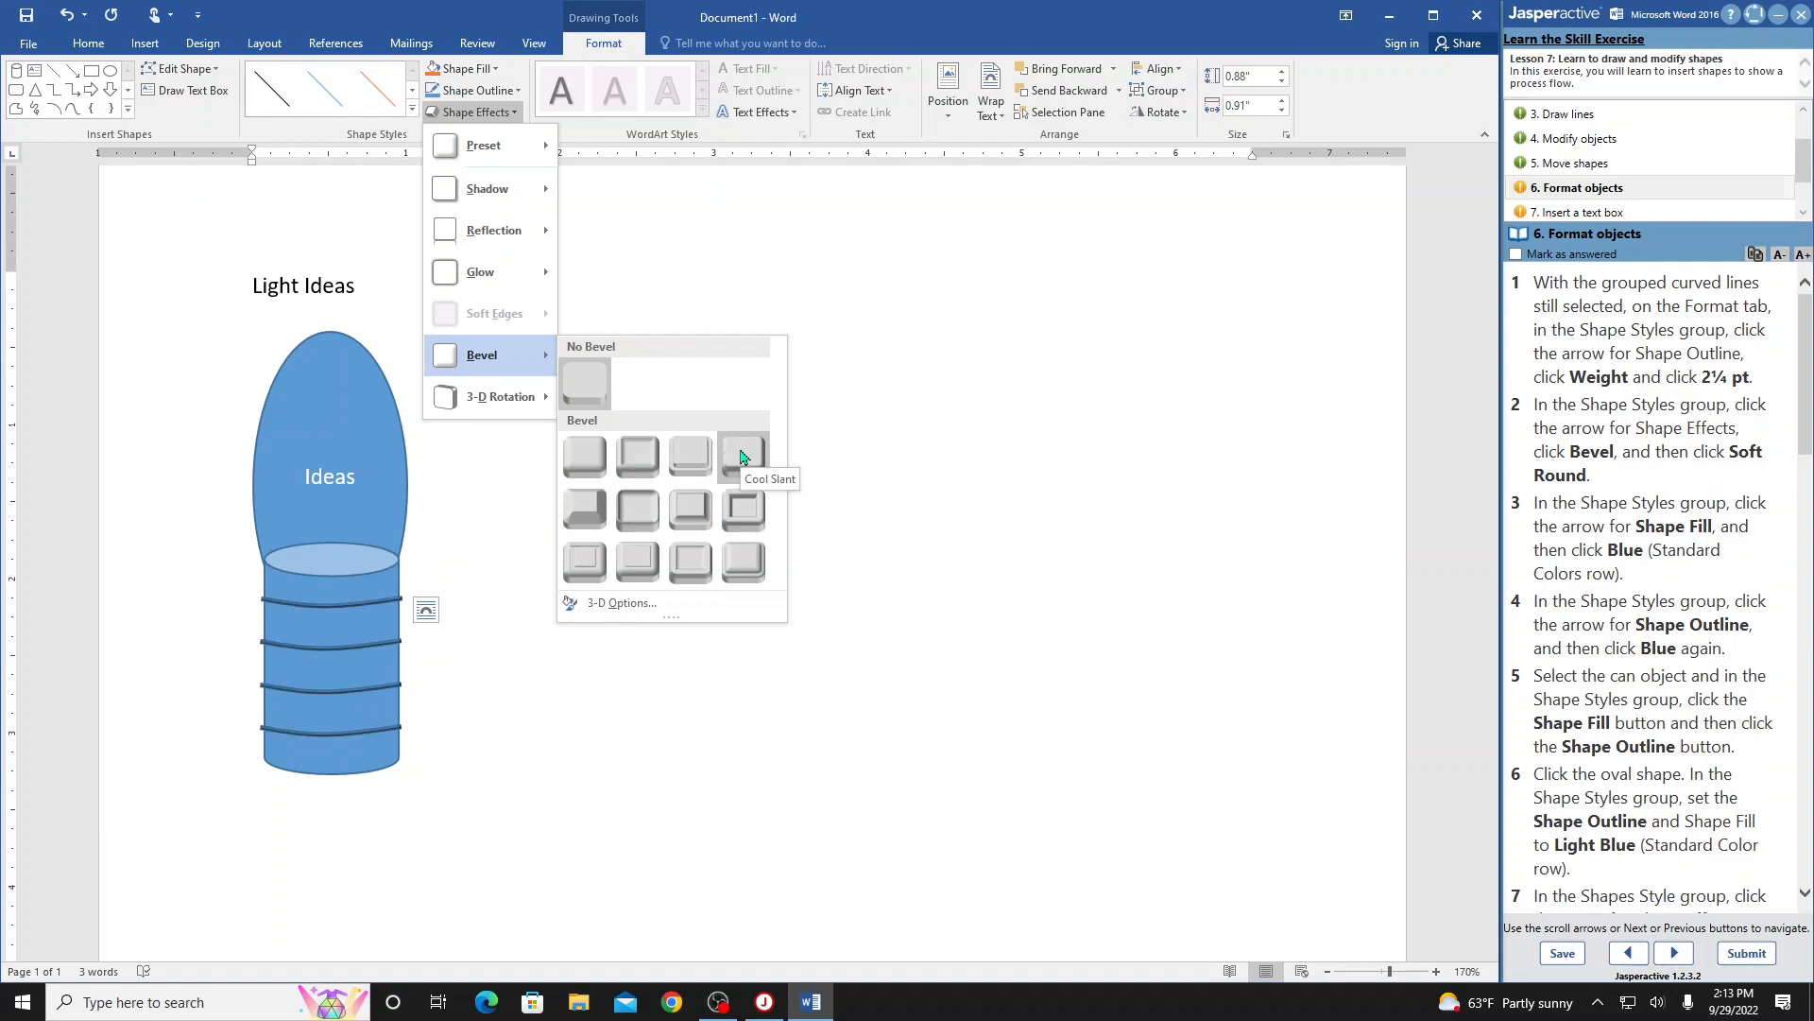
pyautogui.click(638, 518)
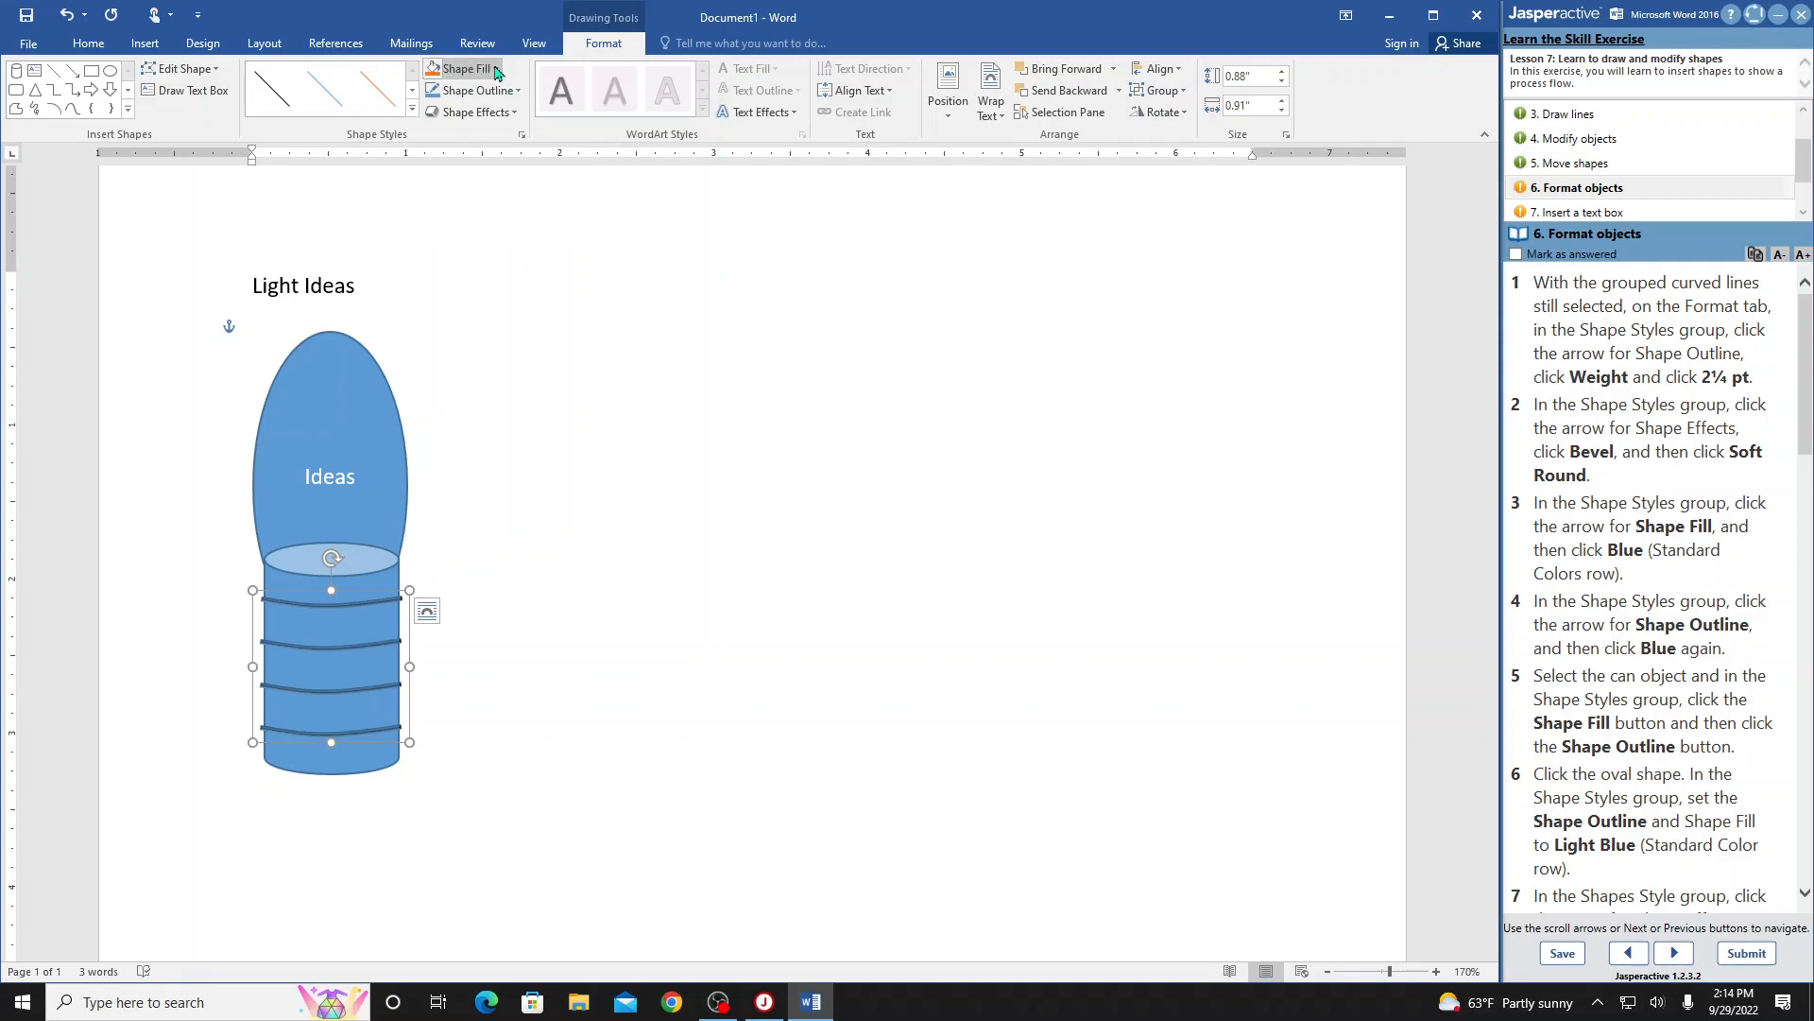
# - Set both the shape fill and the shape outline of the grouped curved lines to standard Blue
pyautogui.click(496, 70)
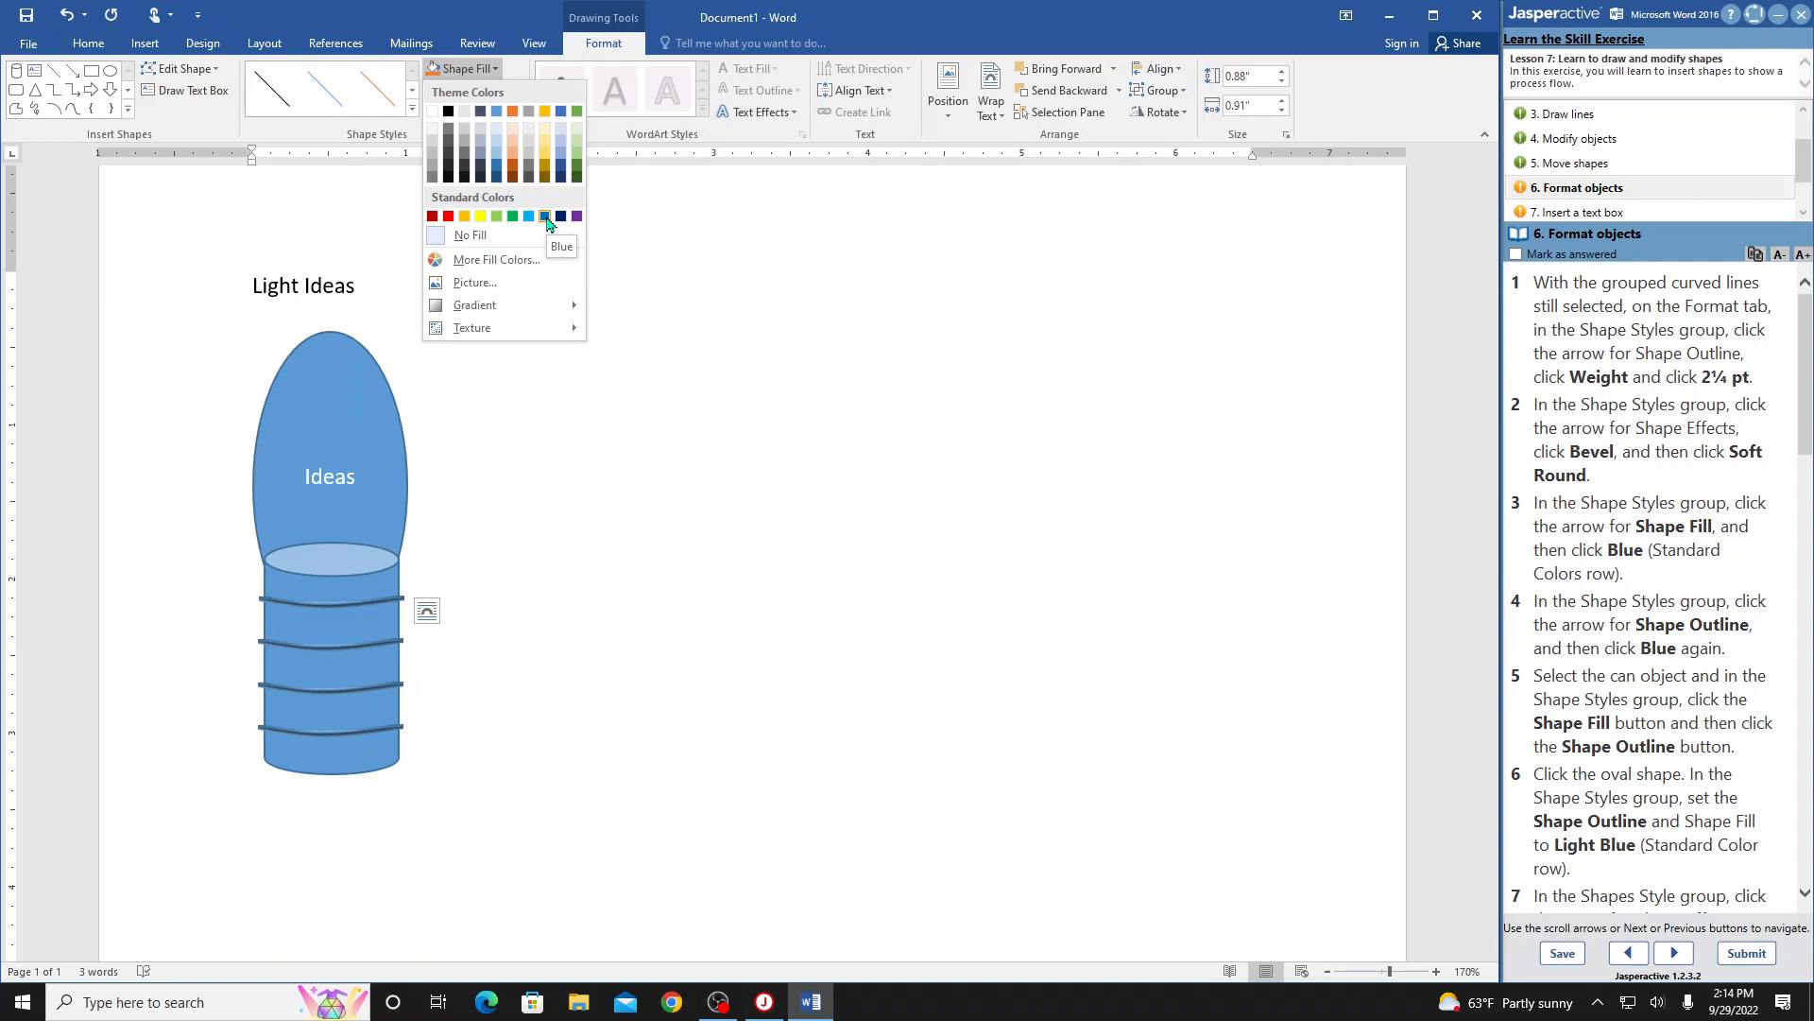
pyautogui.click(547, 219)
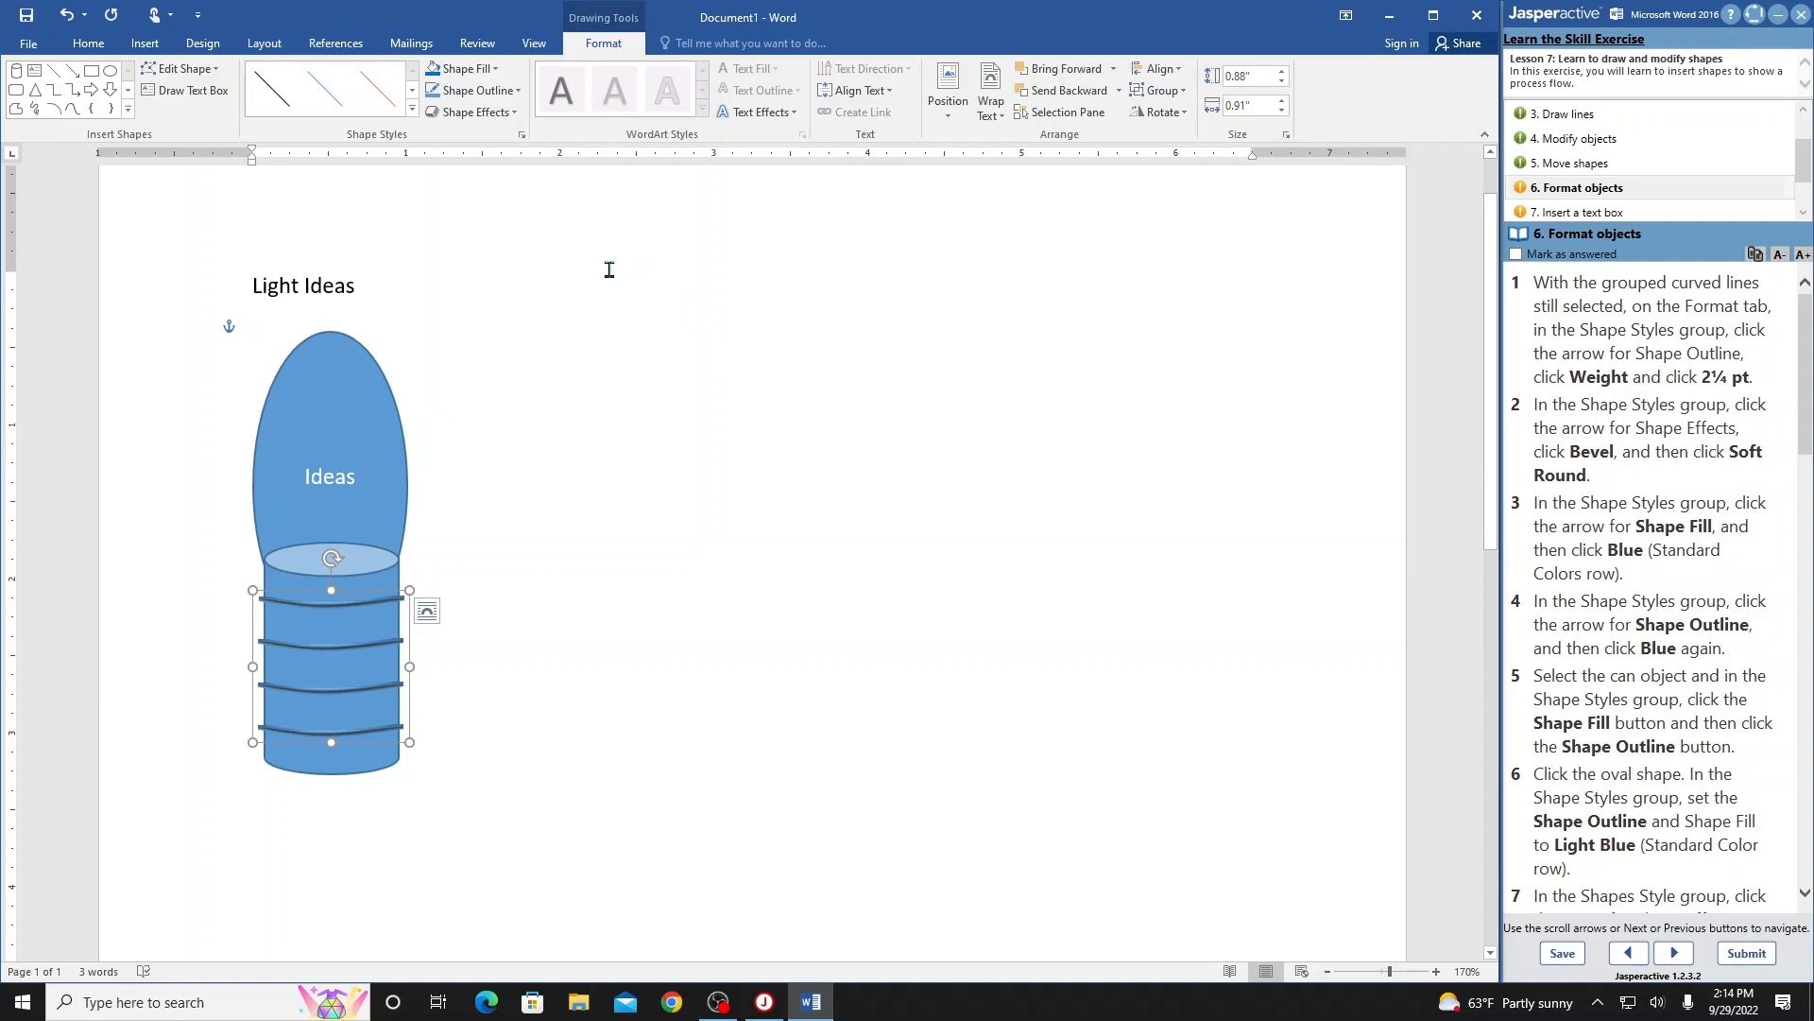
pyautogui.click(518, 91)
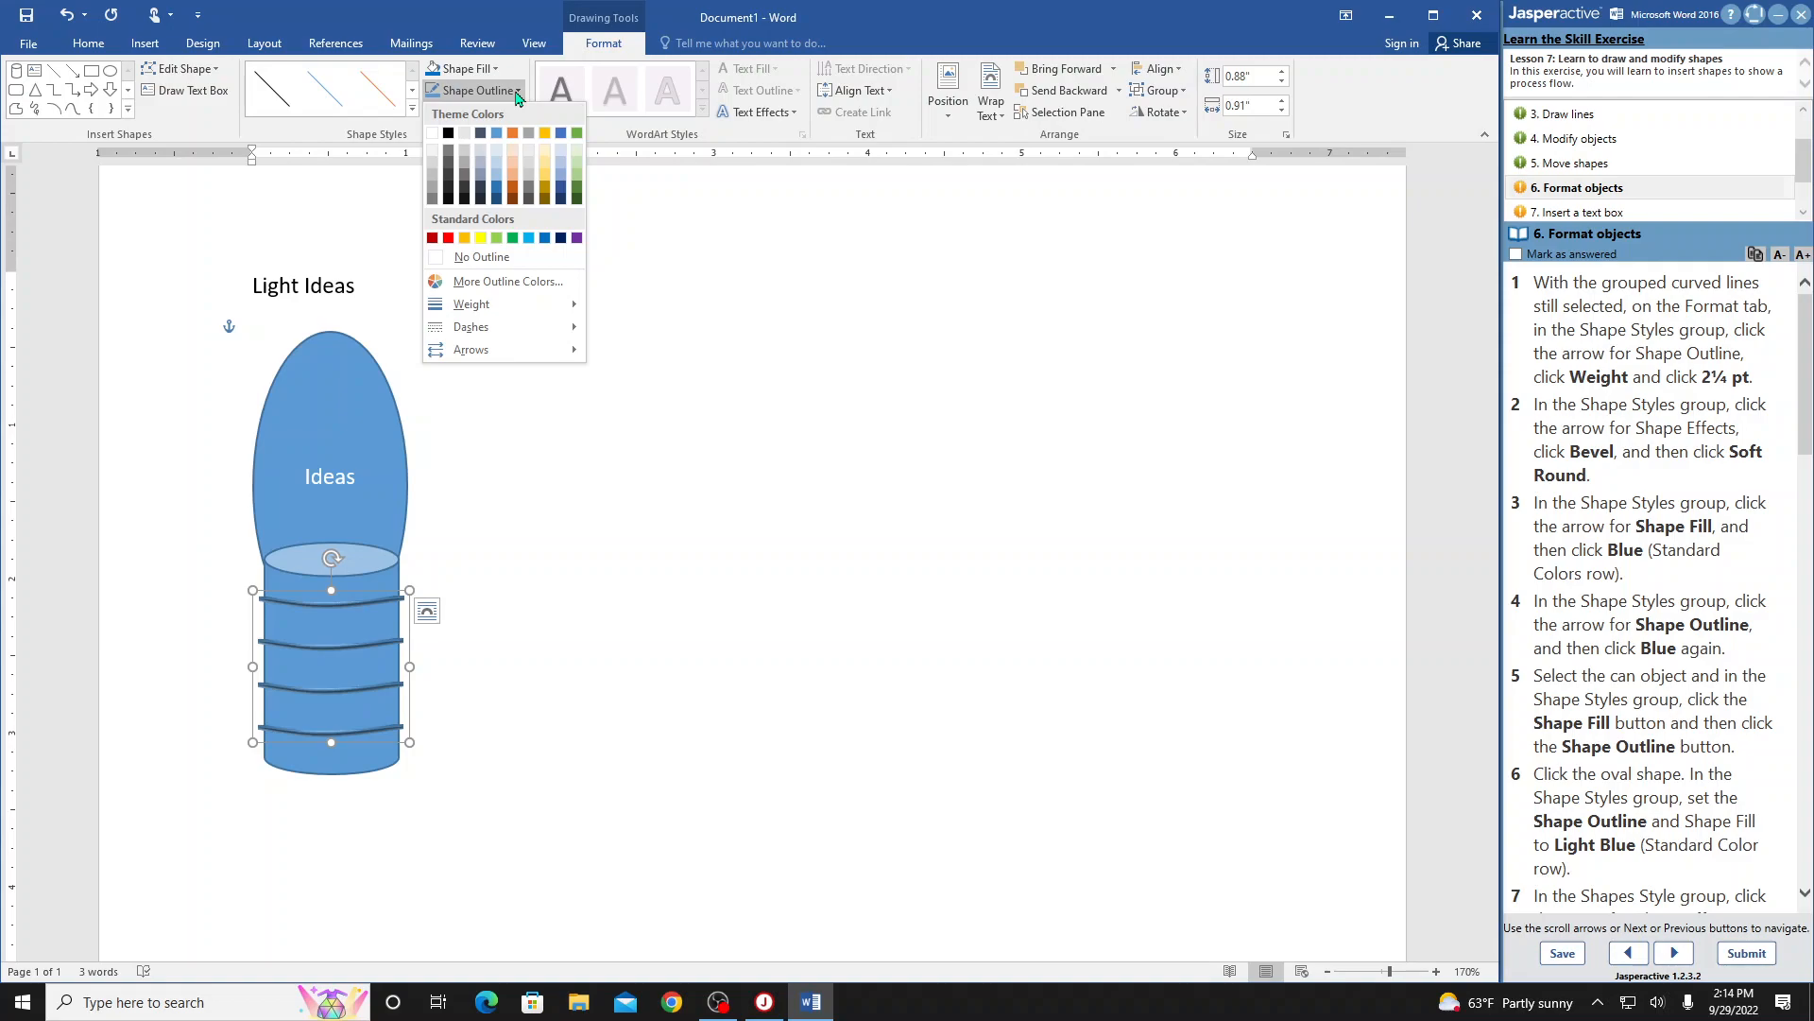
pyautogui.click(546, 239)
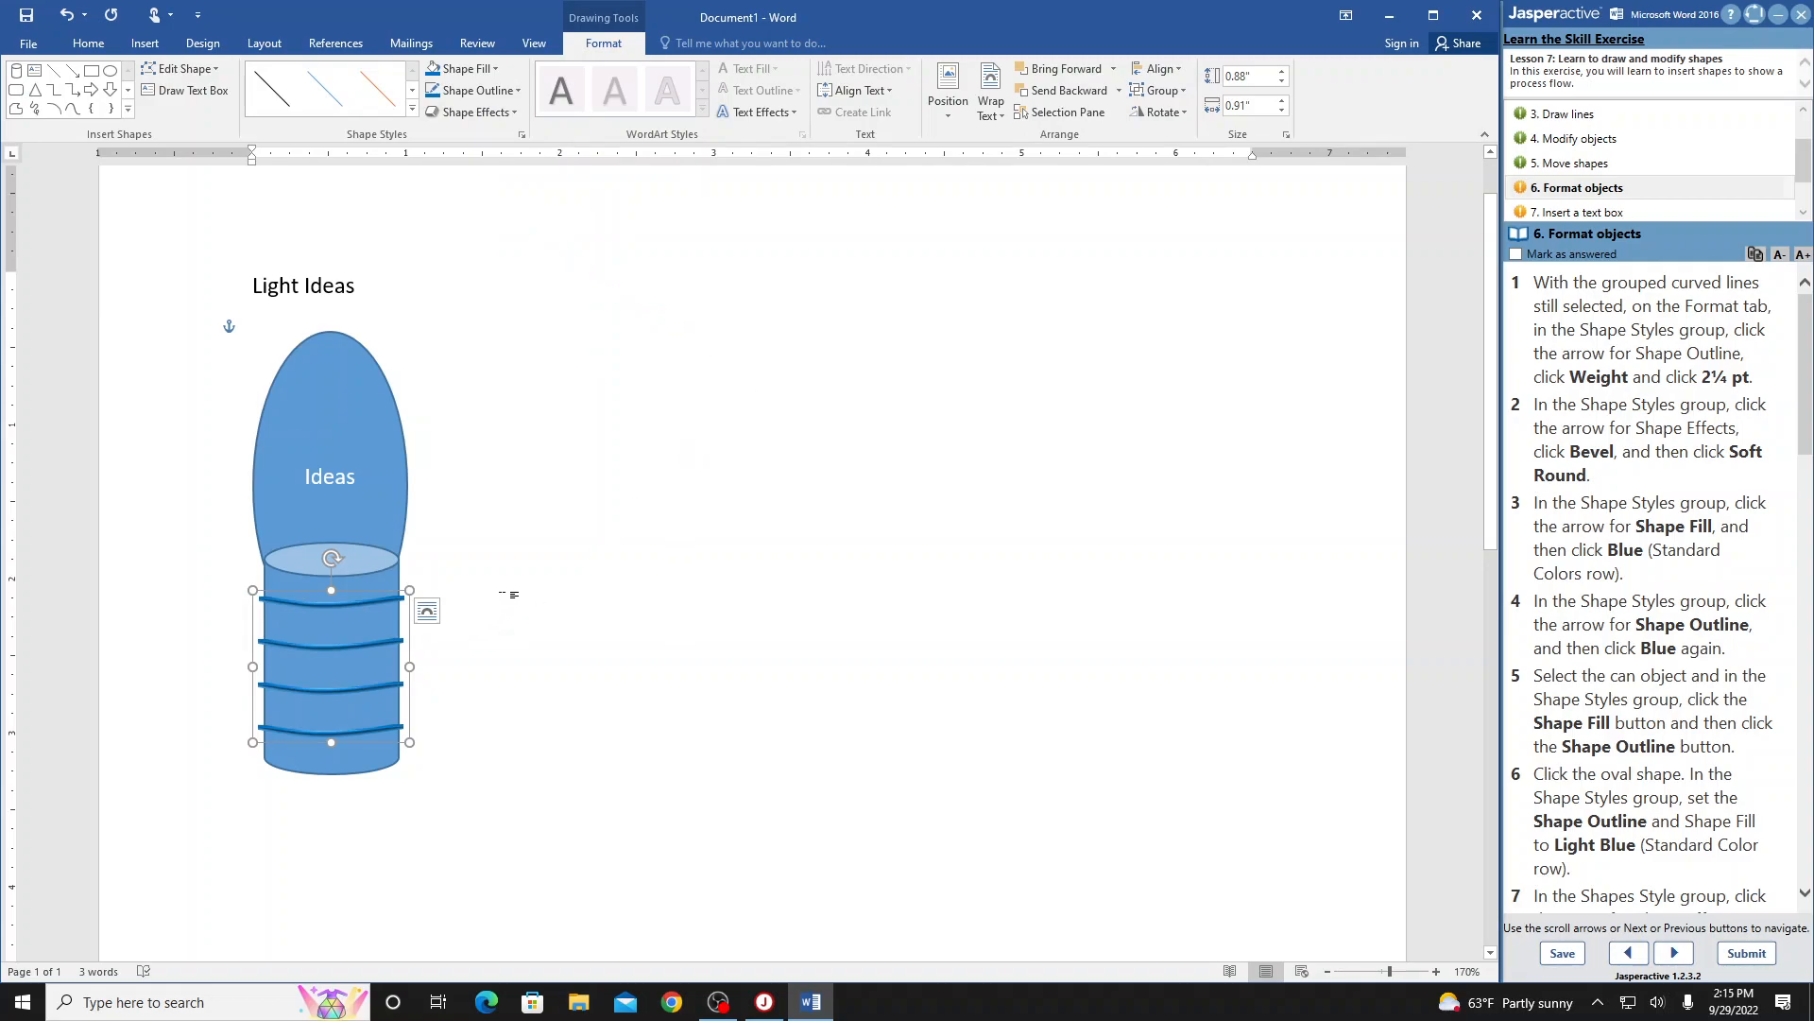
# - Apply the last used Blue as both fill and outline to the can shape
pyautogui.click(365, 565)
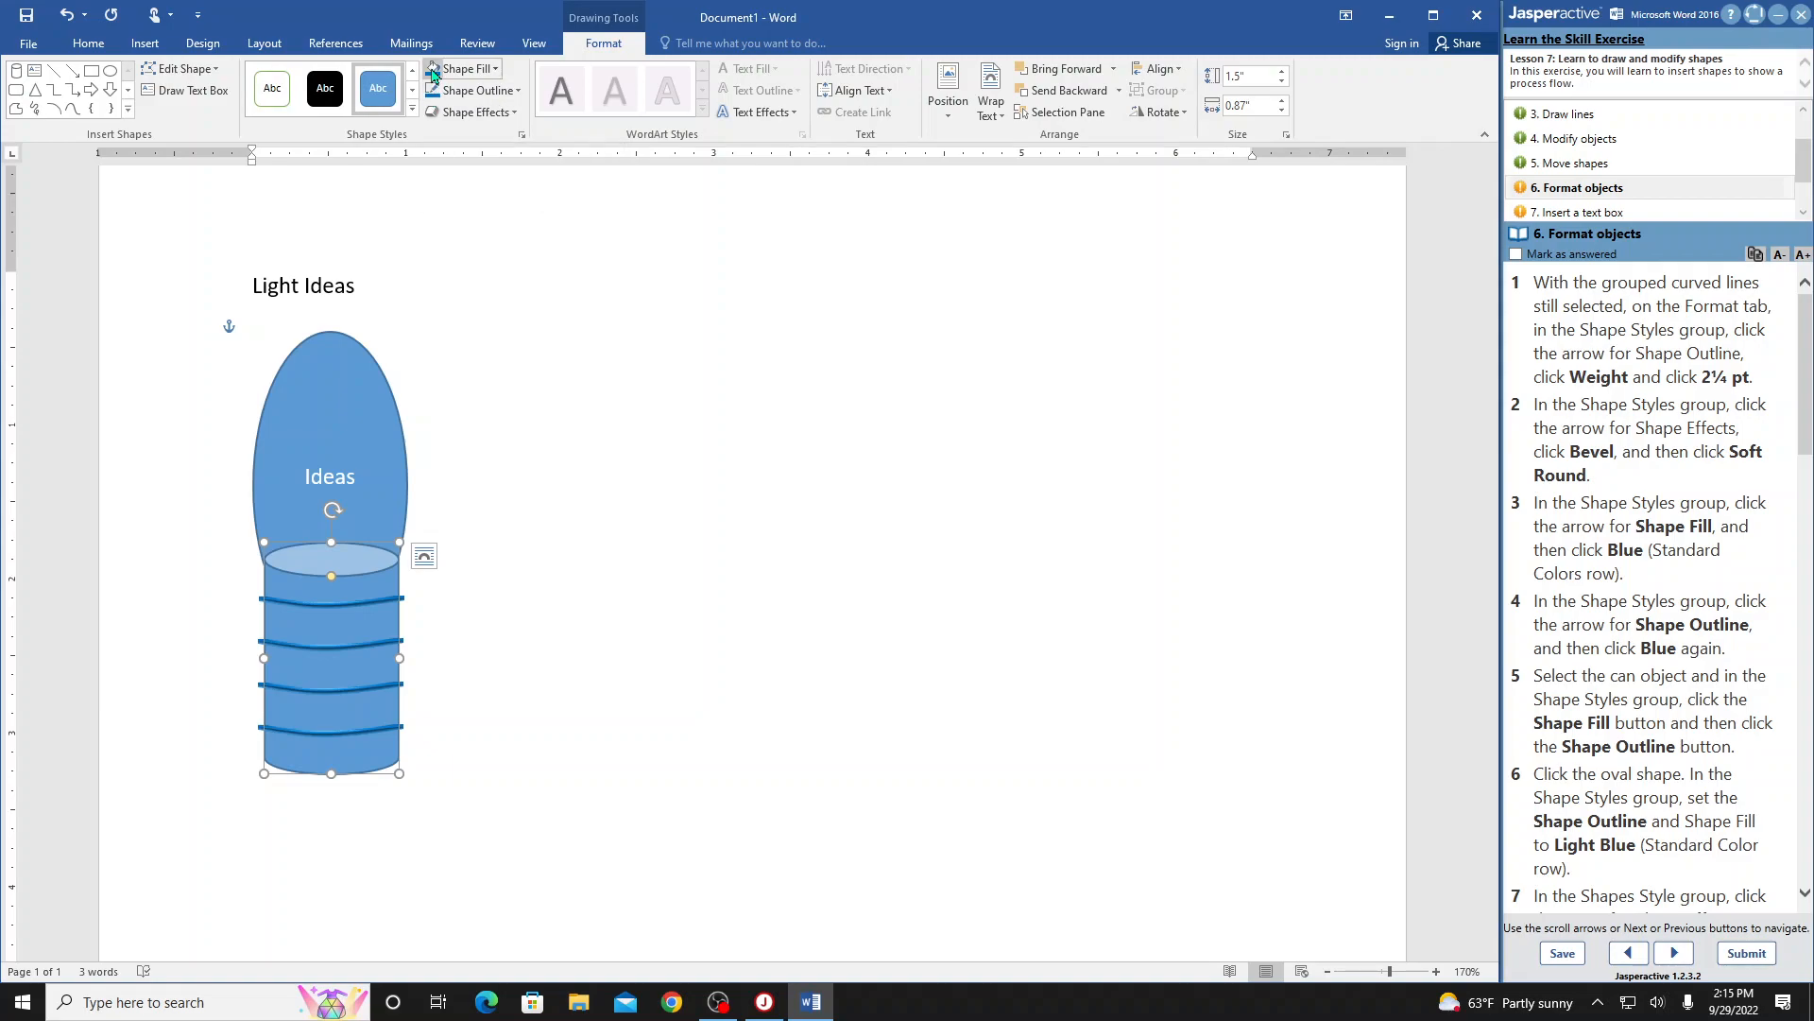
pyautogui.click(433, 74)
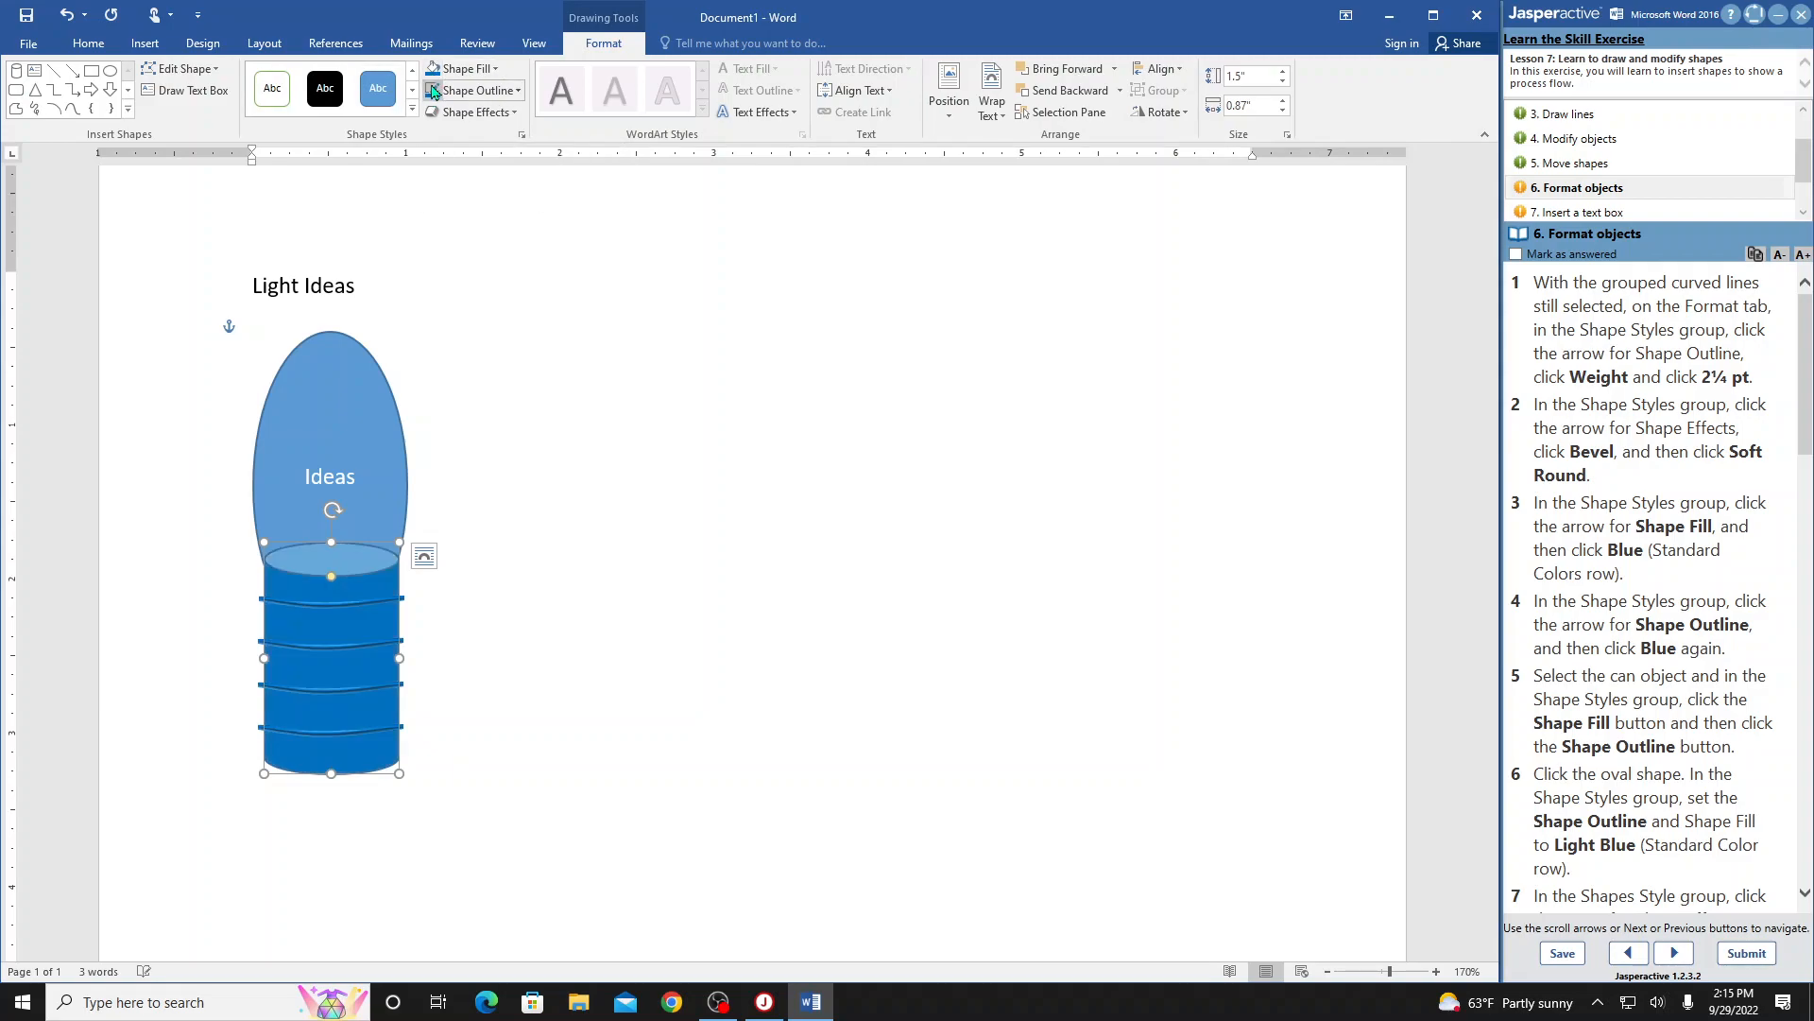
pyautogui.click(434, 96)
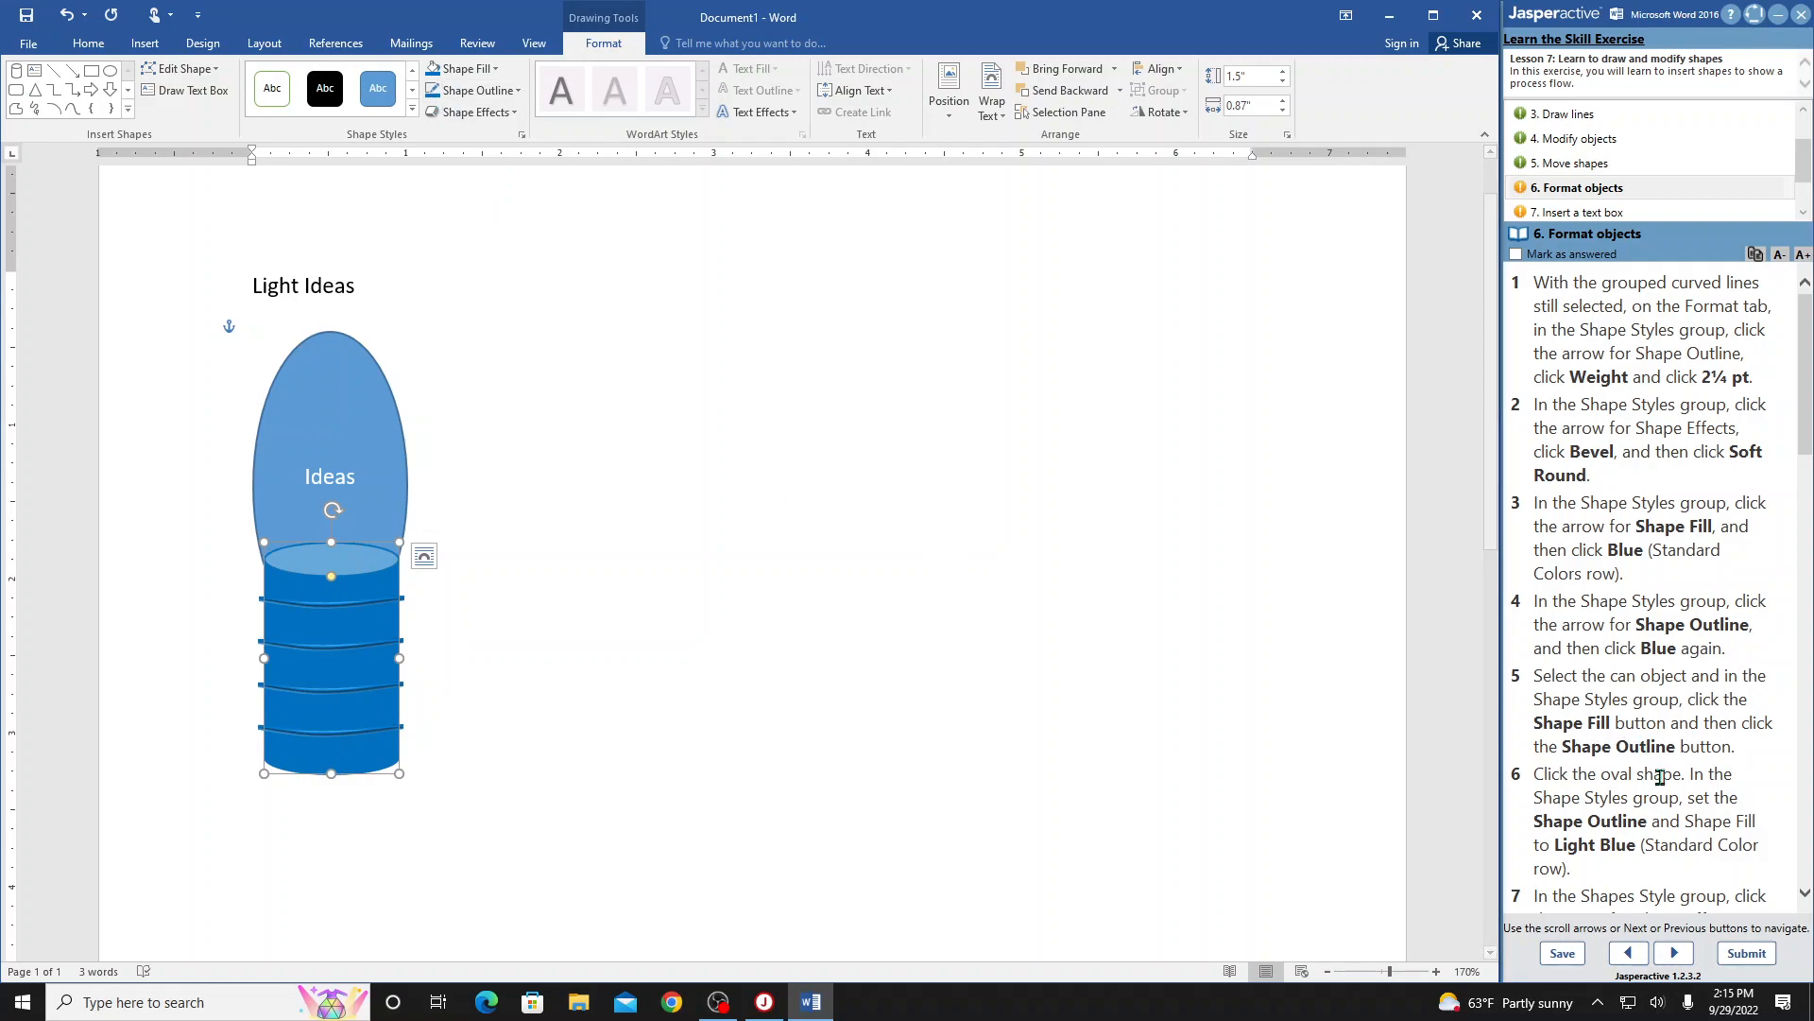
# - Set both the shape fill and the shape outline of the oval to standard Light Blue
pyautogui.scroll(-1, 1708, 778)
pyautogui.scroll(-2, 1709, 777)
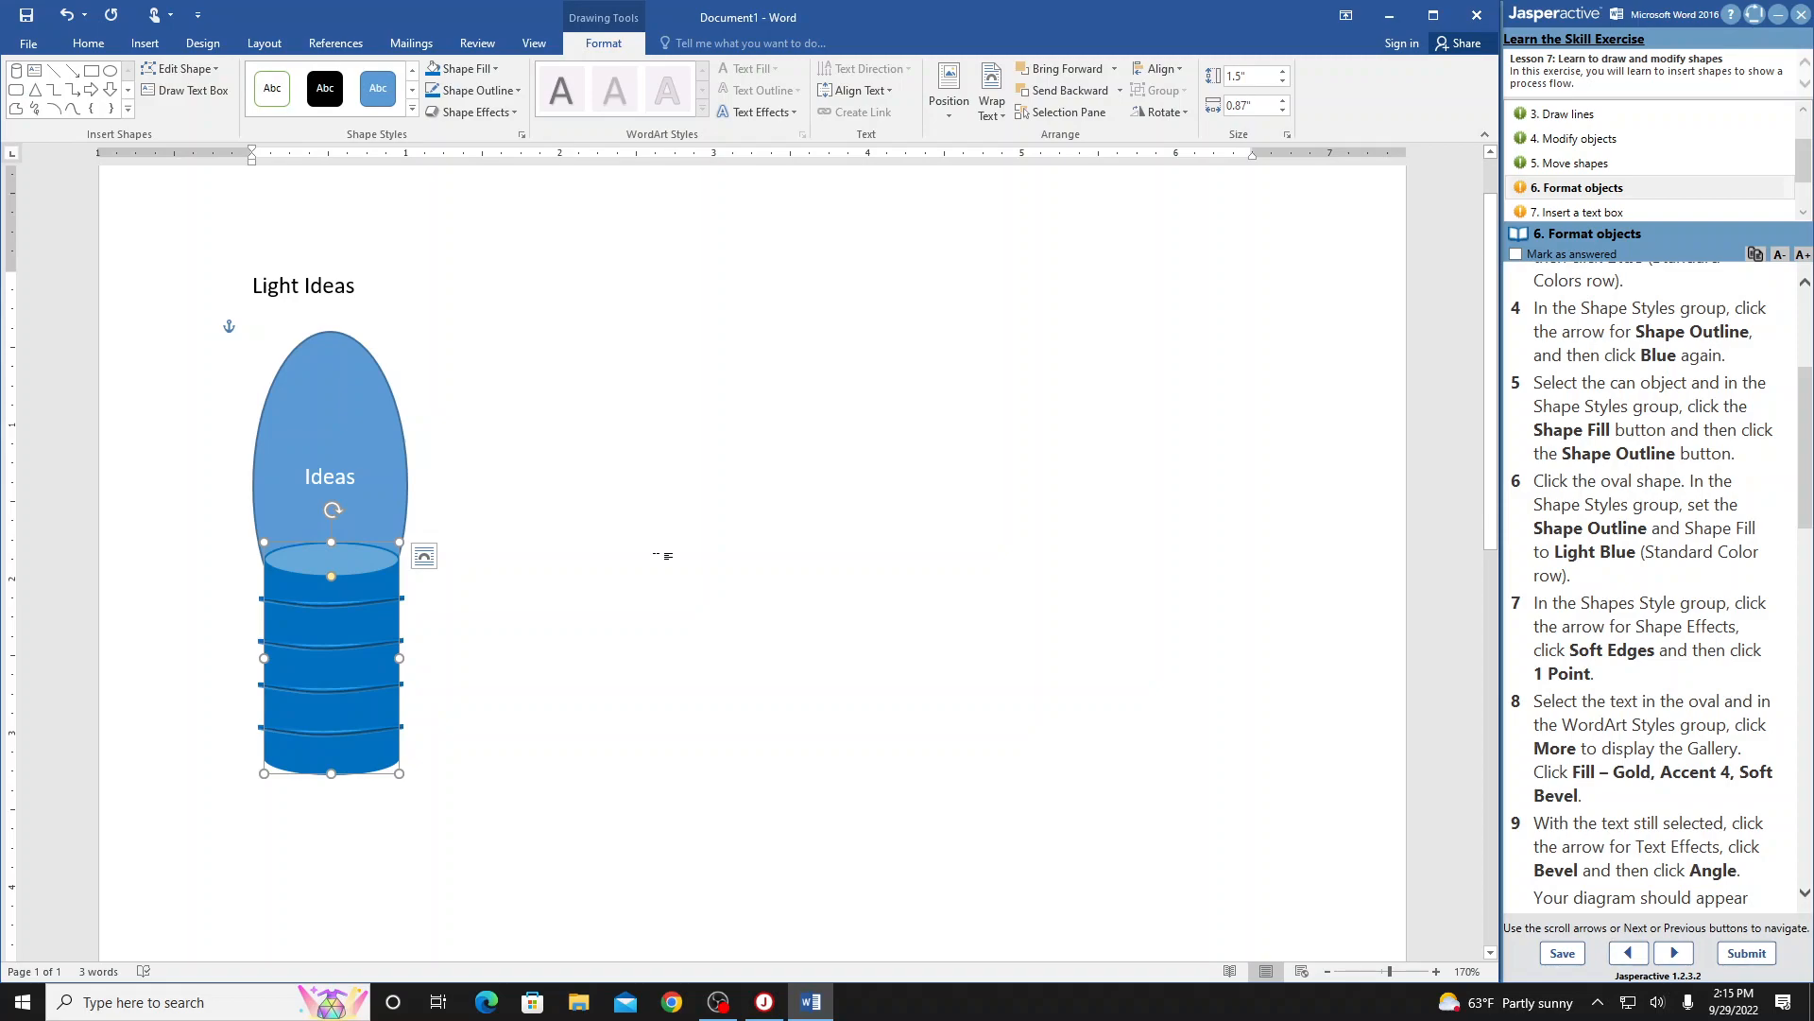
pyautogui.click(356, 403)
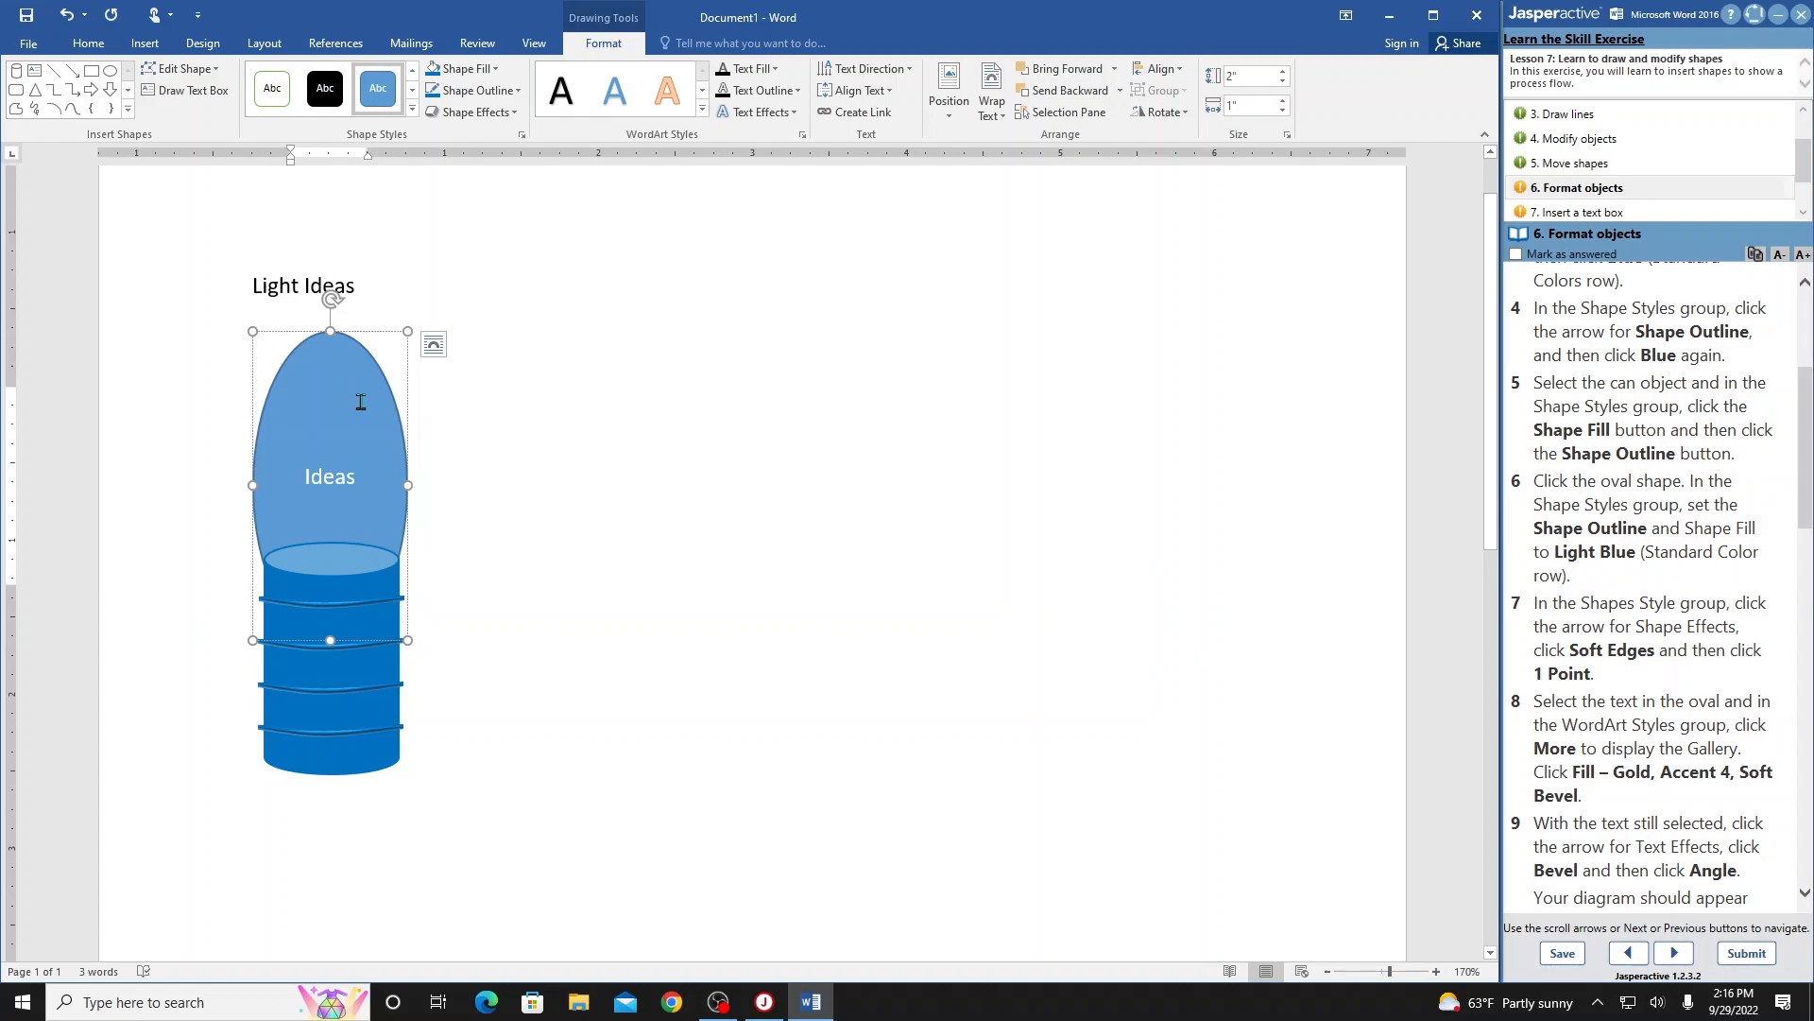
pyautogui.click(502, 74)
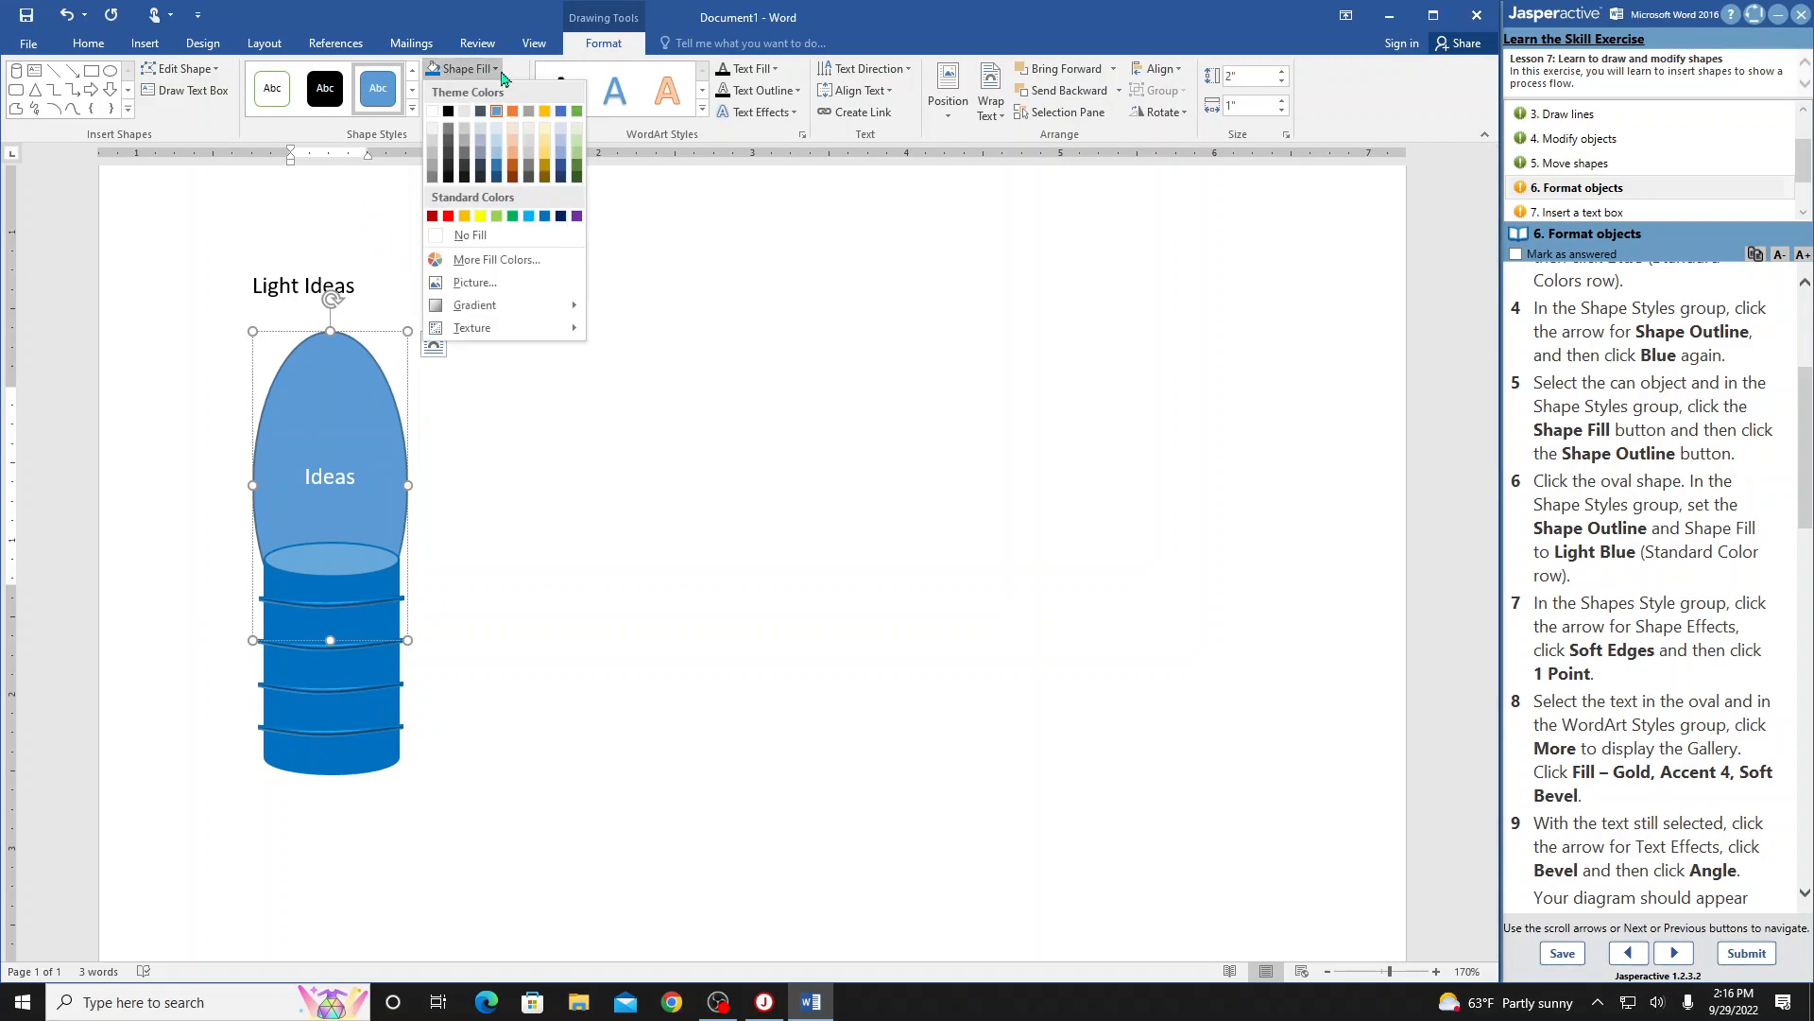
pyautogui.click(528, 217)
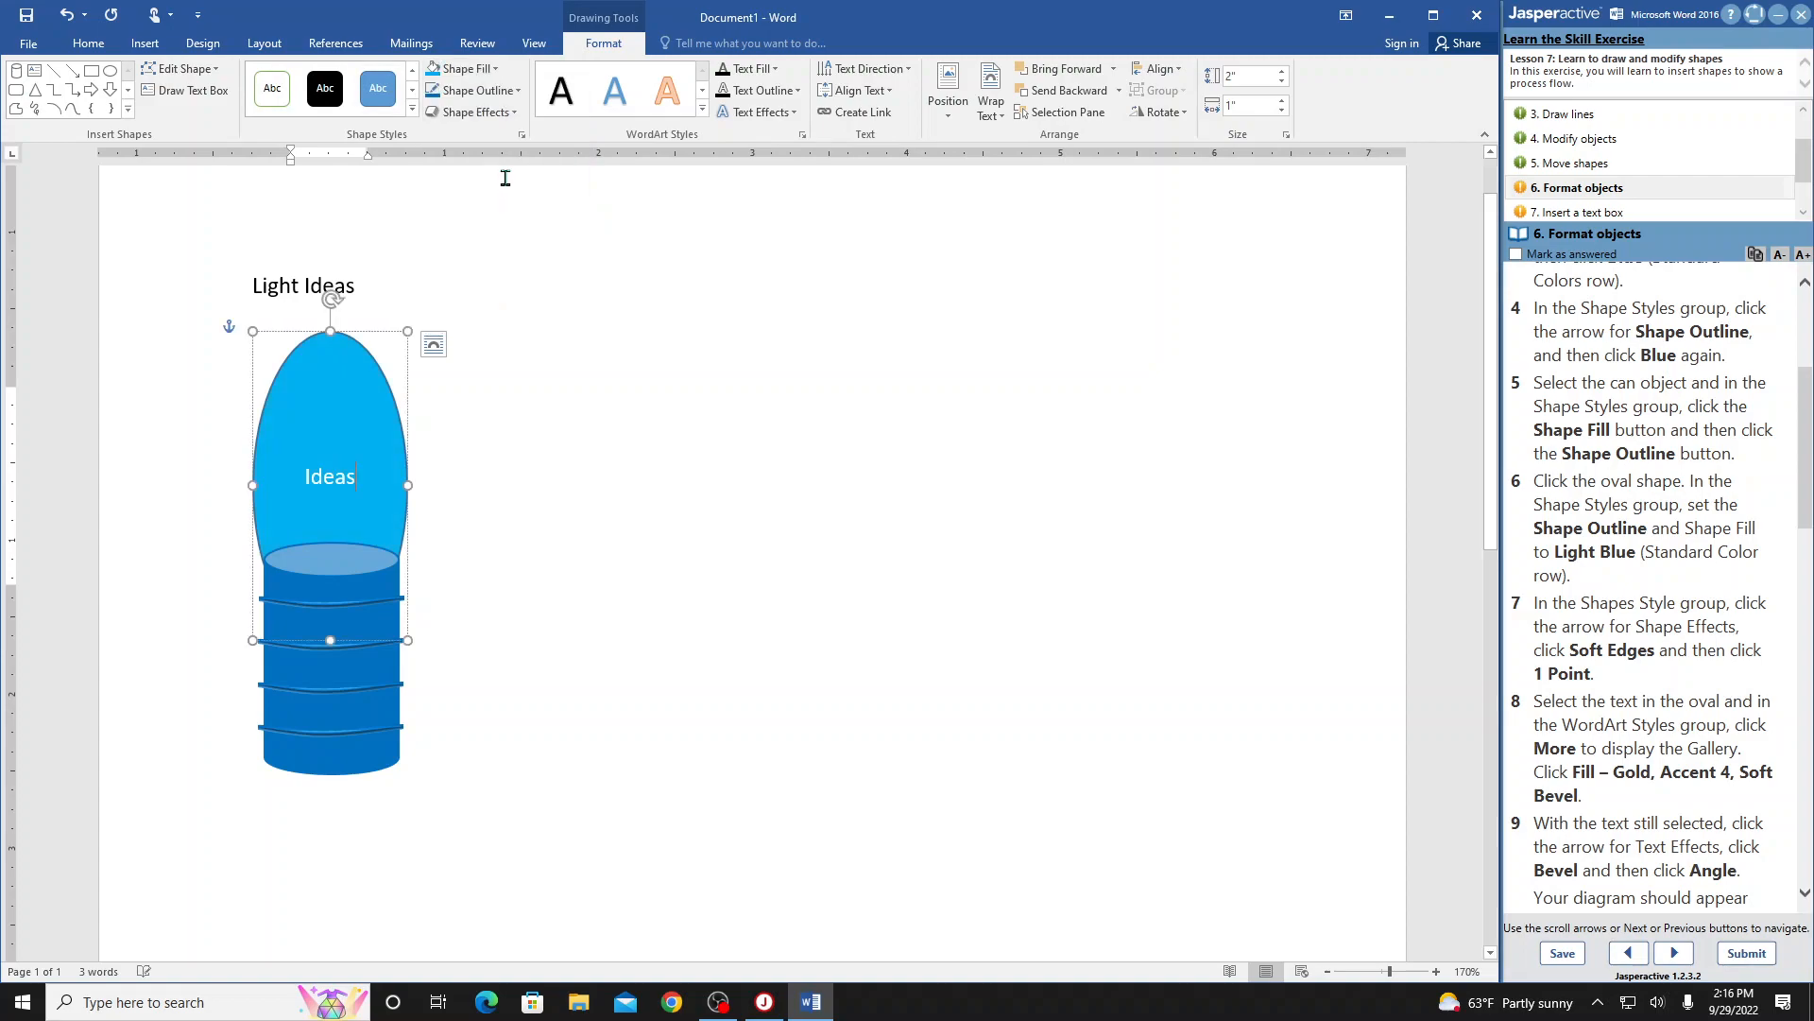
pyautogui.click(517, 93)
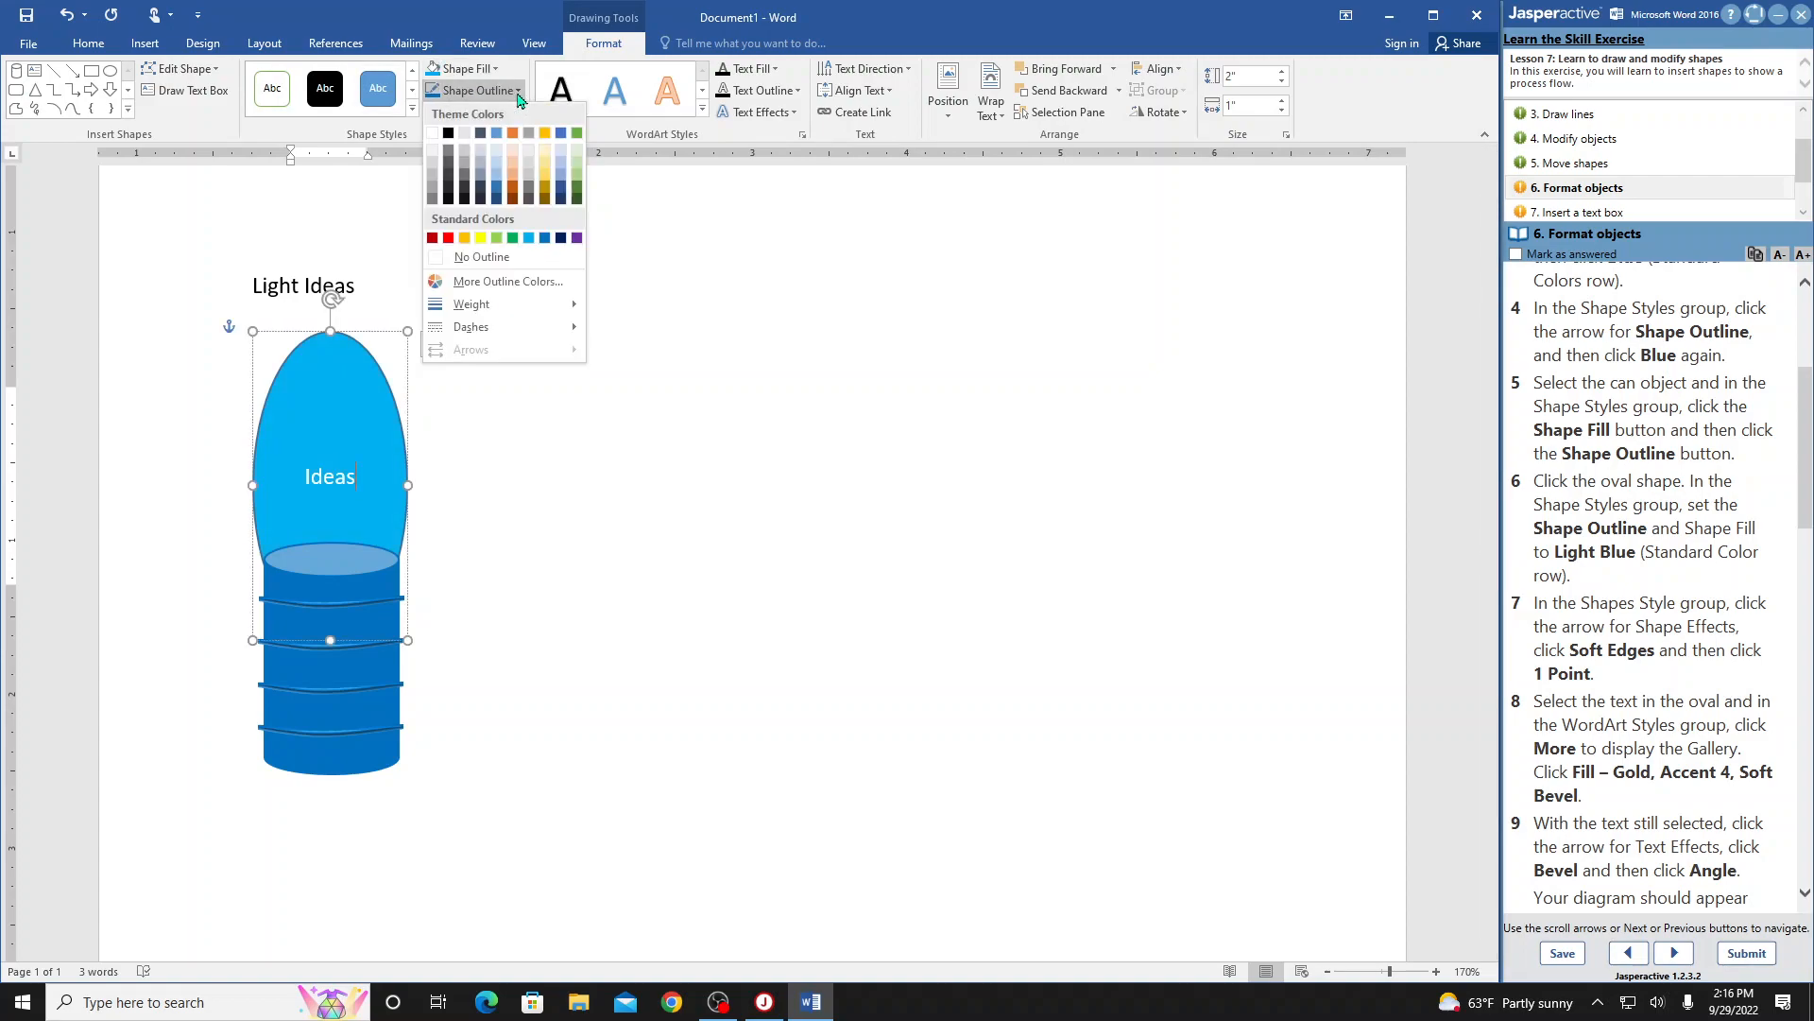
pyautogui.click(530, 238)
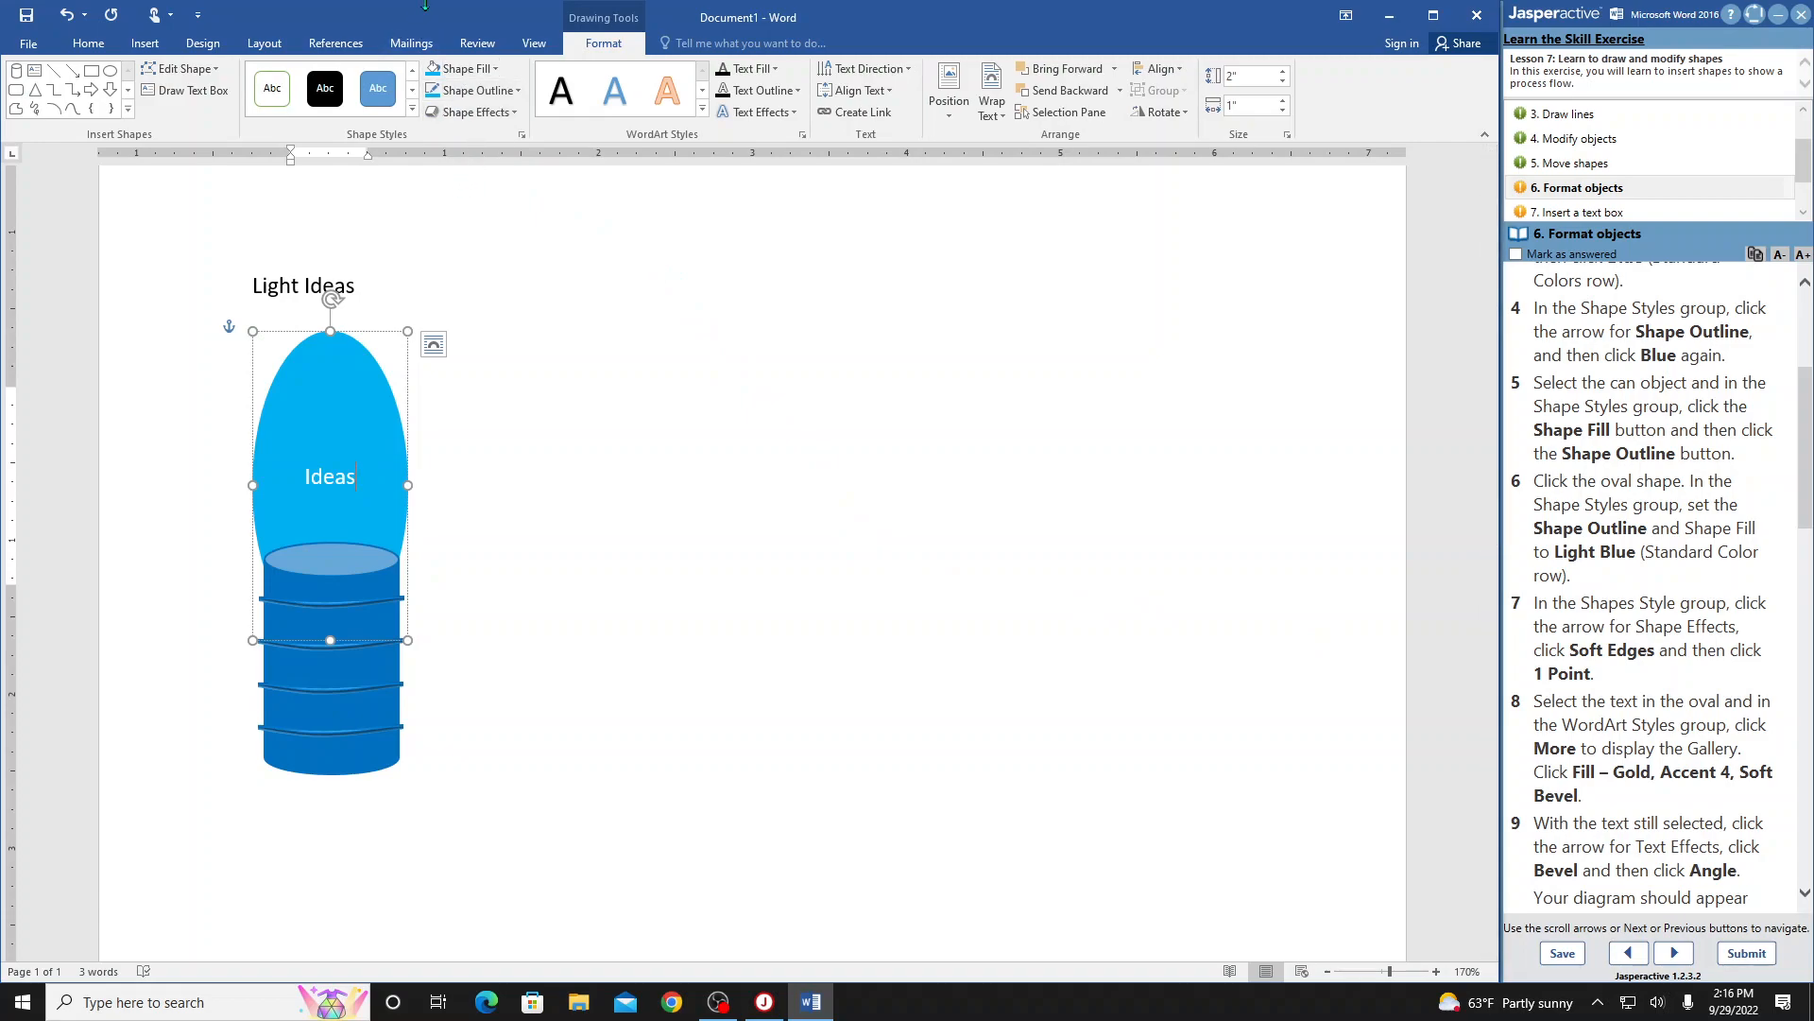
# - Apply a 1 Point Soft Edges effect to the oval
pyautogui.click(516, 115)
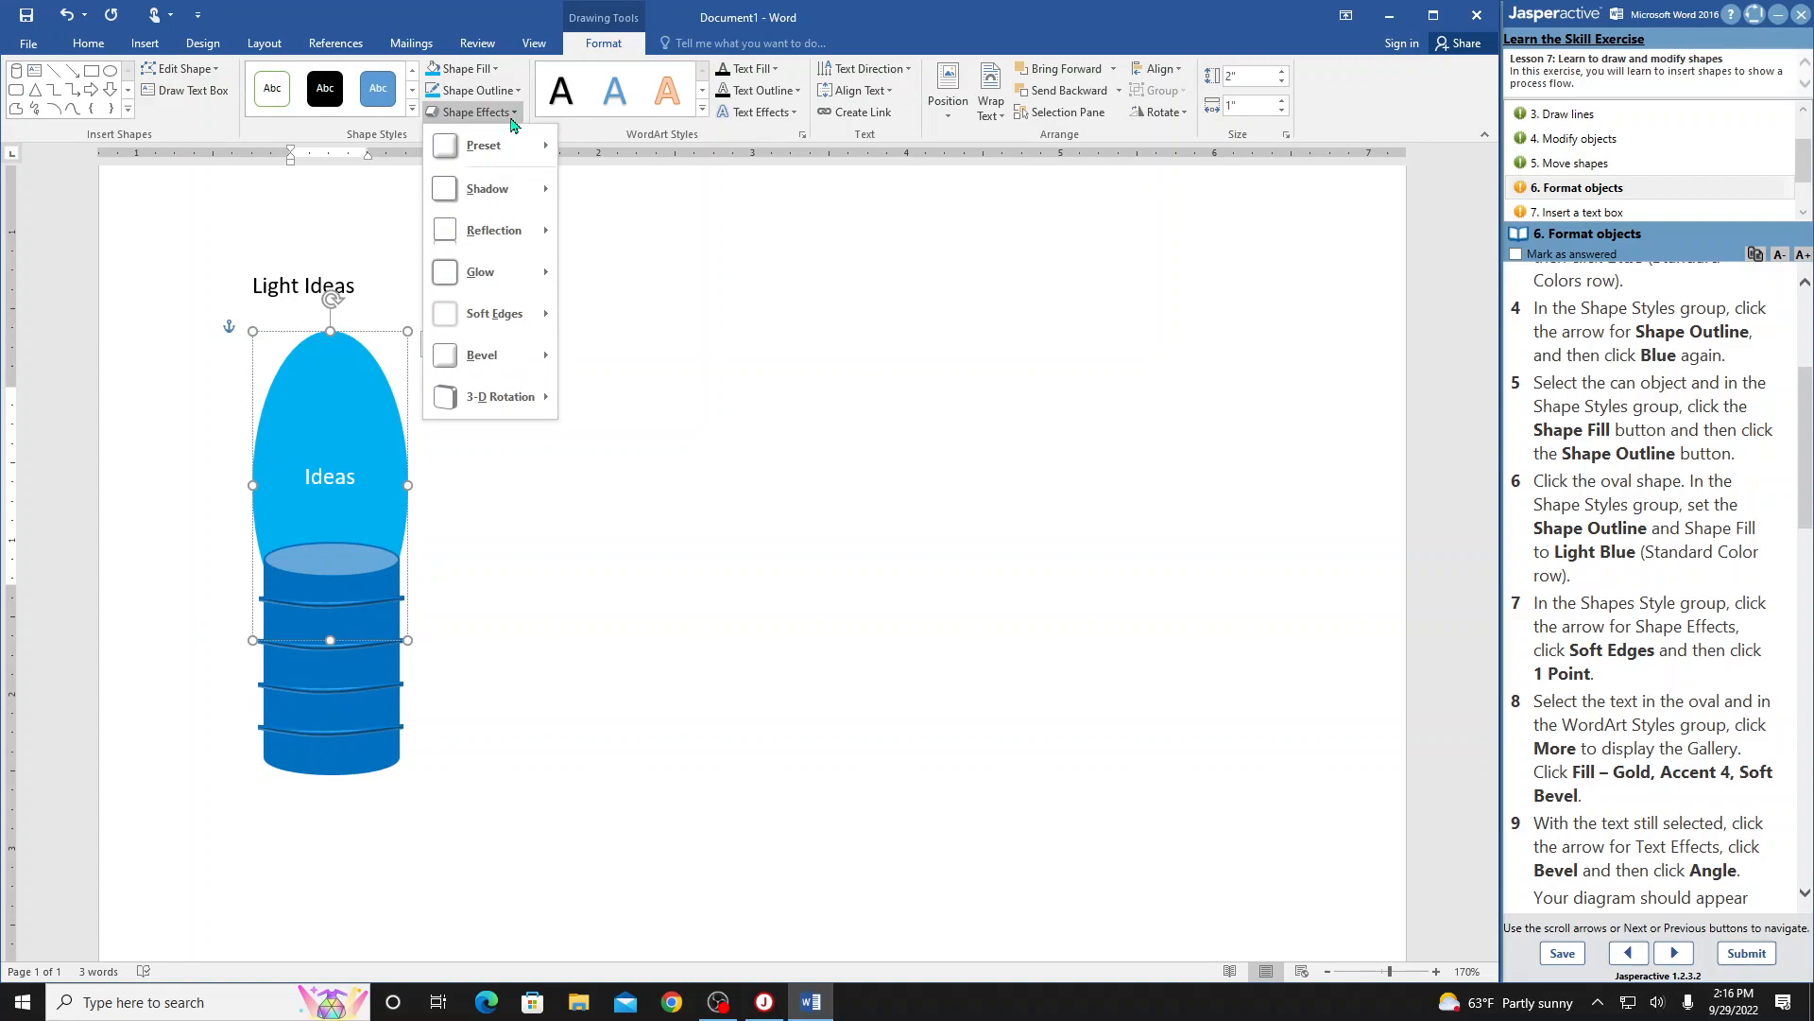
pyautogui.moveTo(511, 324)
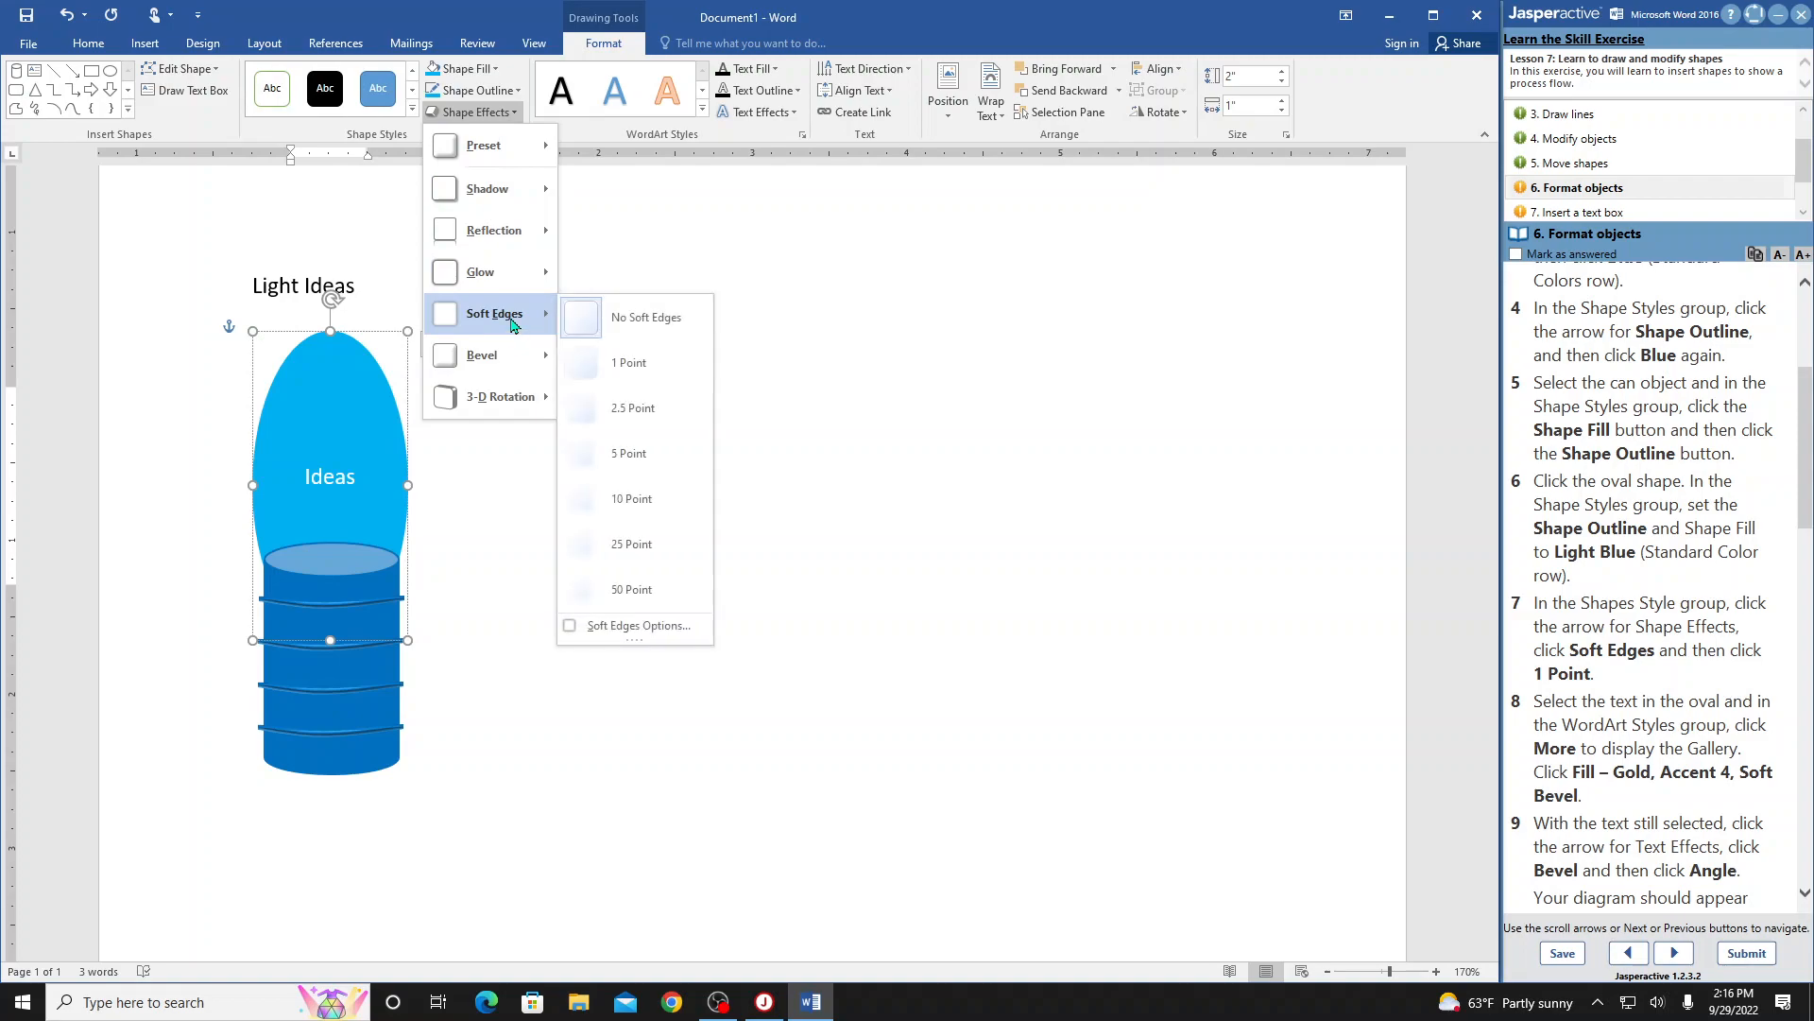
pyautogui.click(609, 376)
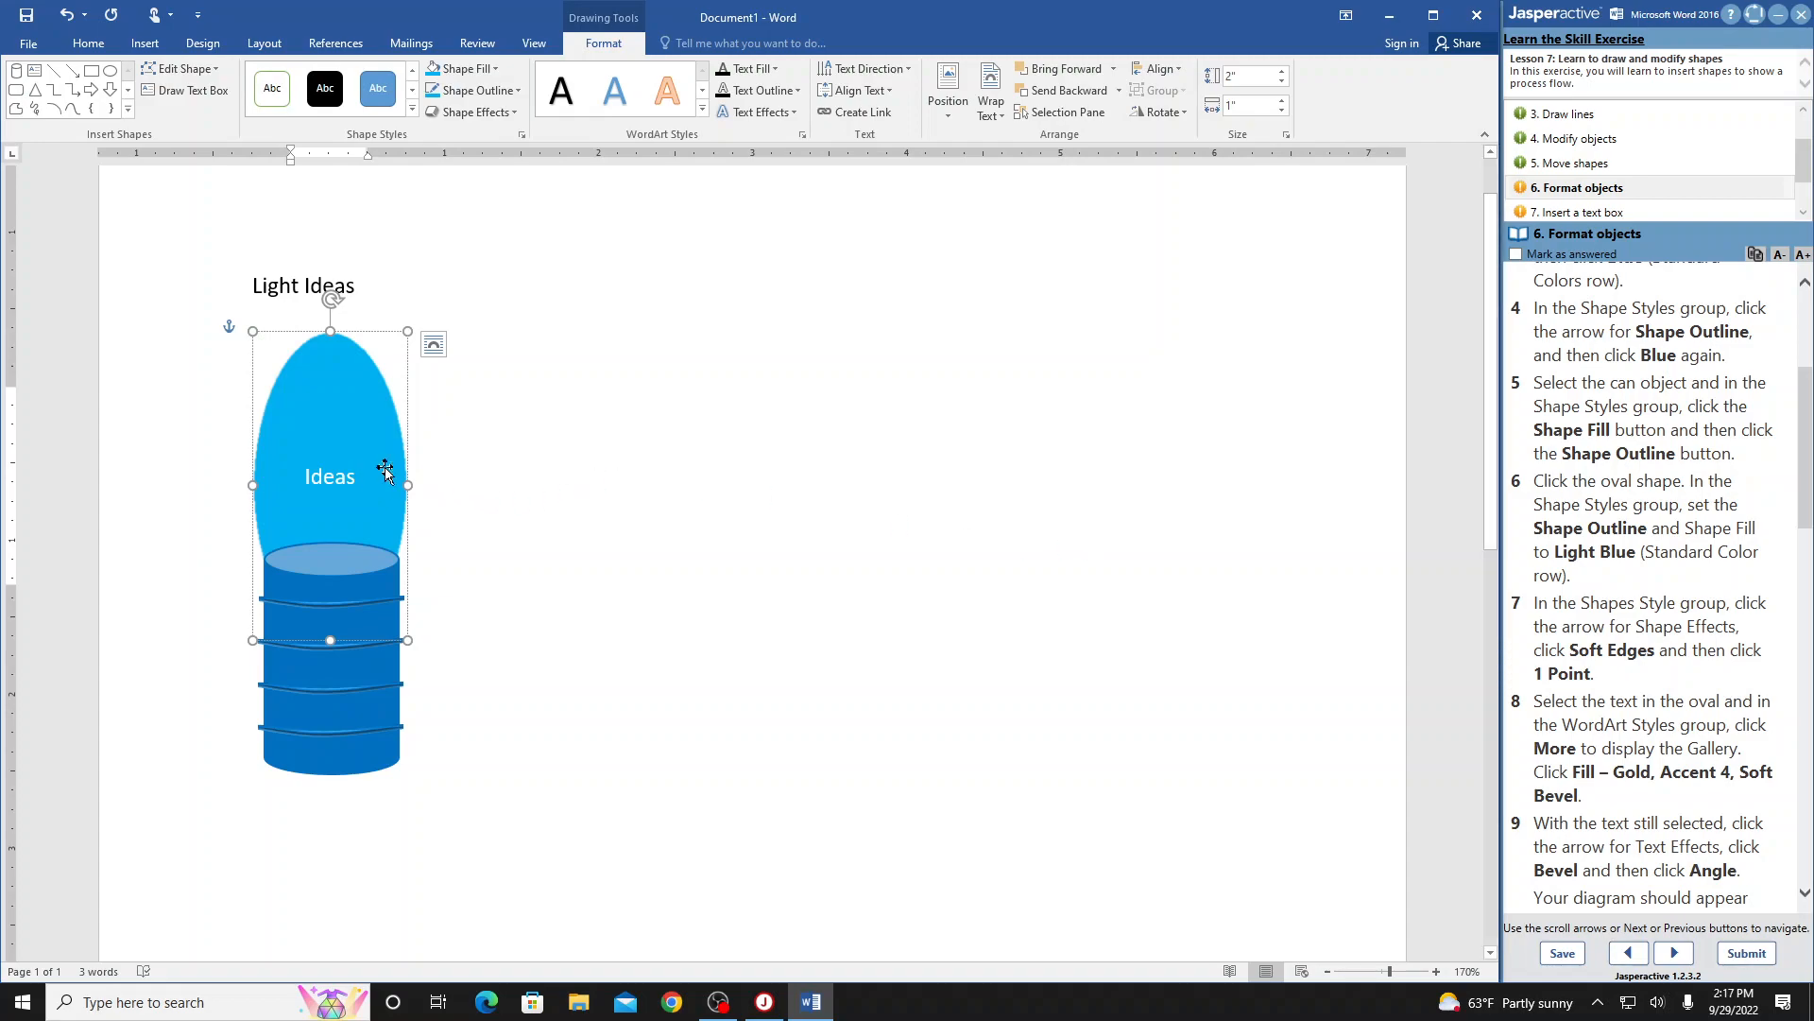
pyautogui.moveTo(304, 475); pyautogui.dragTo(361, 478)
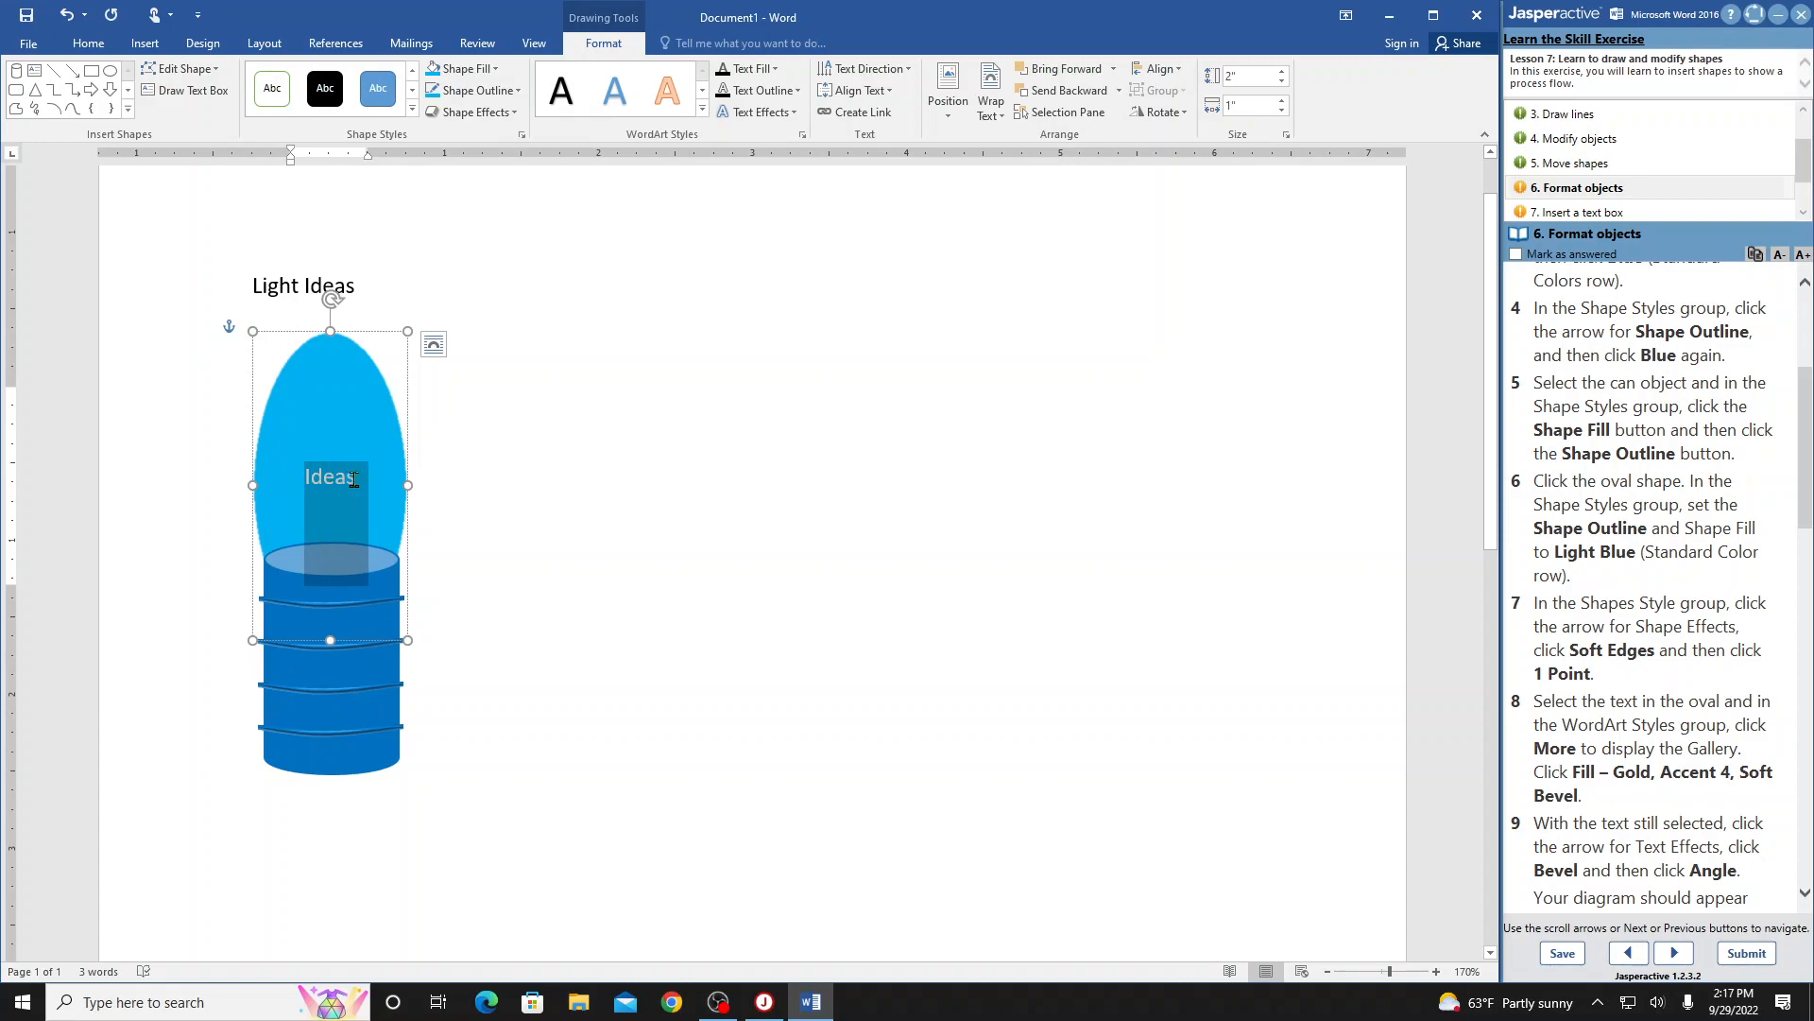
pyautogui.click(490, 502)
pyautogui.moveTo(307, 476); pyautogui.dragTo(354, 484)
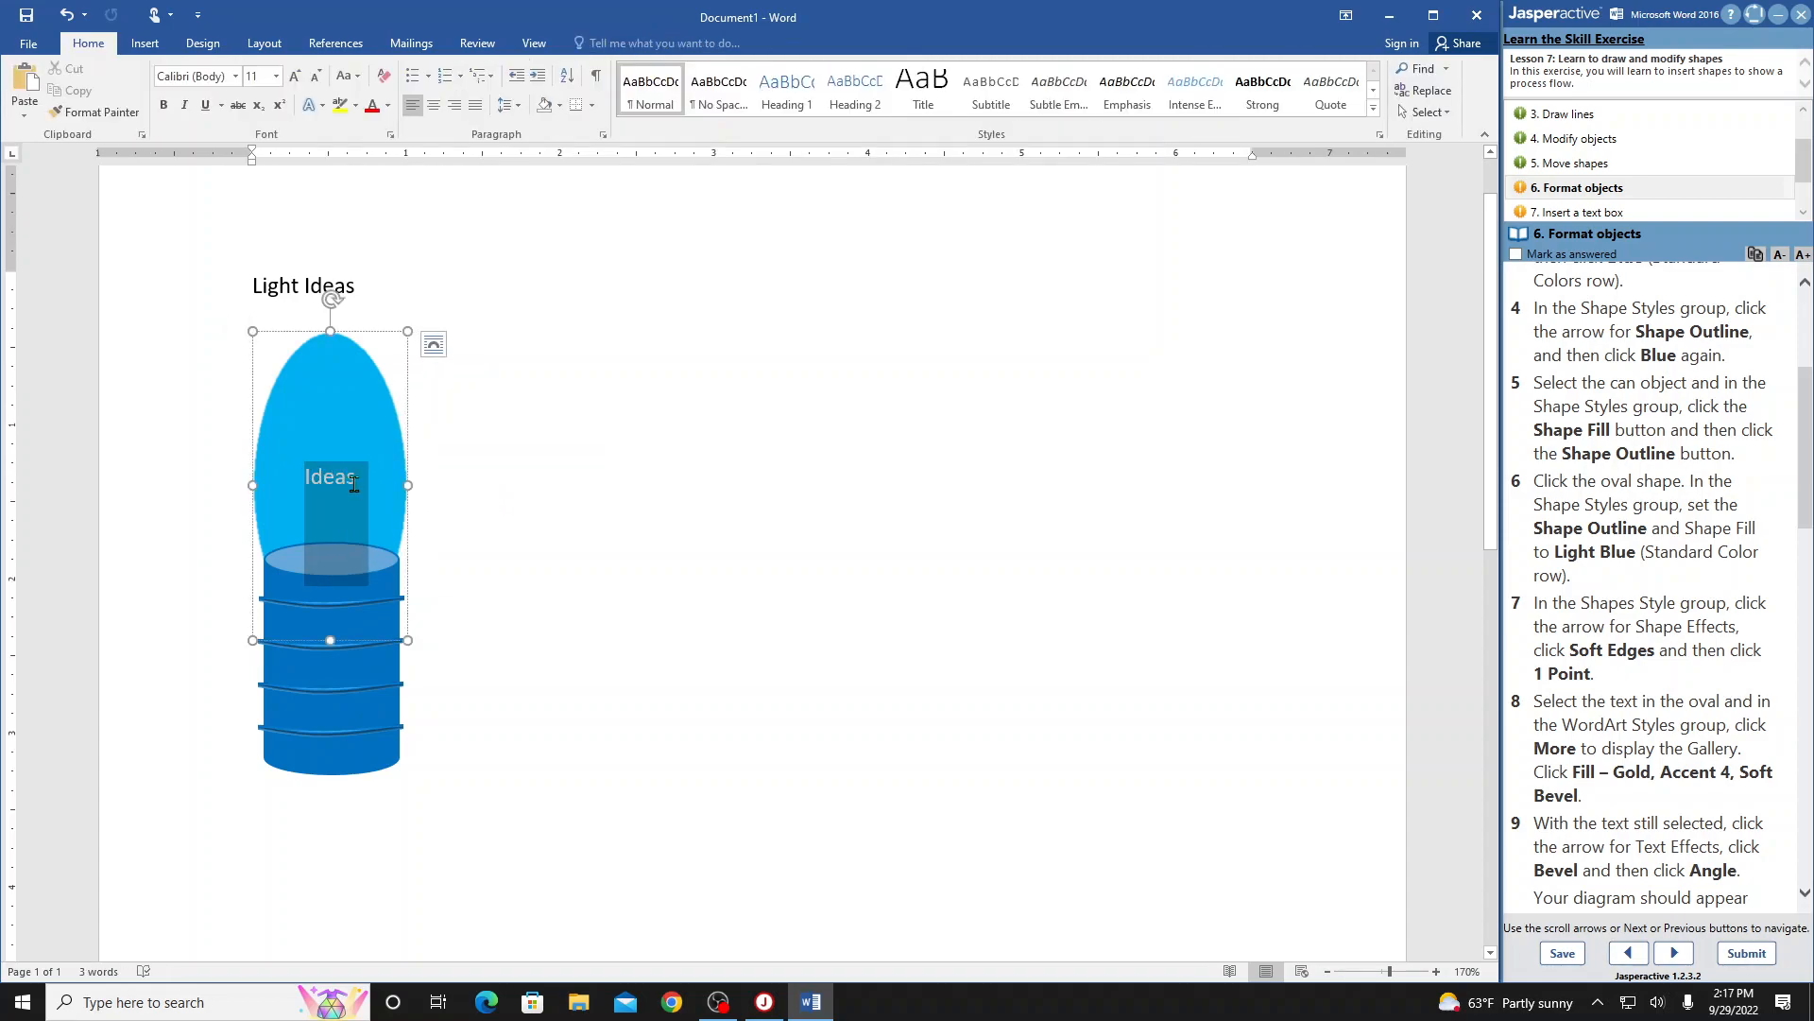
pyautogui.click(478, 482)
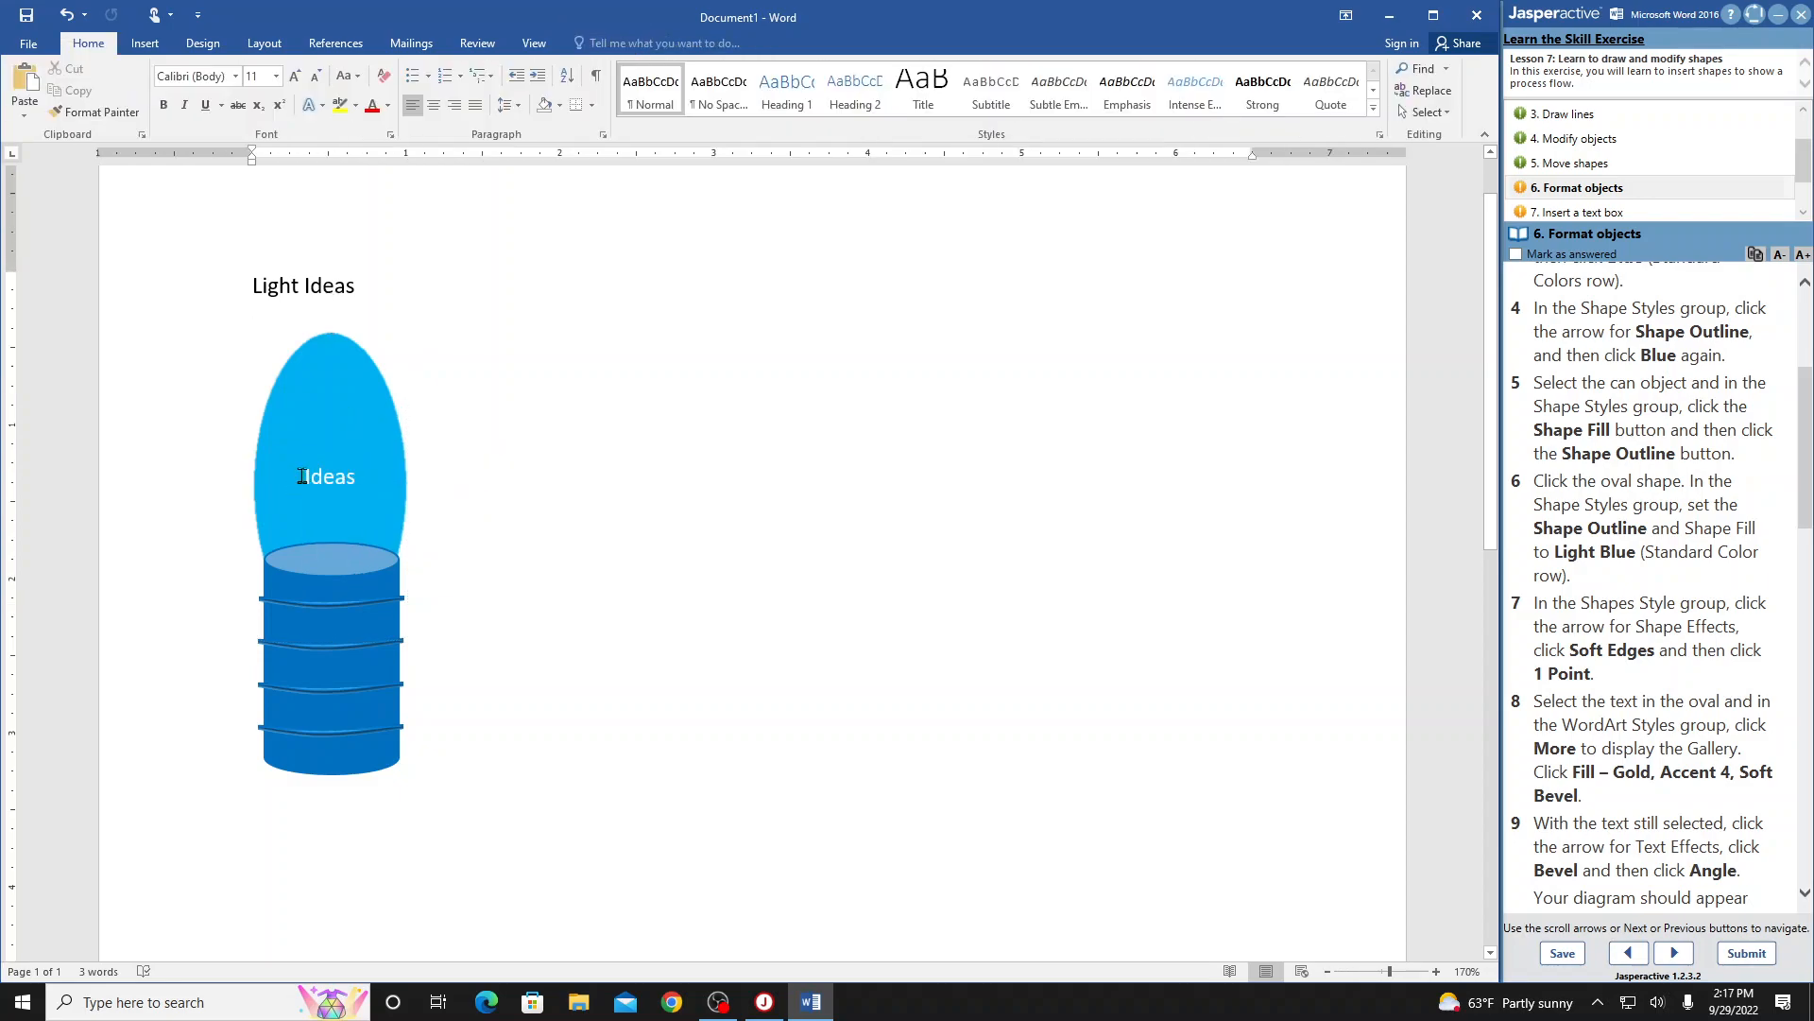
pyautogui.moveTo(302, 476); pyautogui.dragTo(369, 480)
pyautogui.click(510, 479)
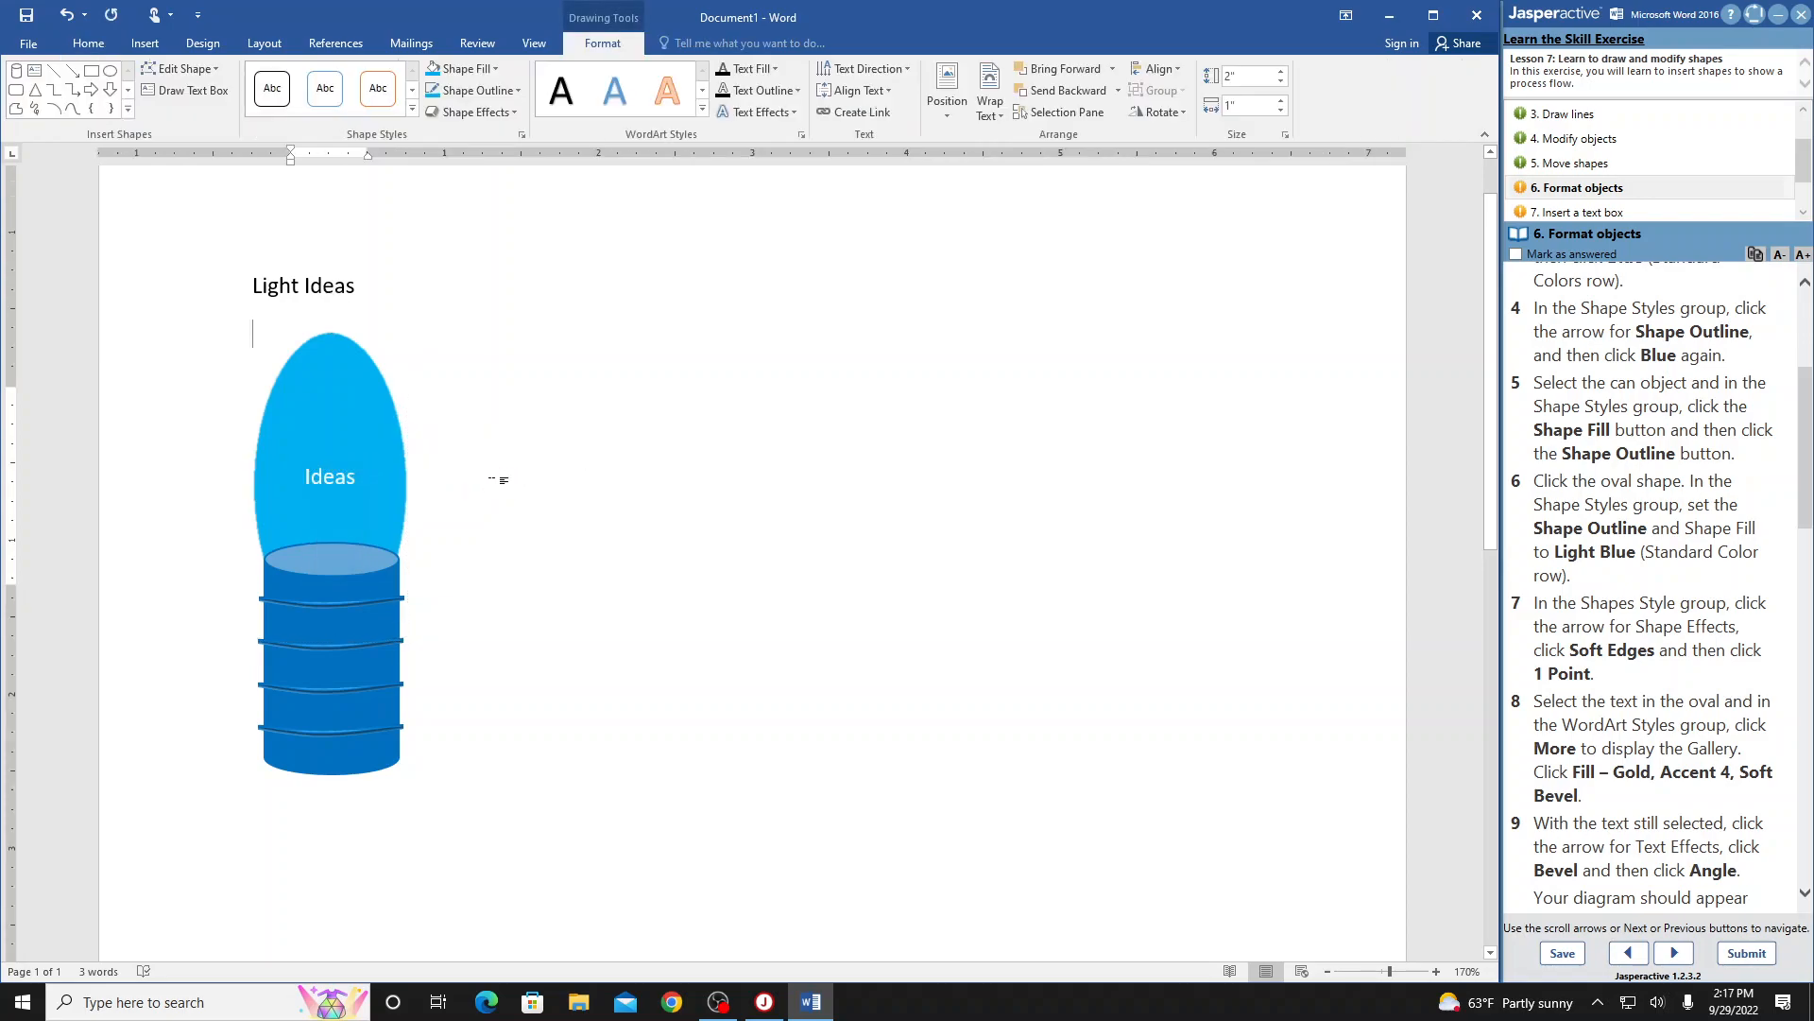
# - Apply the WordArt style Fill – Gold, Accent 4, Soft Bevel to the word "Ideas" in the oval
pyautogui.tripleClick(322, 480)
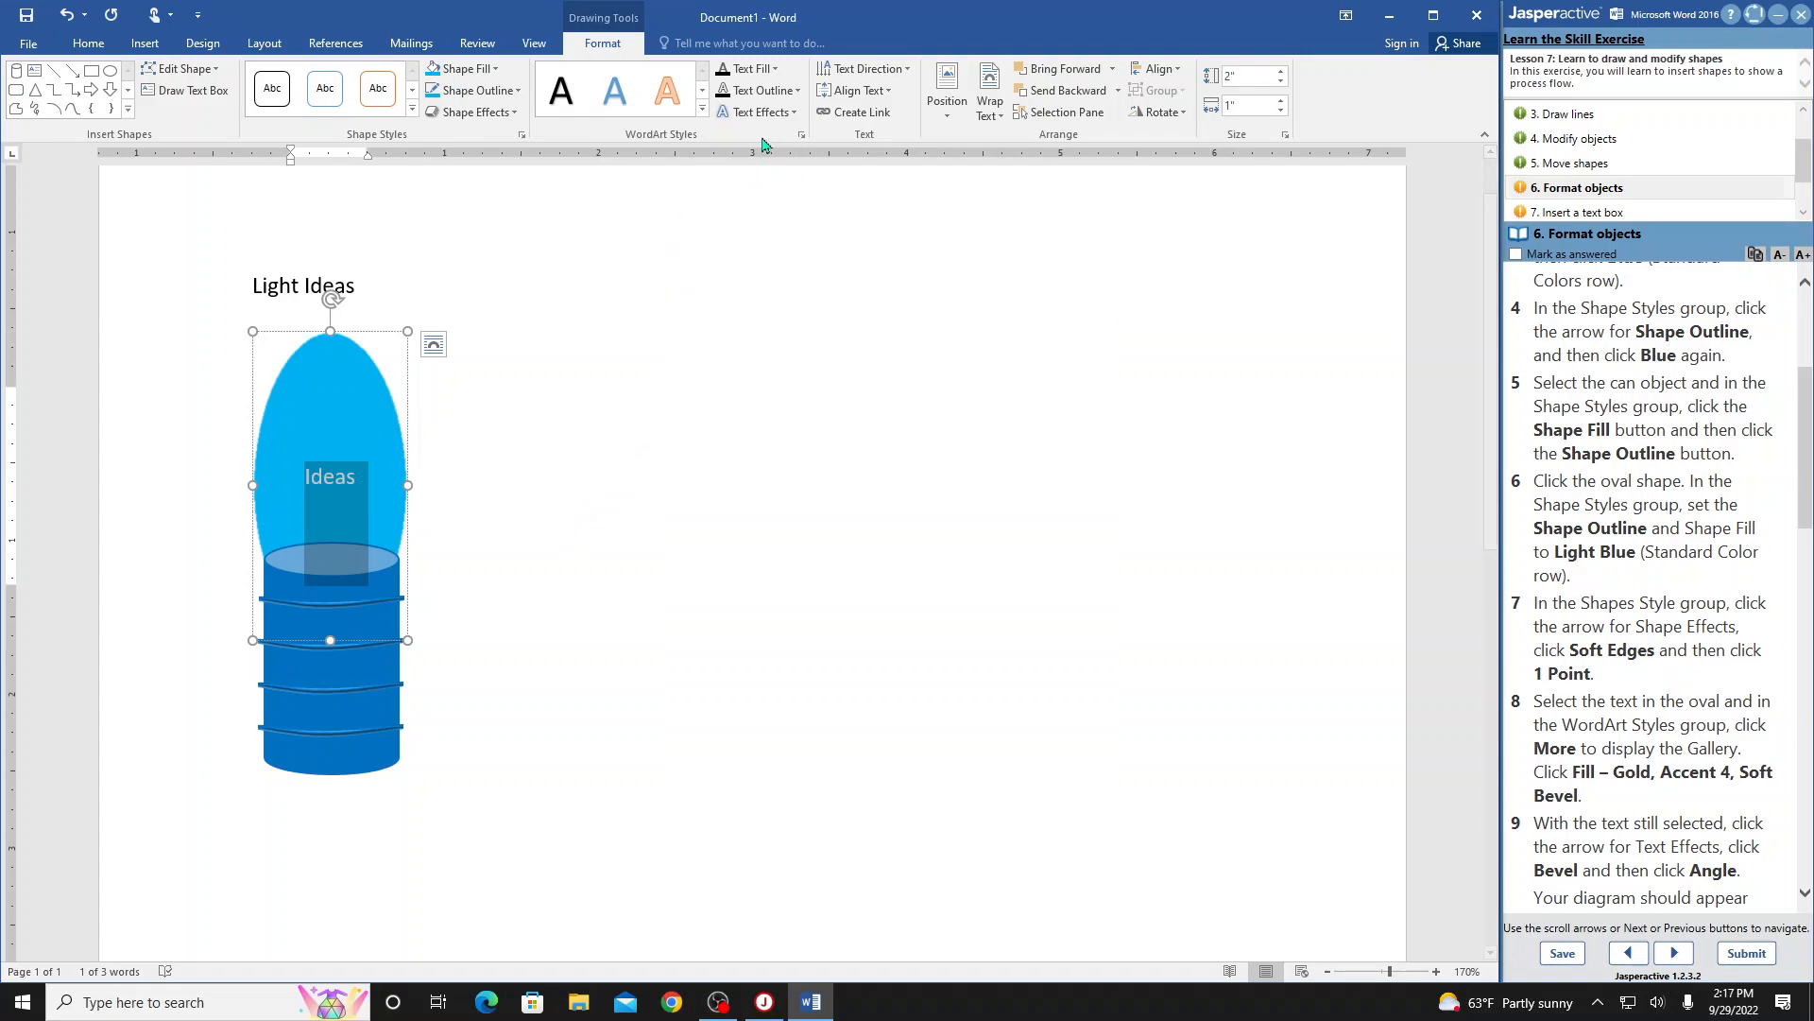
pyautogui.click(702, 110)
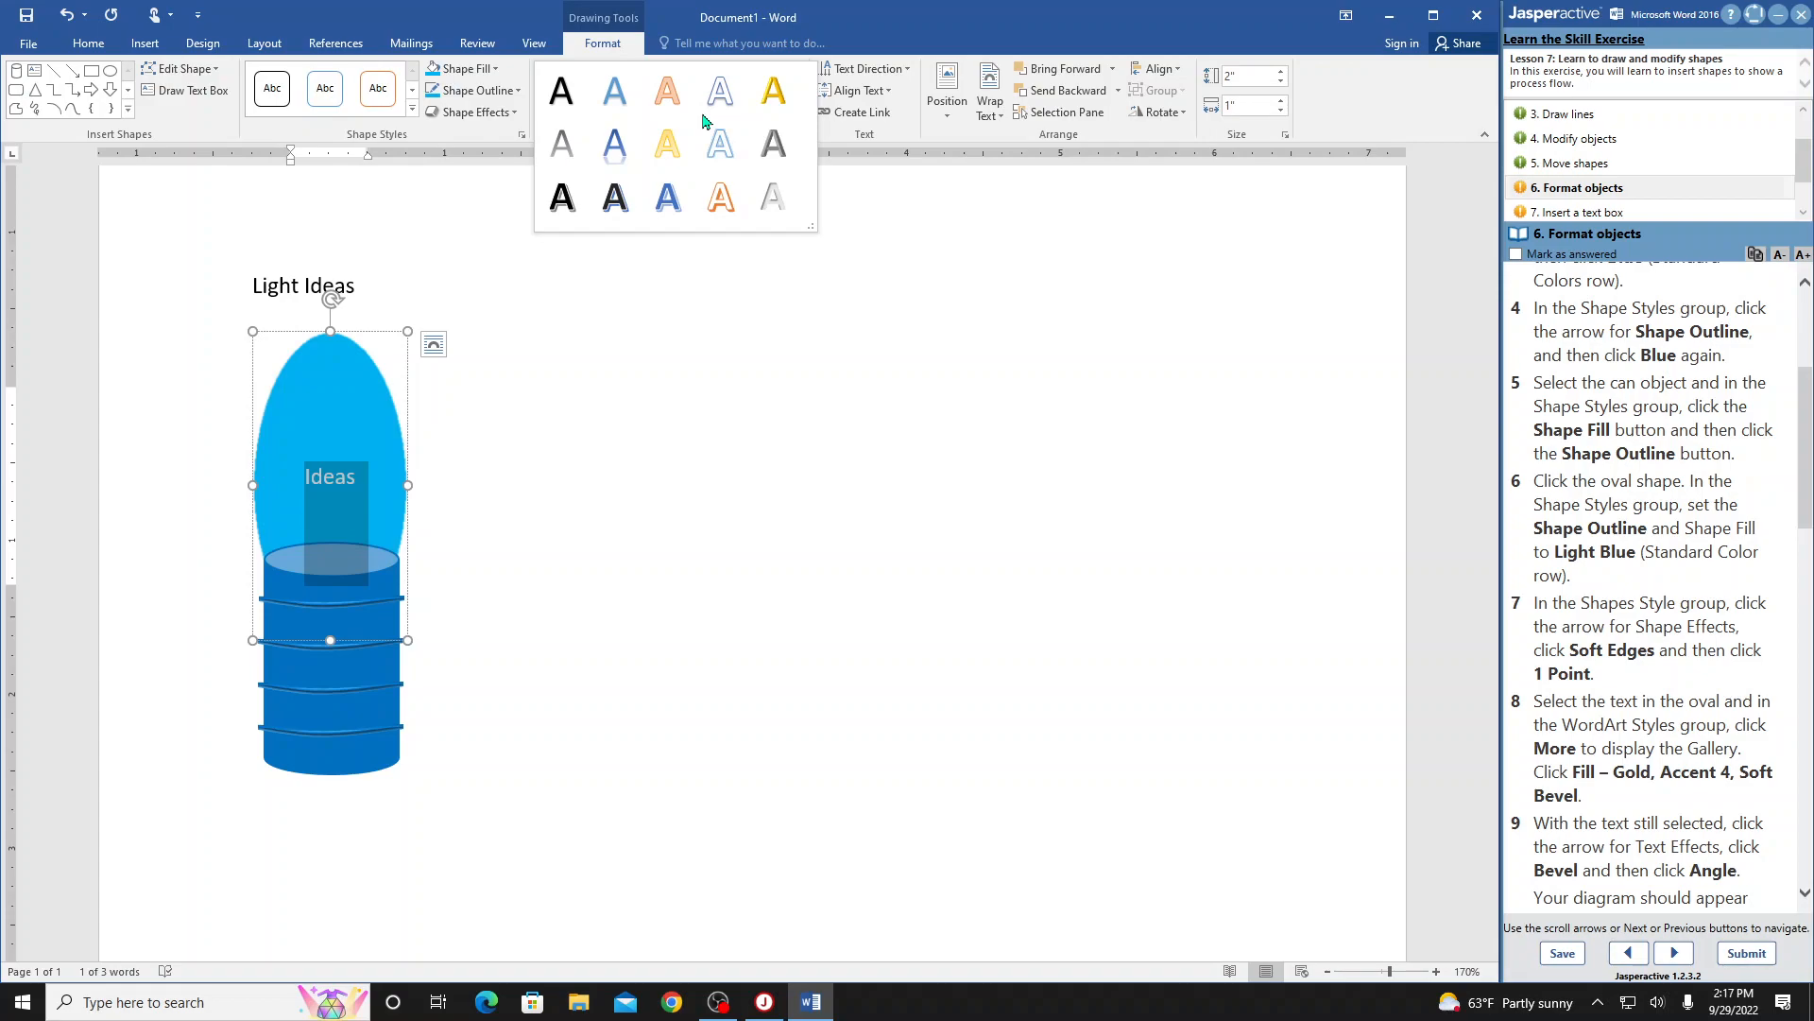
pyautogui.click(759, 102)
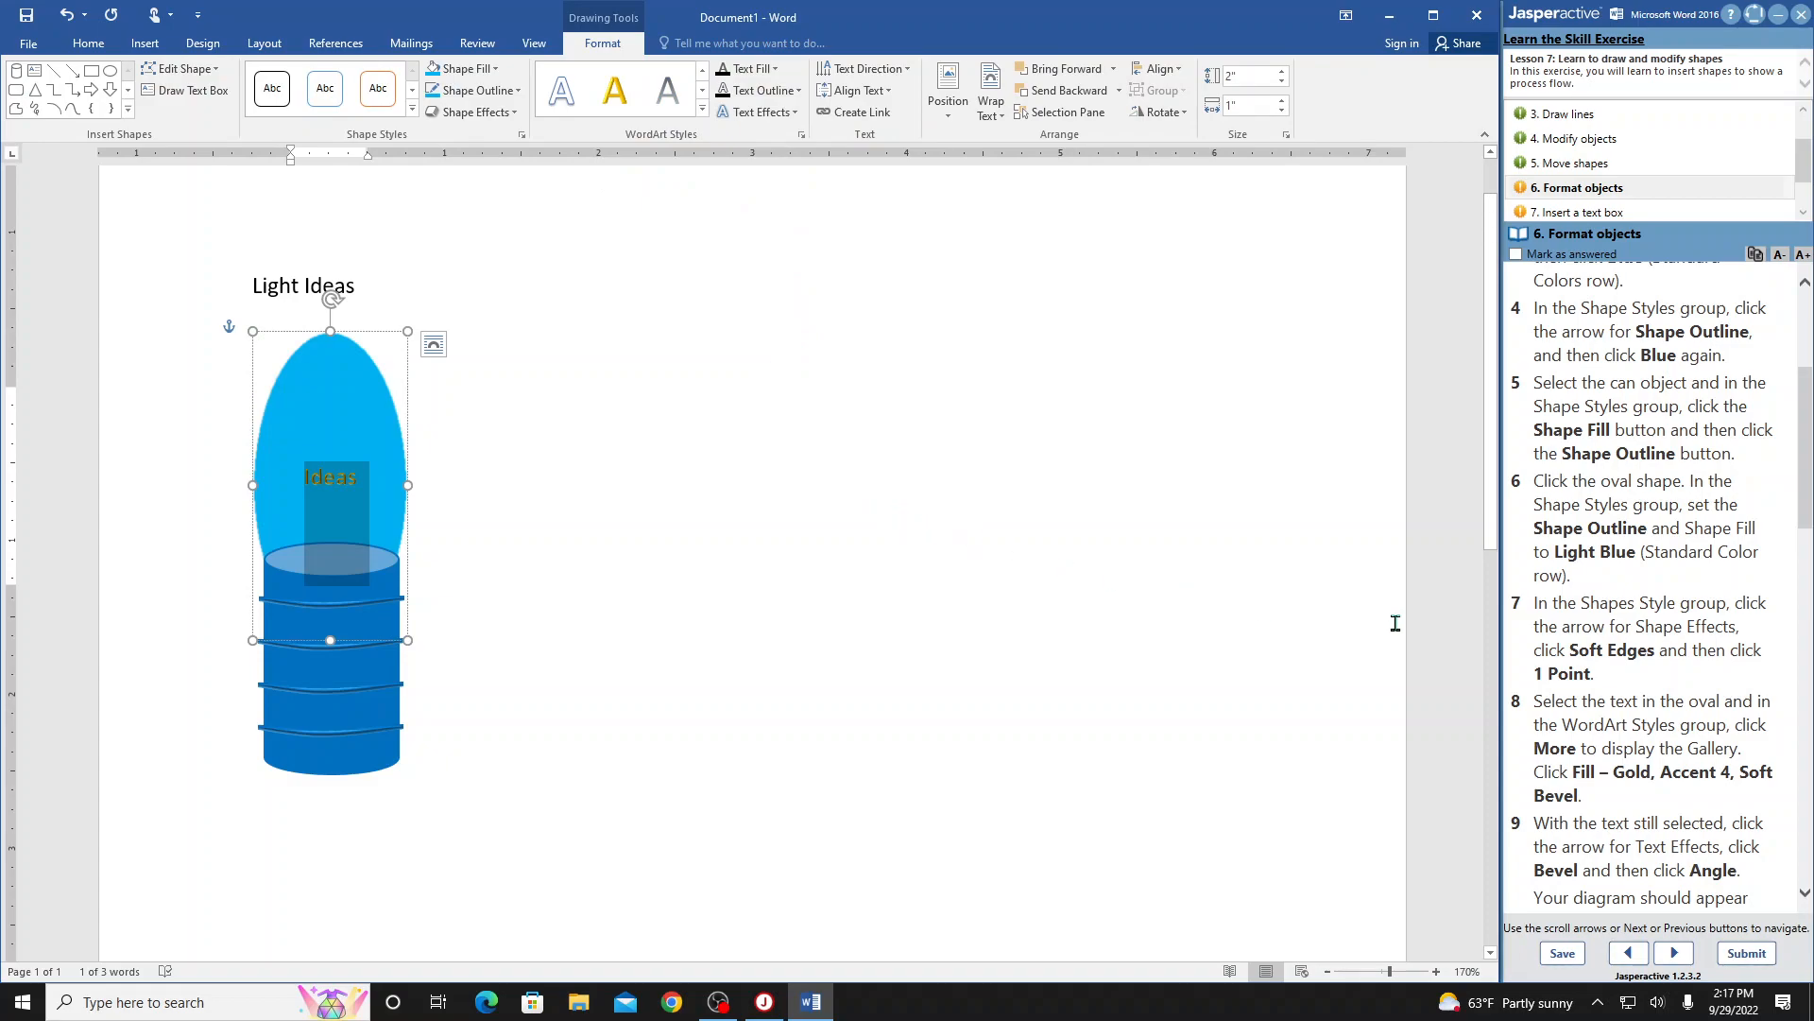
pyautogui.scroll(-4, 1690, 736)
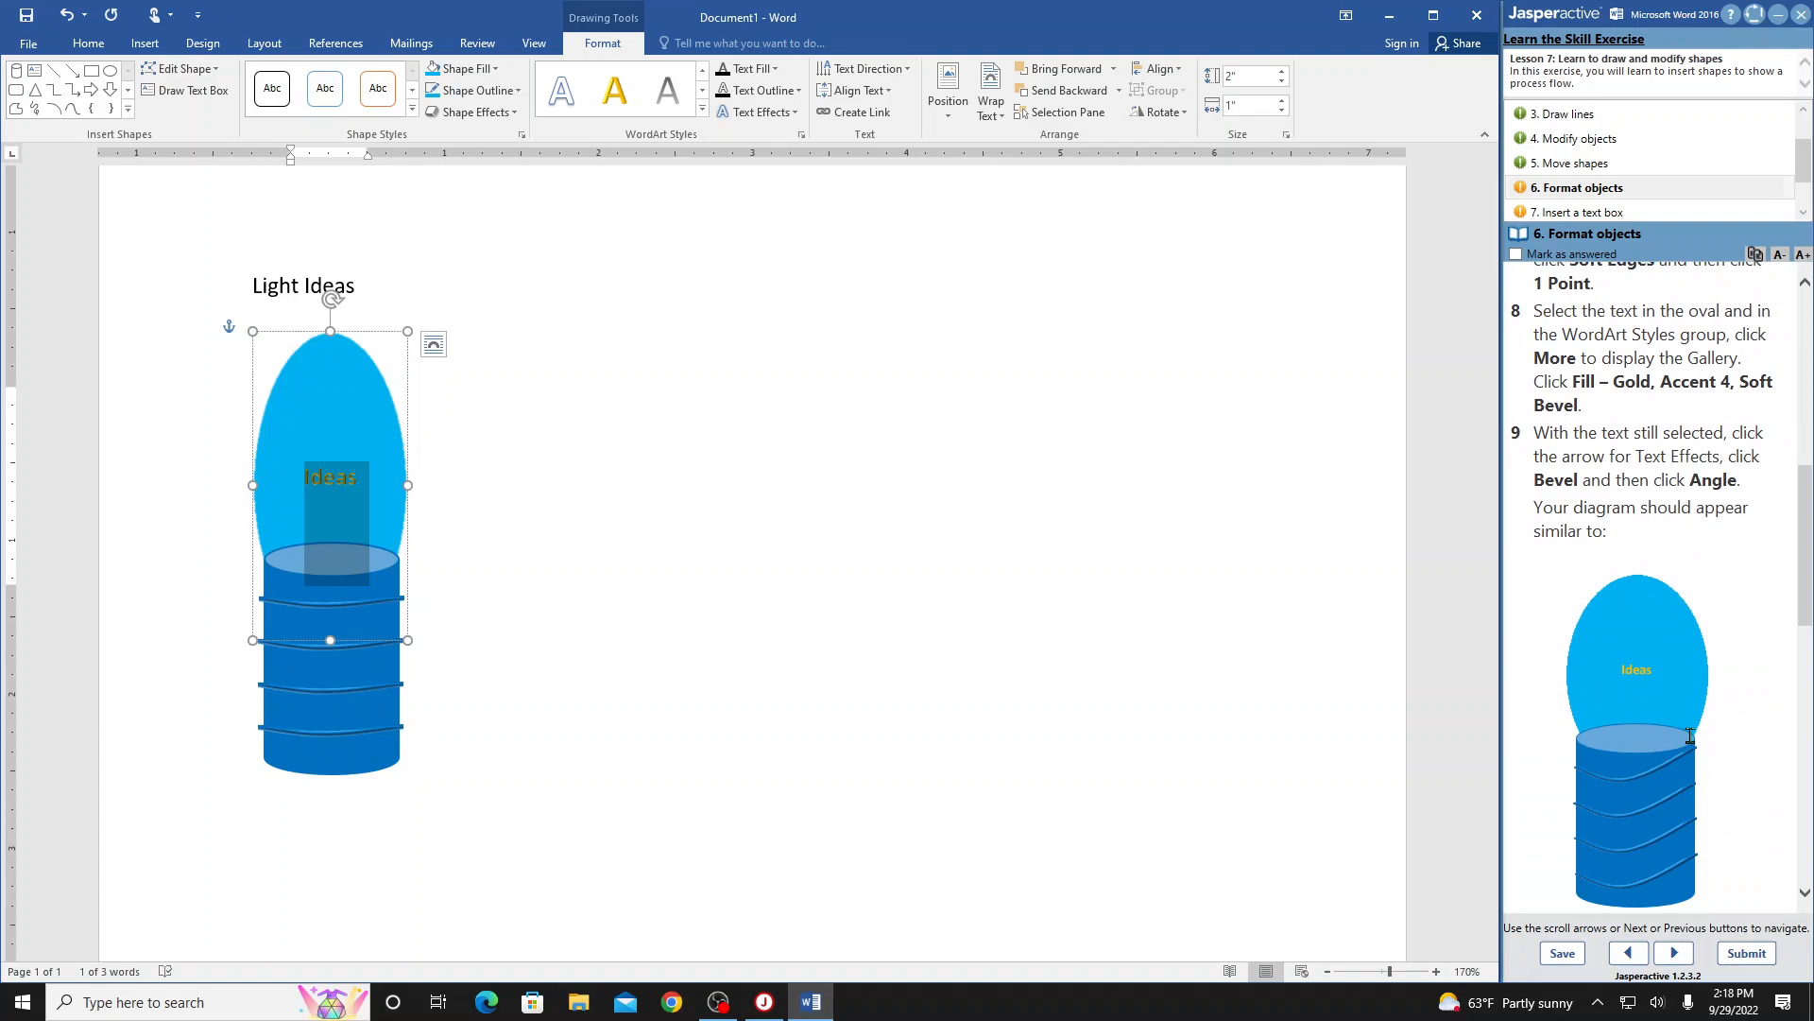
# - Apply the Angle bevel text effect to the word "Ideas" in the oval
pyautogui.scroll(-1, 1690, 735)
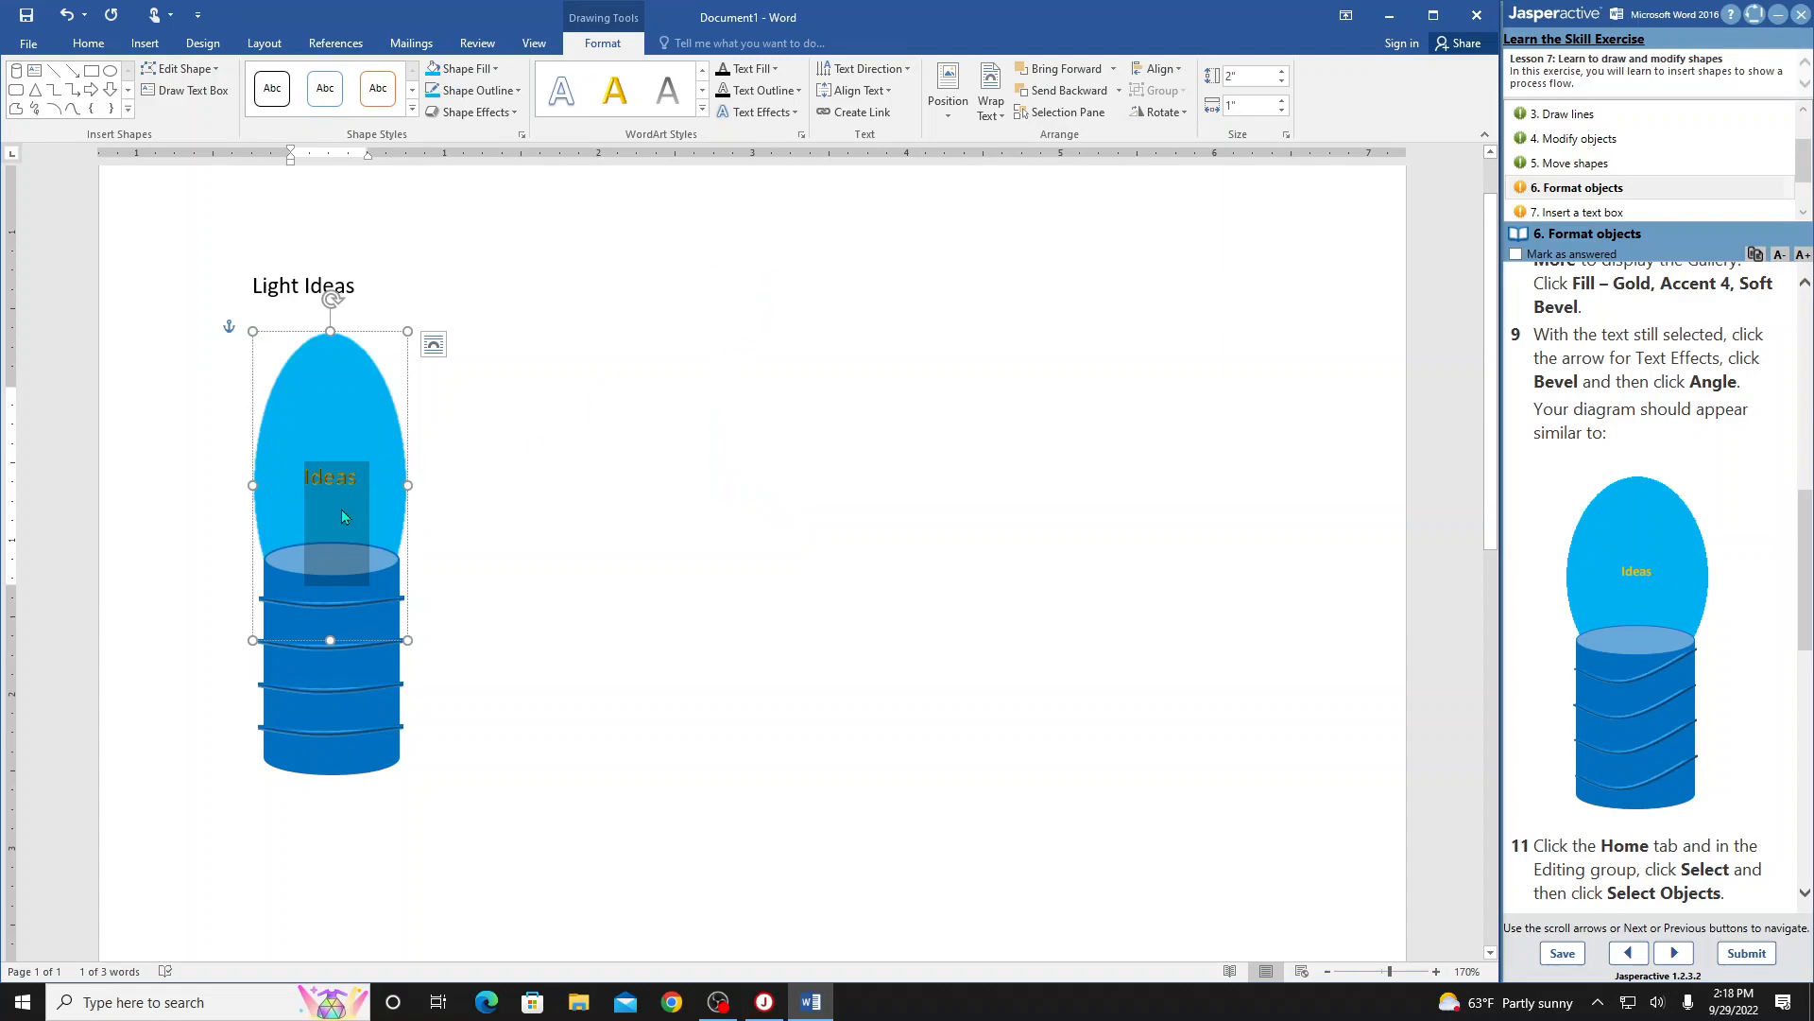
pyautogui.click(795, 114)
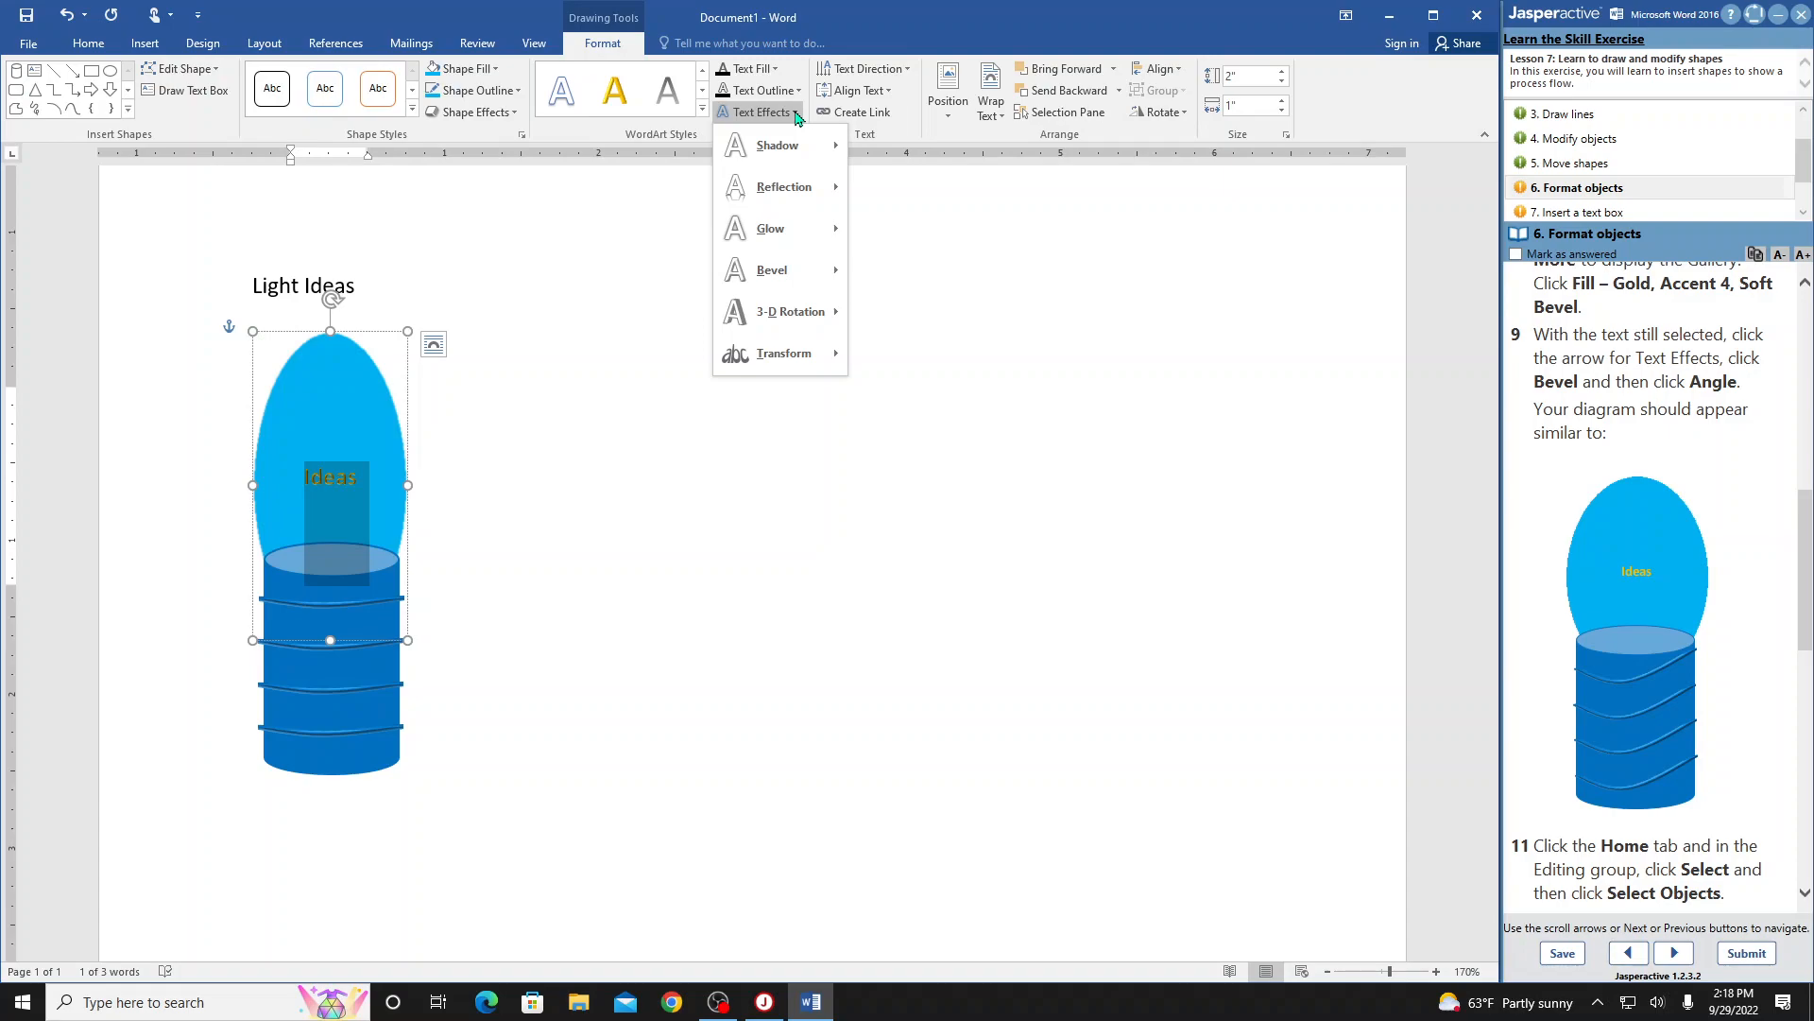
pyautogui.moveTo(759, 278)
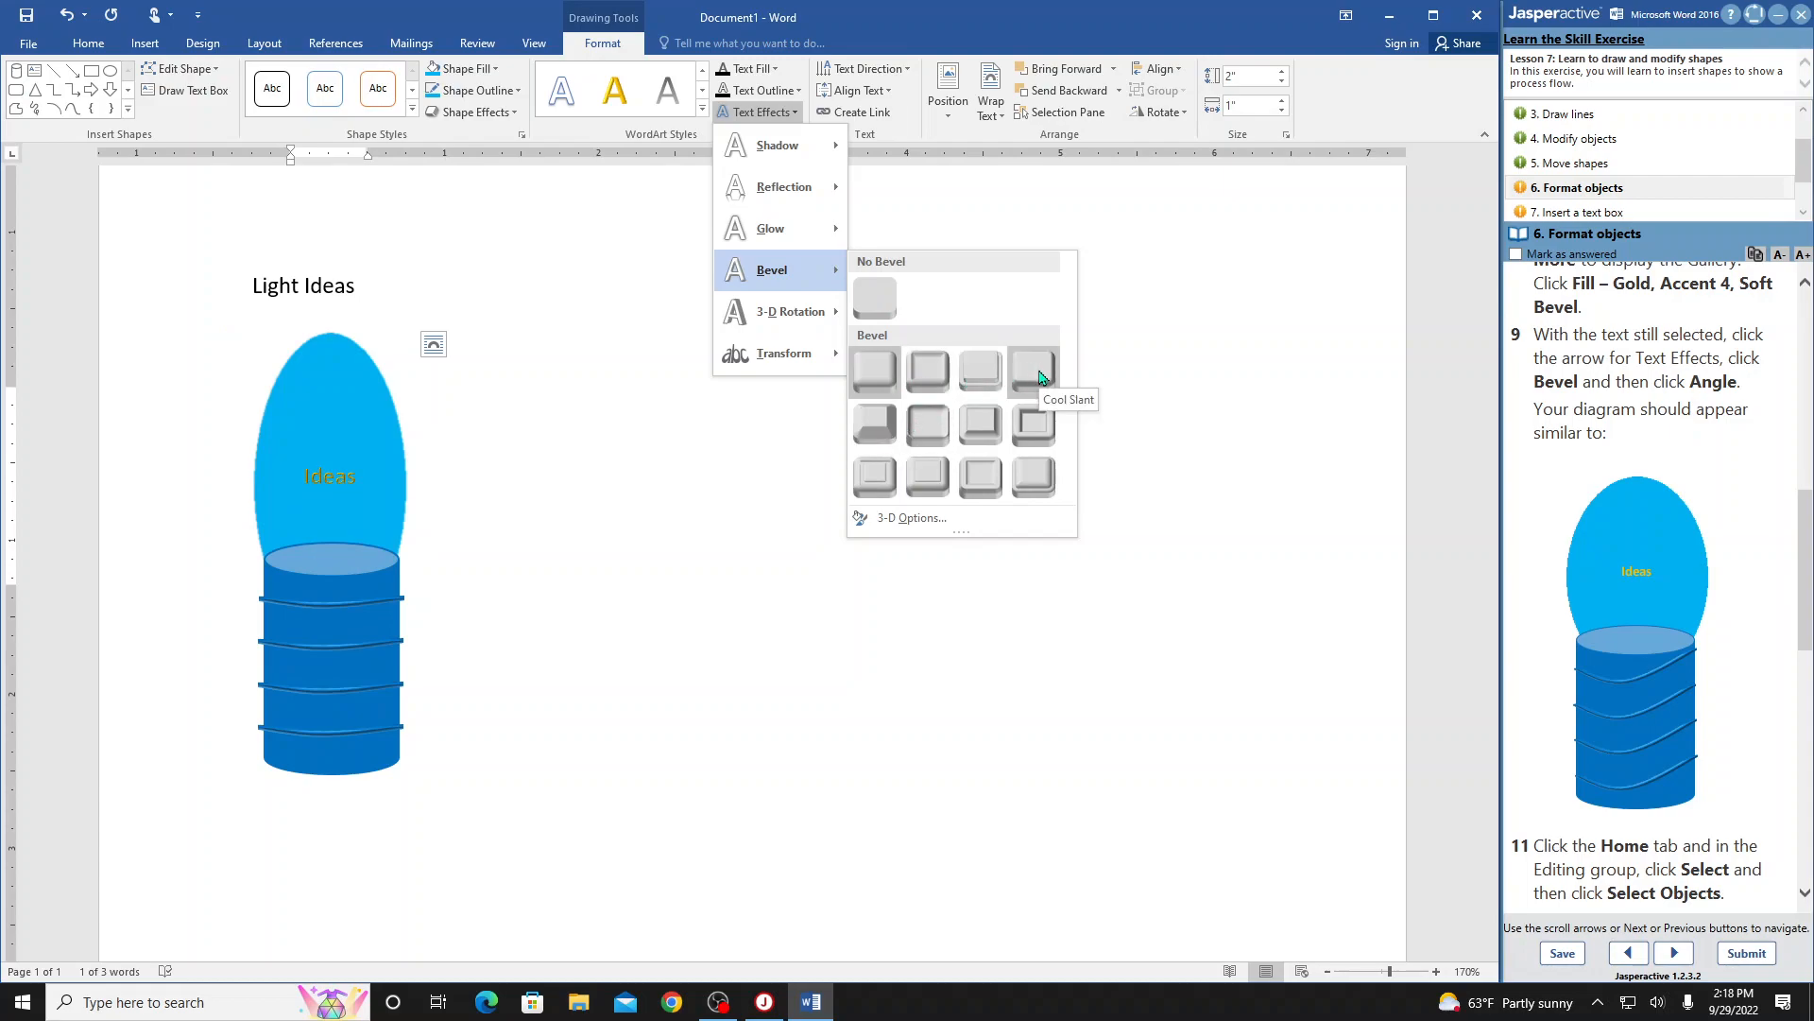
pyautogui.click(870, 432)
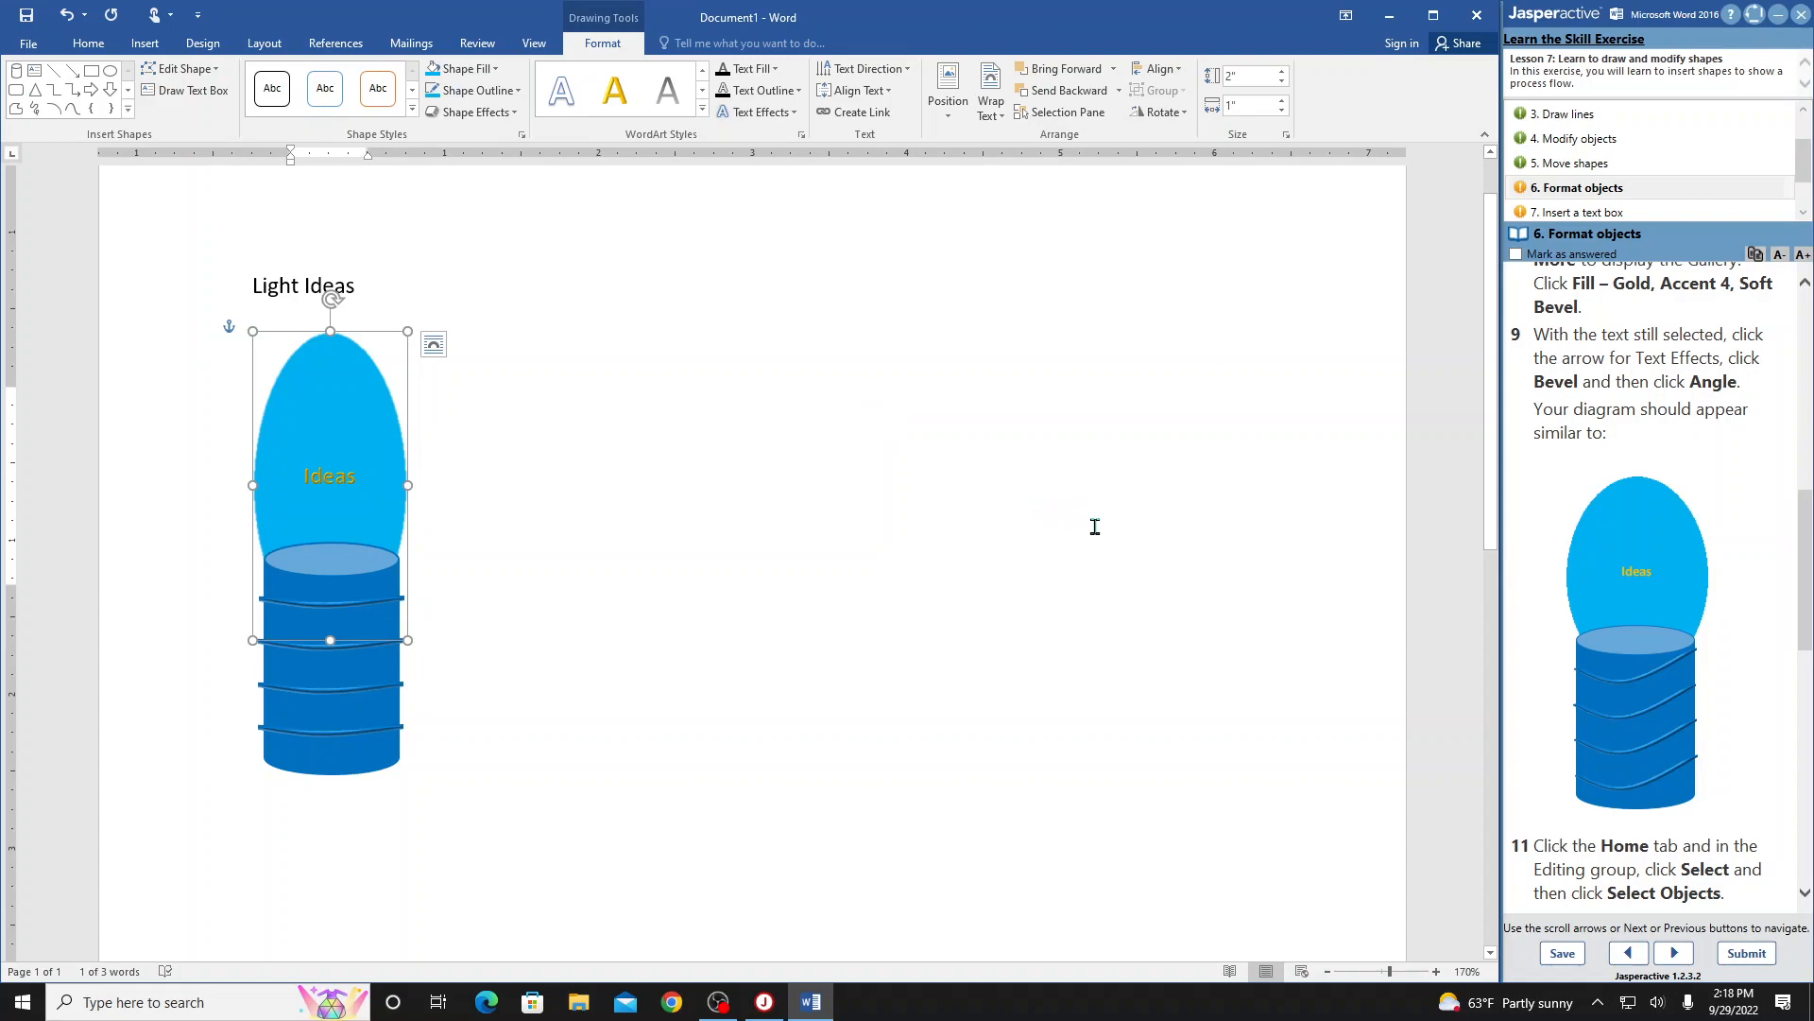
pyautogui.click(998, 517)
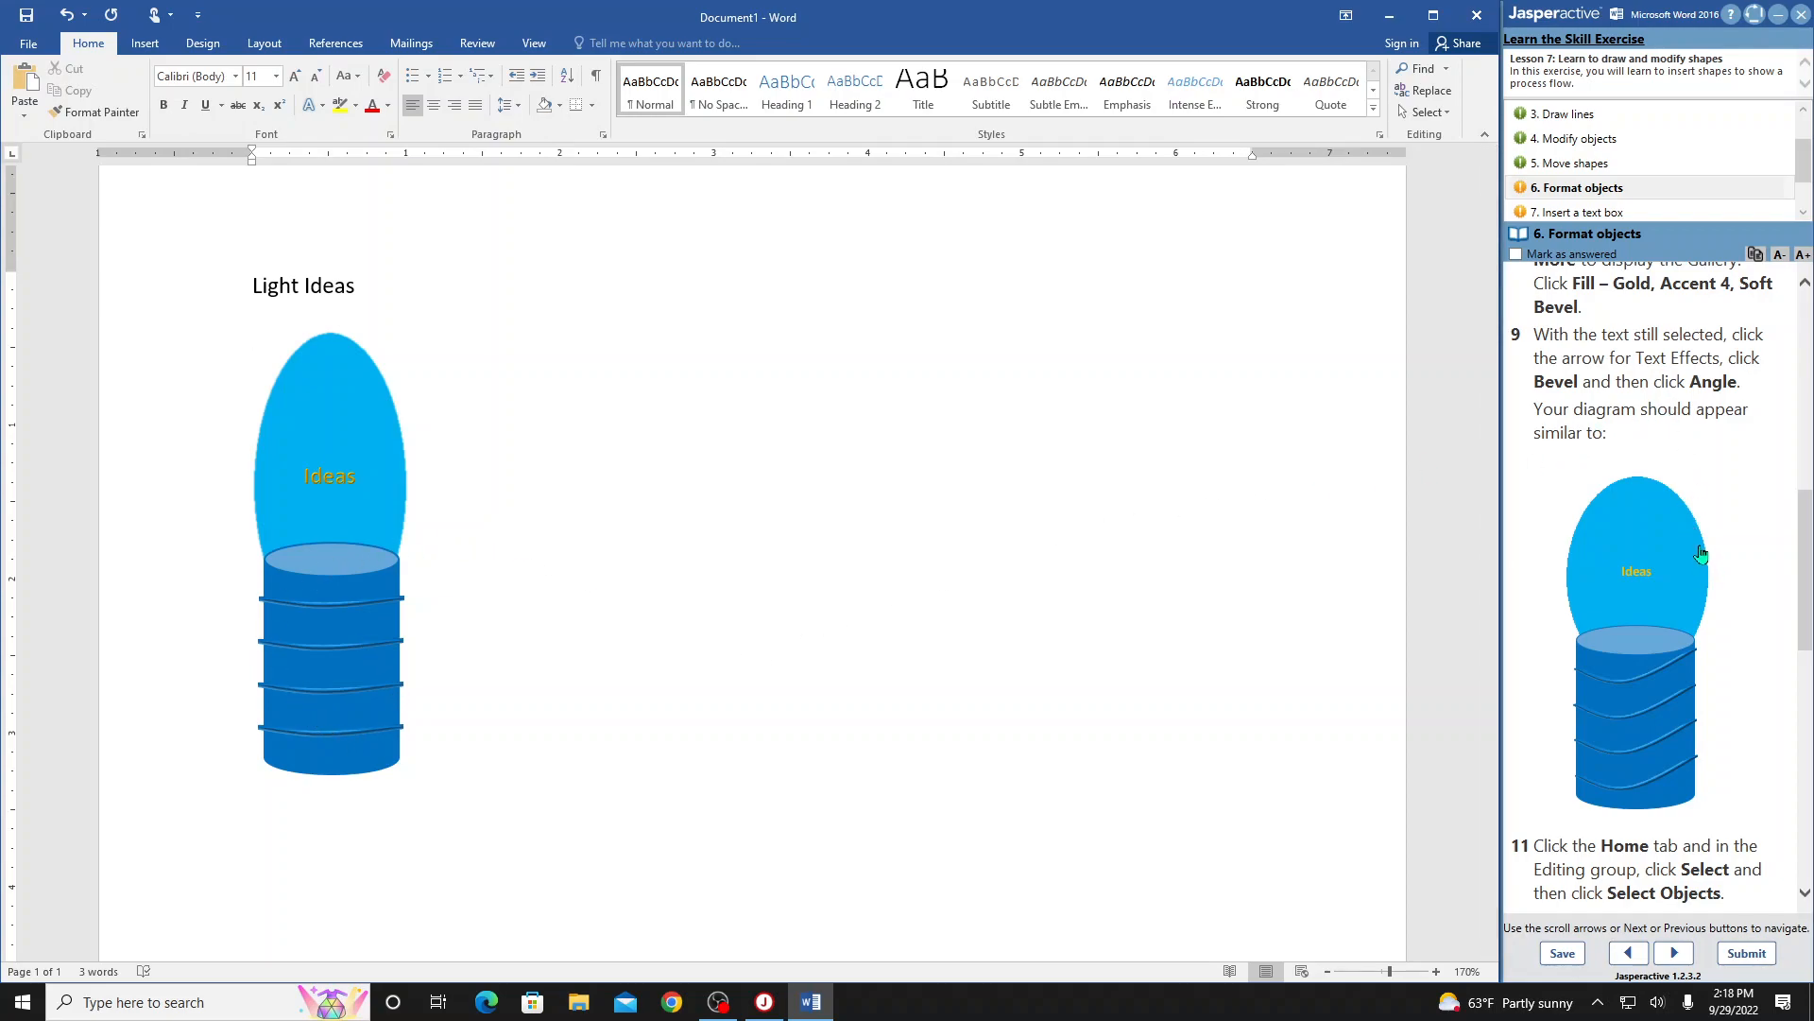
# - Select all the shapes of the drawing with Select Objects and group them into a single object
pyautogui.scroll(-5, 1701, 554)
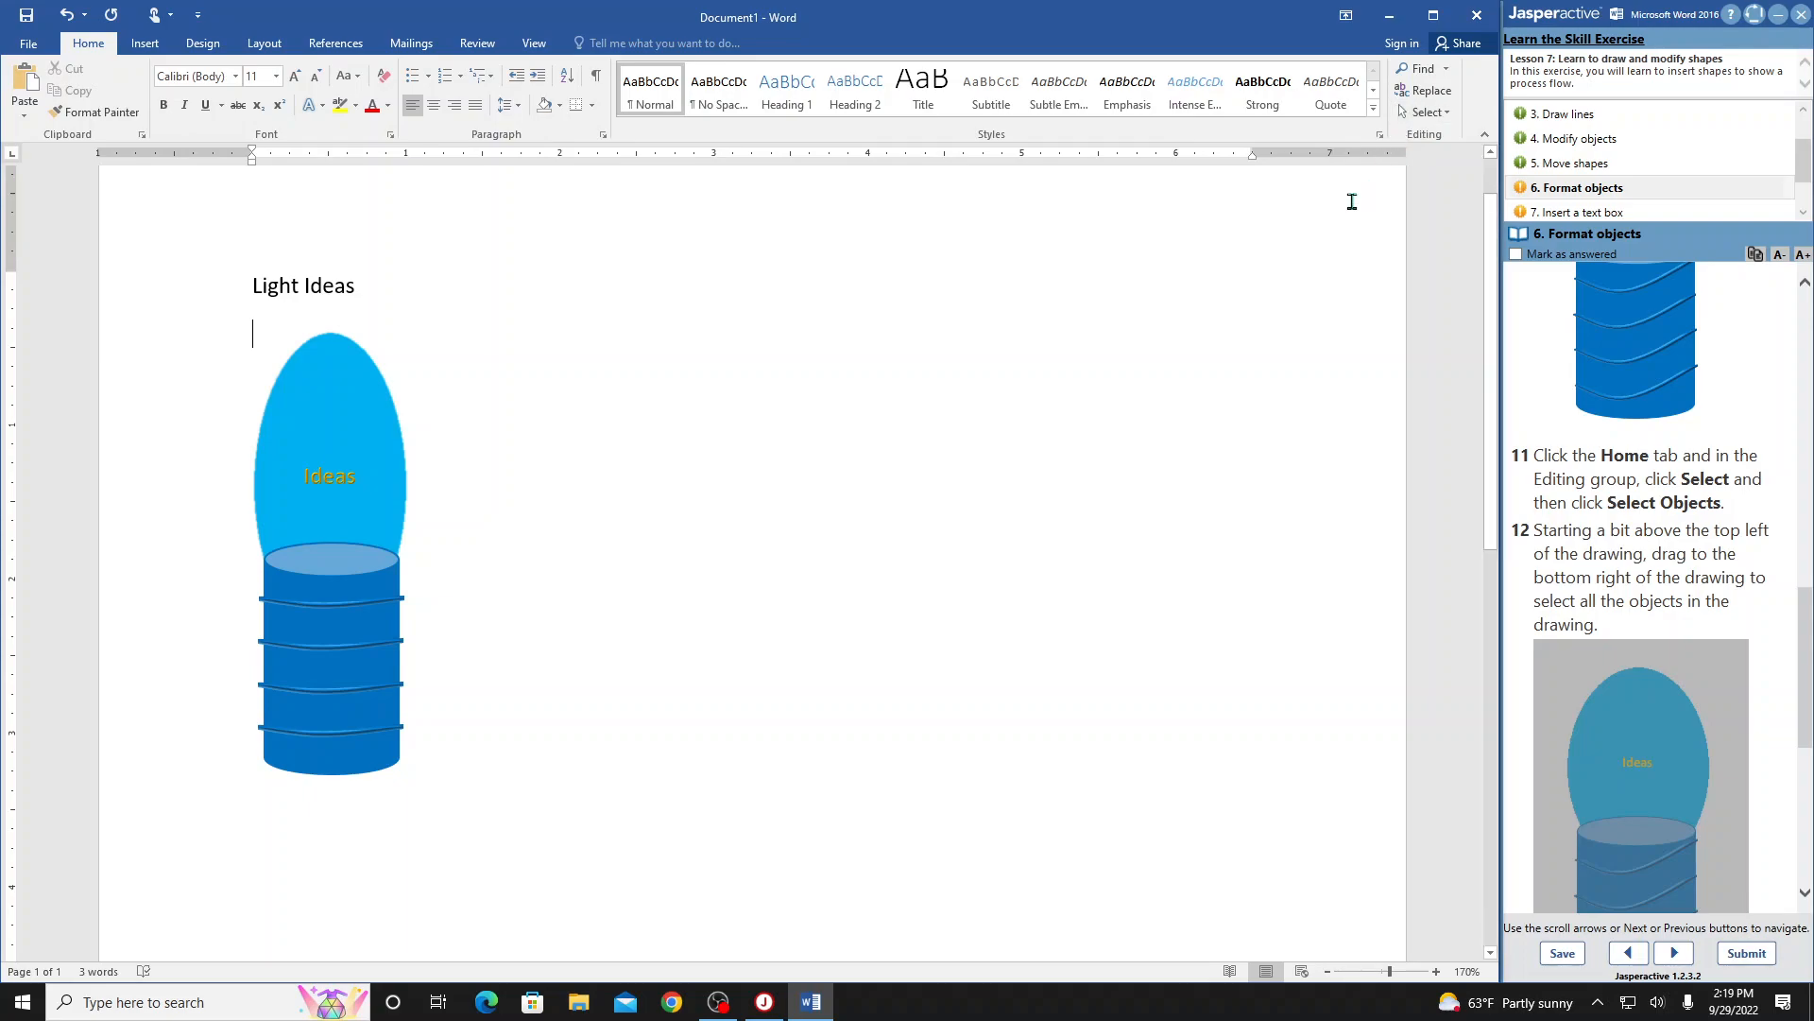
pyautogui.click(1447, 113)
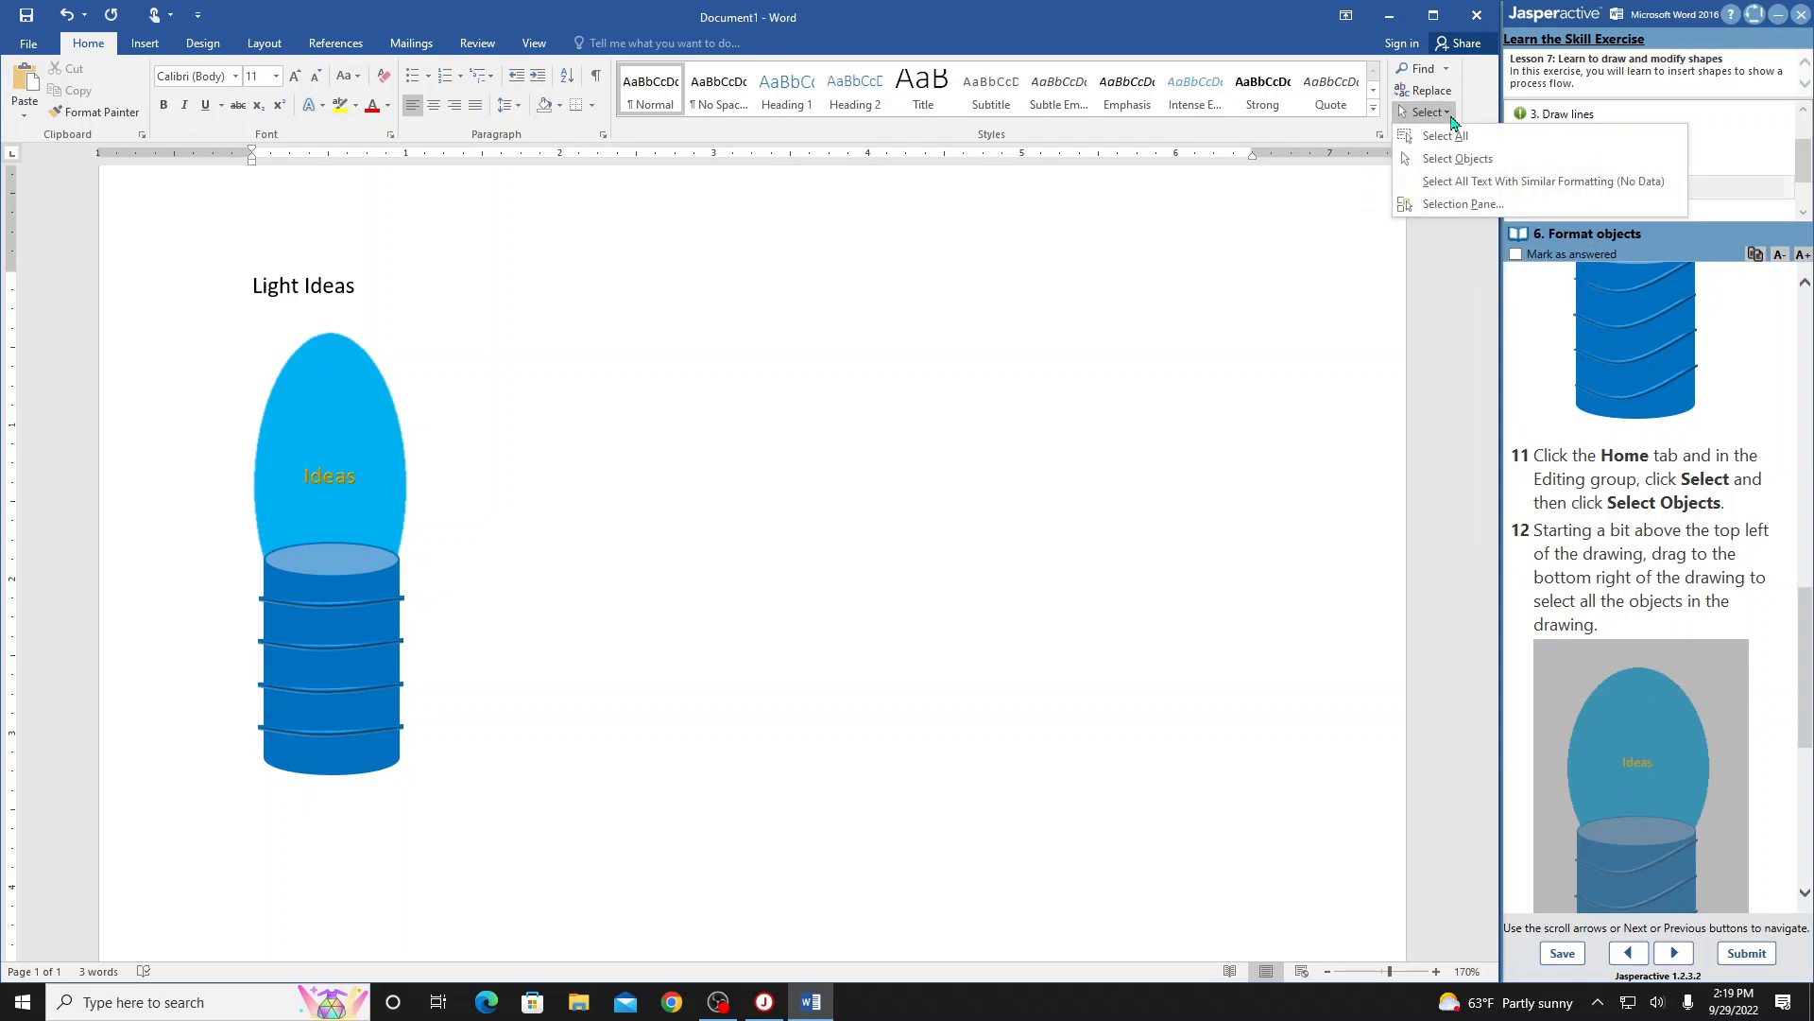
pyautogui.click(1458, 159)
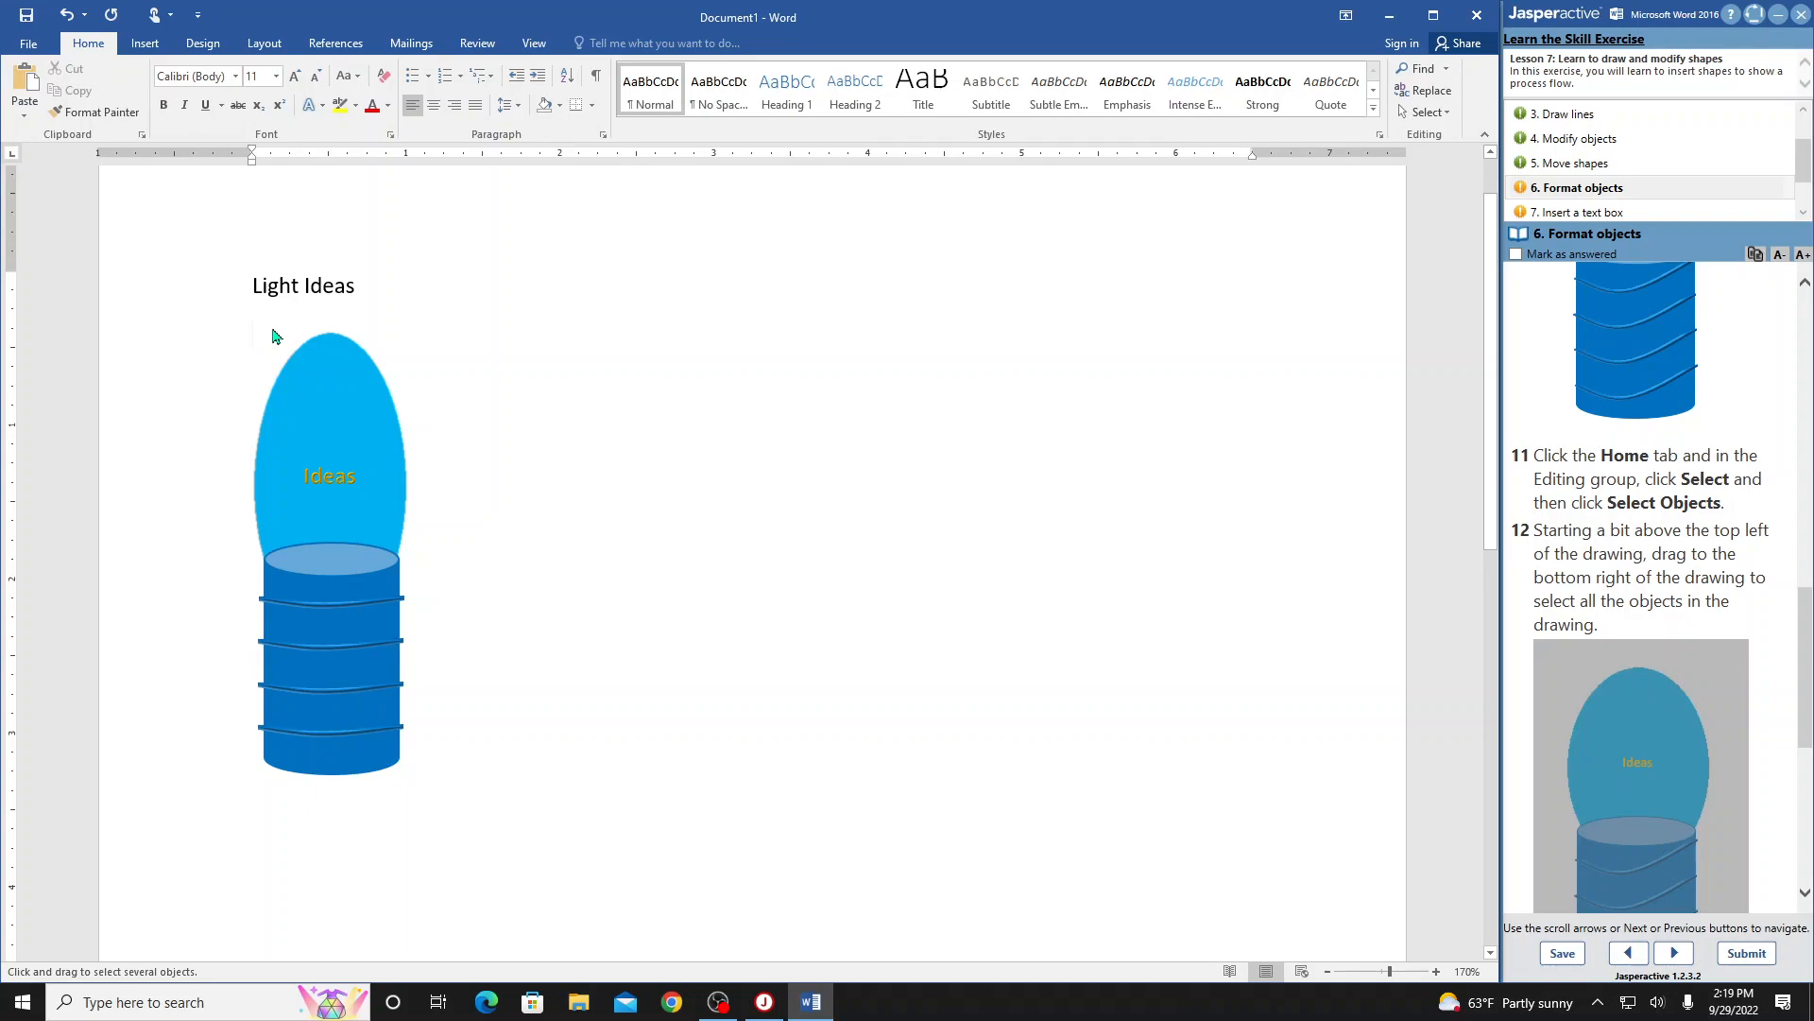
pyautogui.scroll(-3, 1728, 629)
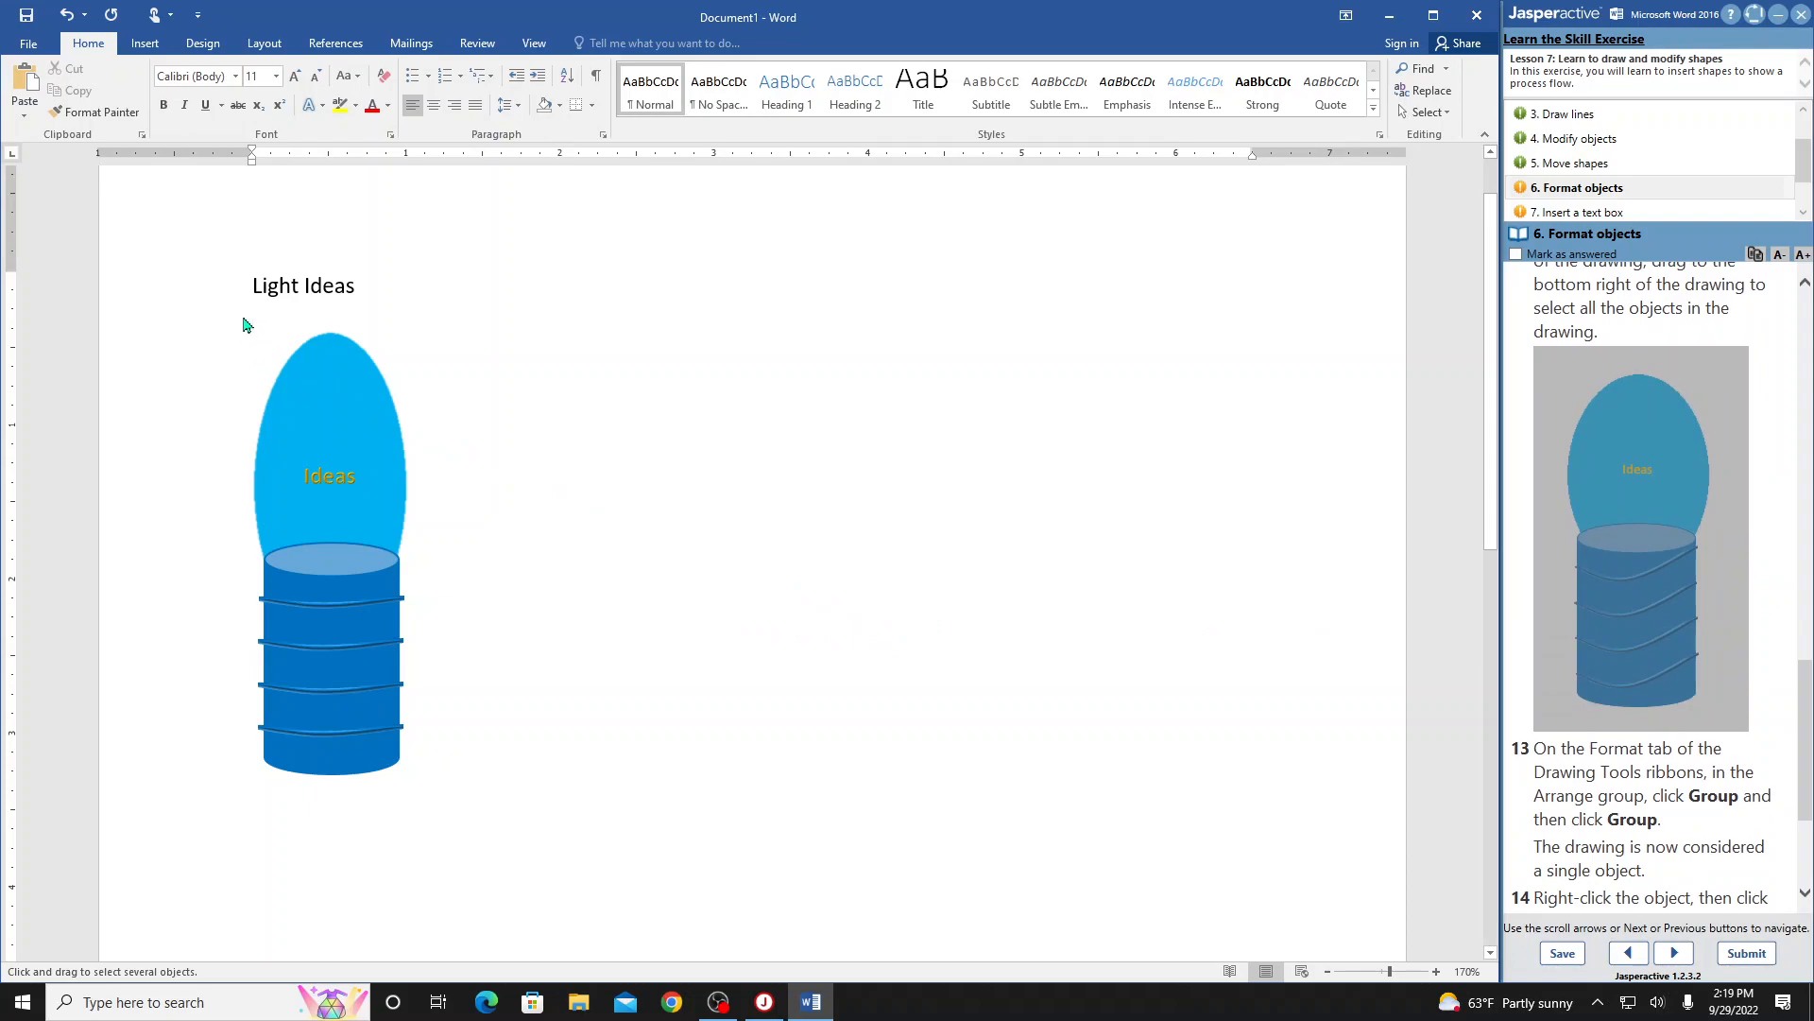
pyautogui.moveTo(241, 314)
pyautogui.mouseDown()
pyautogui.moveTo(174, 693)
pyautogui.moveTo(228, 765)
pyautogui.moveTo(357, 806)
pyautogui.moveTo(431, 802)
pyautogui.mouseUp()
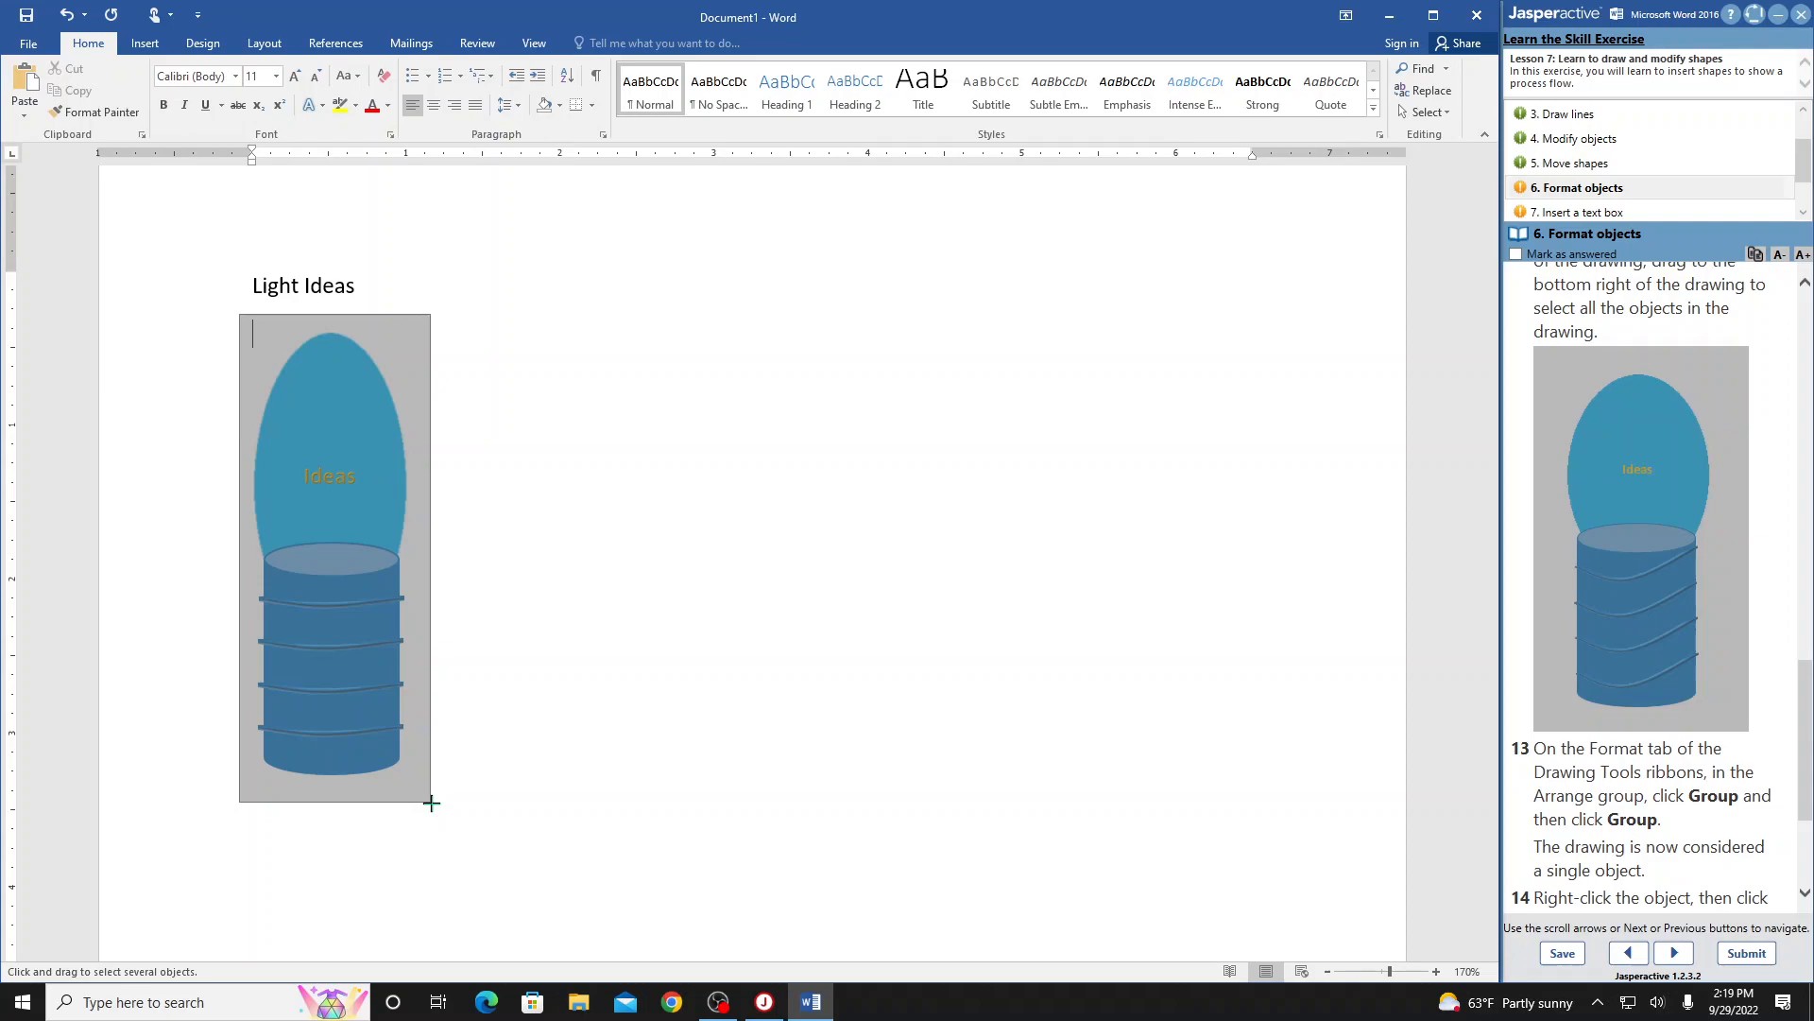
pyautogui.moveTo(431, 803); pyautogui.dragTo(433, 804)
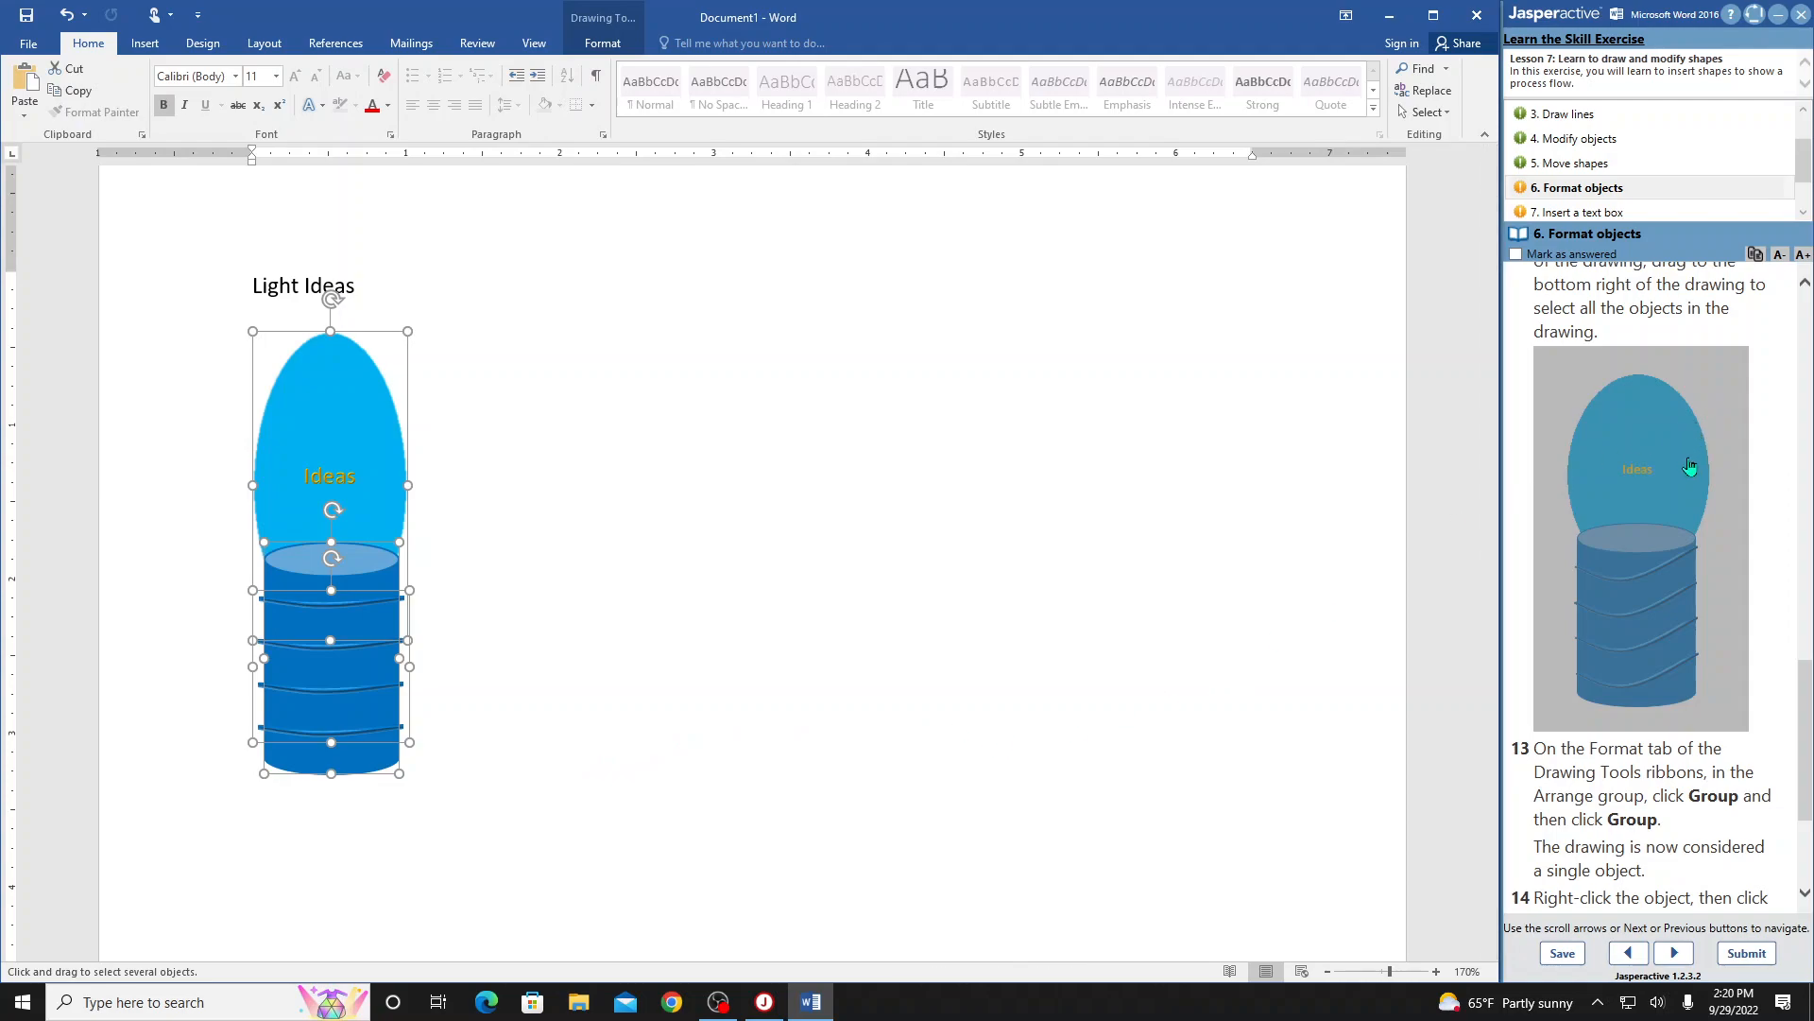
pyautogui.scroll(-3, 1768, 544)
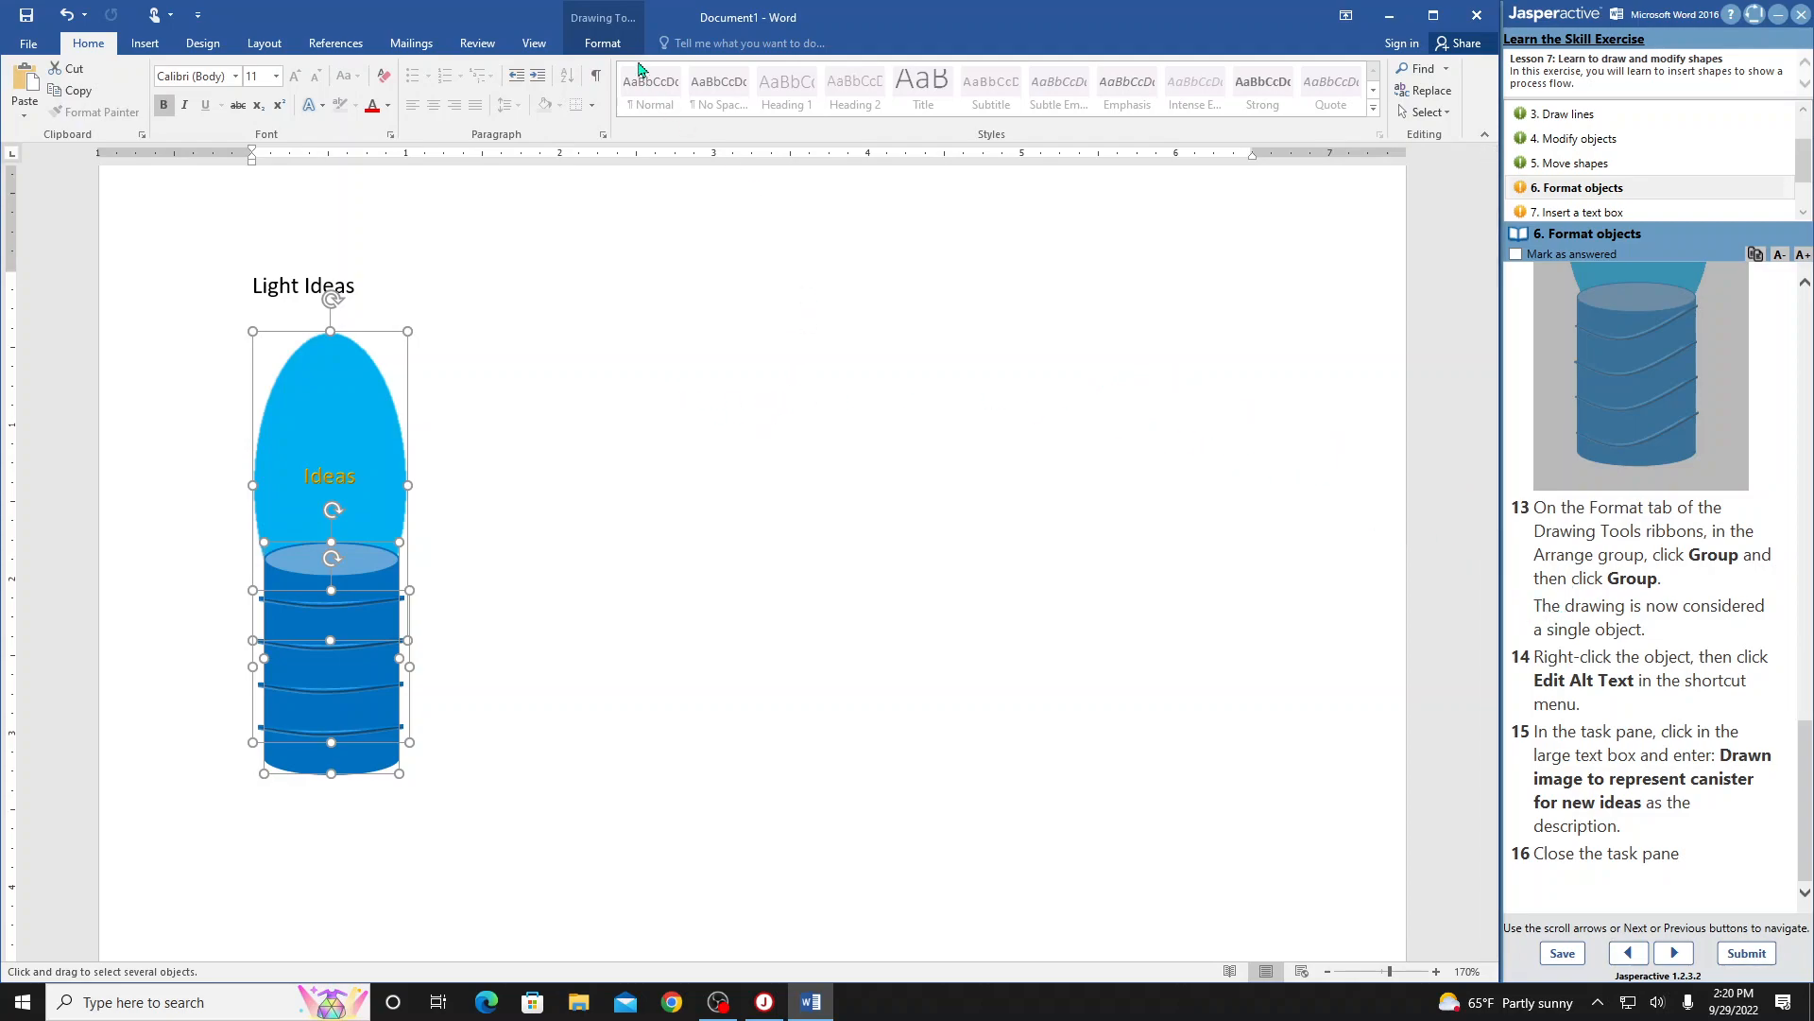
pyautogui.click(588, 45)
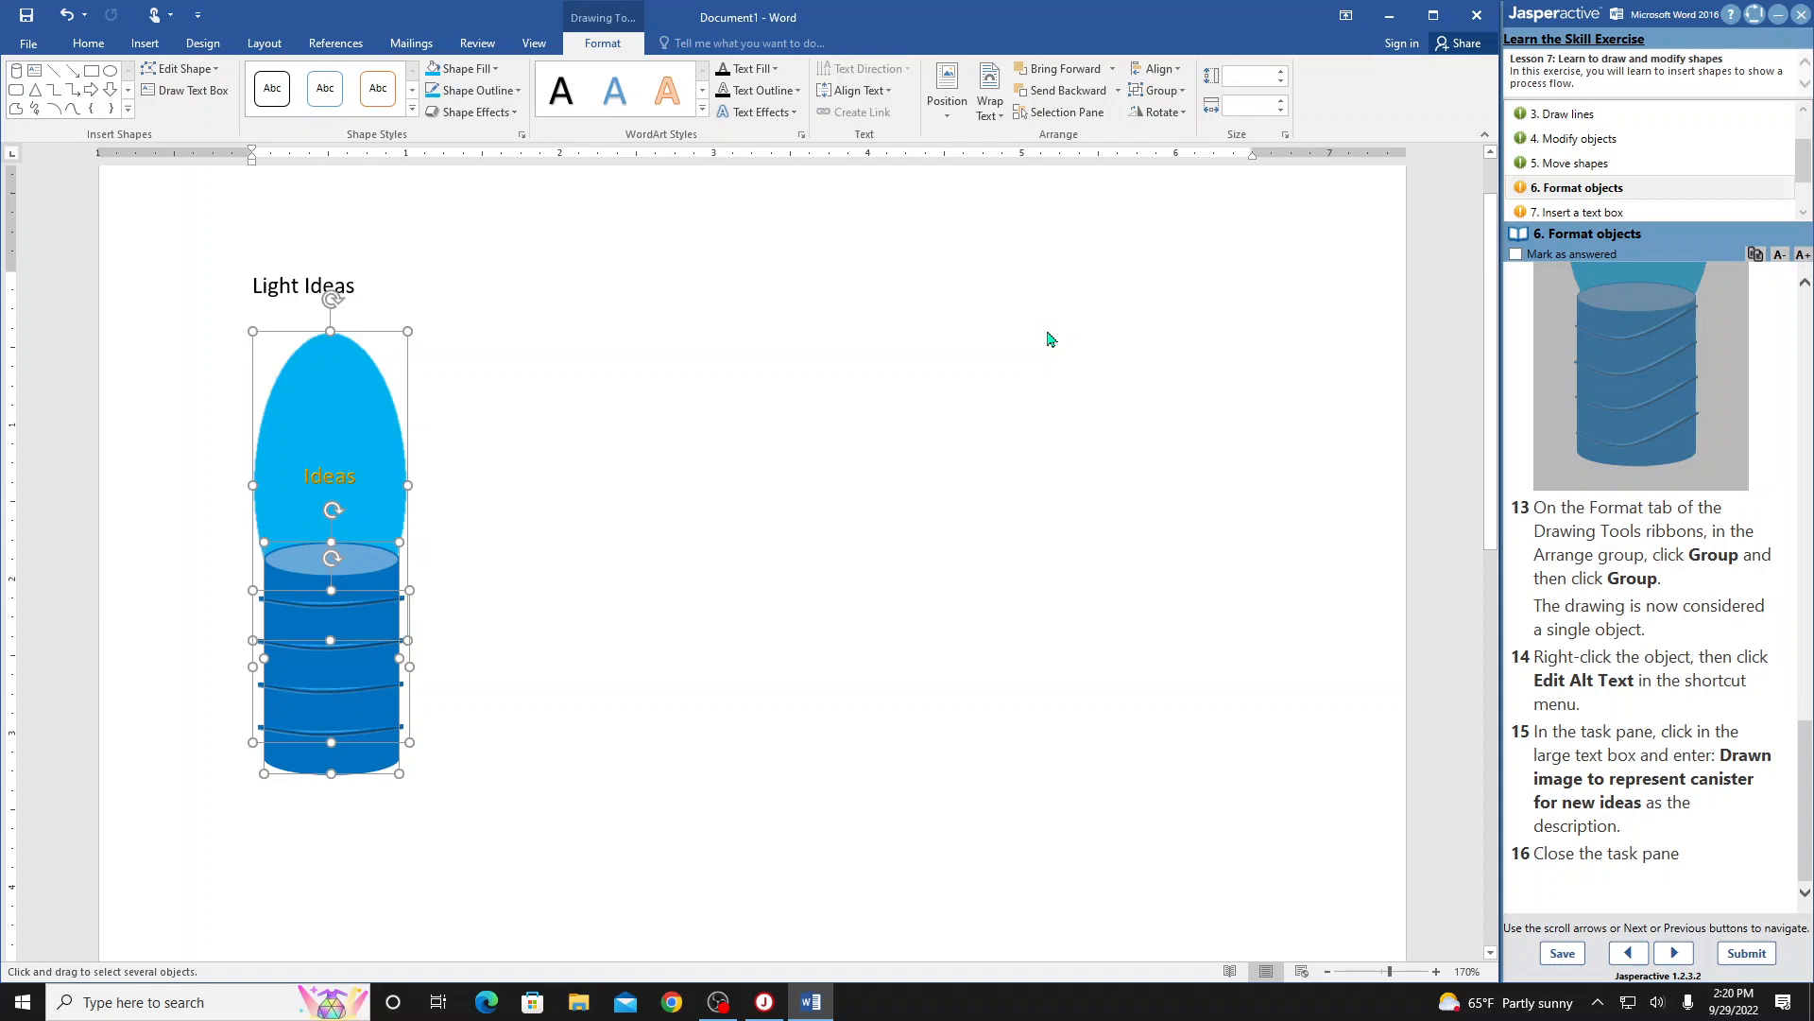
pyautogui.click(1184, 90)
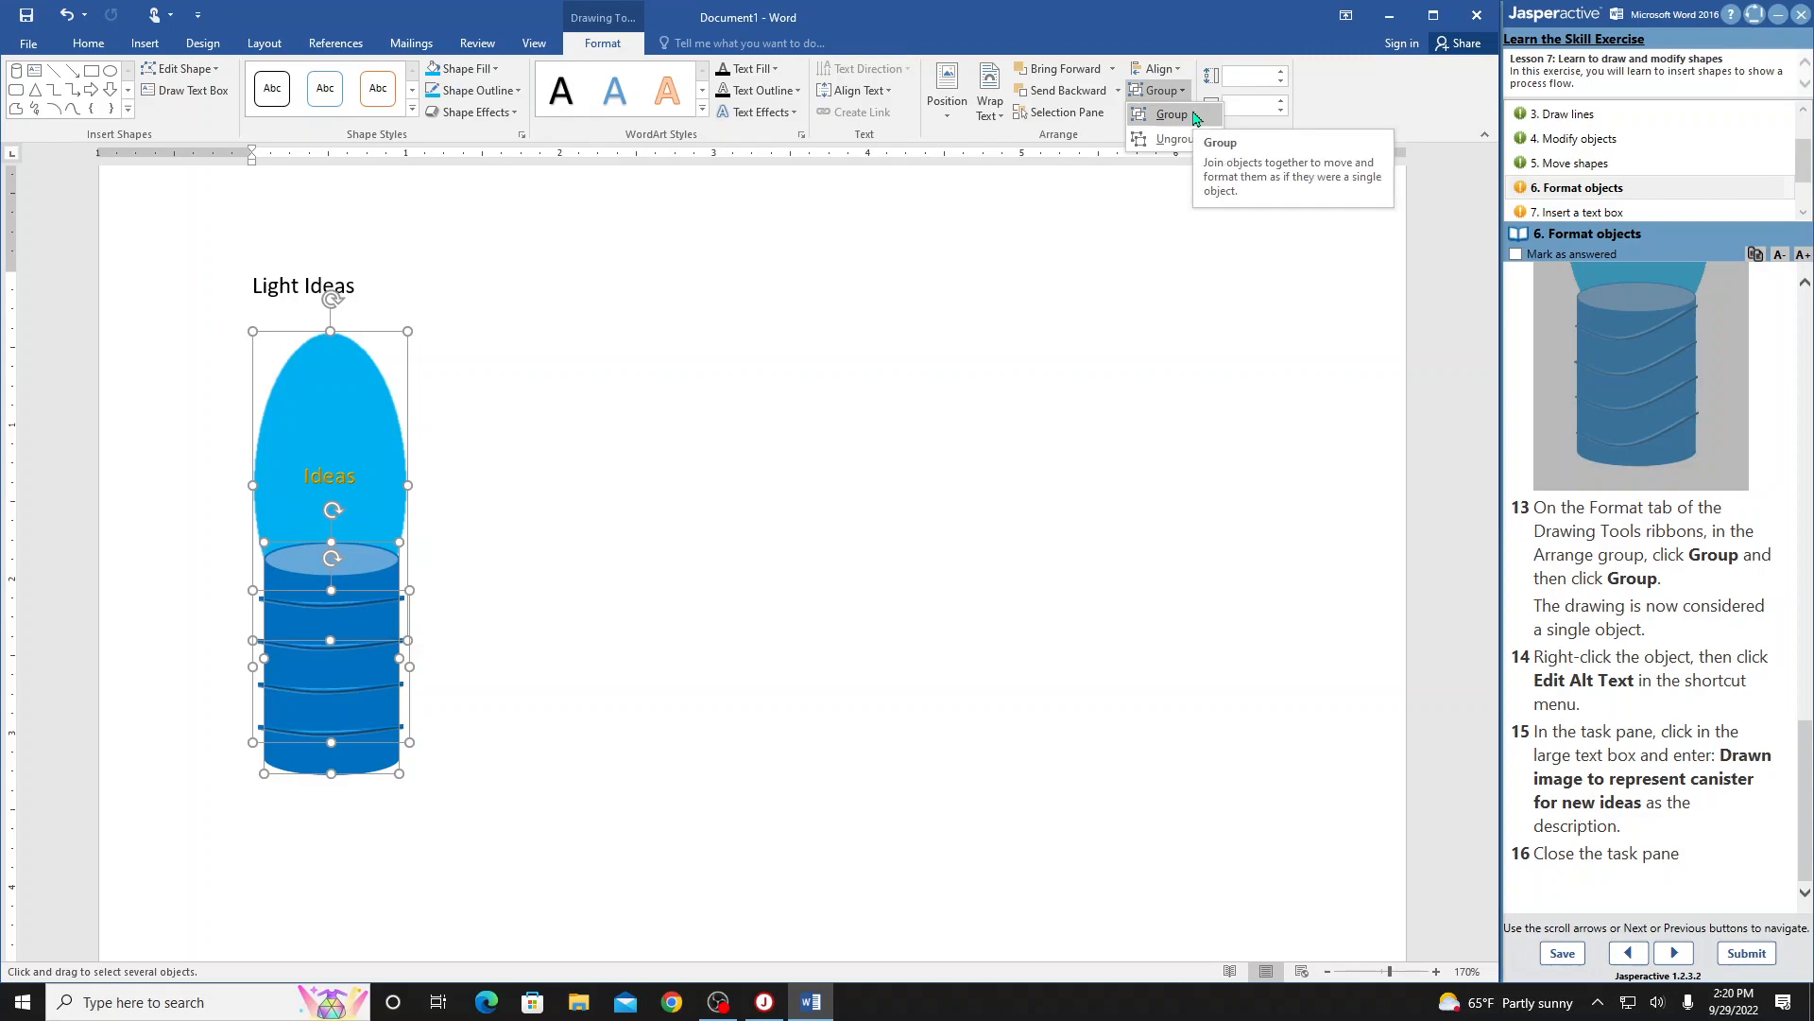
pyautogui.click(1172, 115)
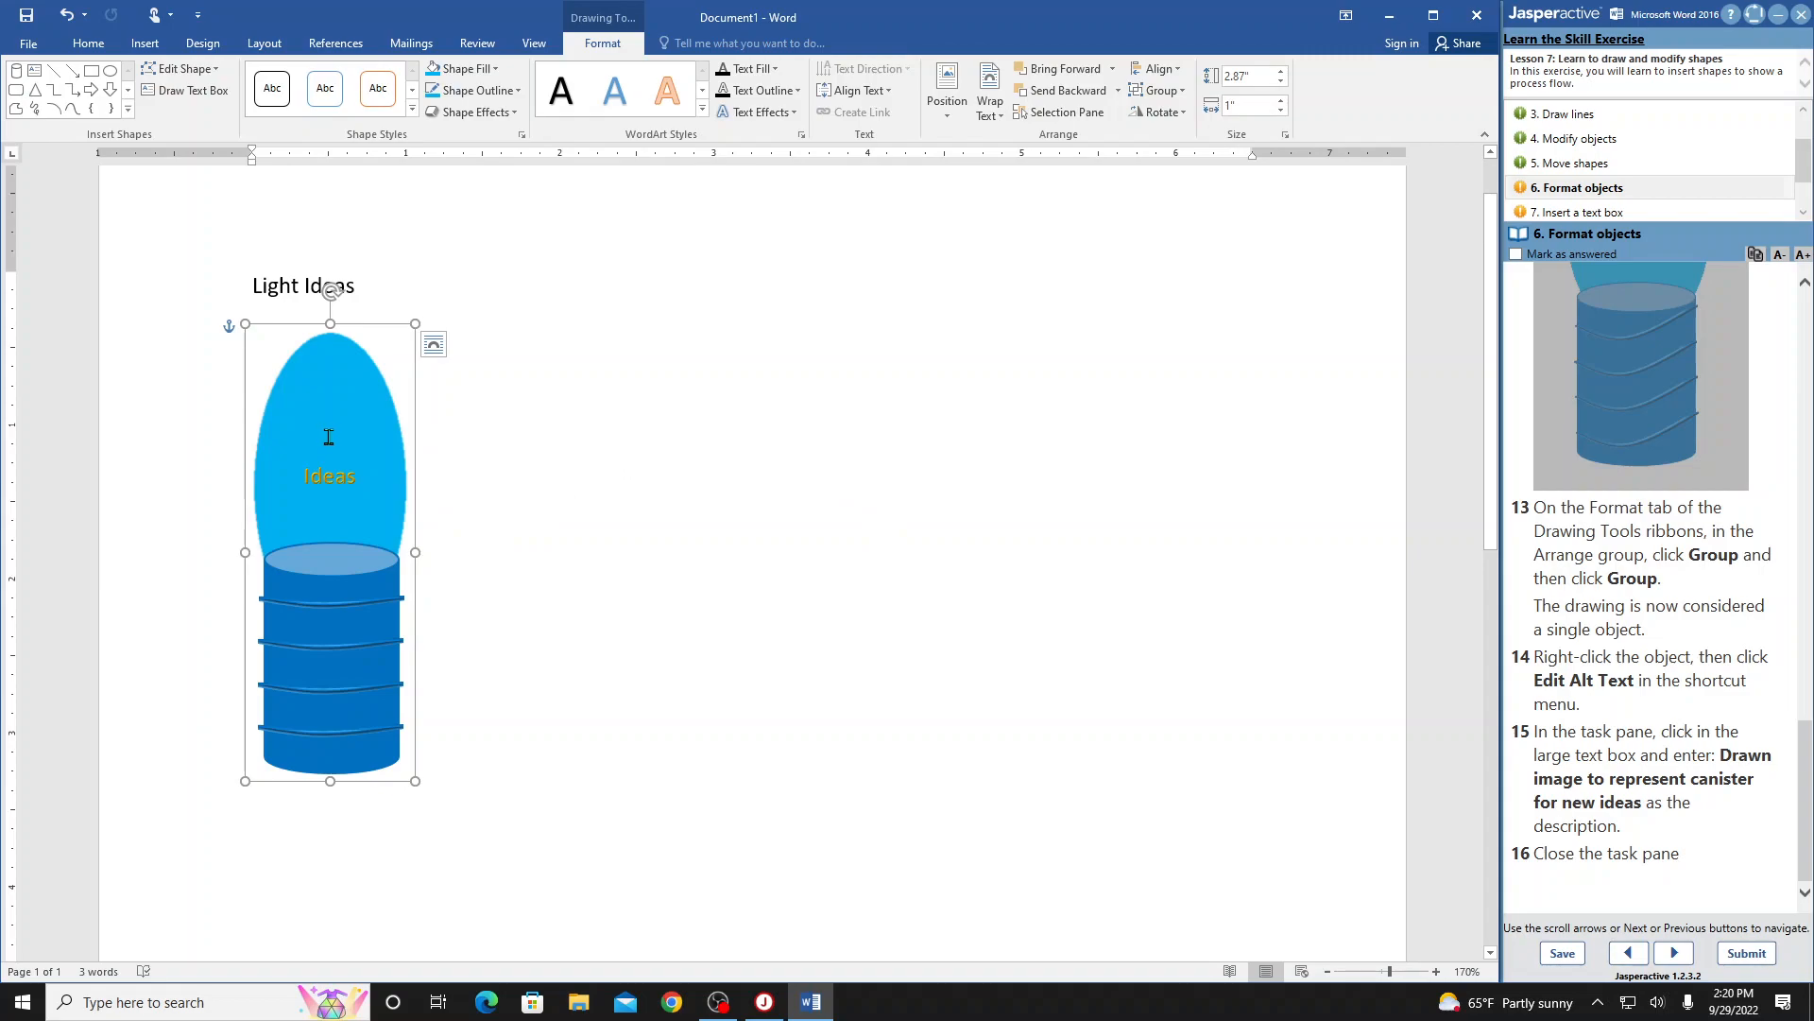
pyautogui.rightClick(329, 437)
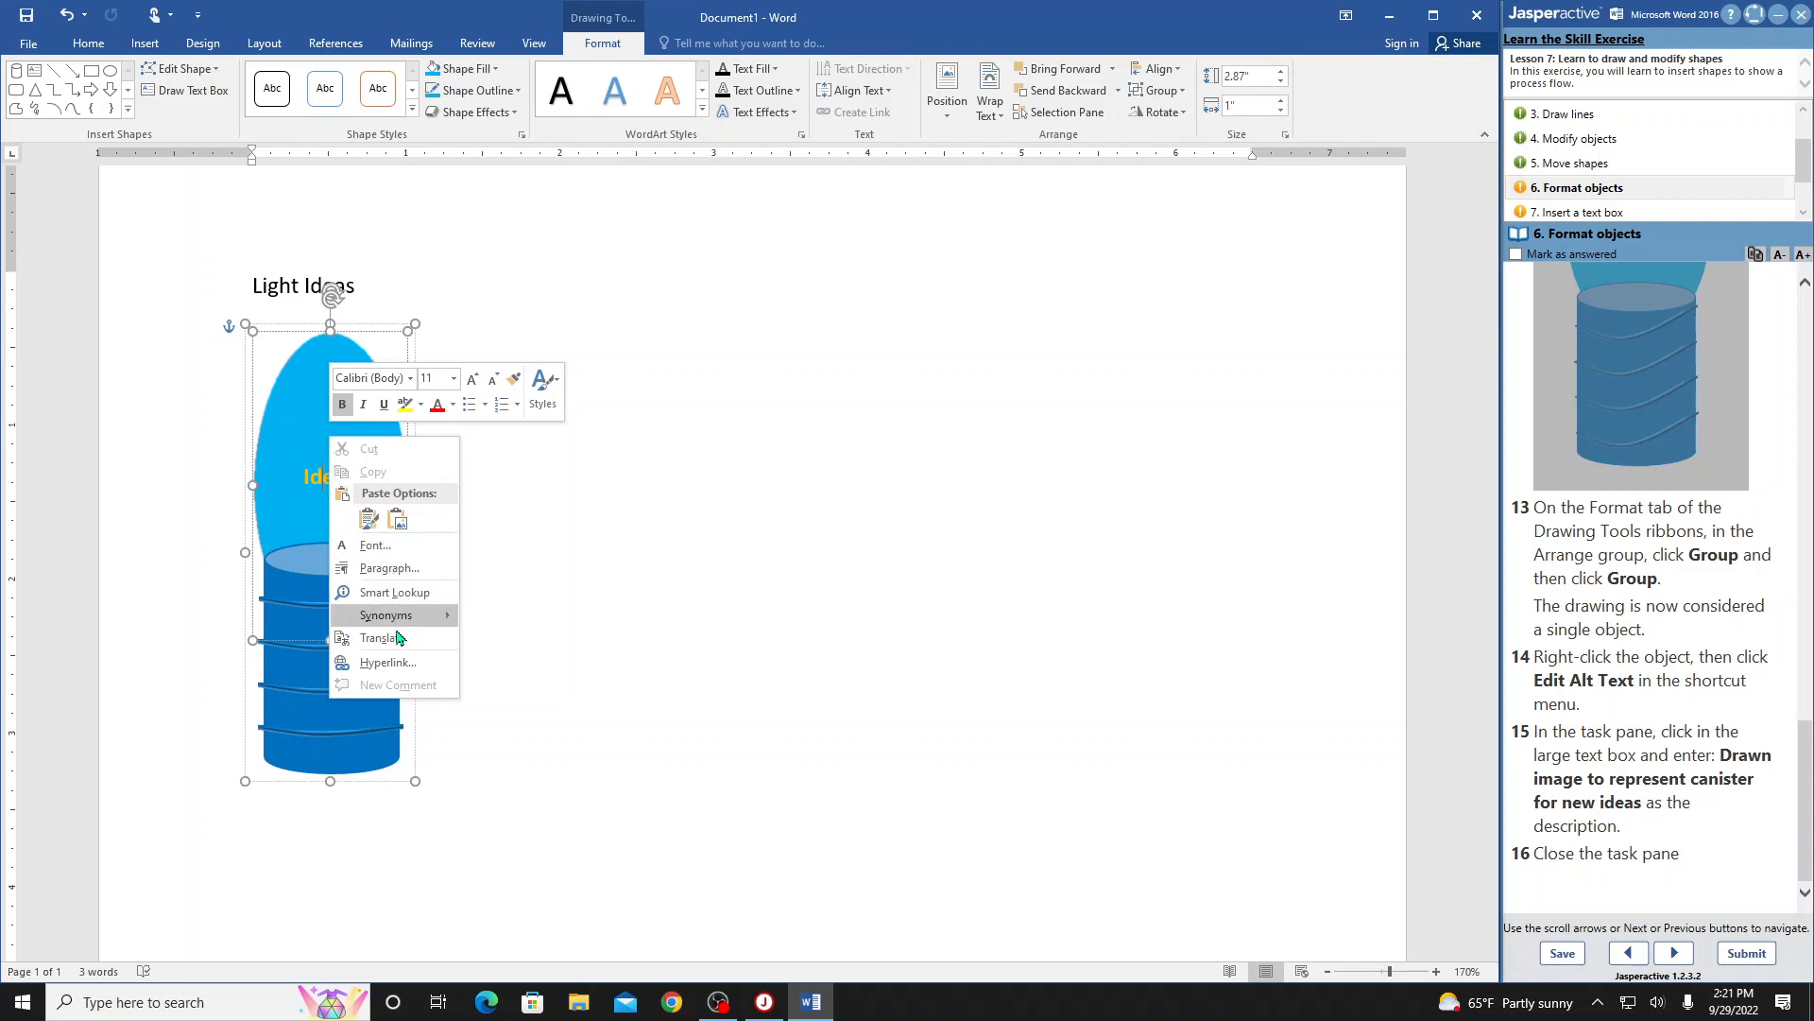
pyautogui.click(616, 615)
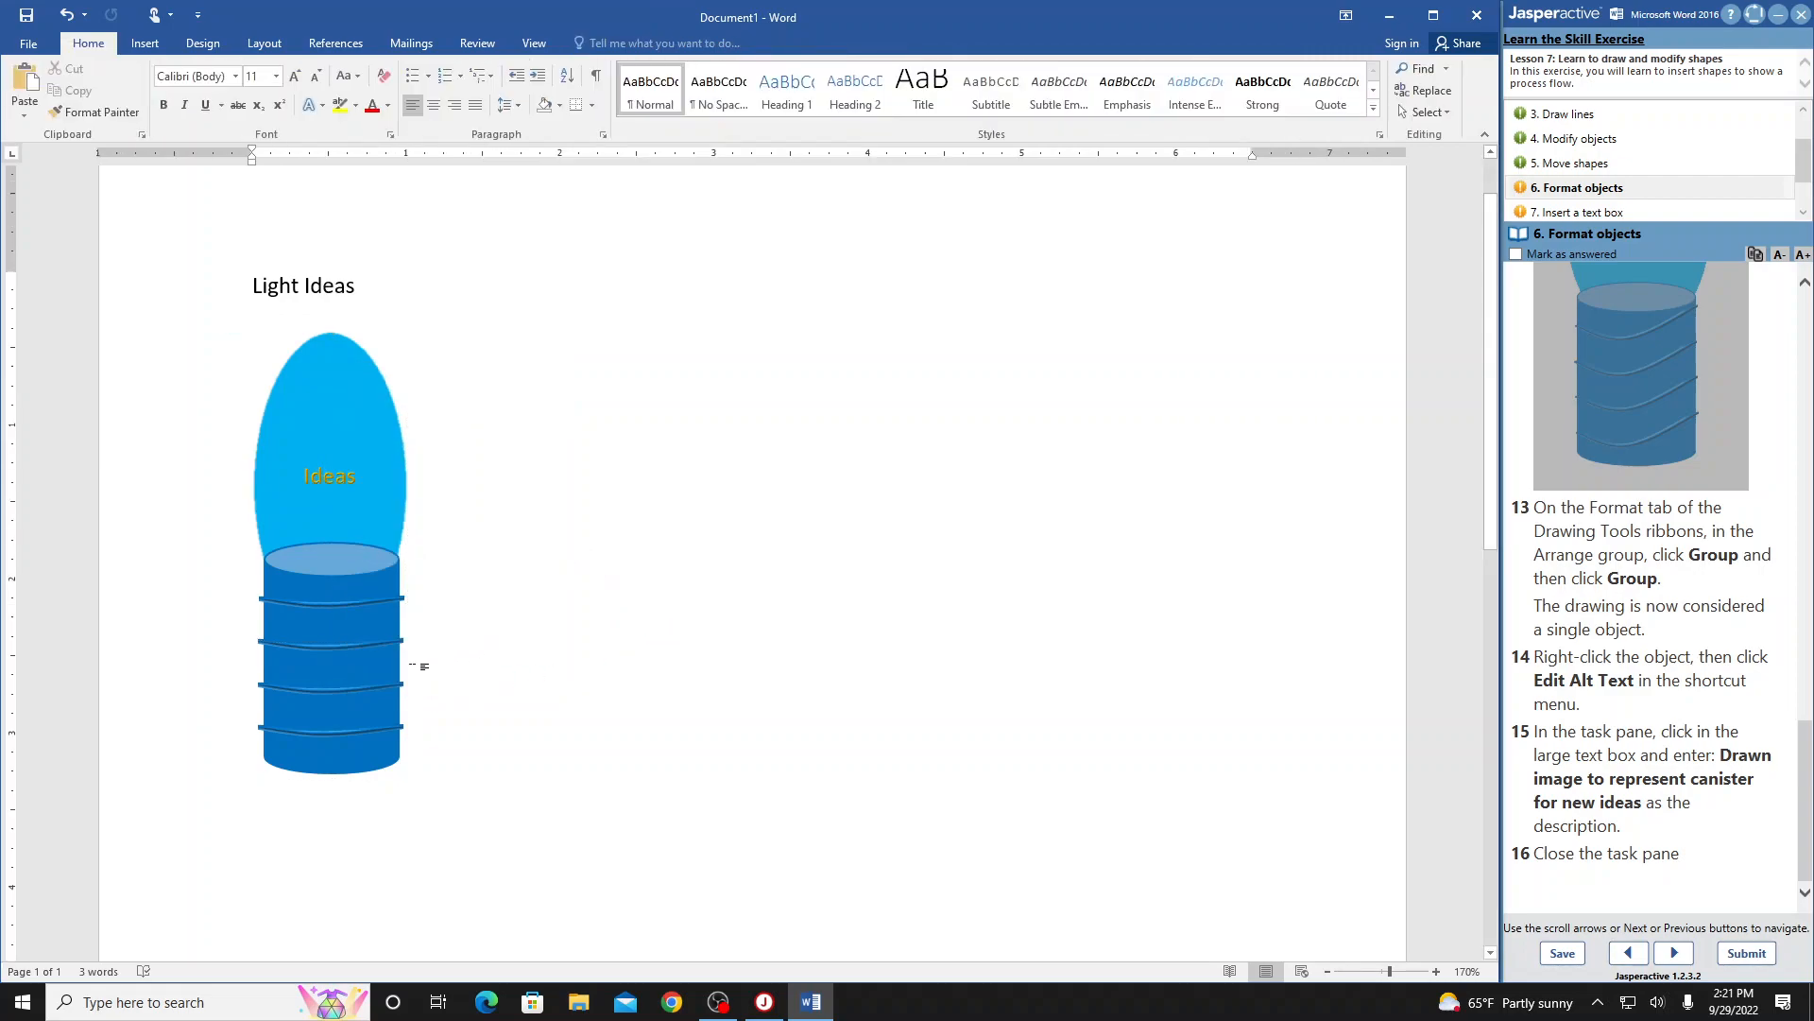
pyautogui.rightClick(327, 570)
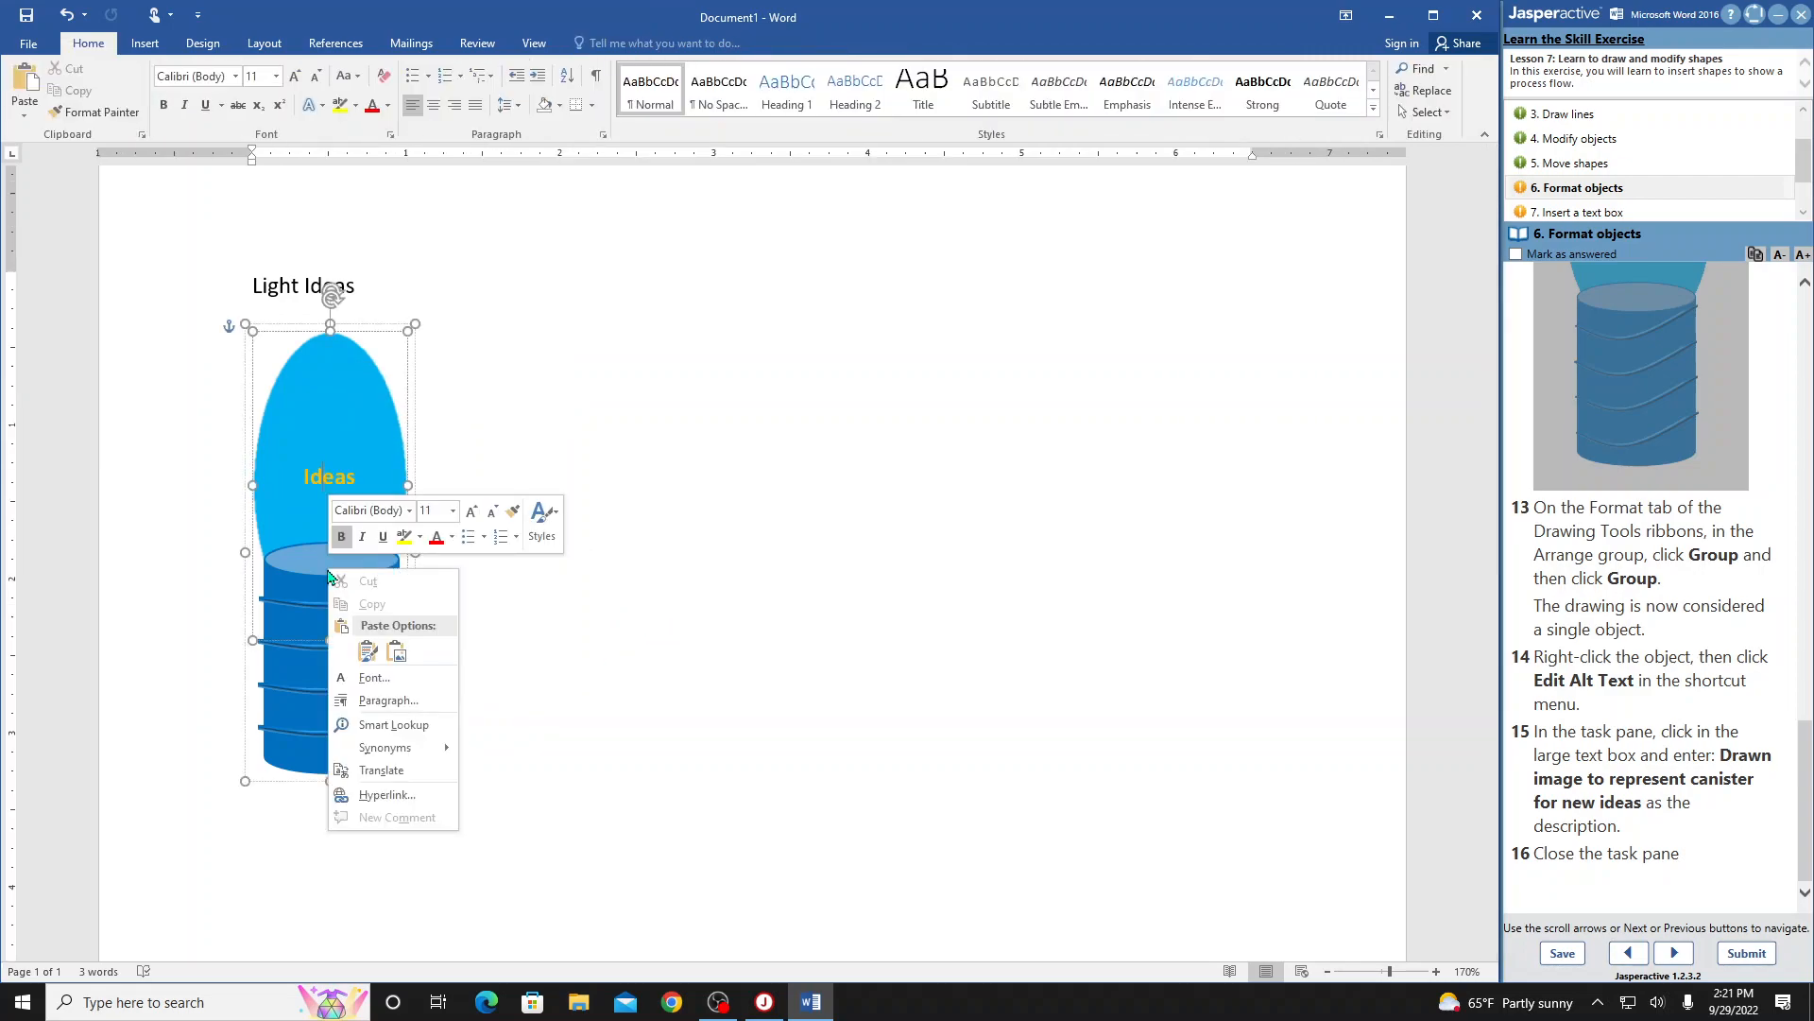
pyautogui.click(485, 596)
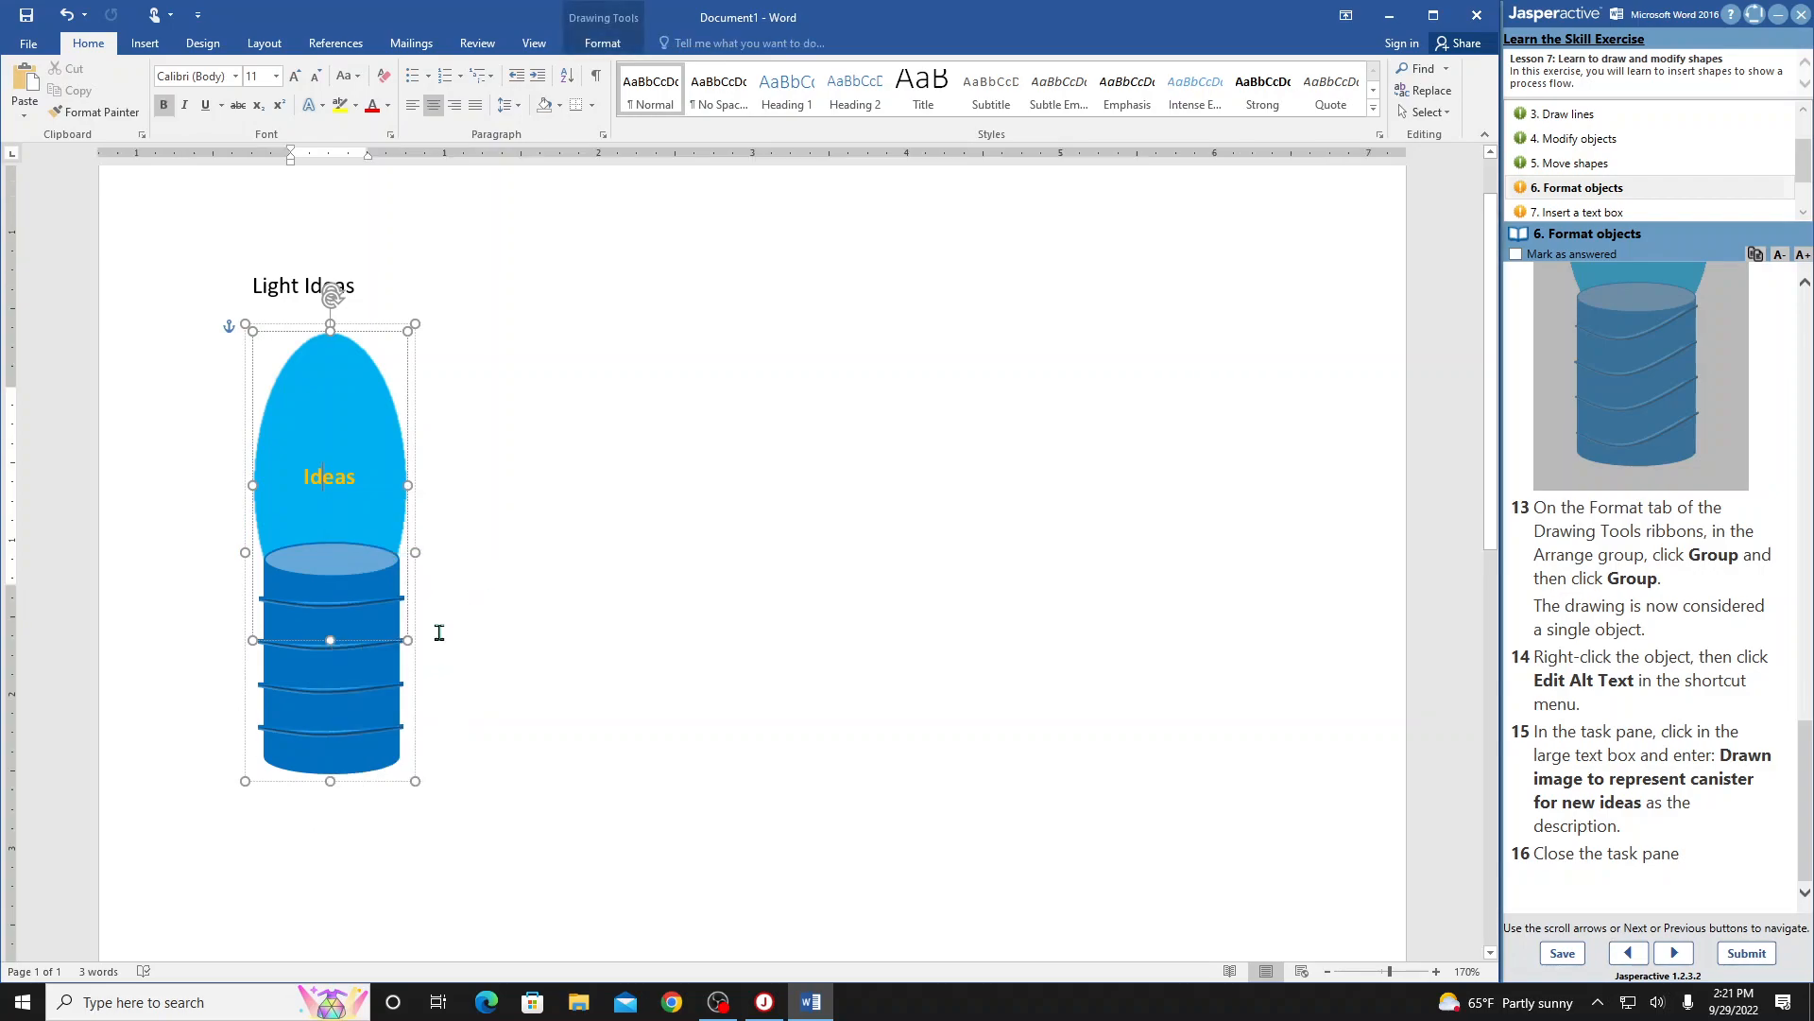
# - Enter the alt text description "Drawn image to represent canister for new ideas" in the Format Shape settings and close them
pyautogui.rightClick(341, 642)
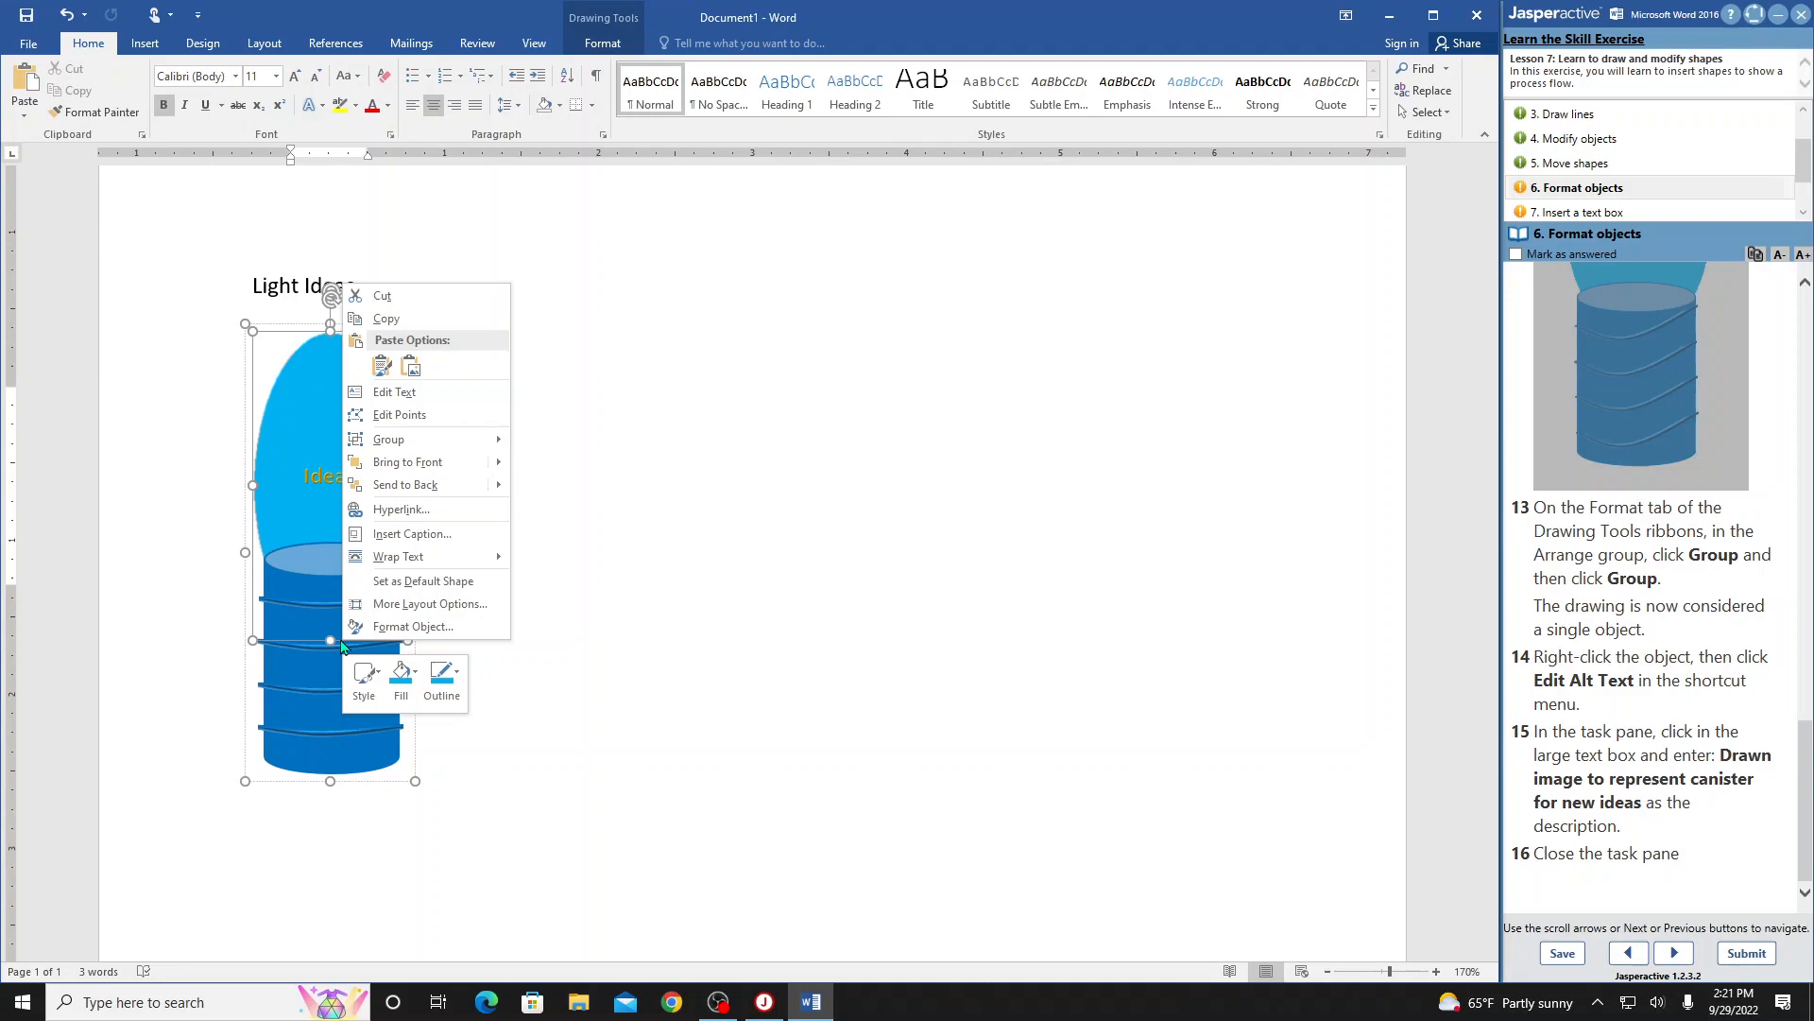
pyautogui.click(392, 627)
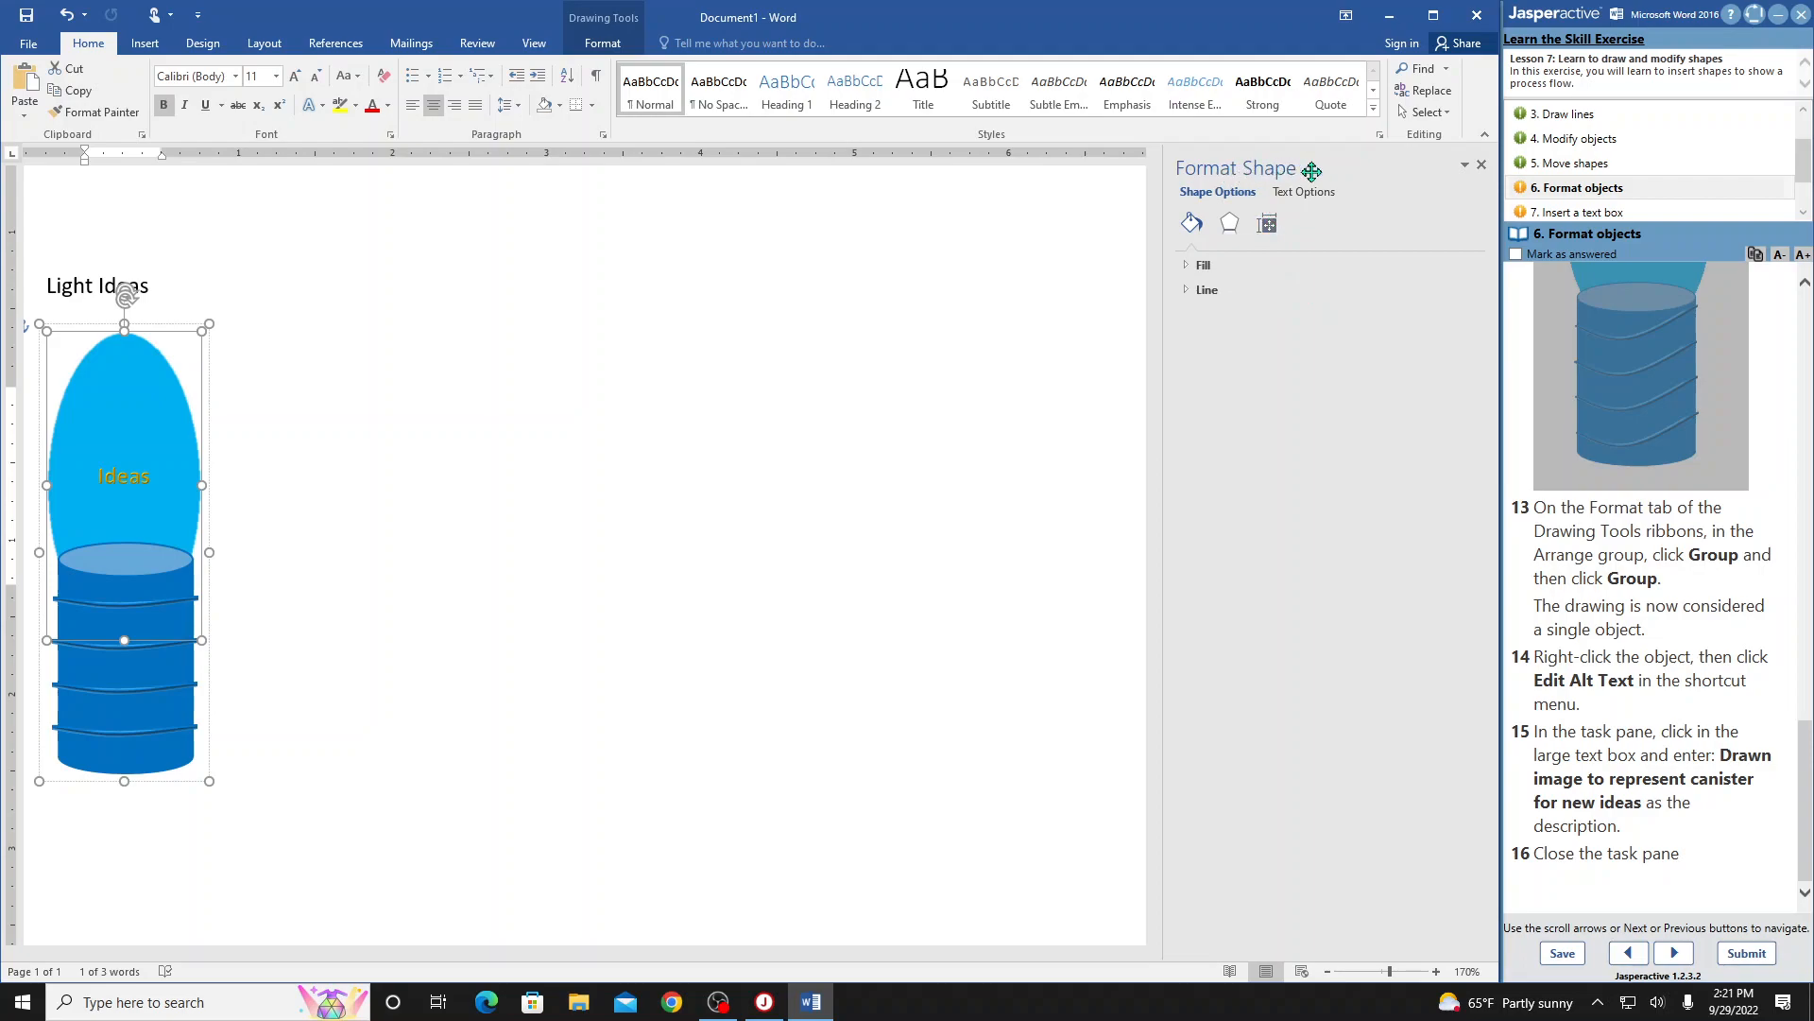
pyautogui.click(1269, 228)
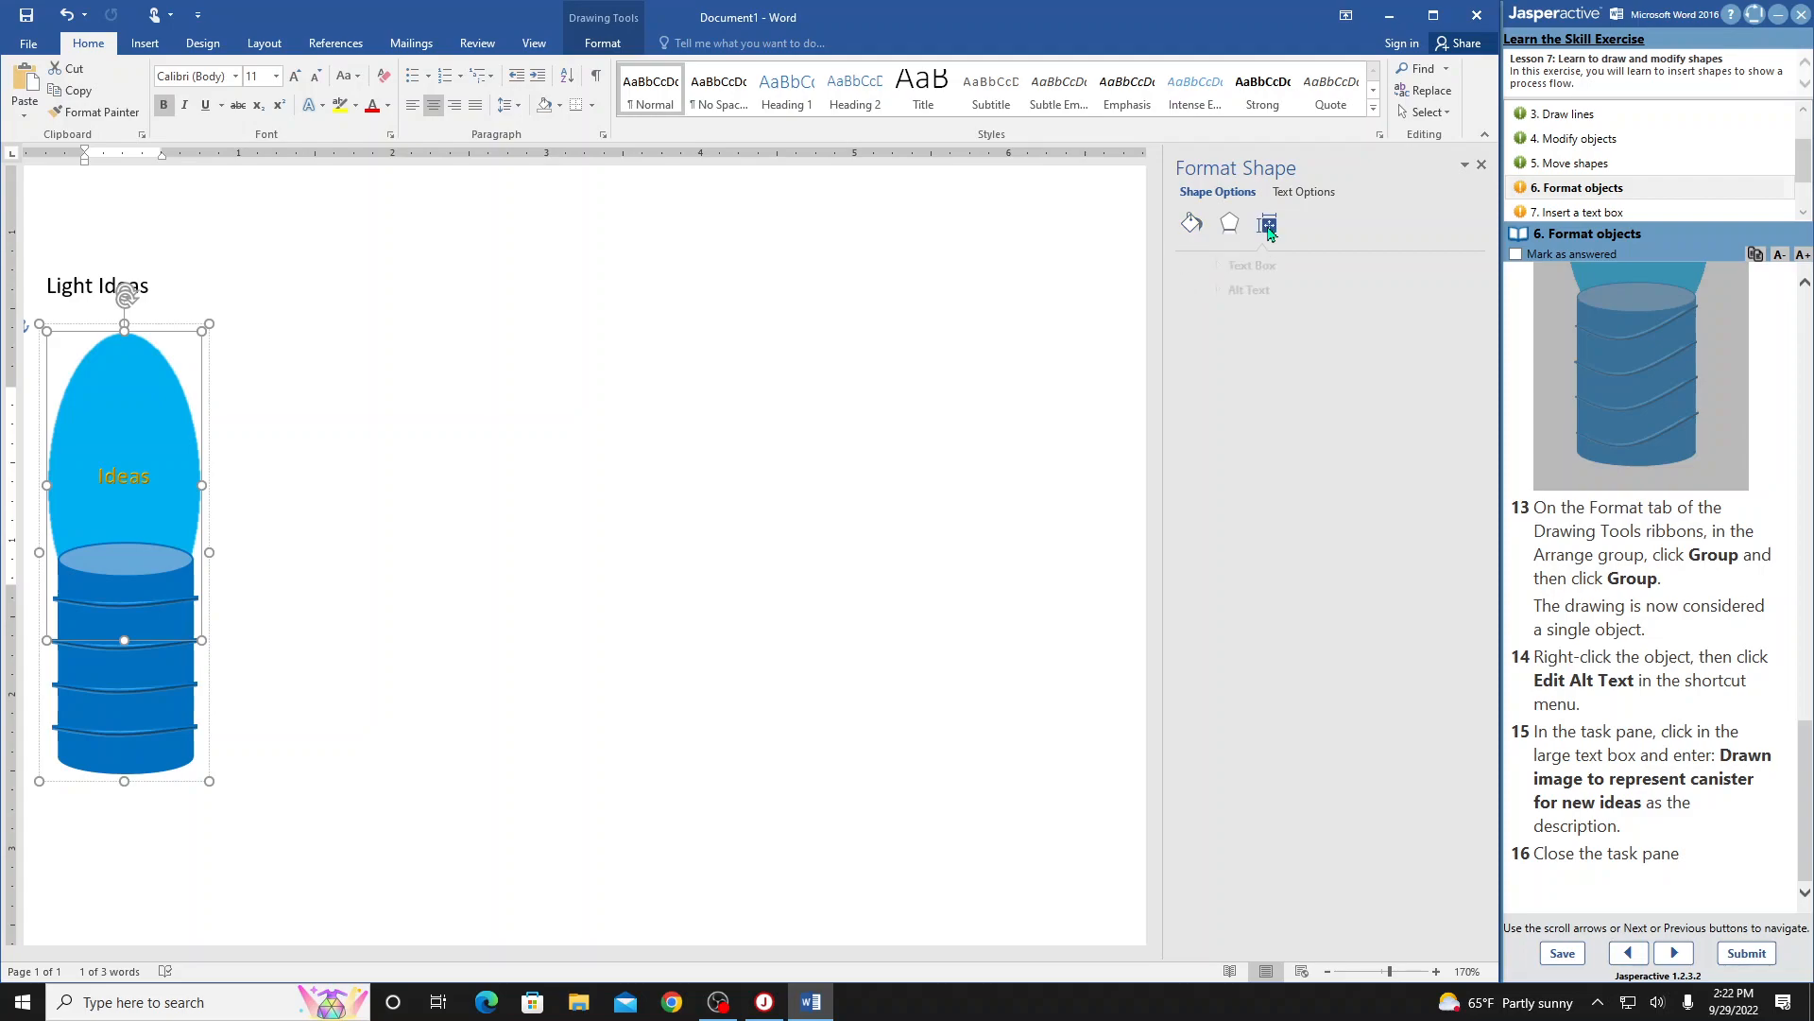
pyautogui.click(1217, 290)
pyautogui.click(1267, 386)
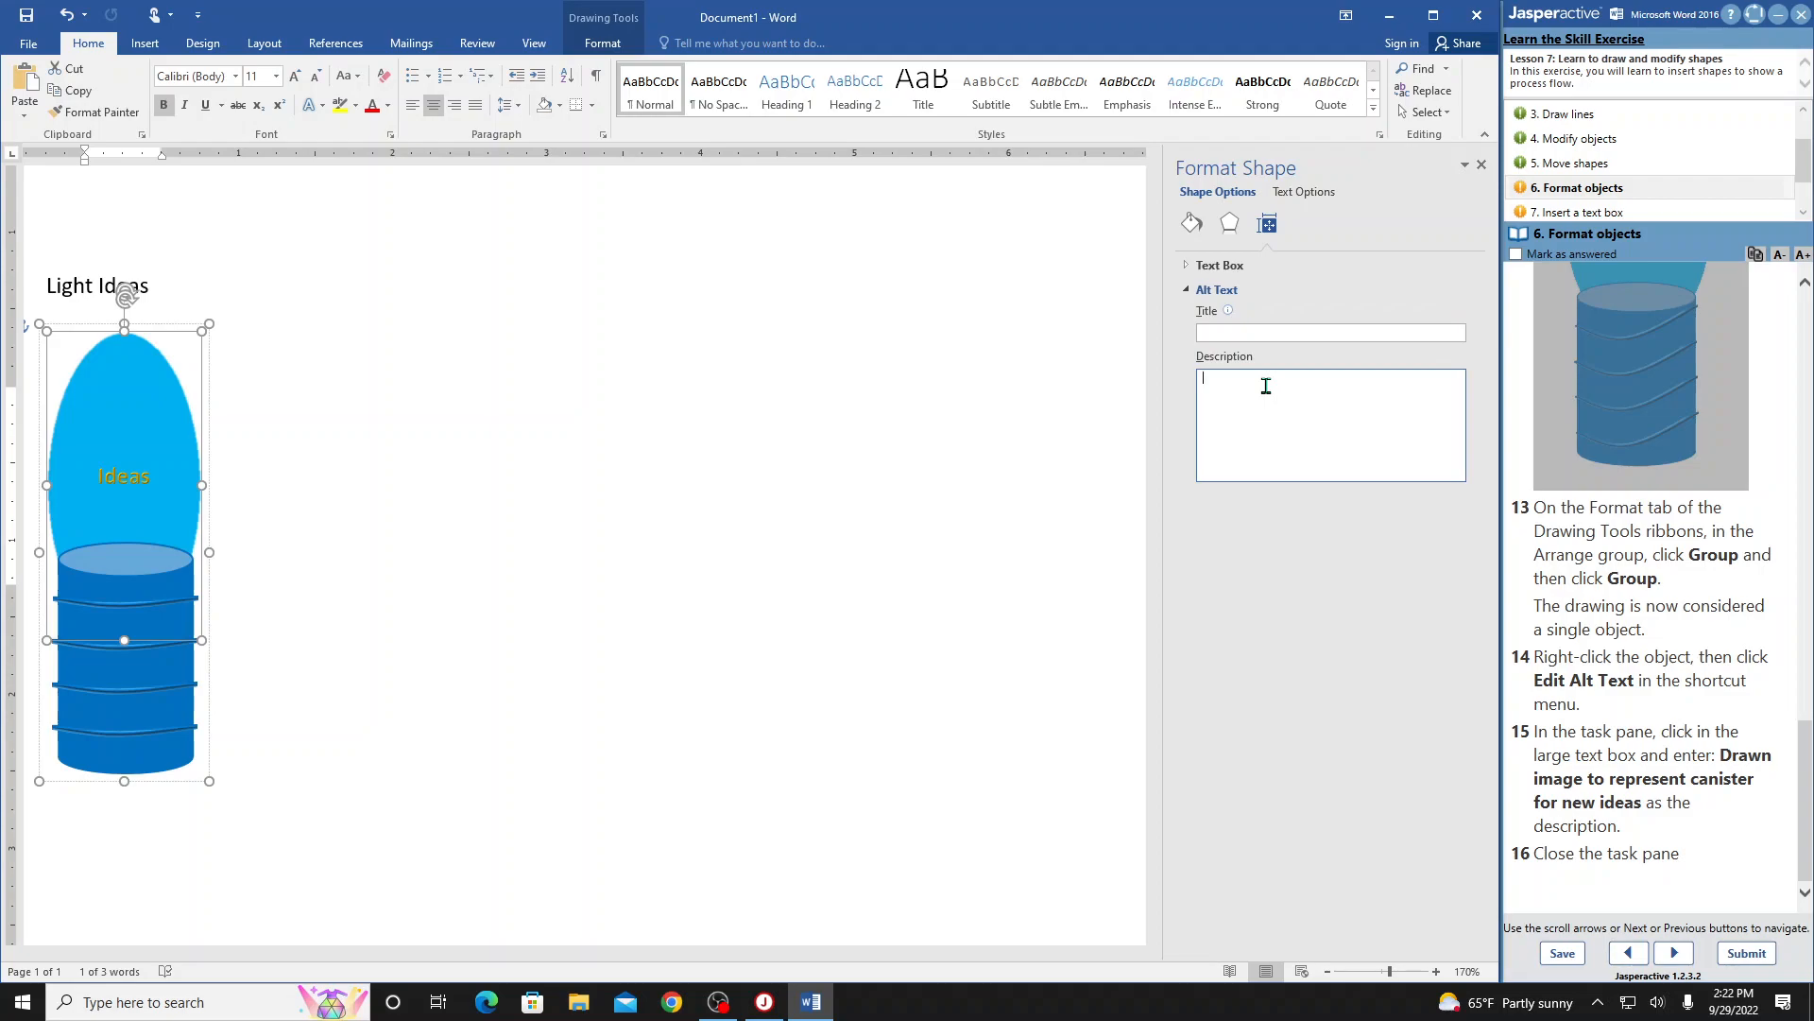
pyautogui.write('Dr')
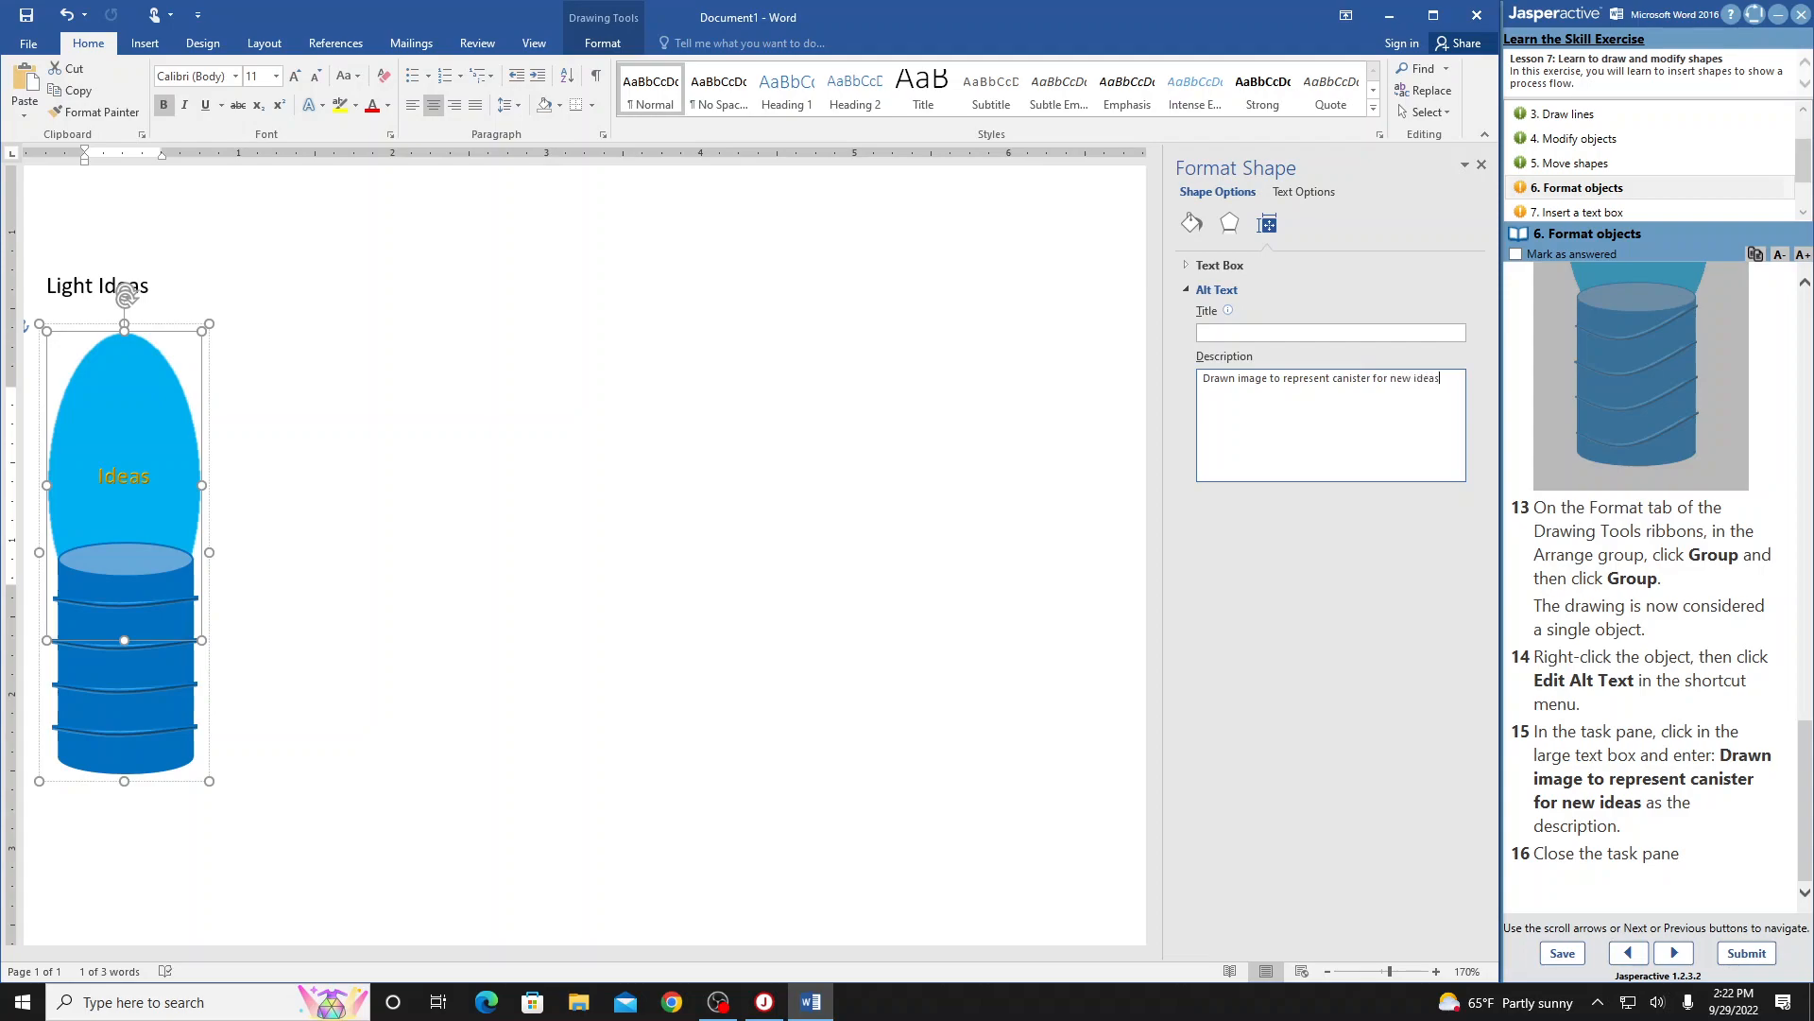
pyautogui.click(1481, 168)
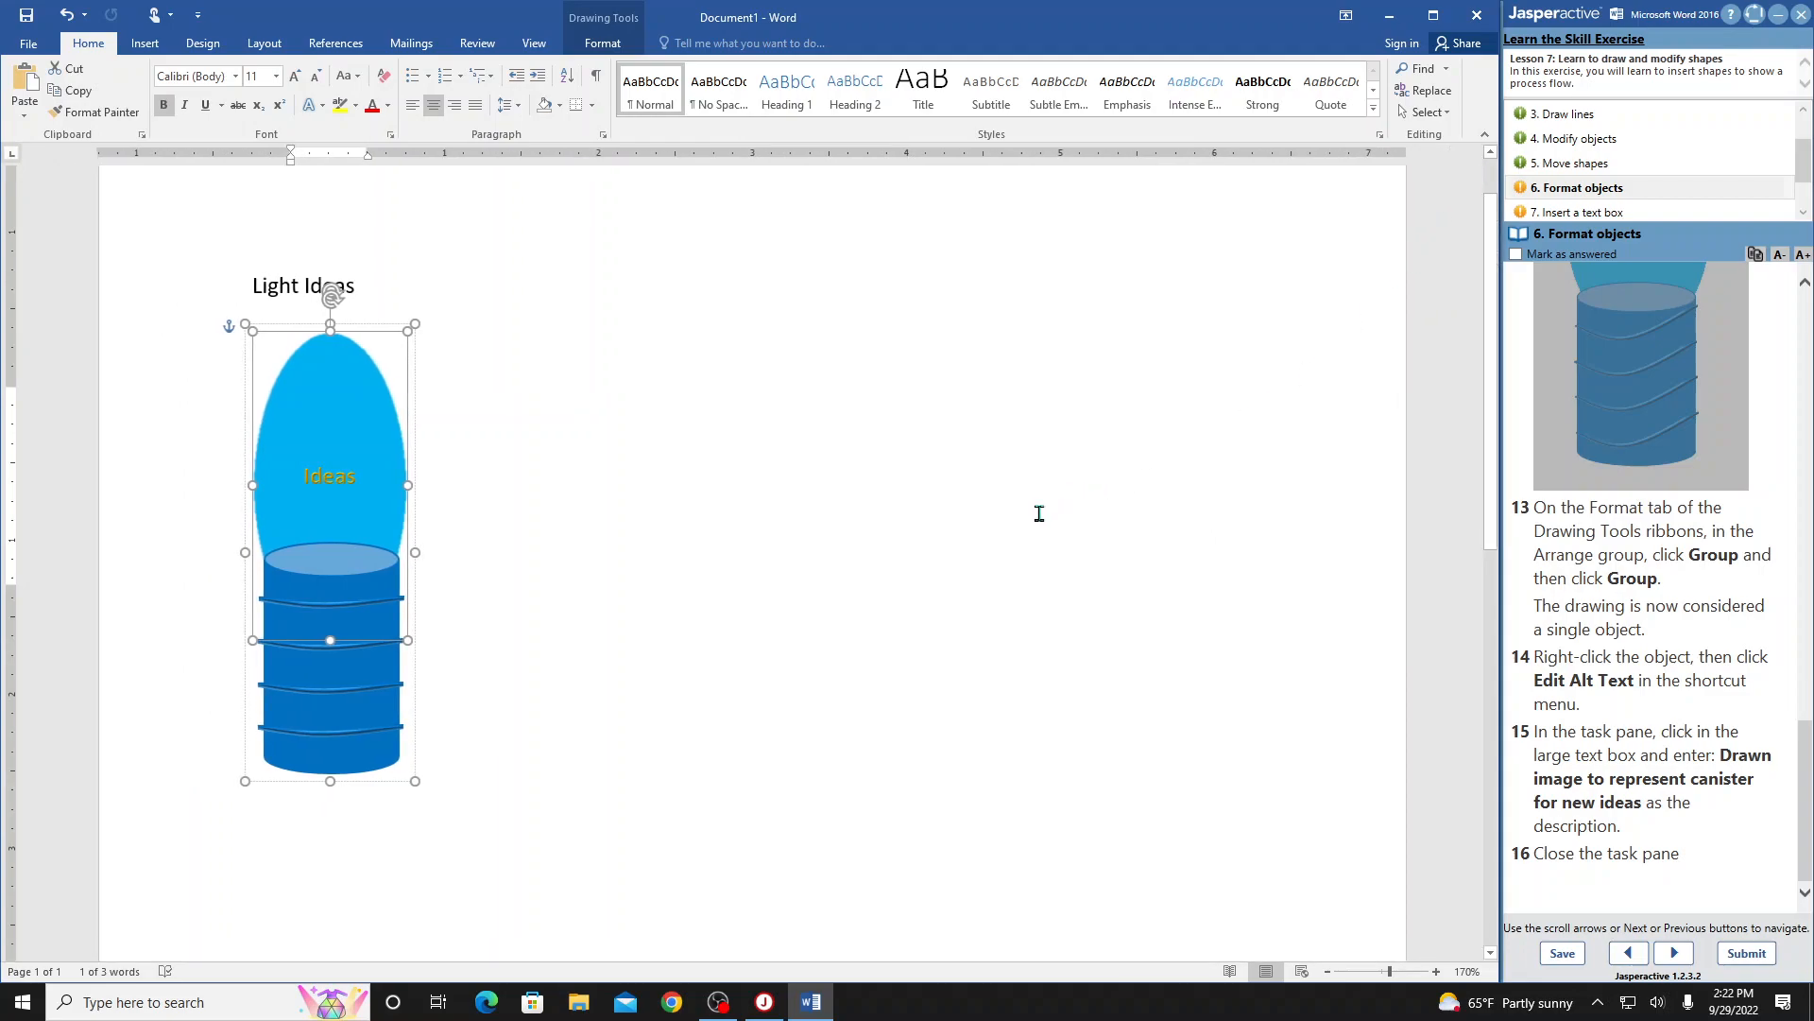
# - Mark the Format objects task as answered and go on to task 7, Insert a text box
pyautogui.click(1517, 256)
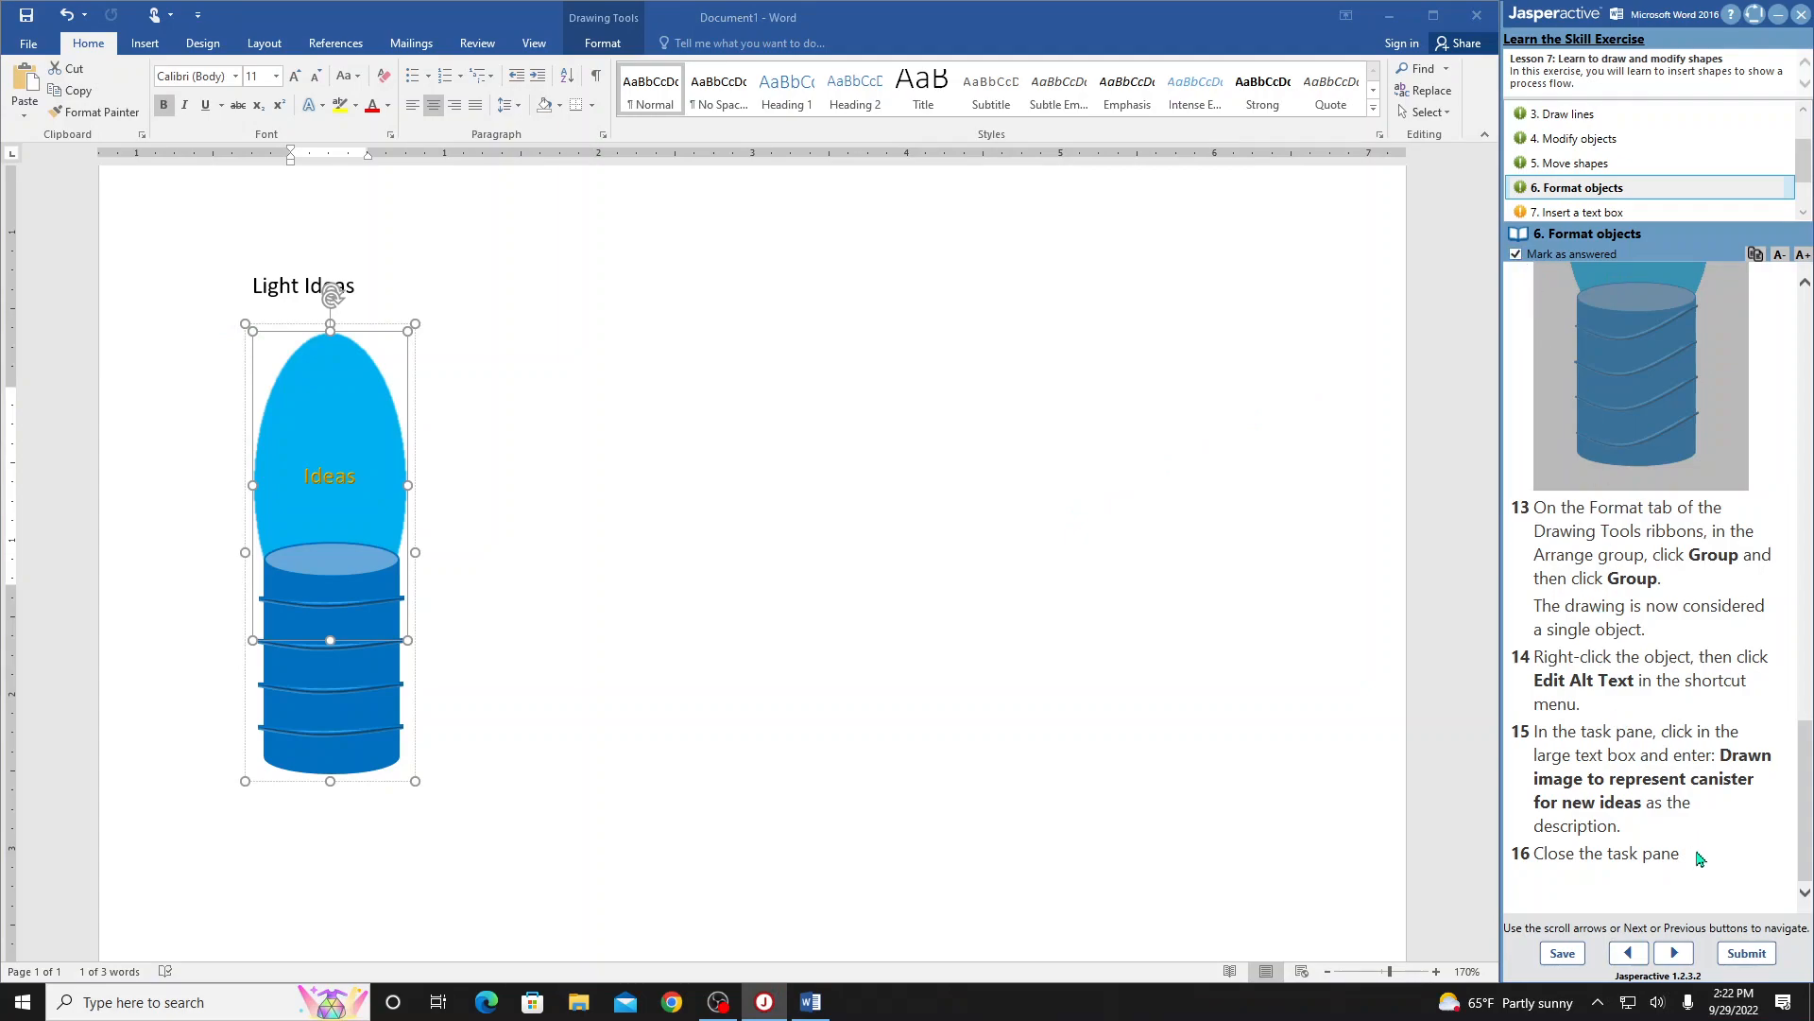
pyautogui.click(1675, 958)
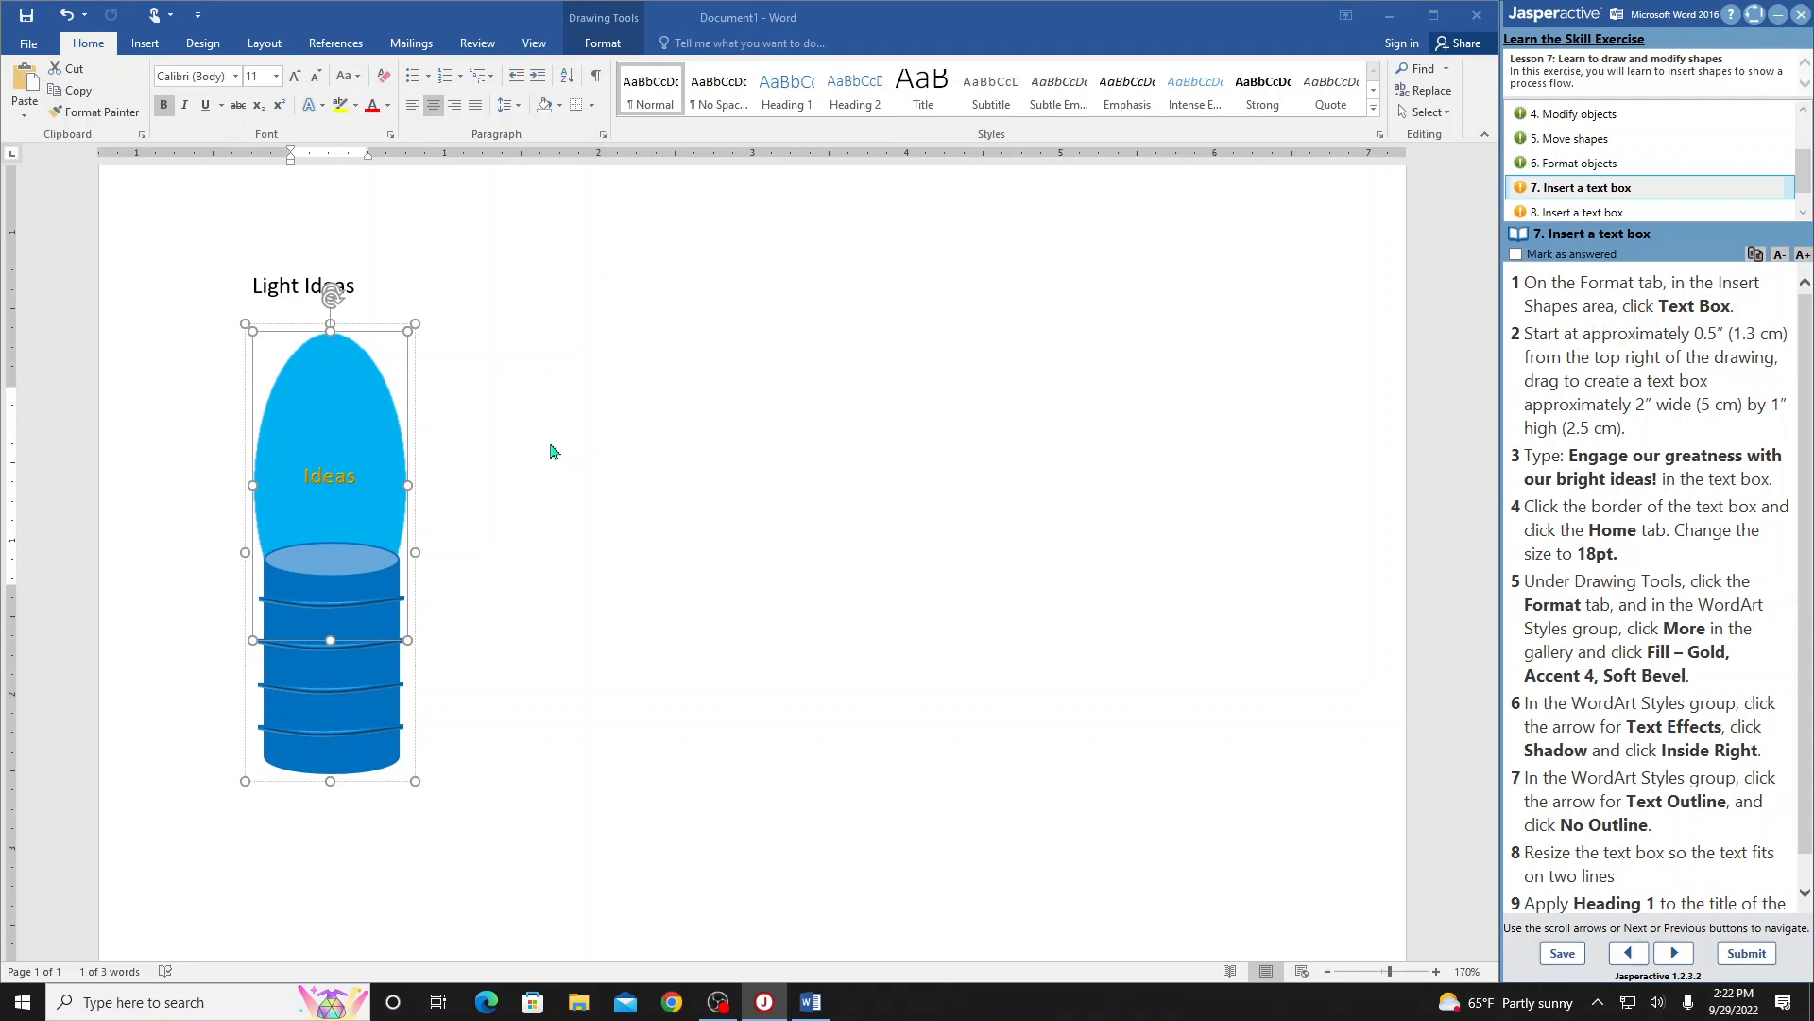
# - Try inserting the built-in Simple Text Box on the page, and undo the insertion
pyautogui.click(475, 520)
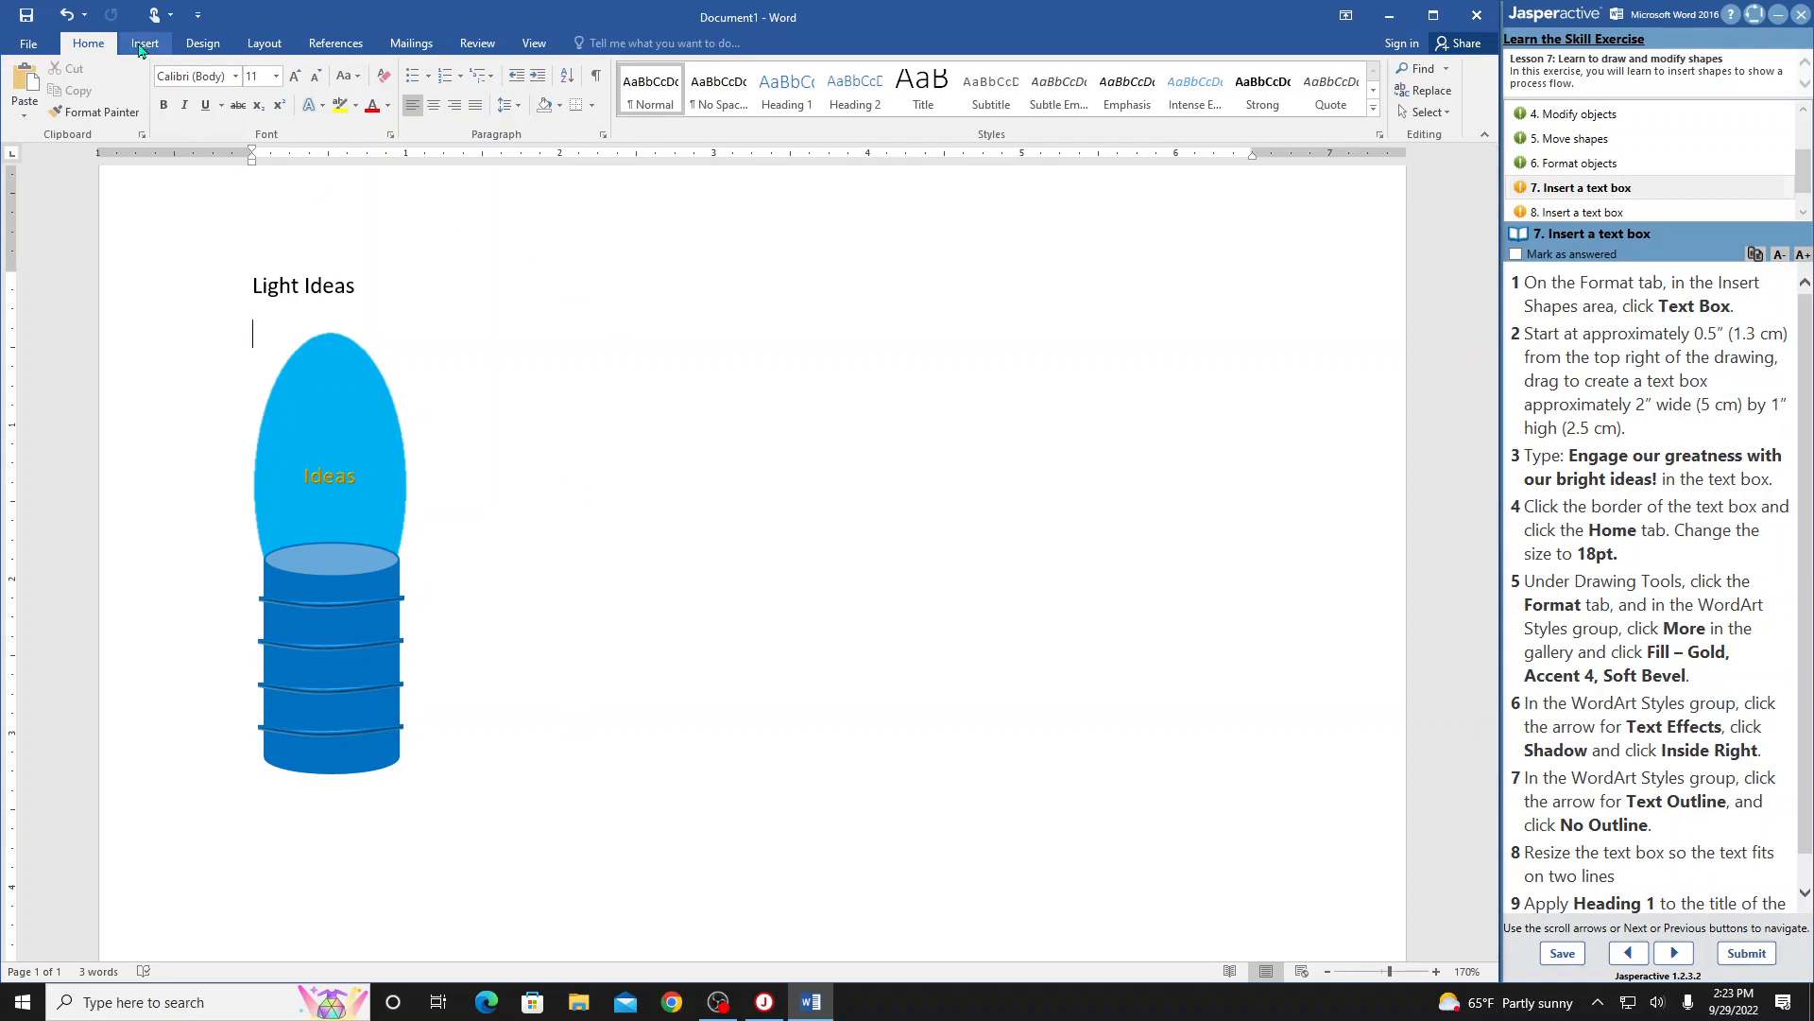
pyautogui.click(143, 48)
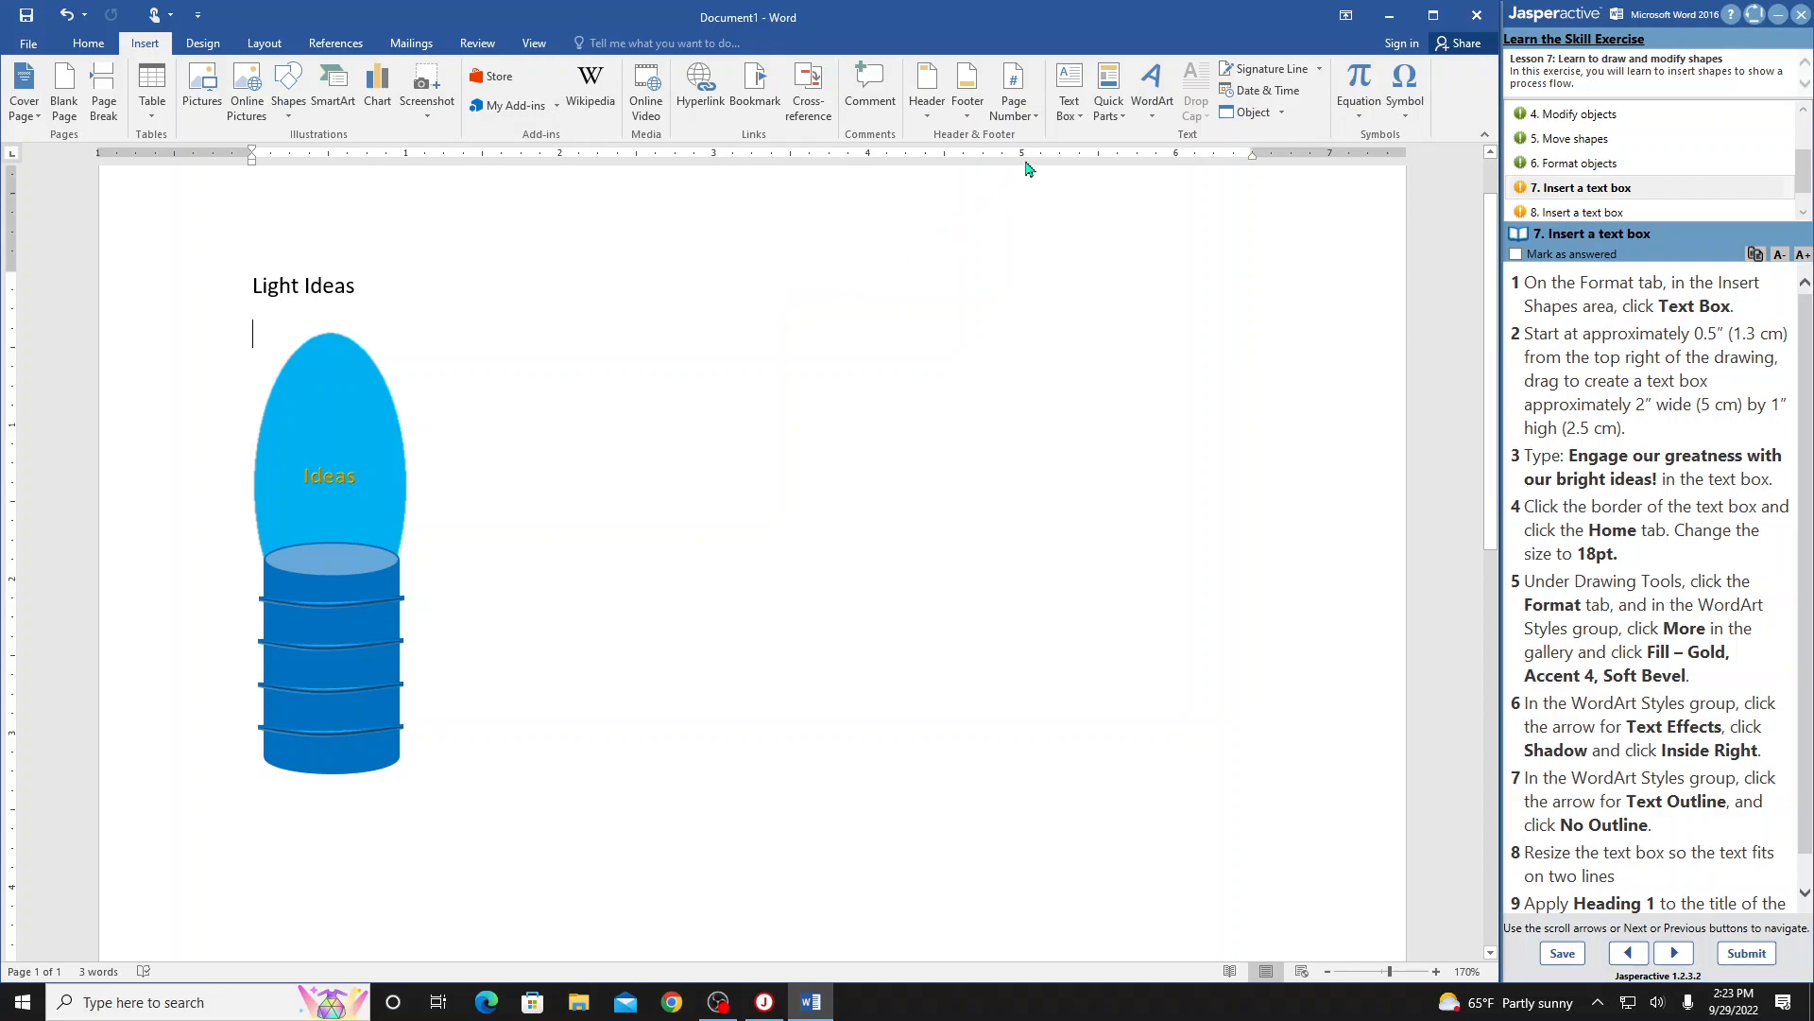
pyautogui.click(1063, 92)
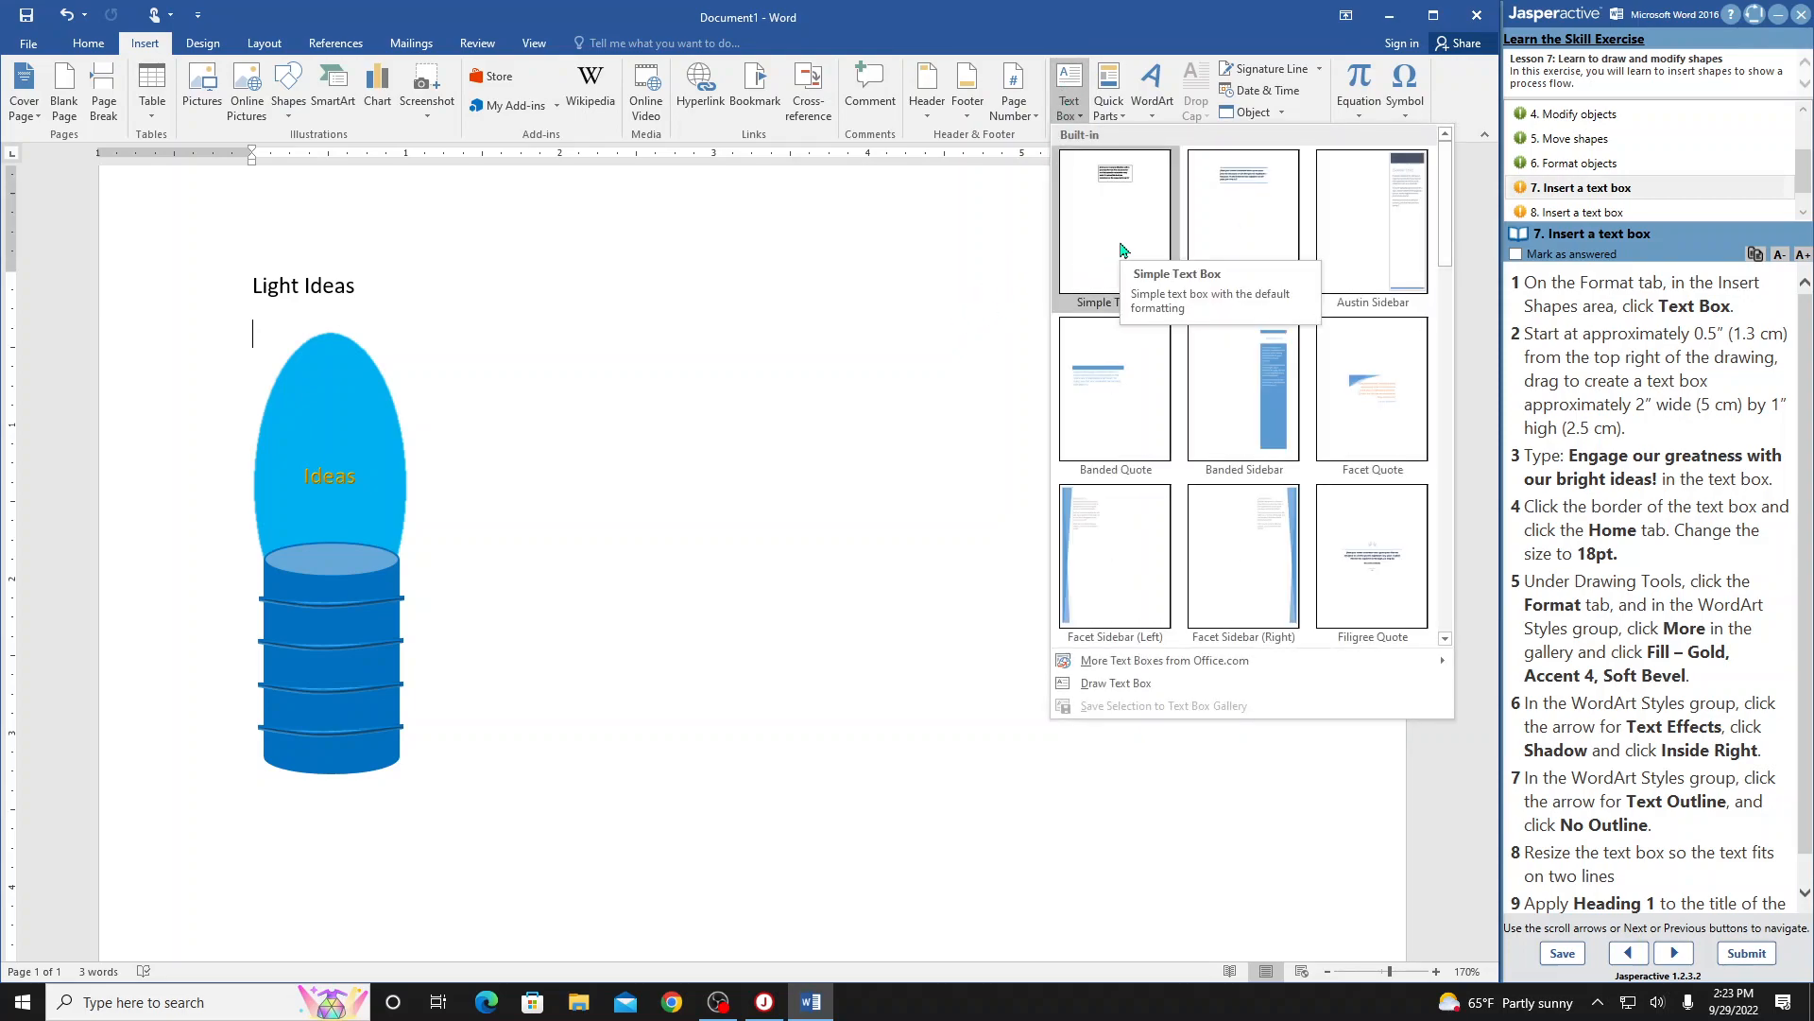
pyautogui.click(964, 274)
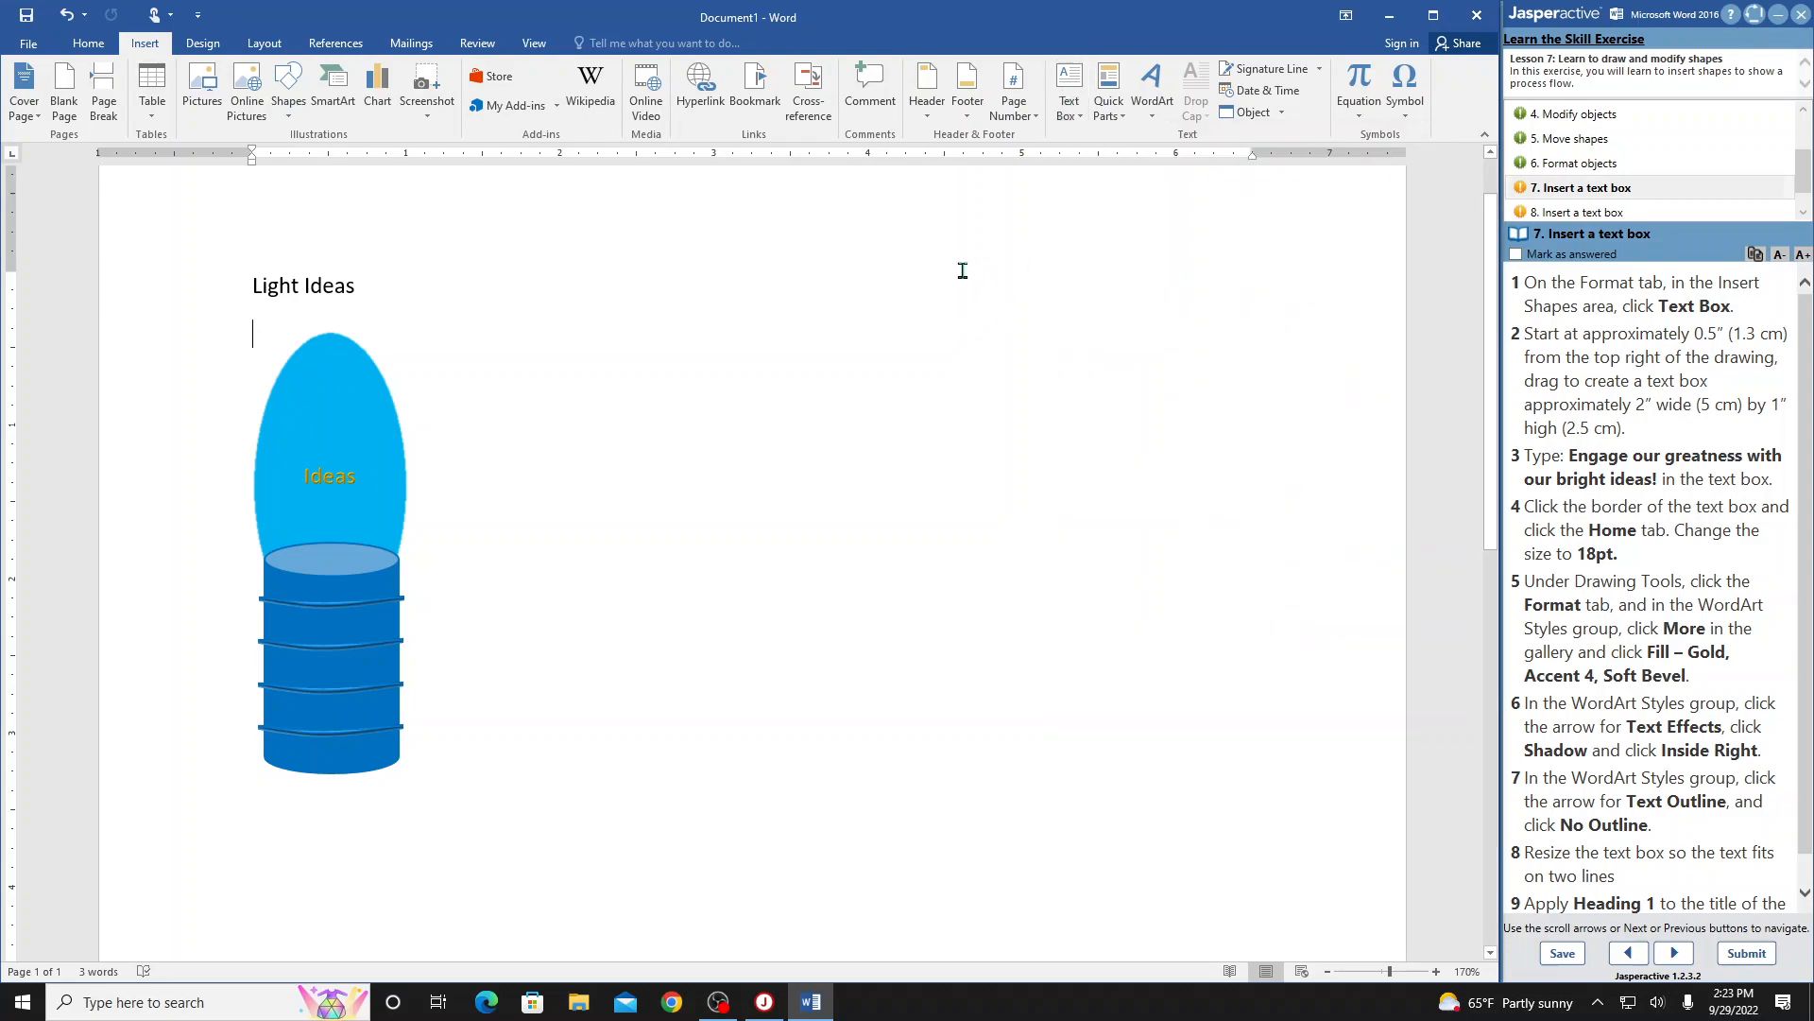
pyautogui.click(1077, 123)
pyautogui.click(989, 232)
pyautogui.click(1073, 95)
pyautogui.click(1017, 223)
pyautogui.click(1083, 90)
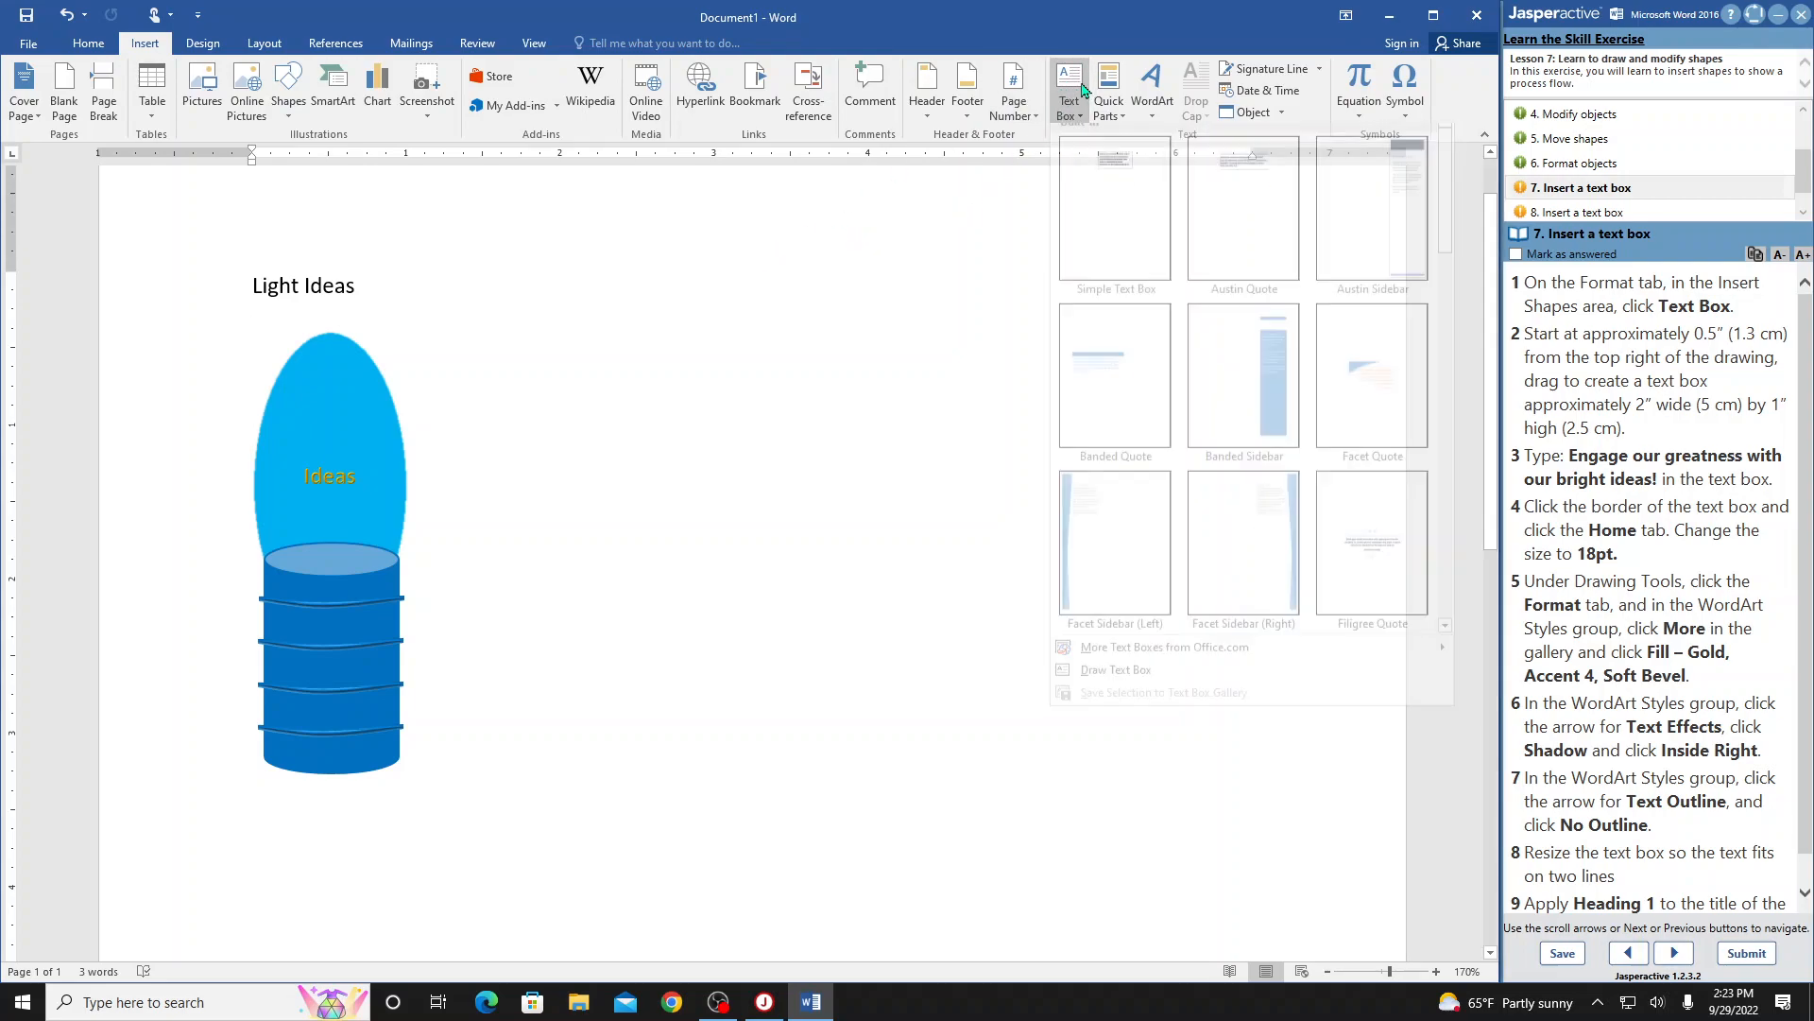
pyautogui.click(1111, 198)
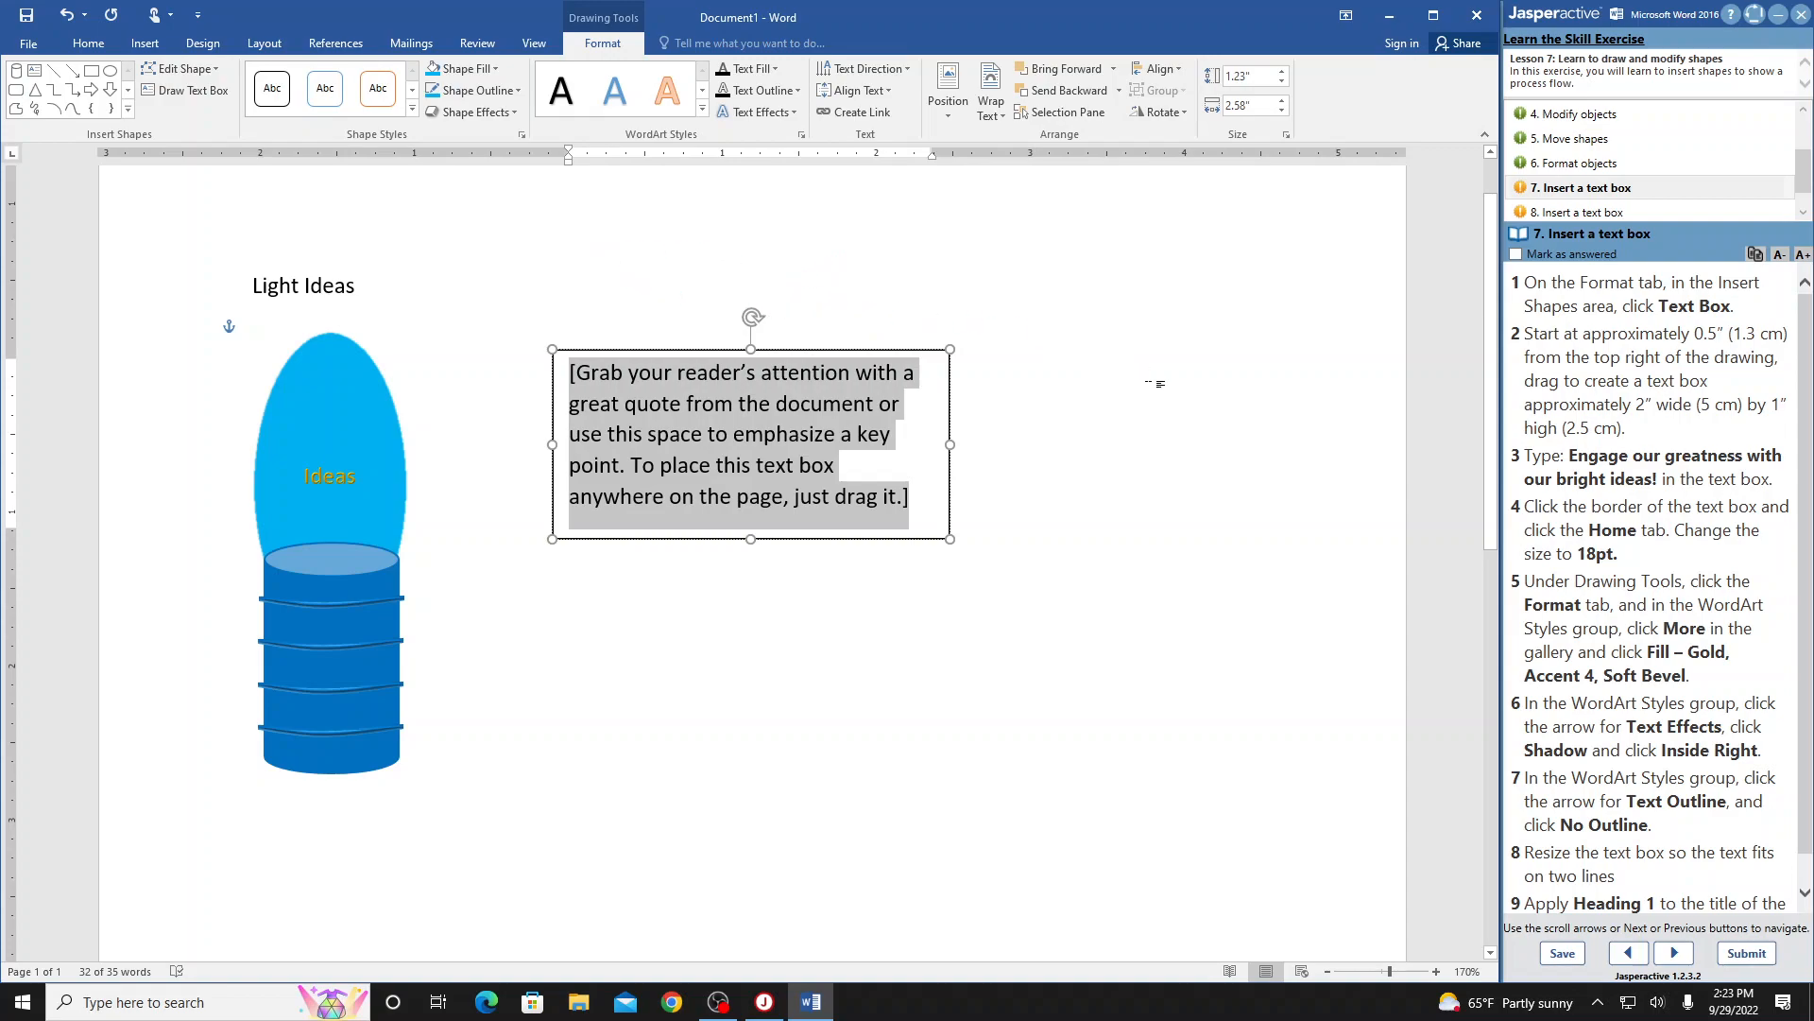
pyautogui.click(67, 15)
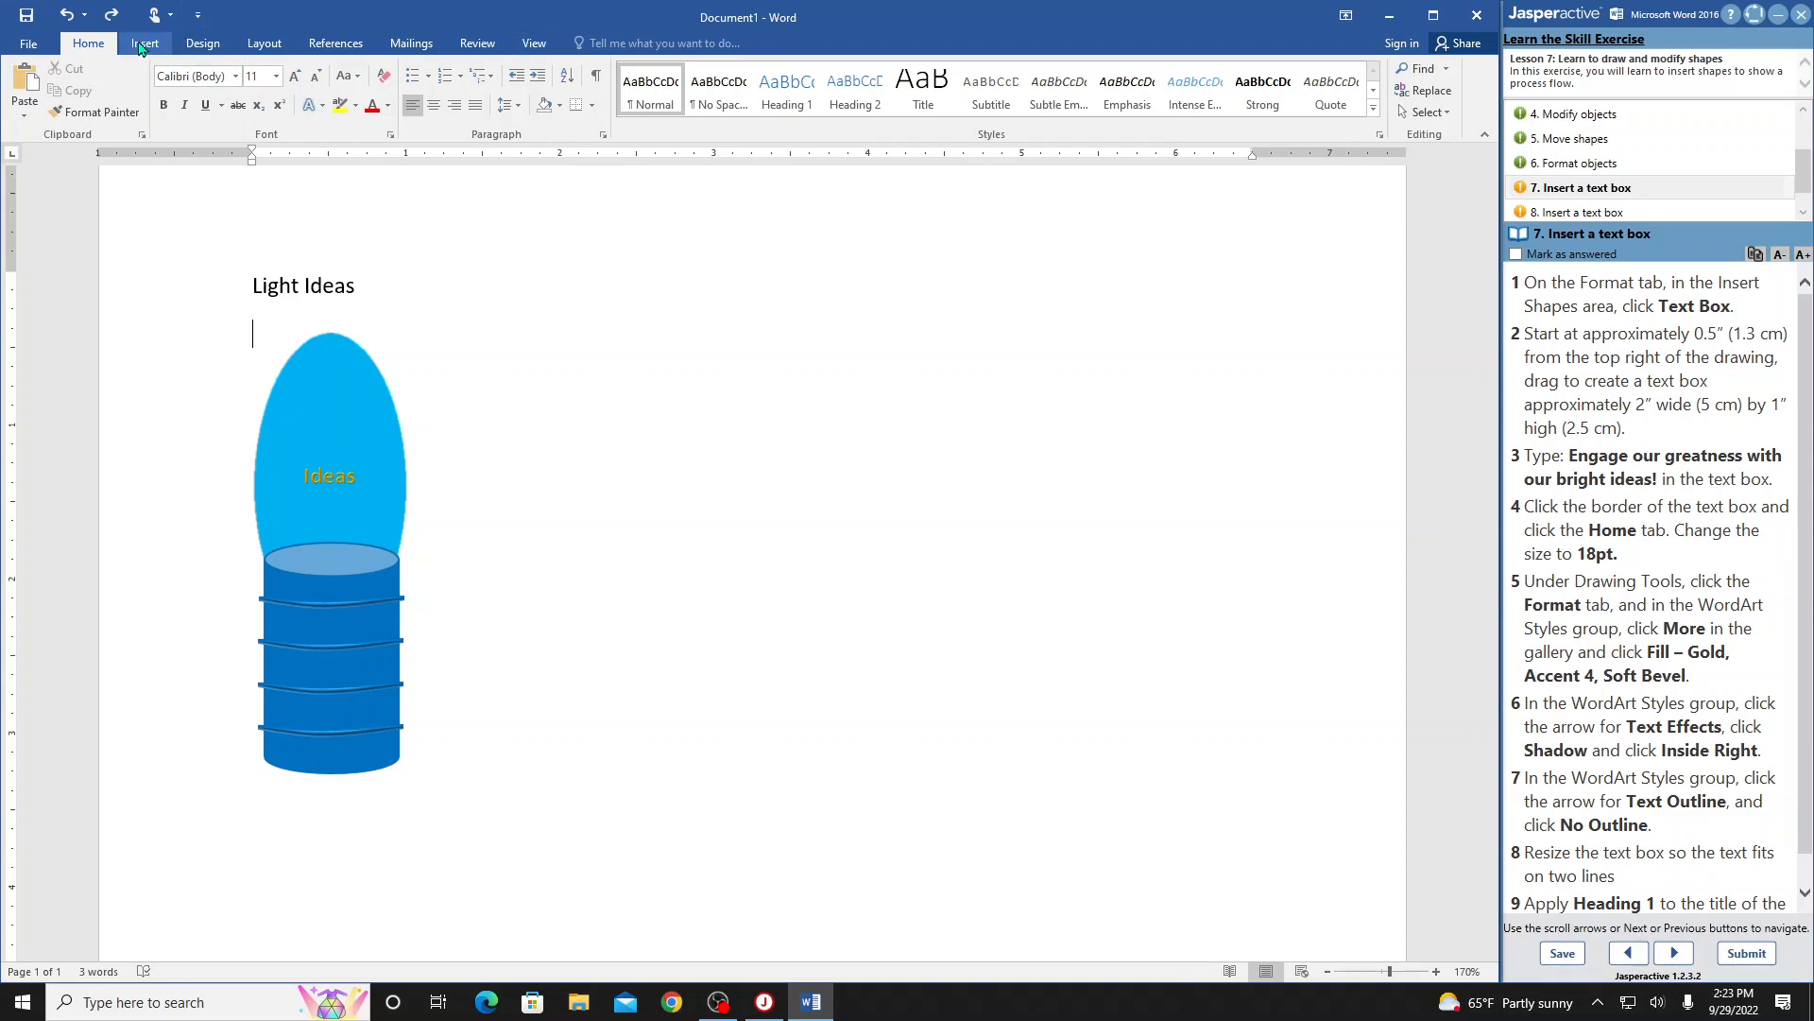
pyautogui.click(351, 521)
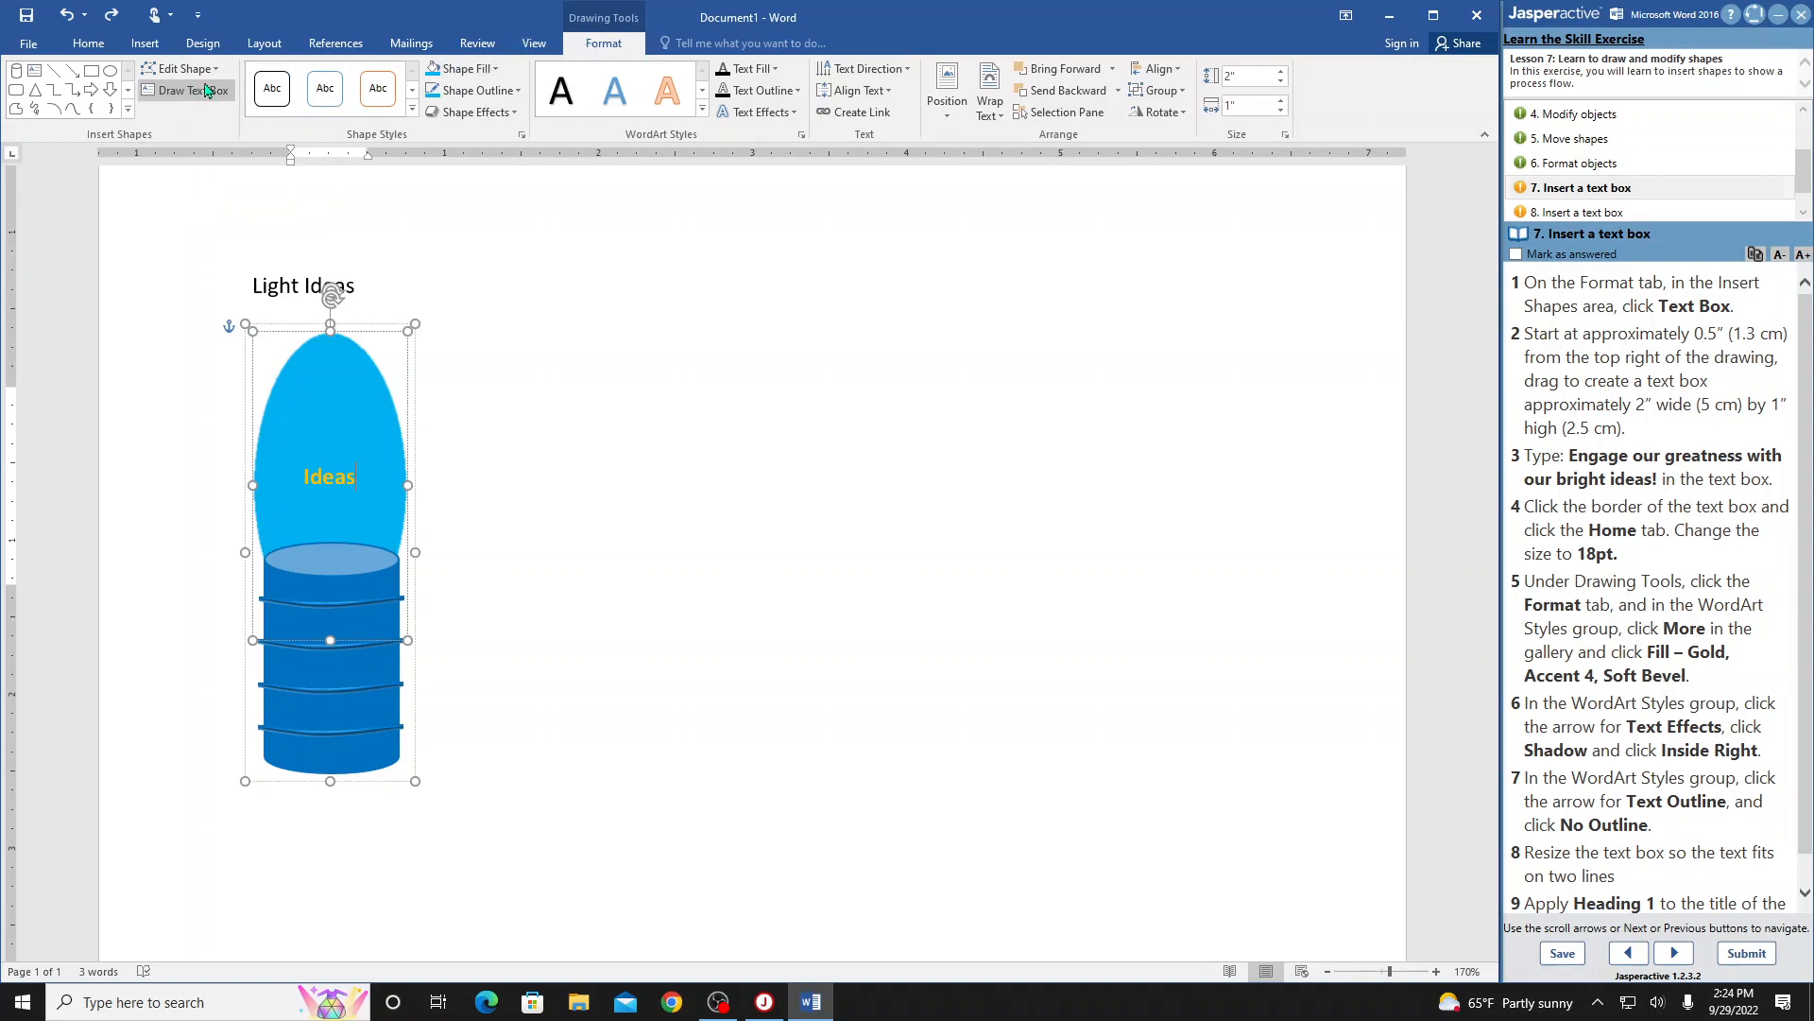
pyautogui.click(192, 91)
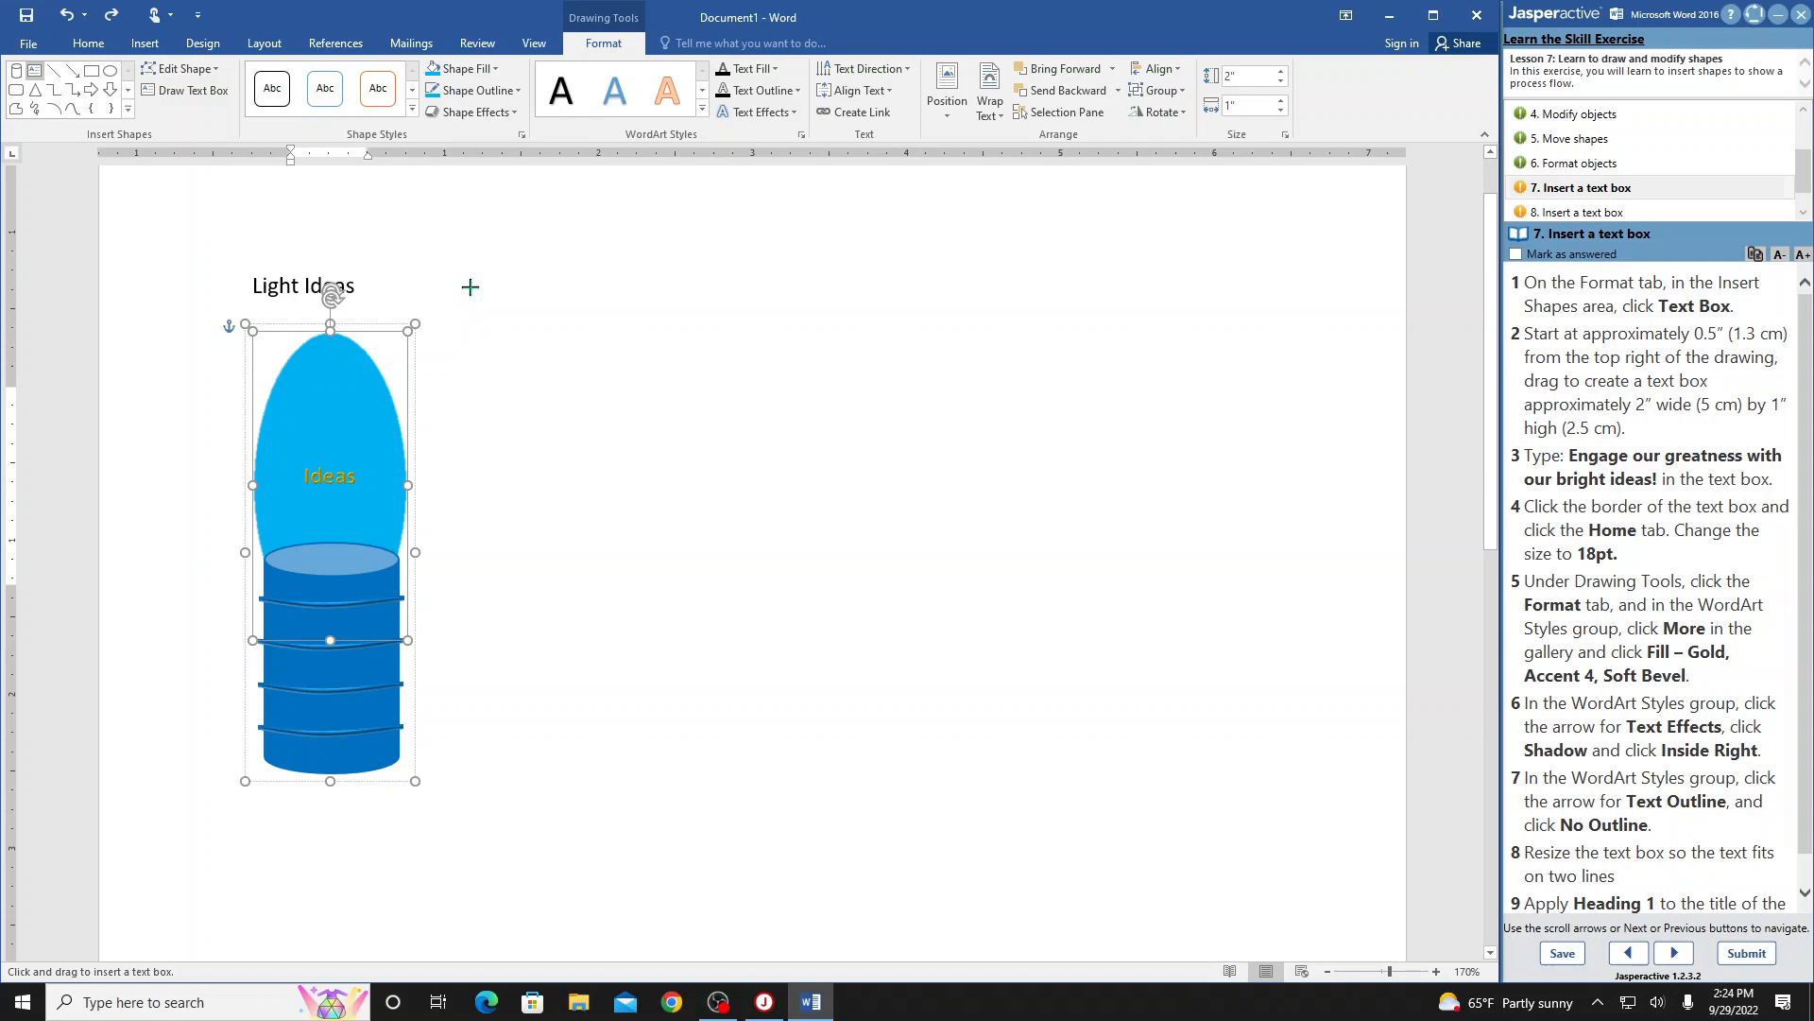
pyautogui.moveTo(470, 286); pyautogui.dragTo(516, 440)
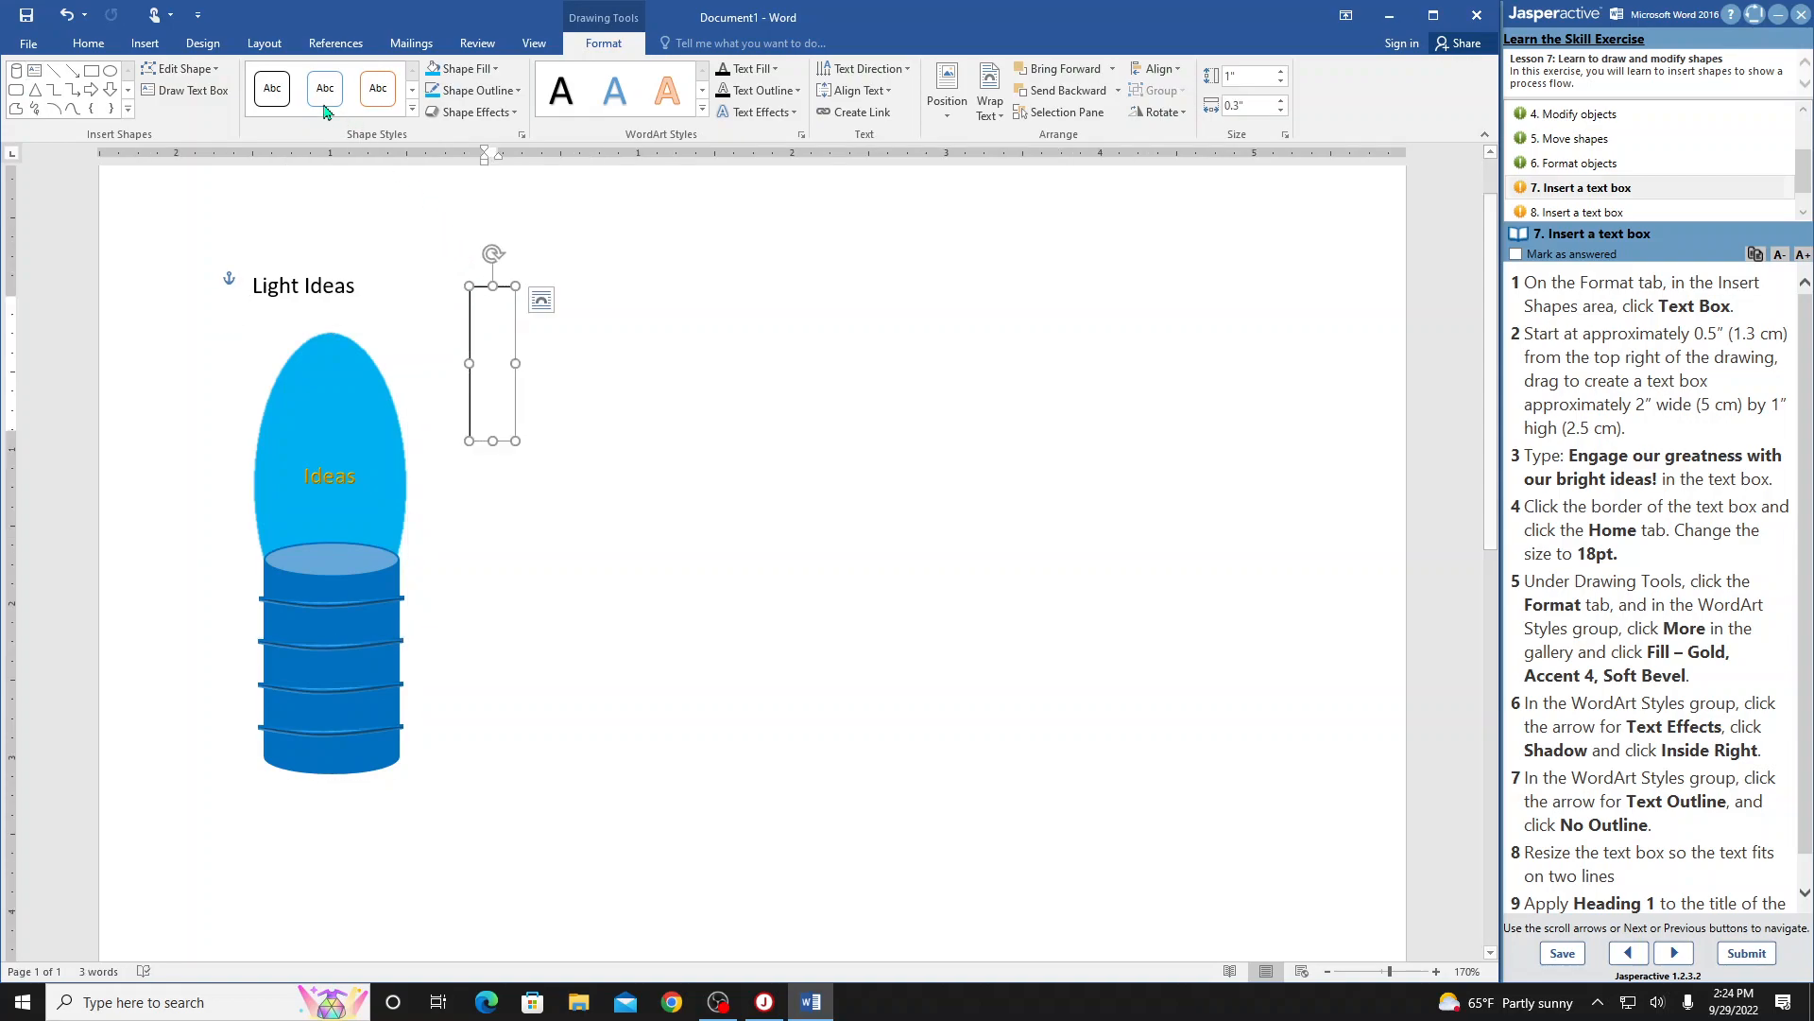
pyautogui.click(68, 16)
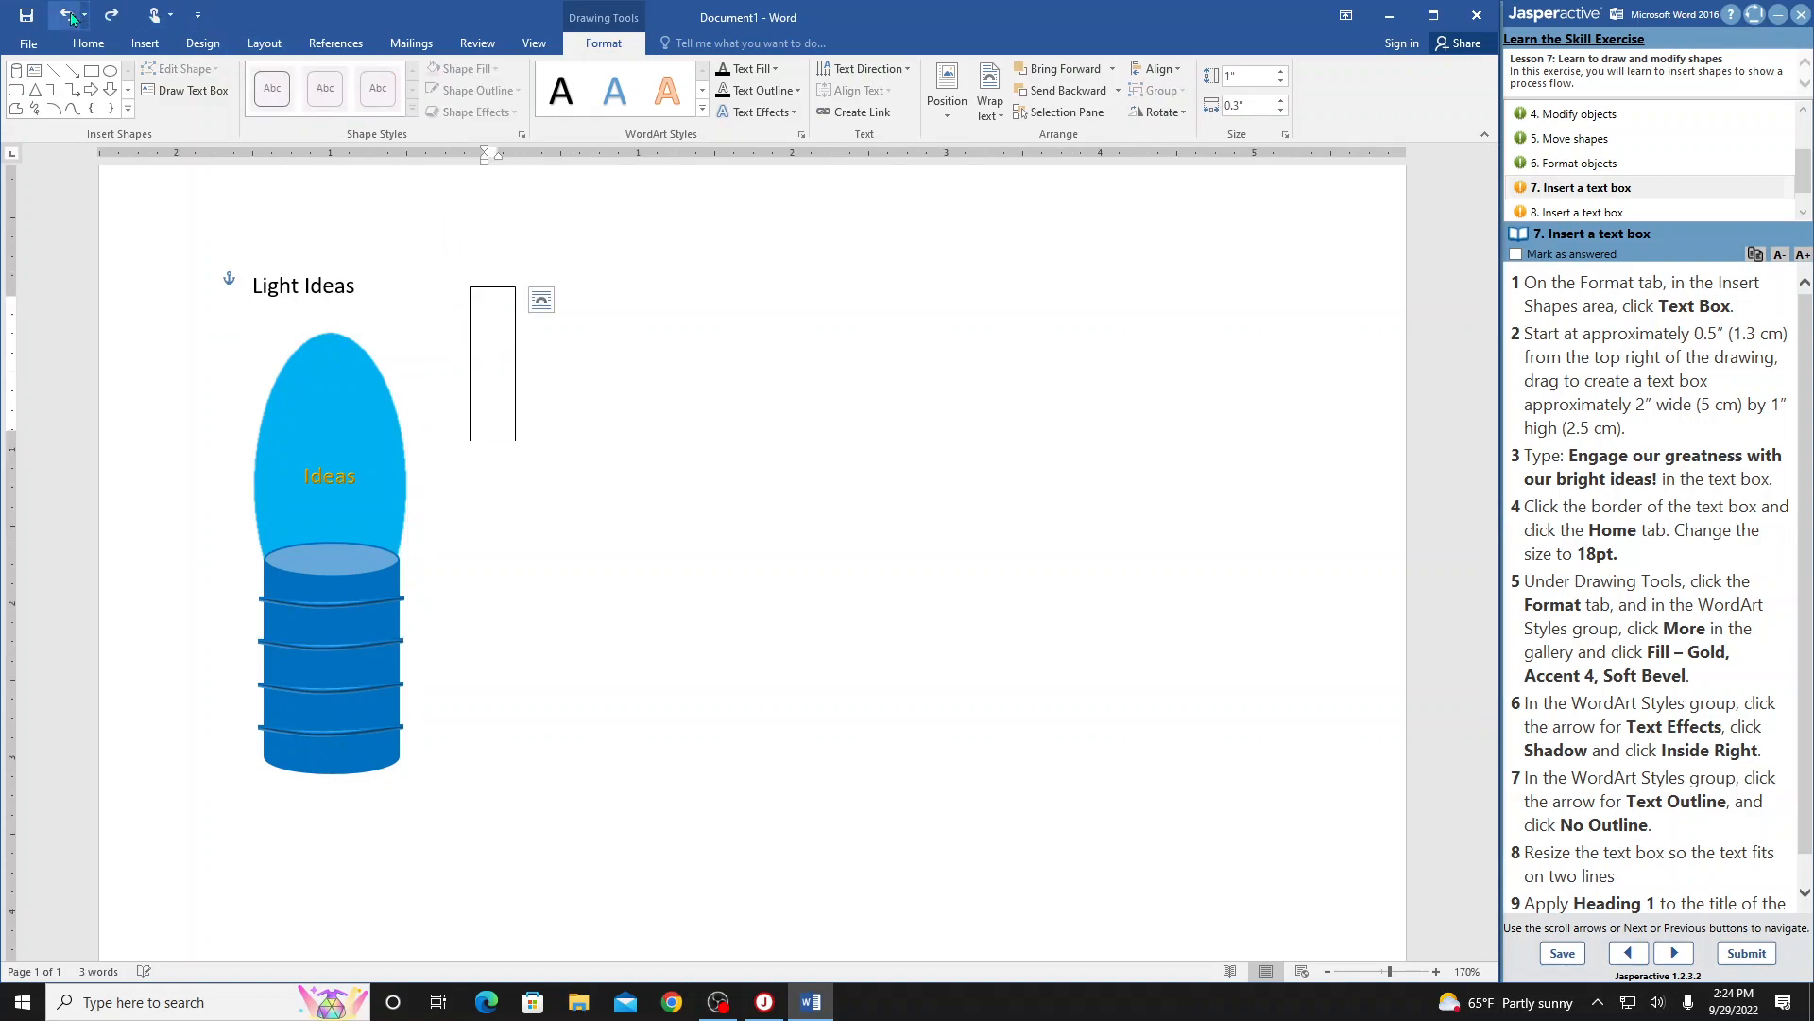
pyautogui.click(68, 15)
# - Draw a text box to the right of the drawing's upper part and set its height to 1" and width to 2"
pyautogui.click(180, 93)
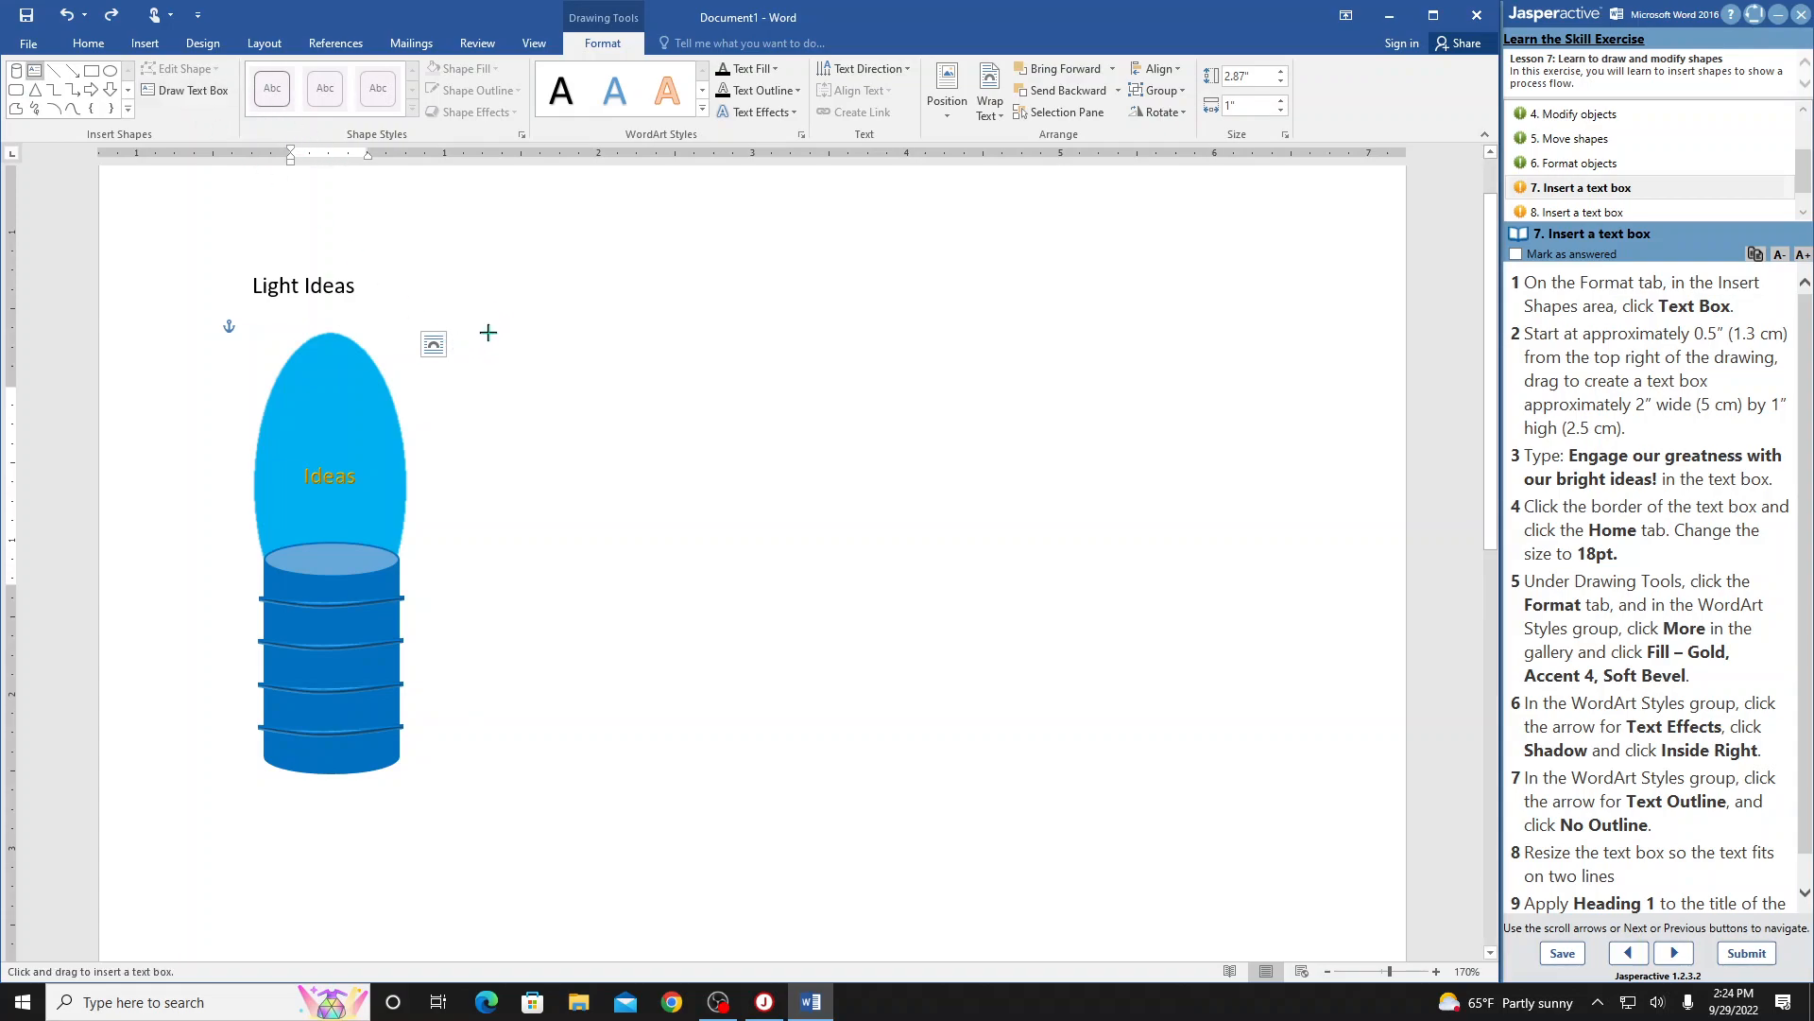
pyautogui.moveTo(488, 332); pyautogui.dragTo(757, 472)
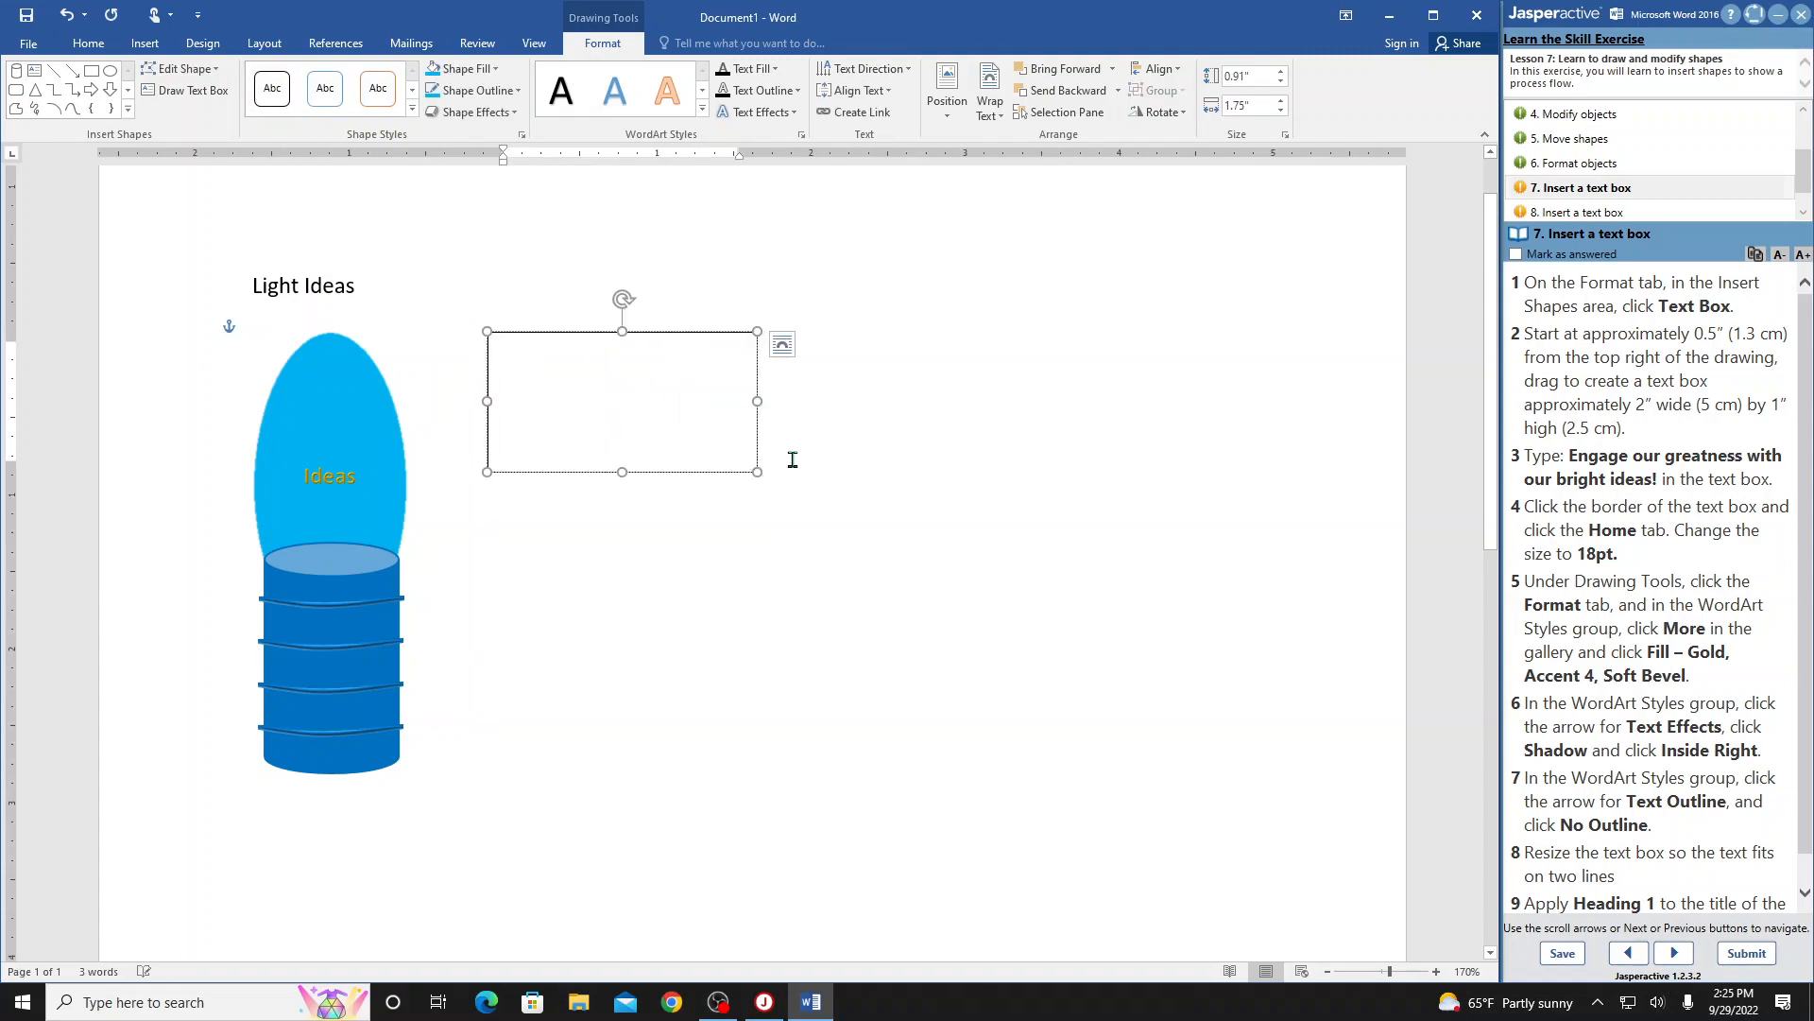
pyautogui.click(1261, 77)
pyautogui.write('1')
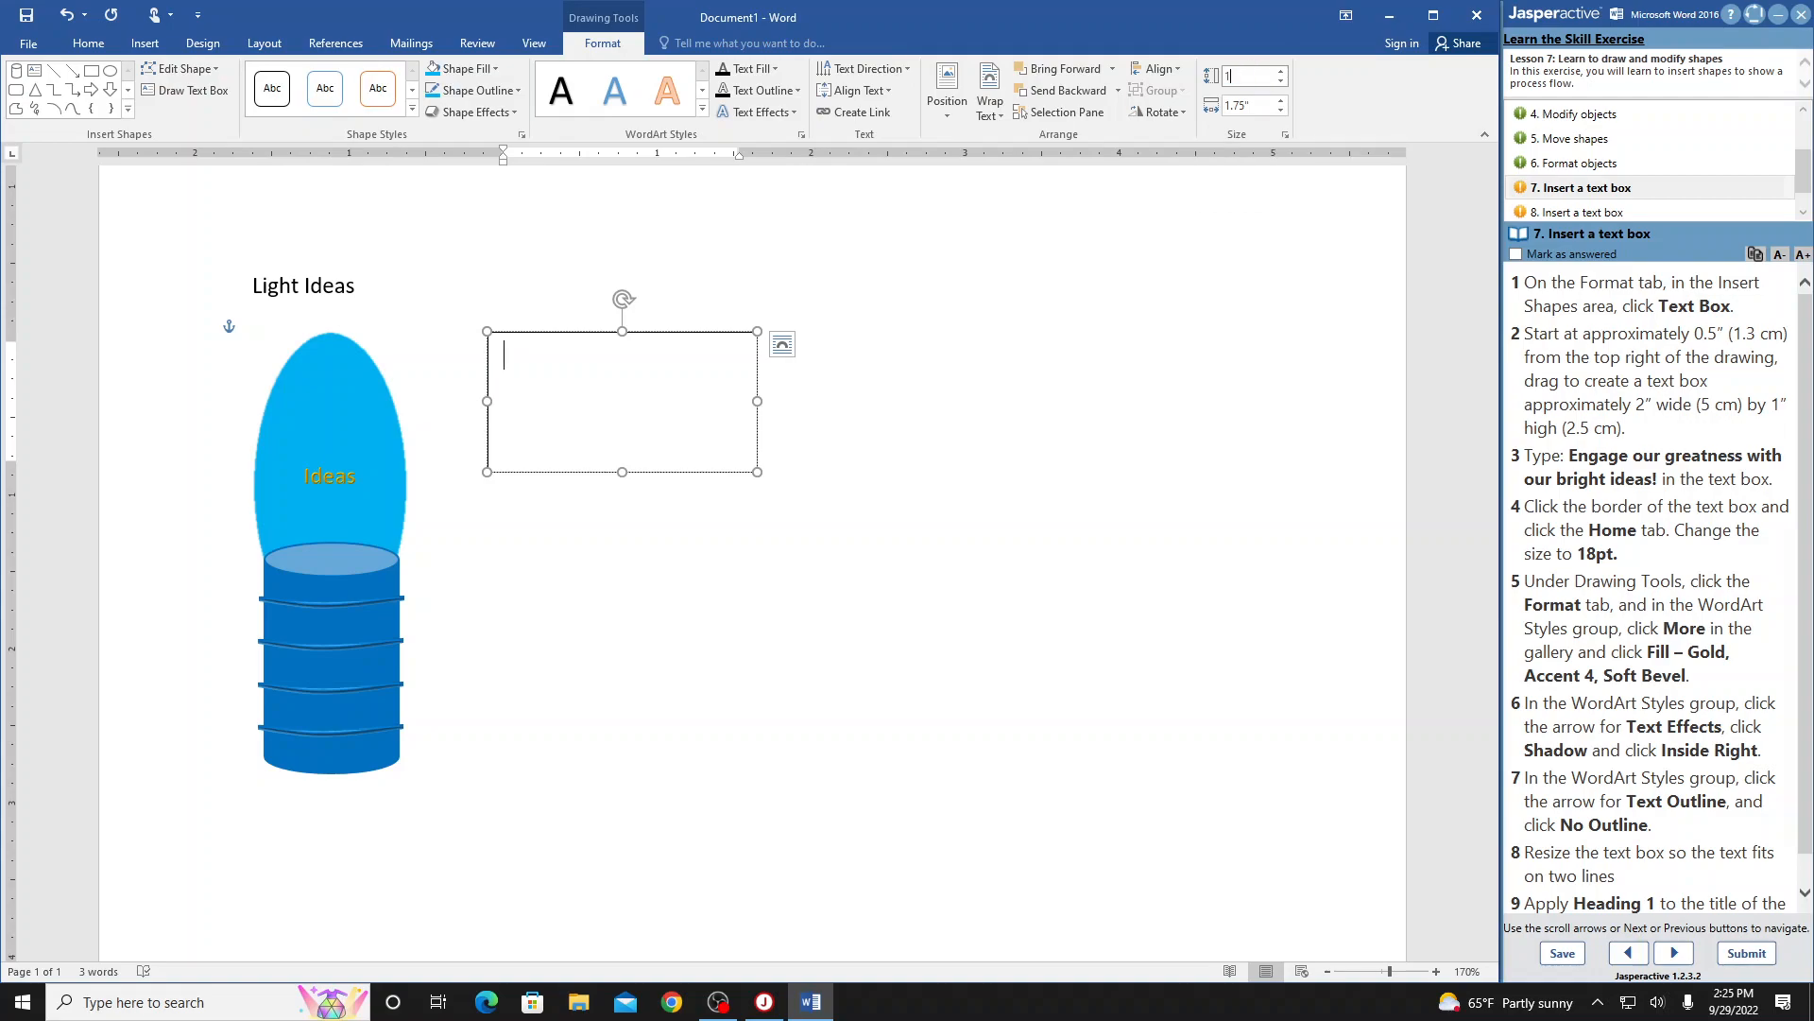
pyautogui.press('Return')
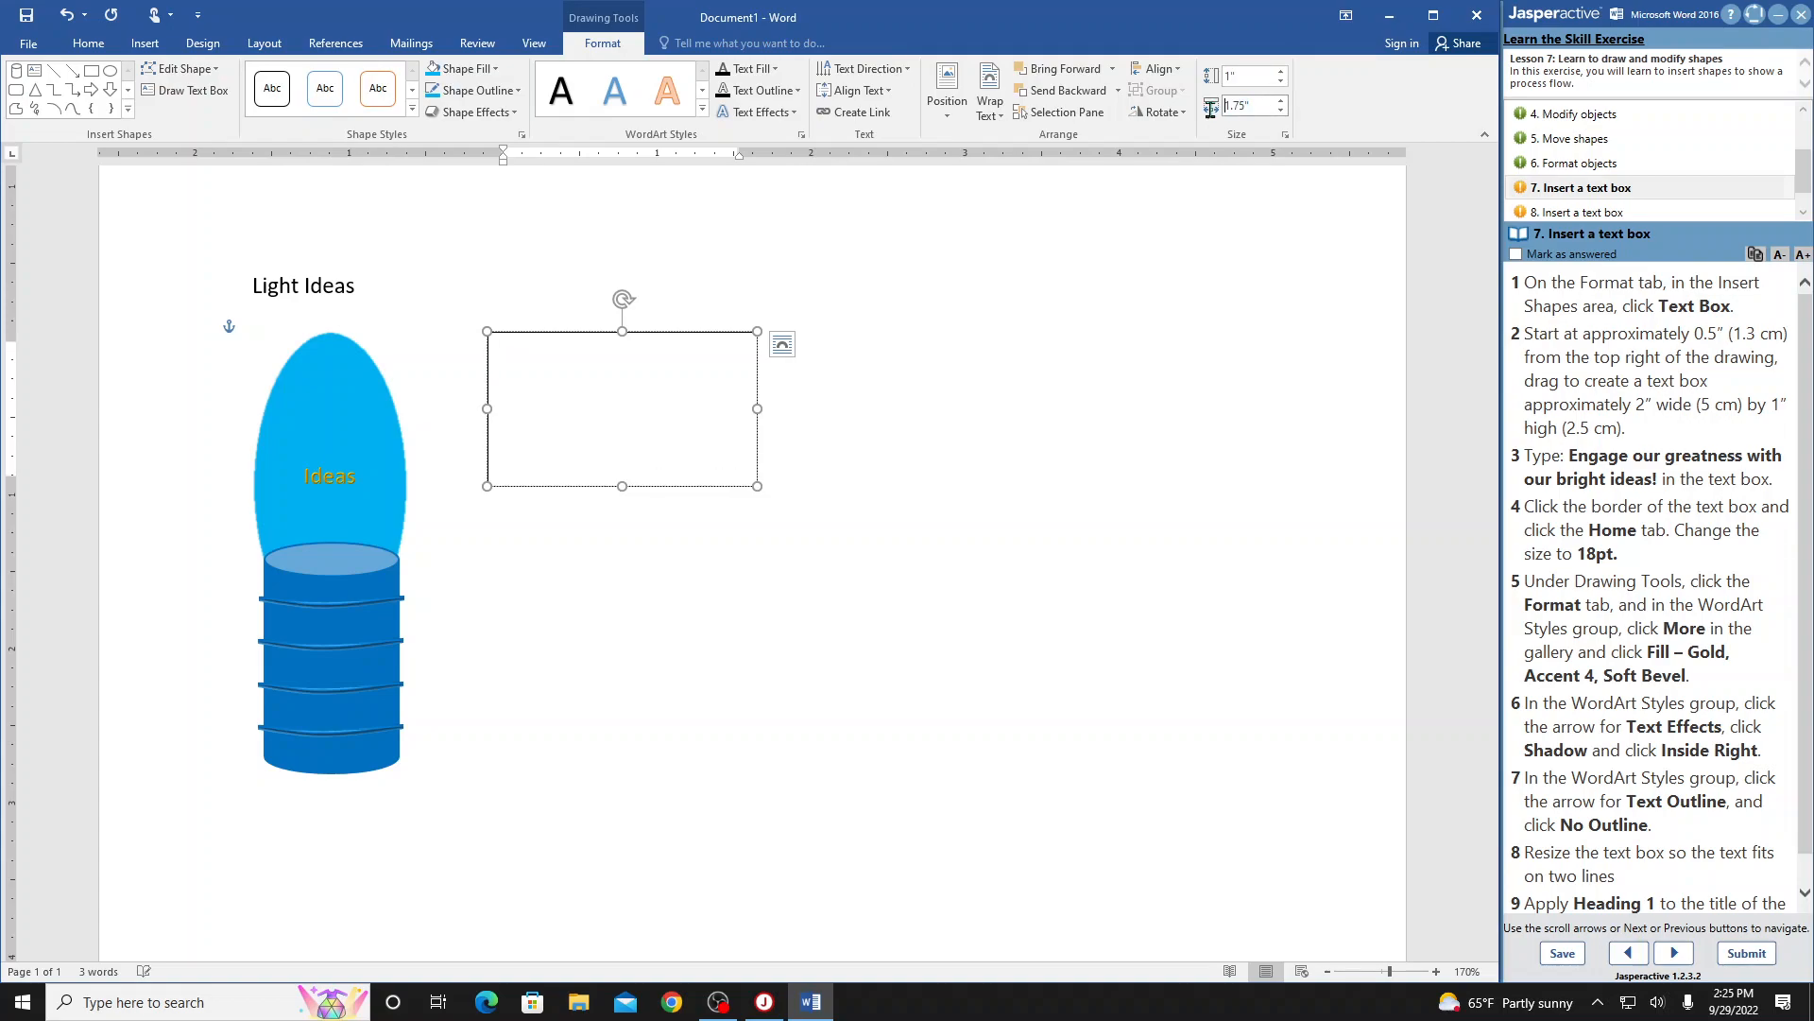
pyautogui.click(1237, 105)
pyautogui.write('2')
pyautogui.press('Return')
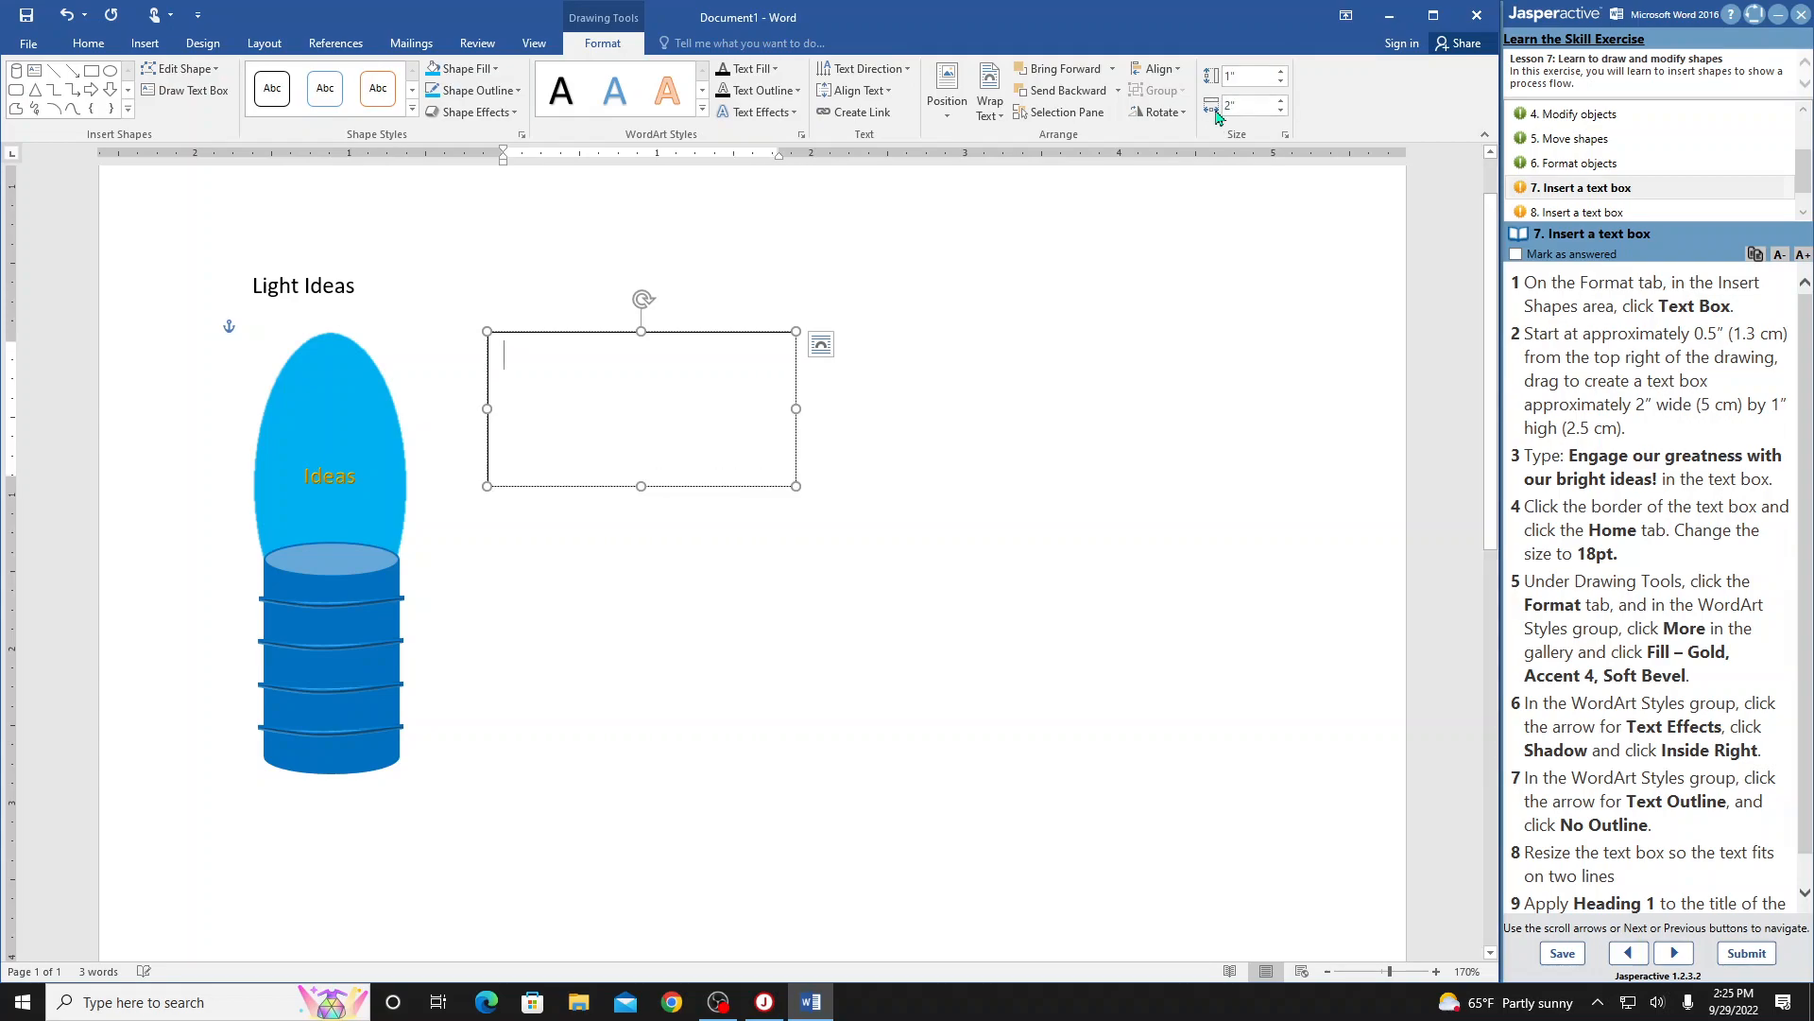
pyautogui.click(1182, 339)
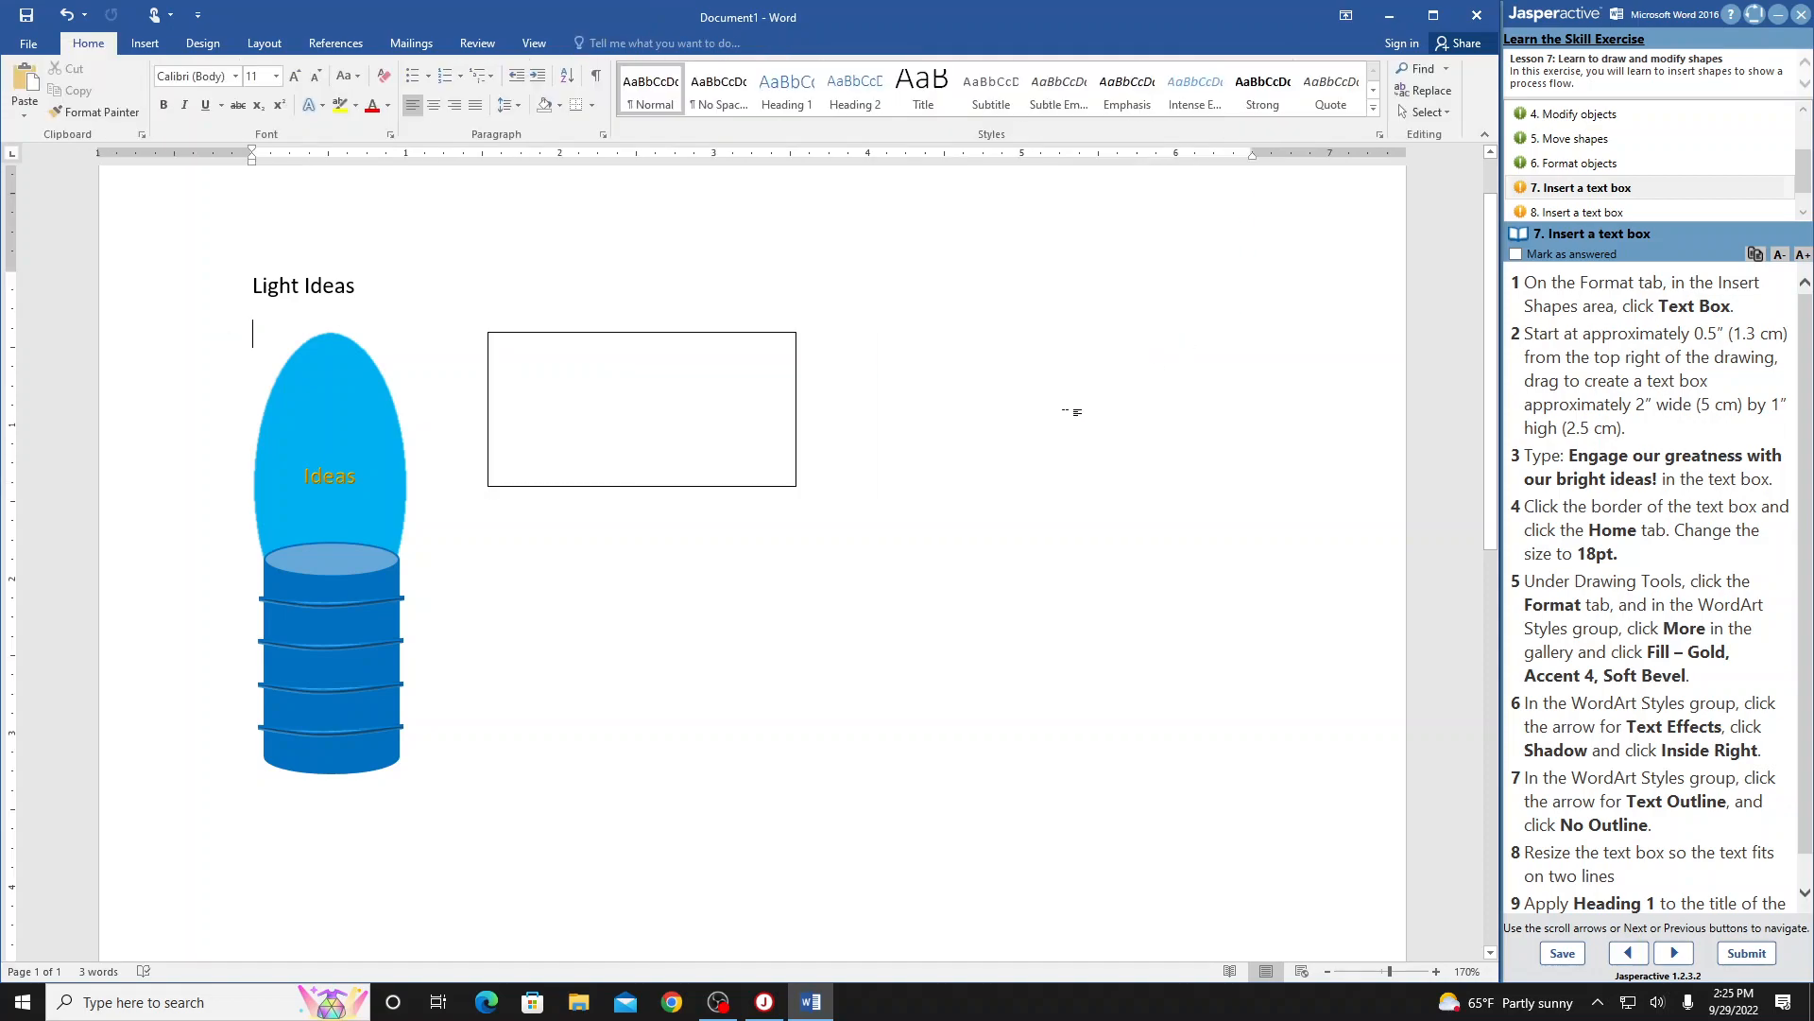
pyautogui.click(756, 389)
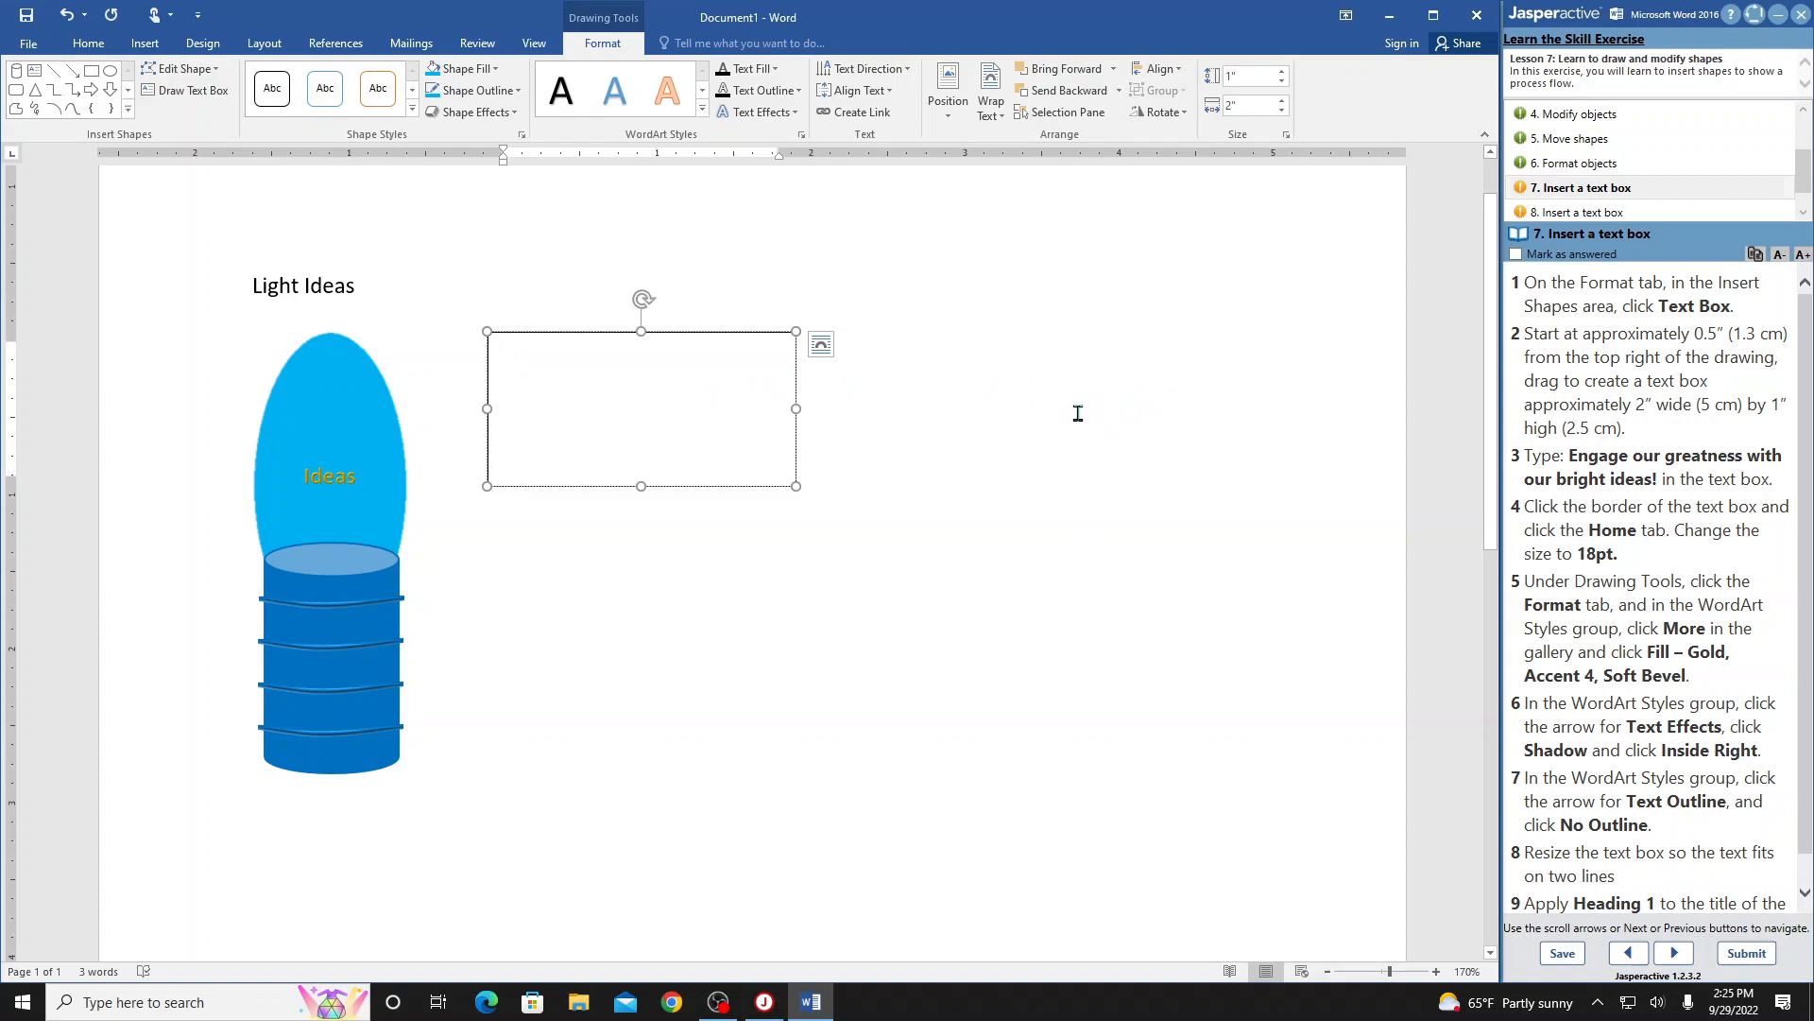
pyautogui.click(318, 477)
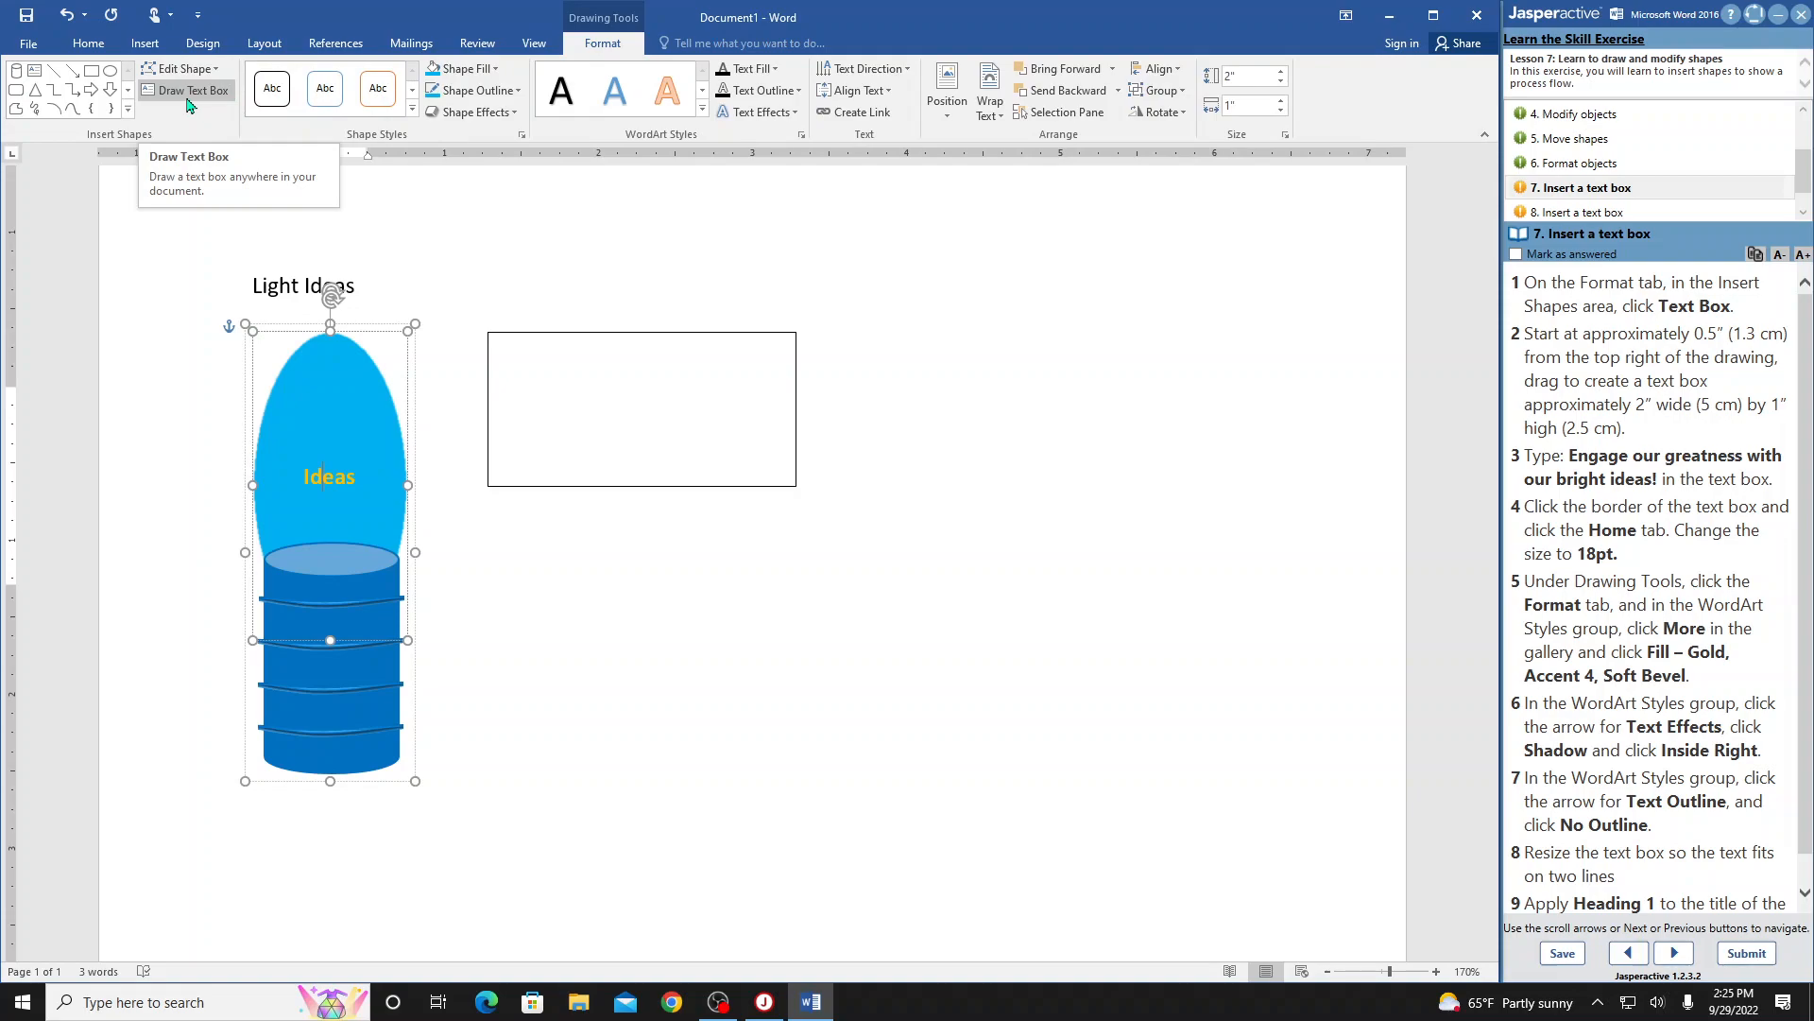
pyautogui.click(737, 595)
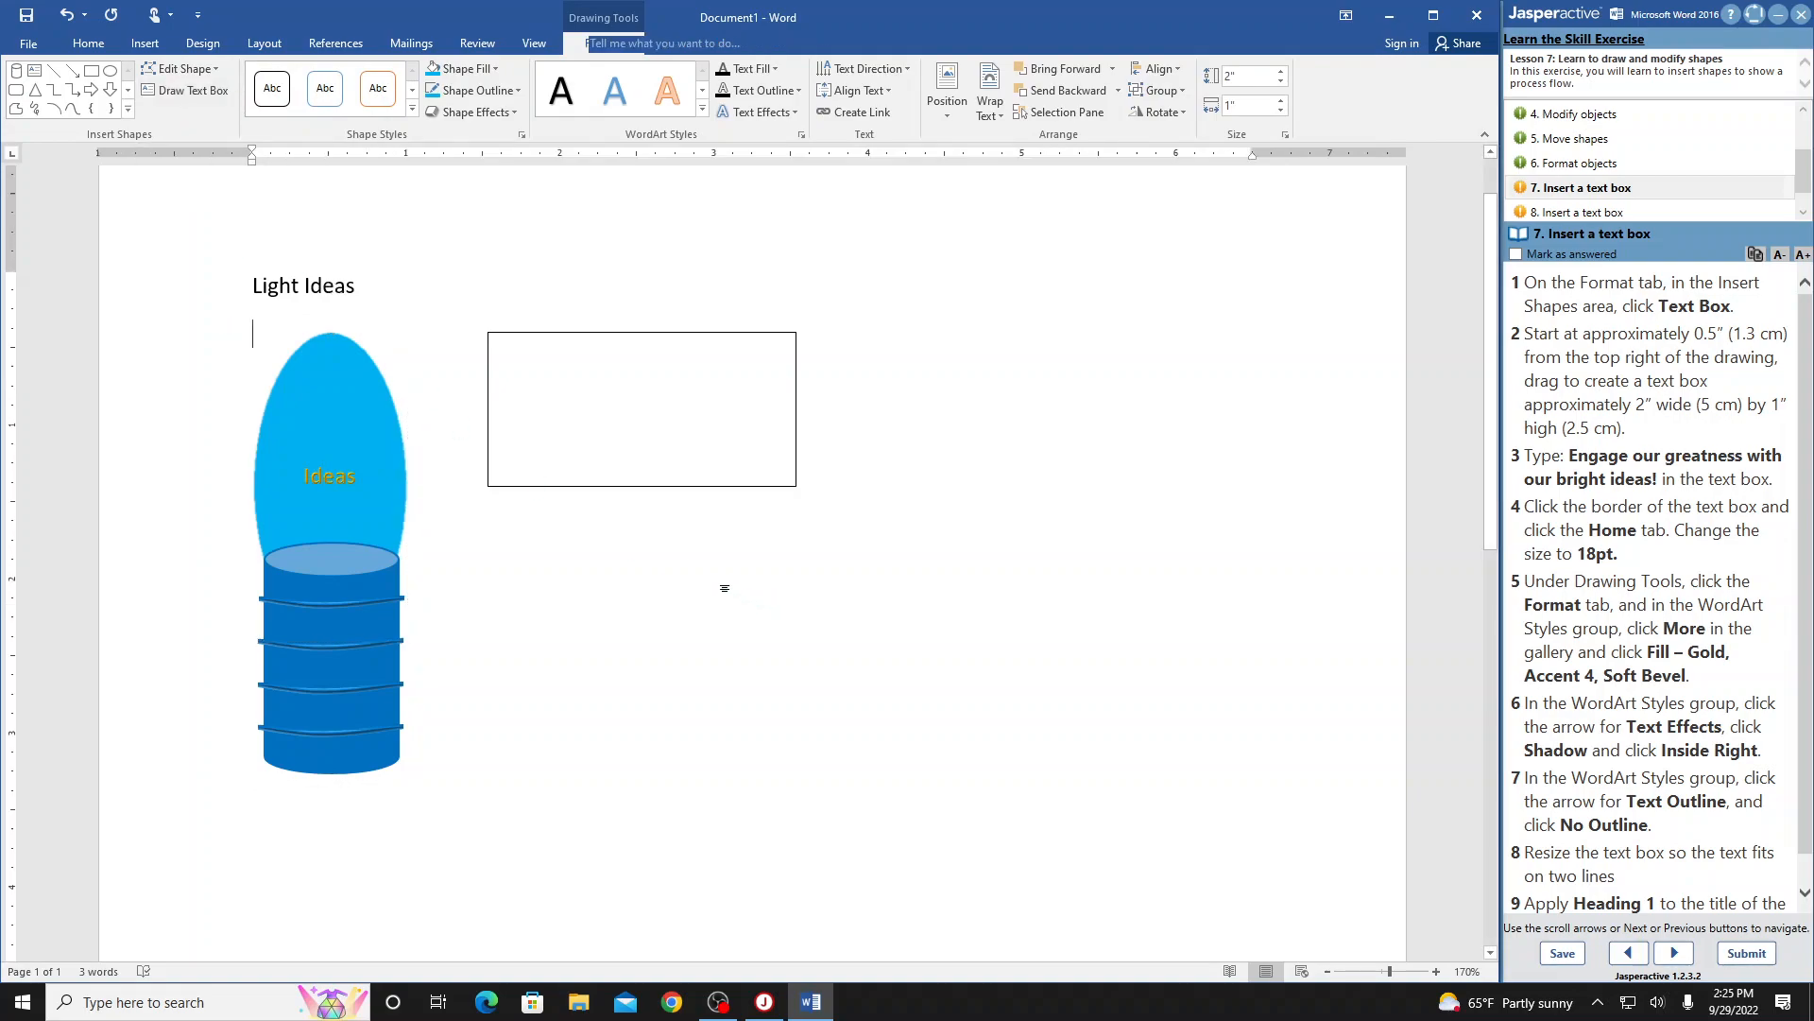
# - Enter "Engage our greatness with our bright ideas!" in the empty text box
pyautogui.click(585, 367)
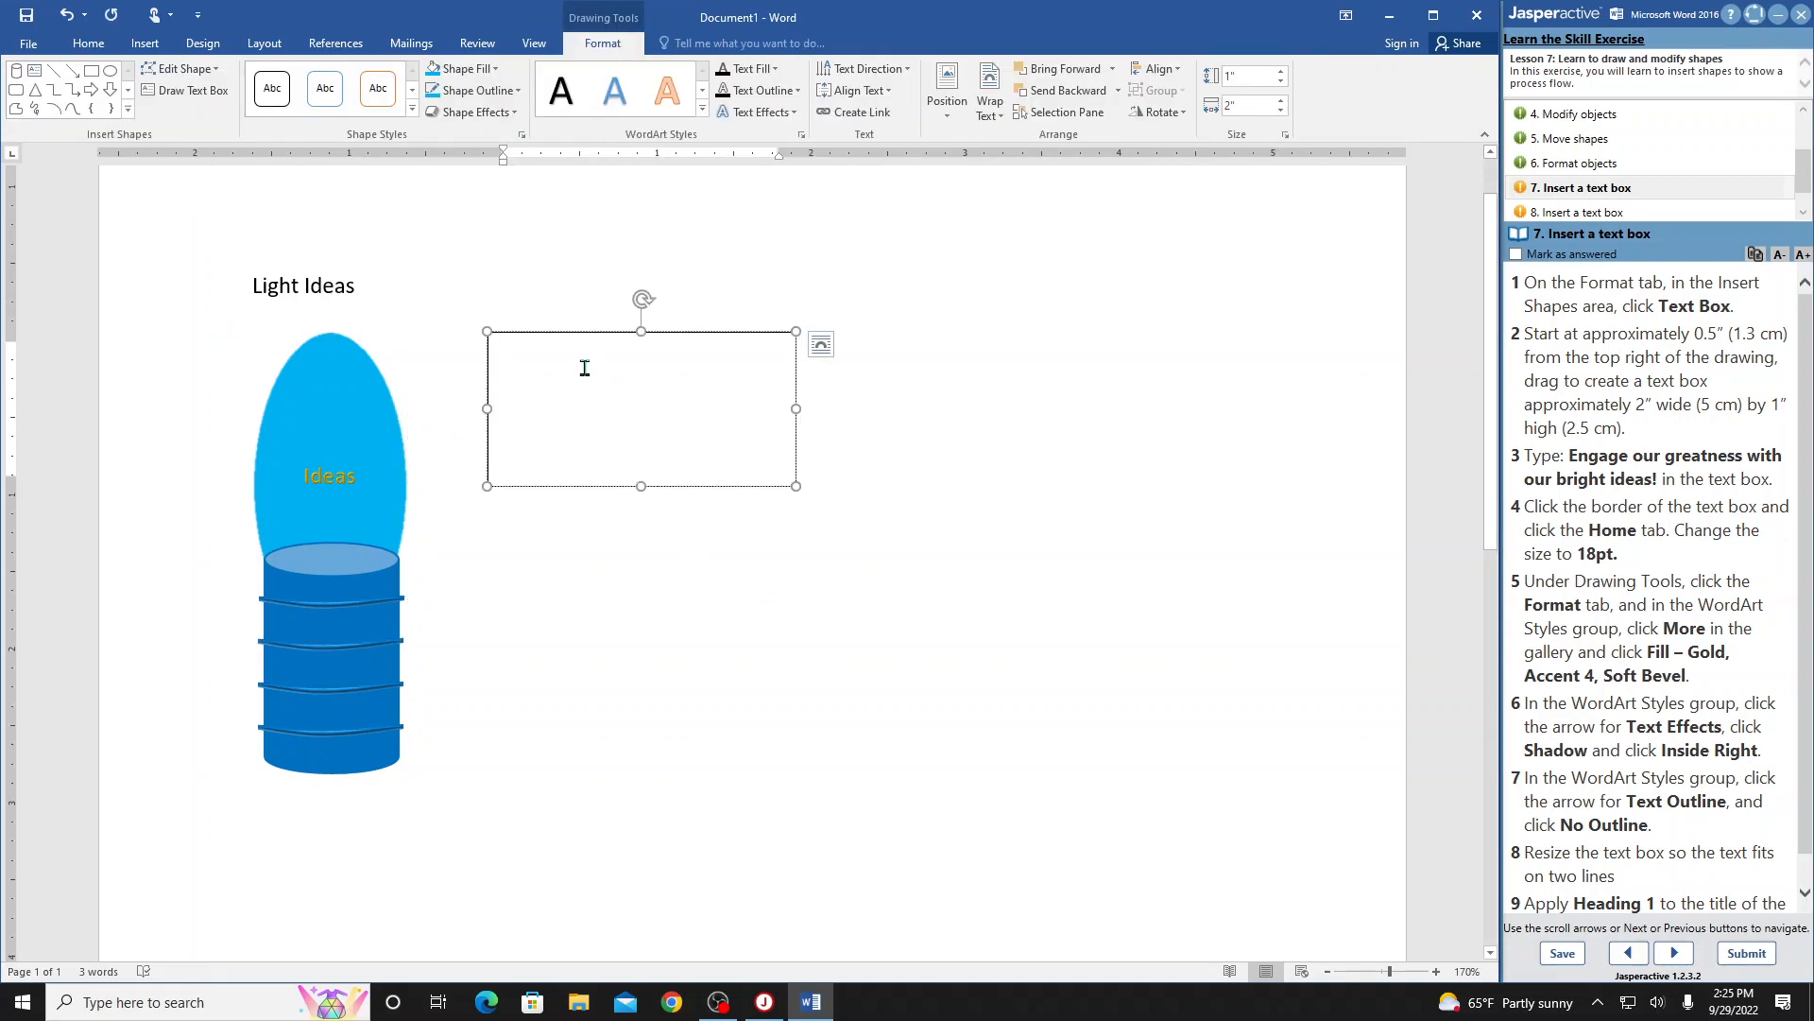
pyautogui.write('Engage our great')
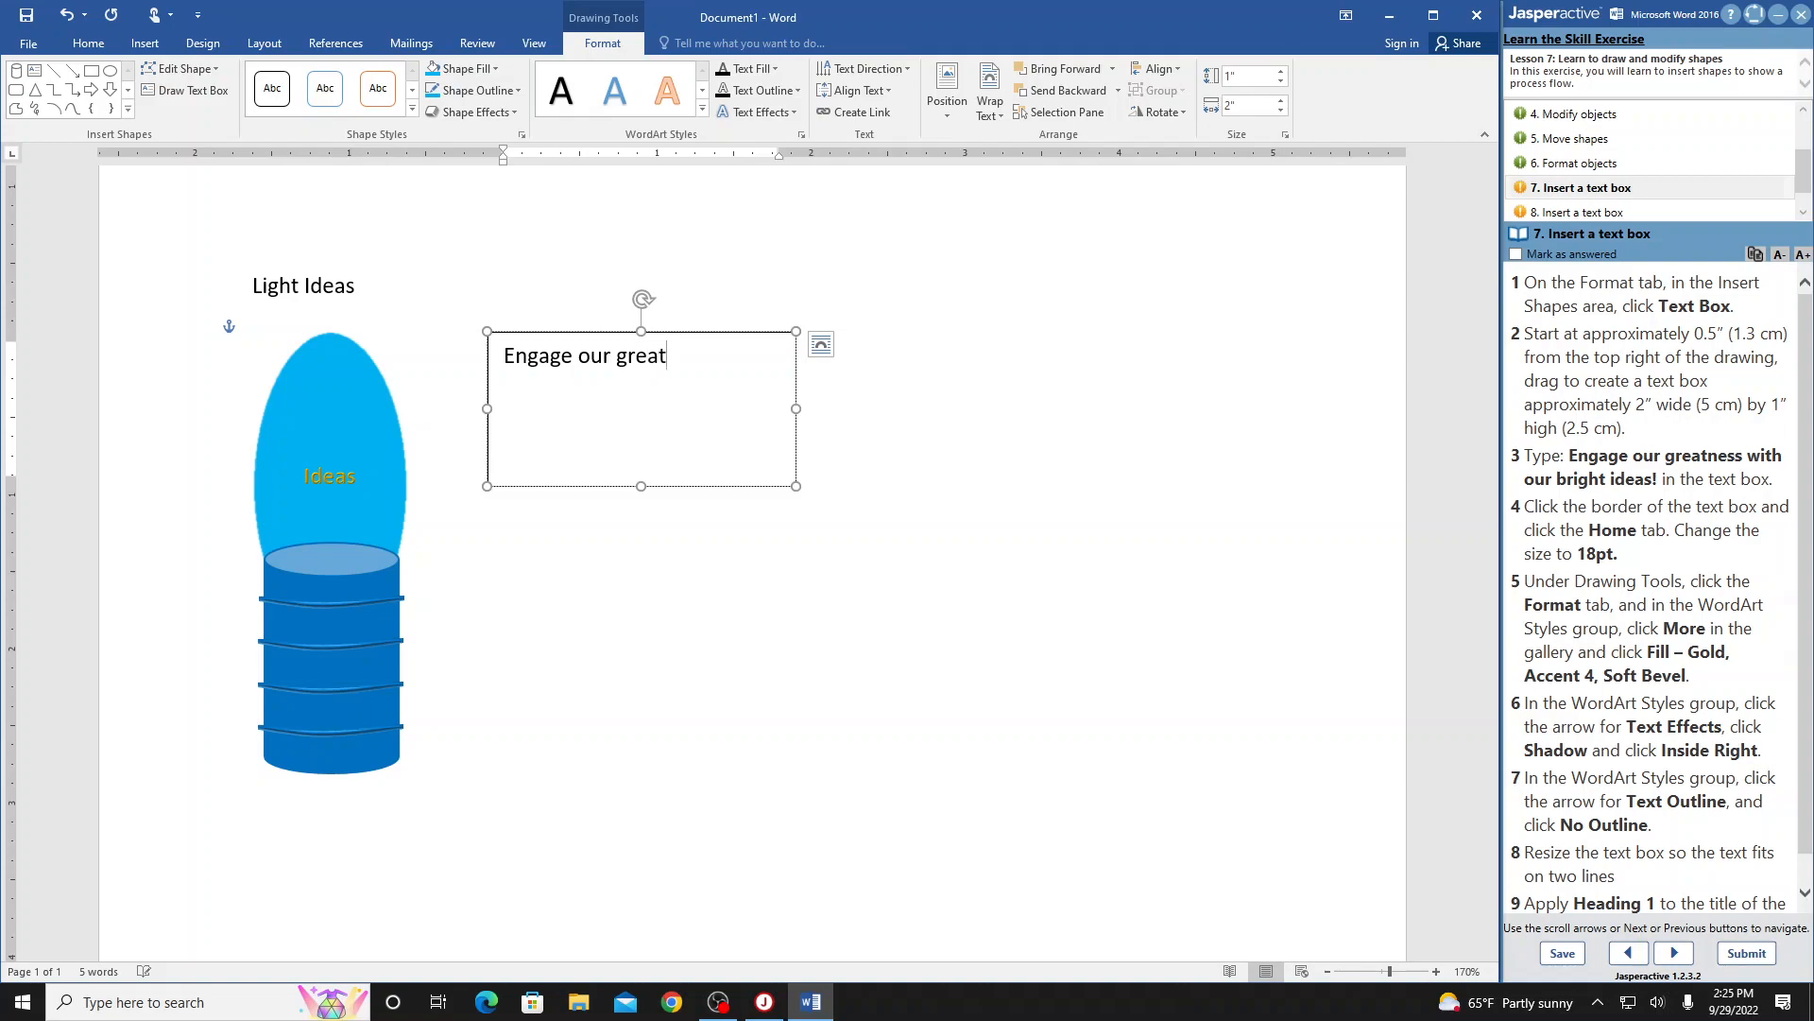
pyautogui.write('ness with our bright ideas!')
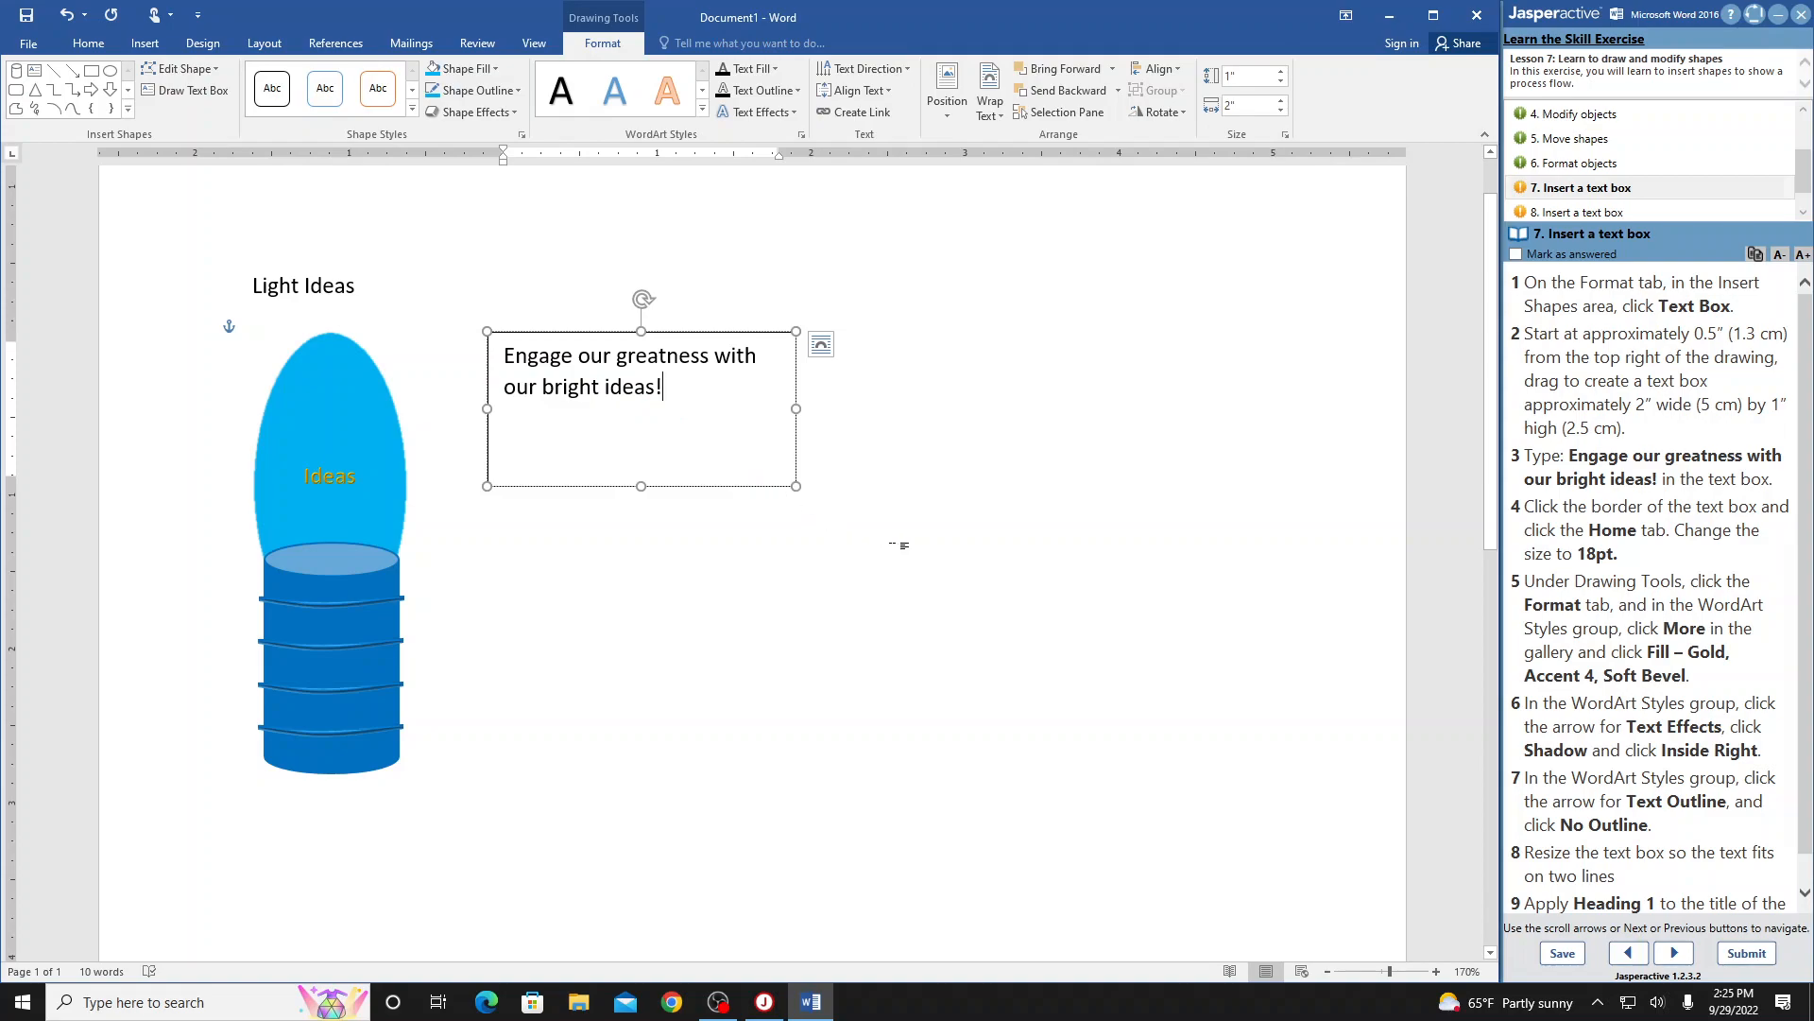
# - Select the whole text box by its border and set its font size to 18 pt
pyautogui.click(699, 486)
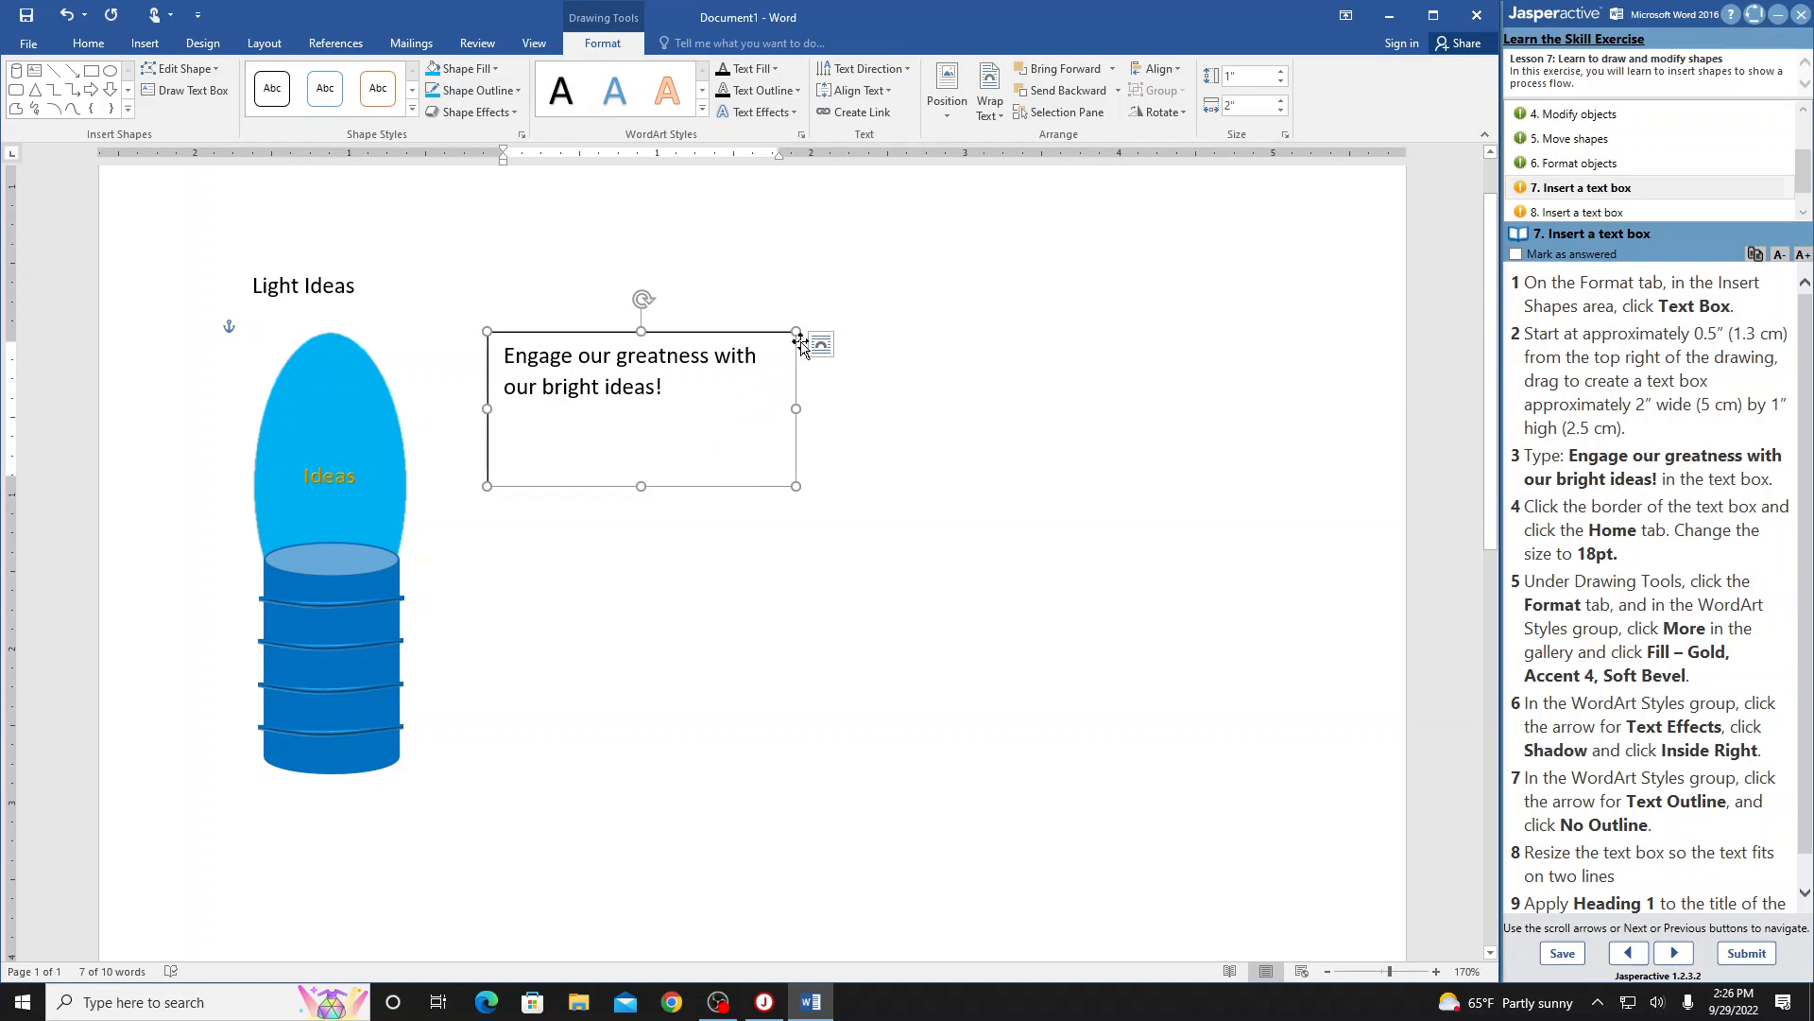
pyautogui.click(88, 45)
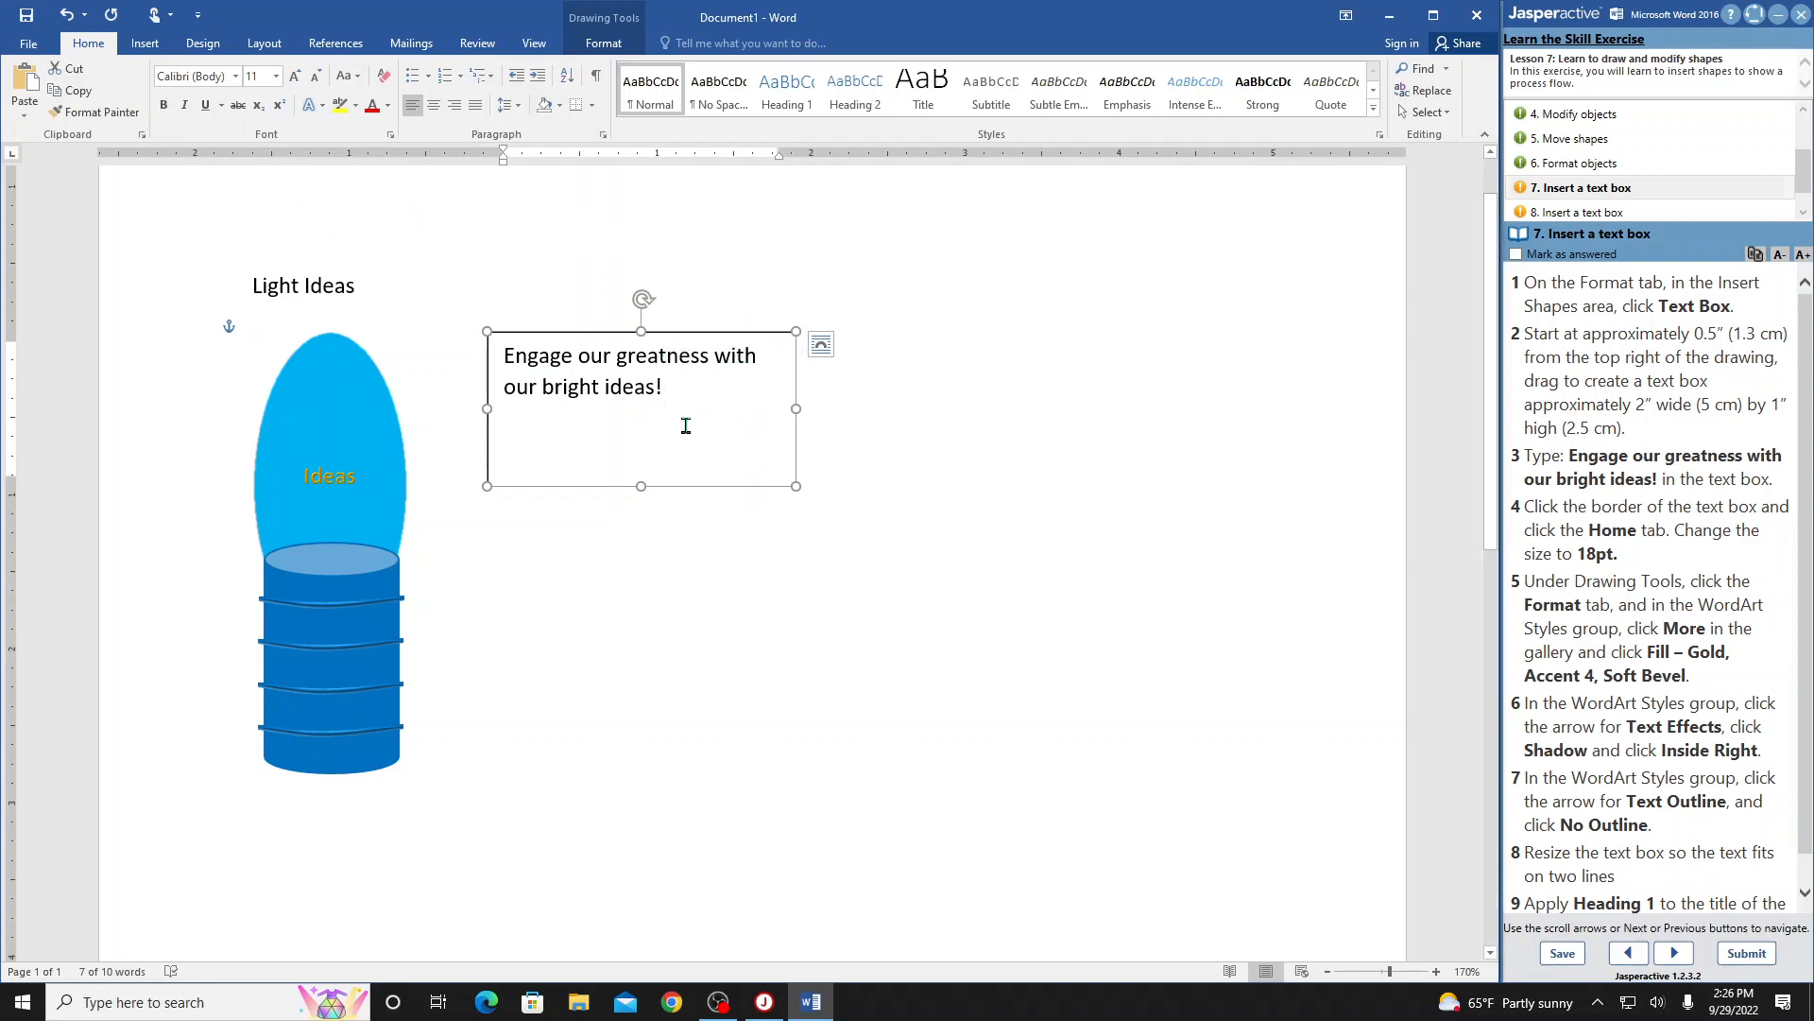
pyautogui.click(276, 76)
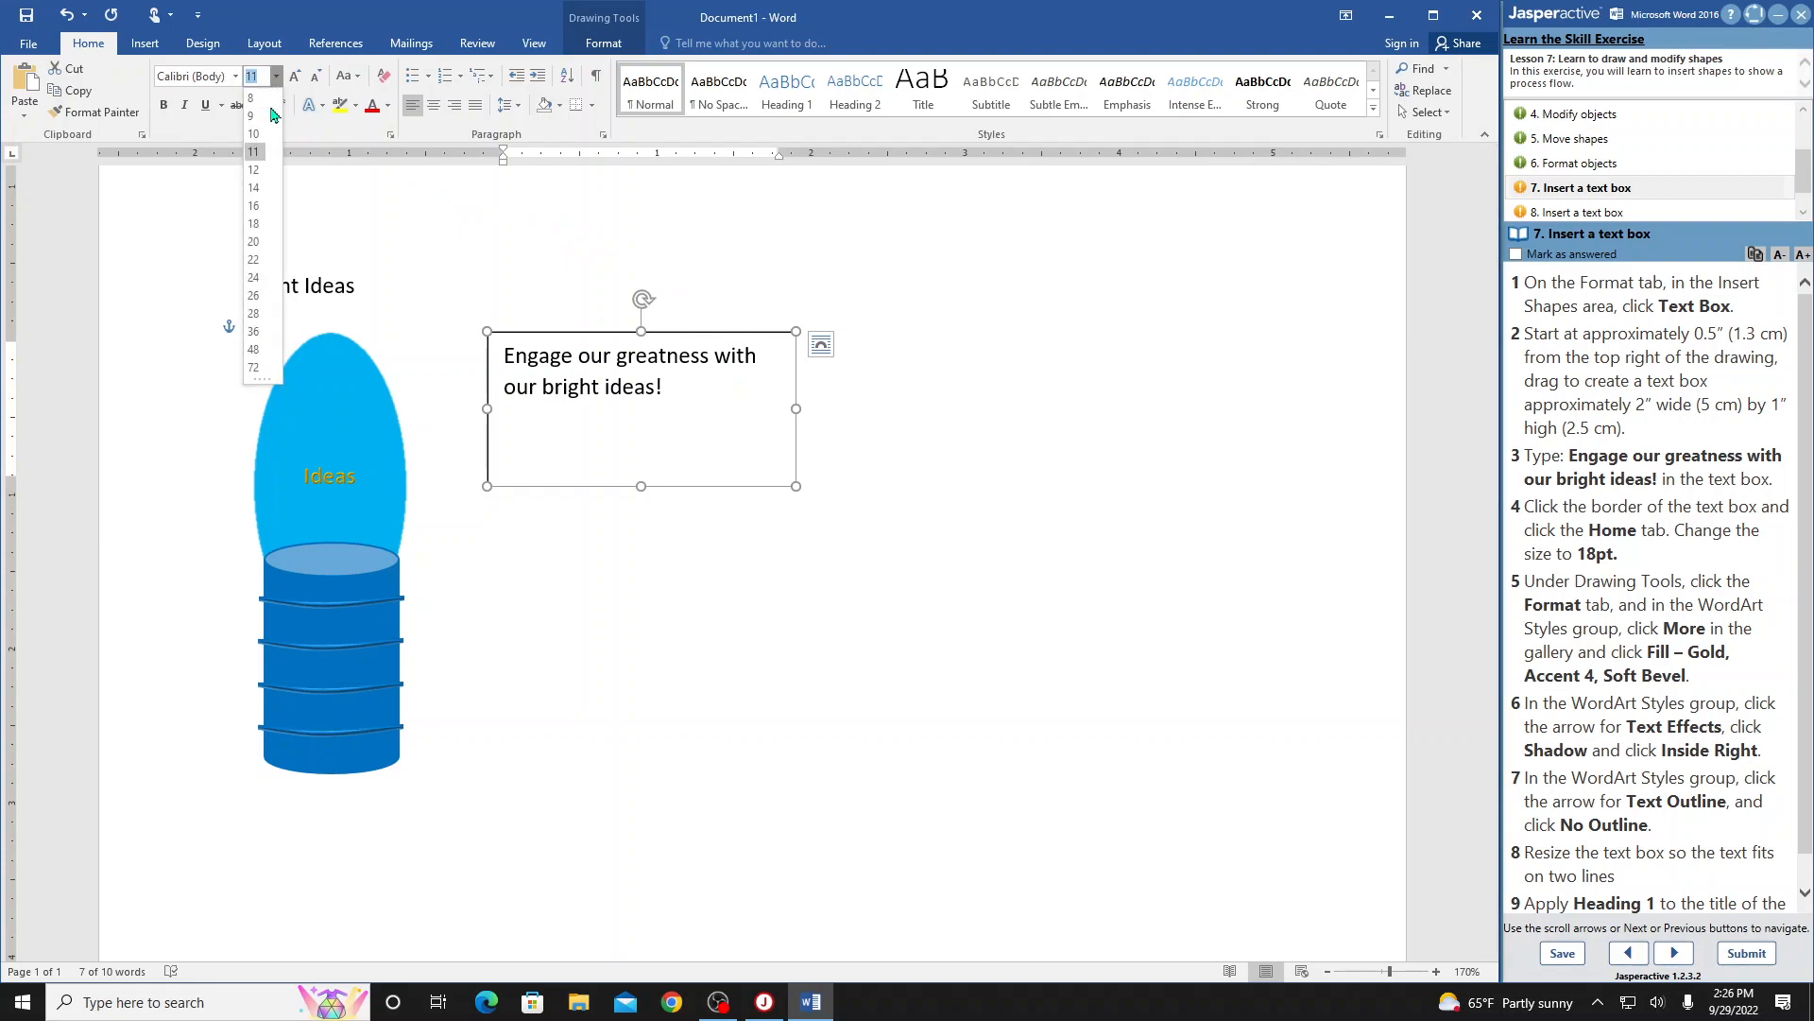
pyautogui.click(253, 224)
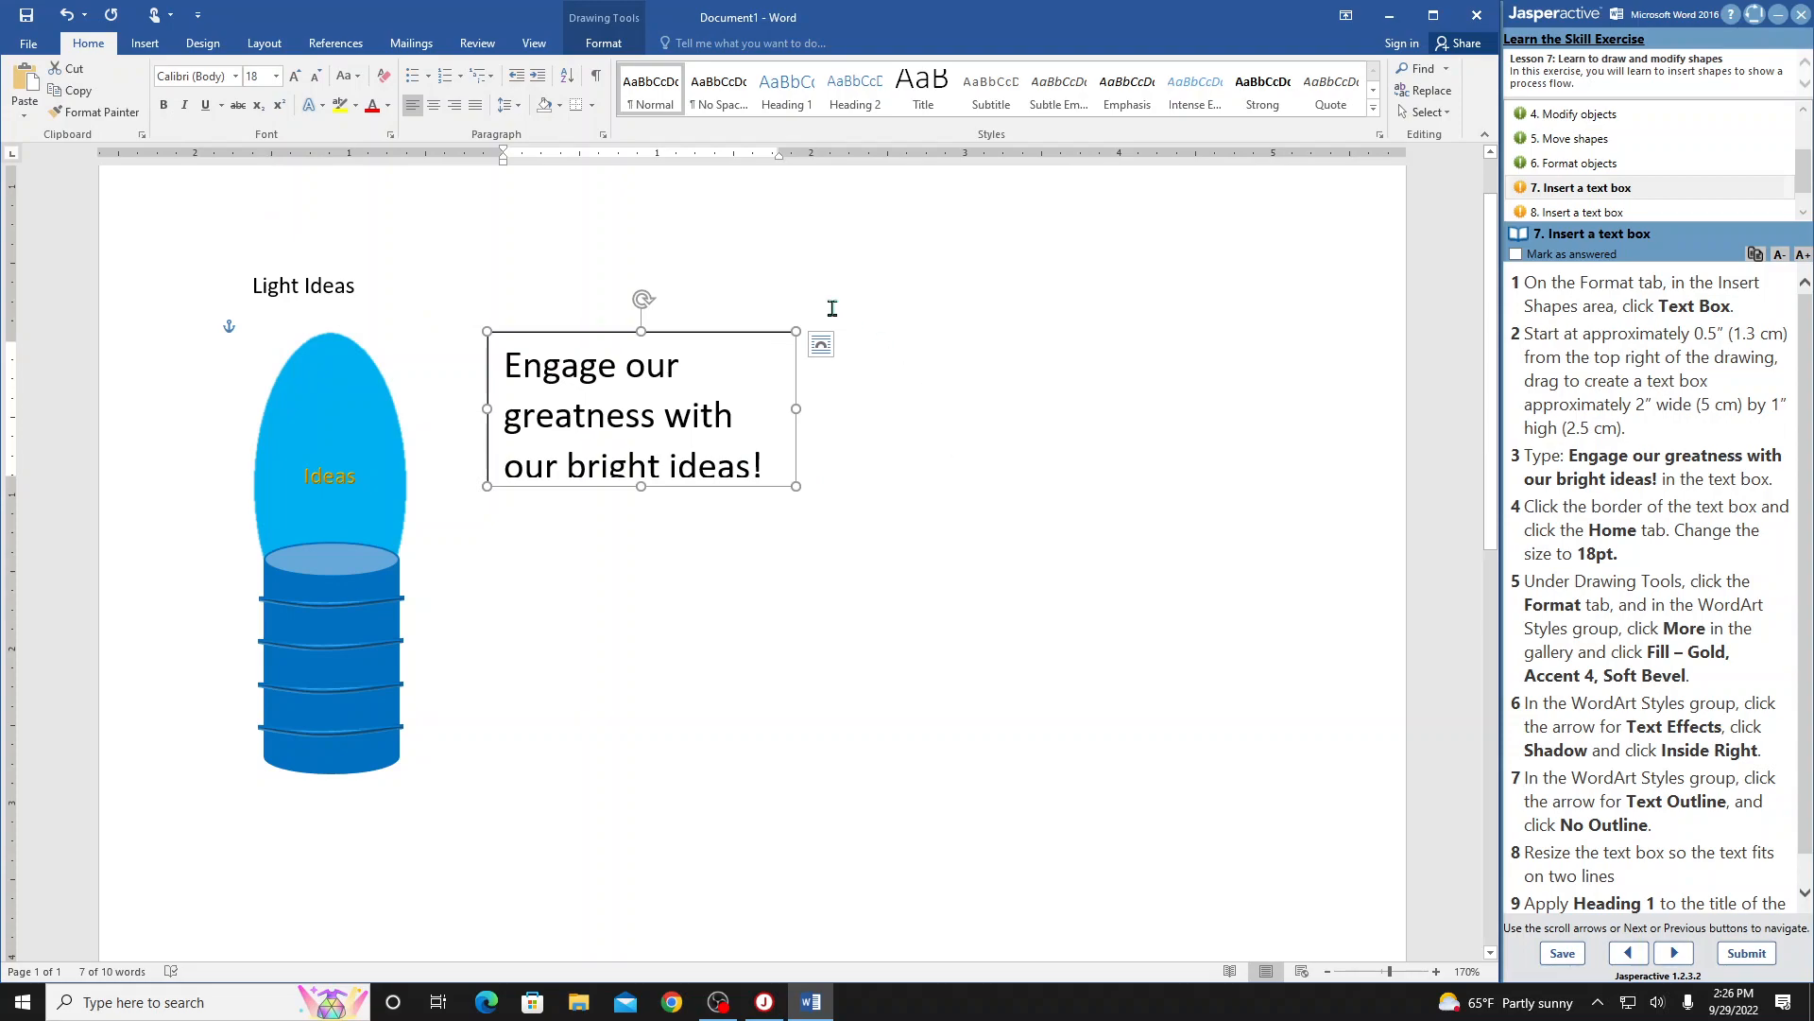
# - Apply the WordArt style Fill - Gold, Accent 4, Soft Bevel and the Inside Right shadow to the text box's text
pyautogui.click(601, 47)
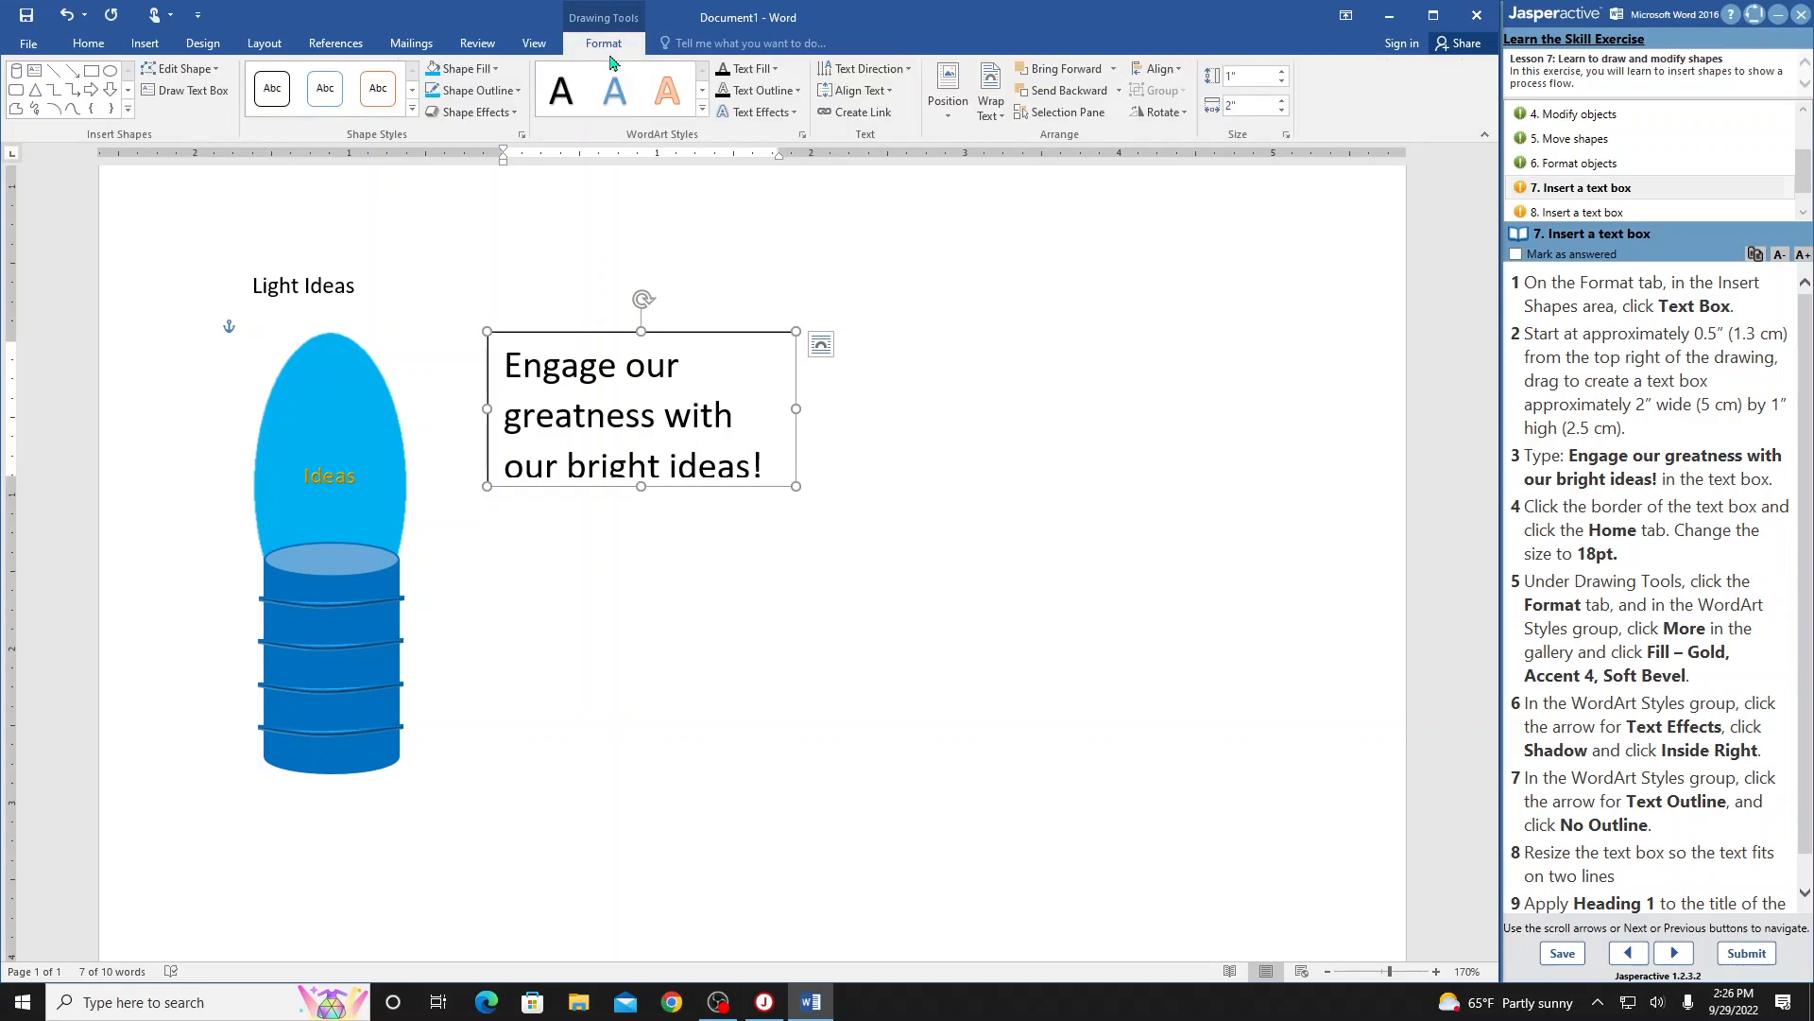
pyautogui.click(703, 111)
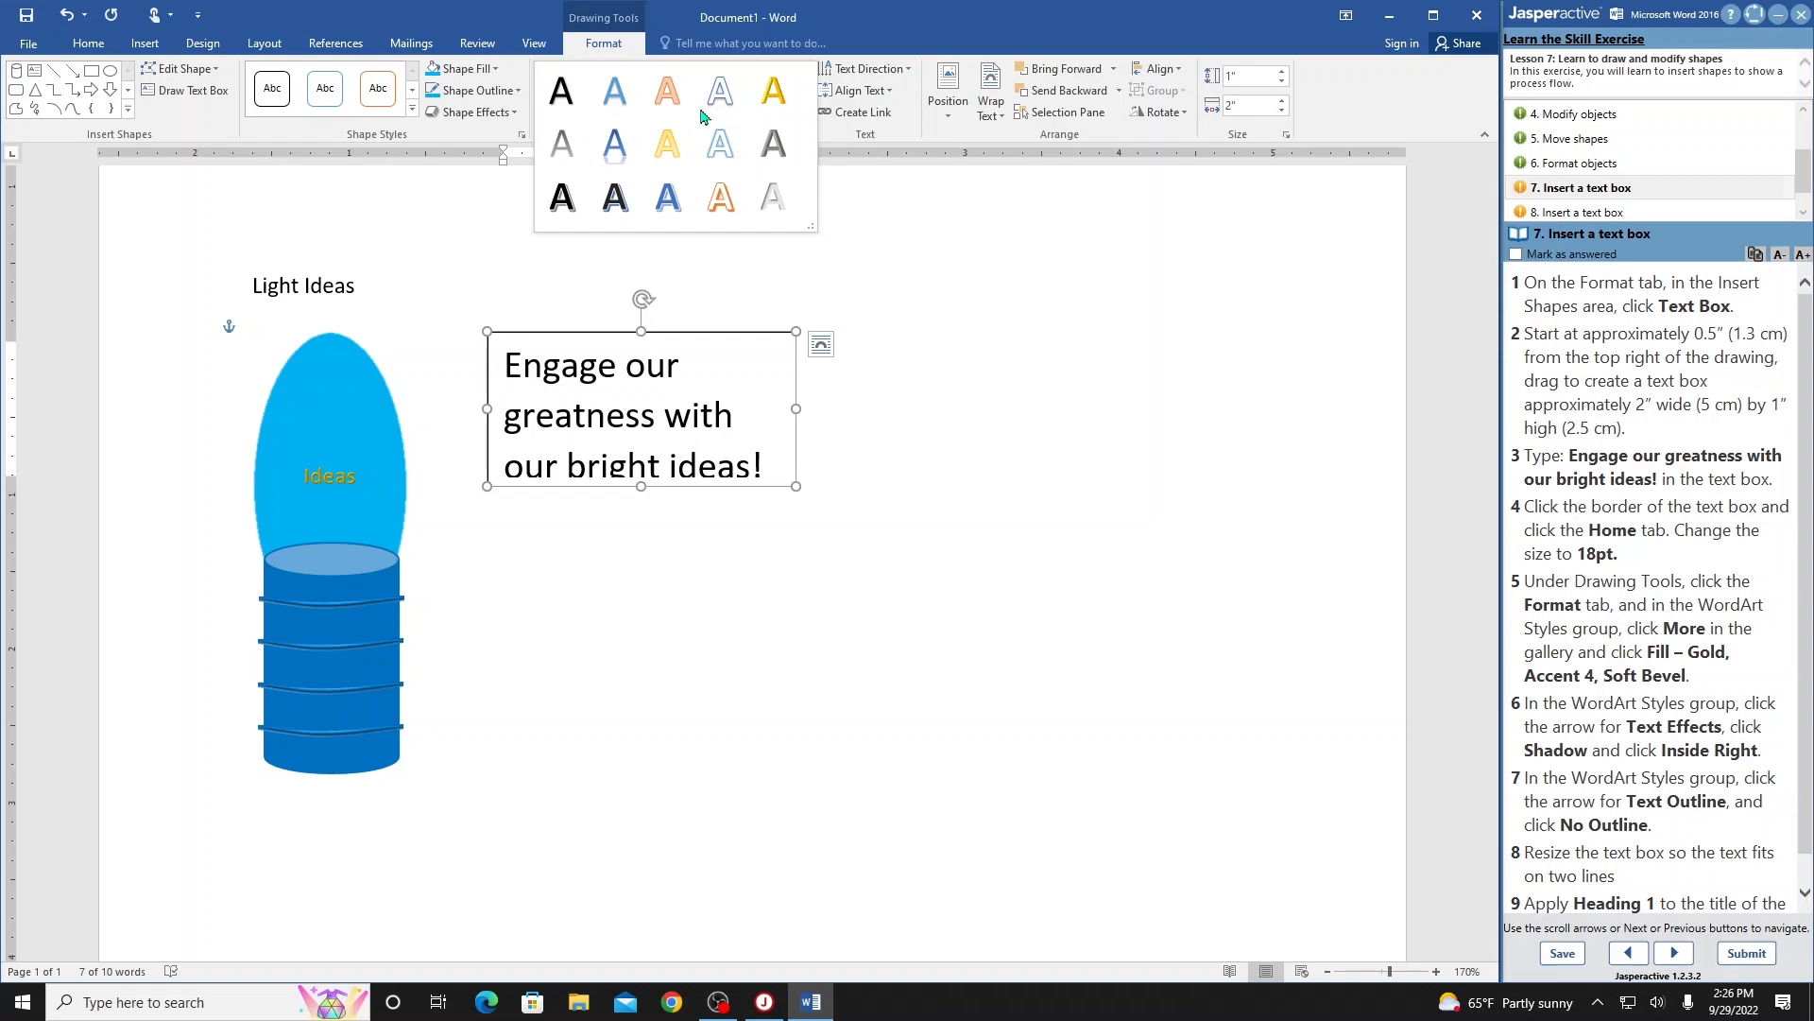
pyautogui.click(767, 104)
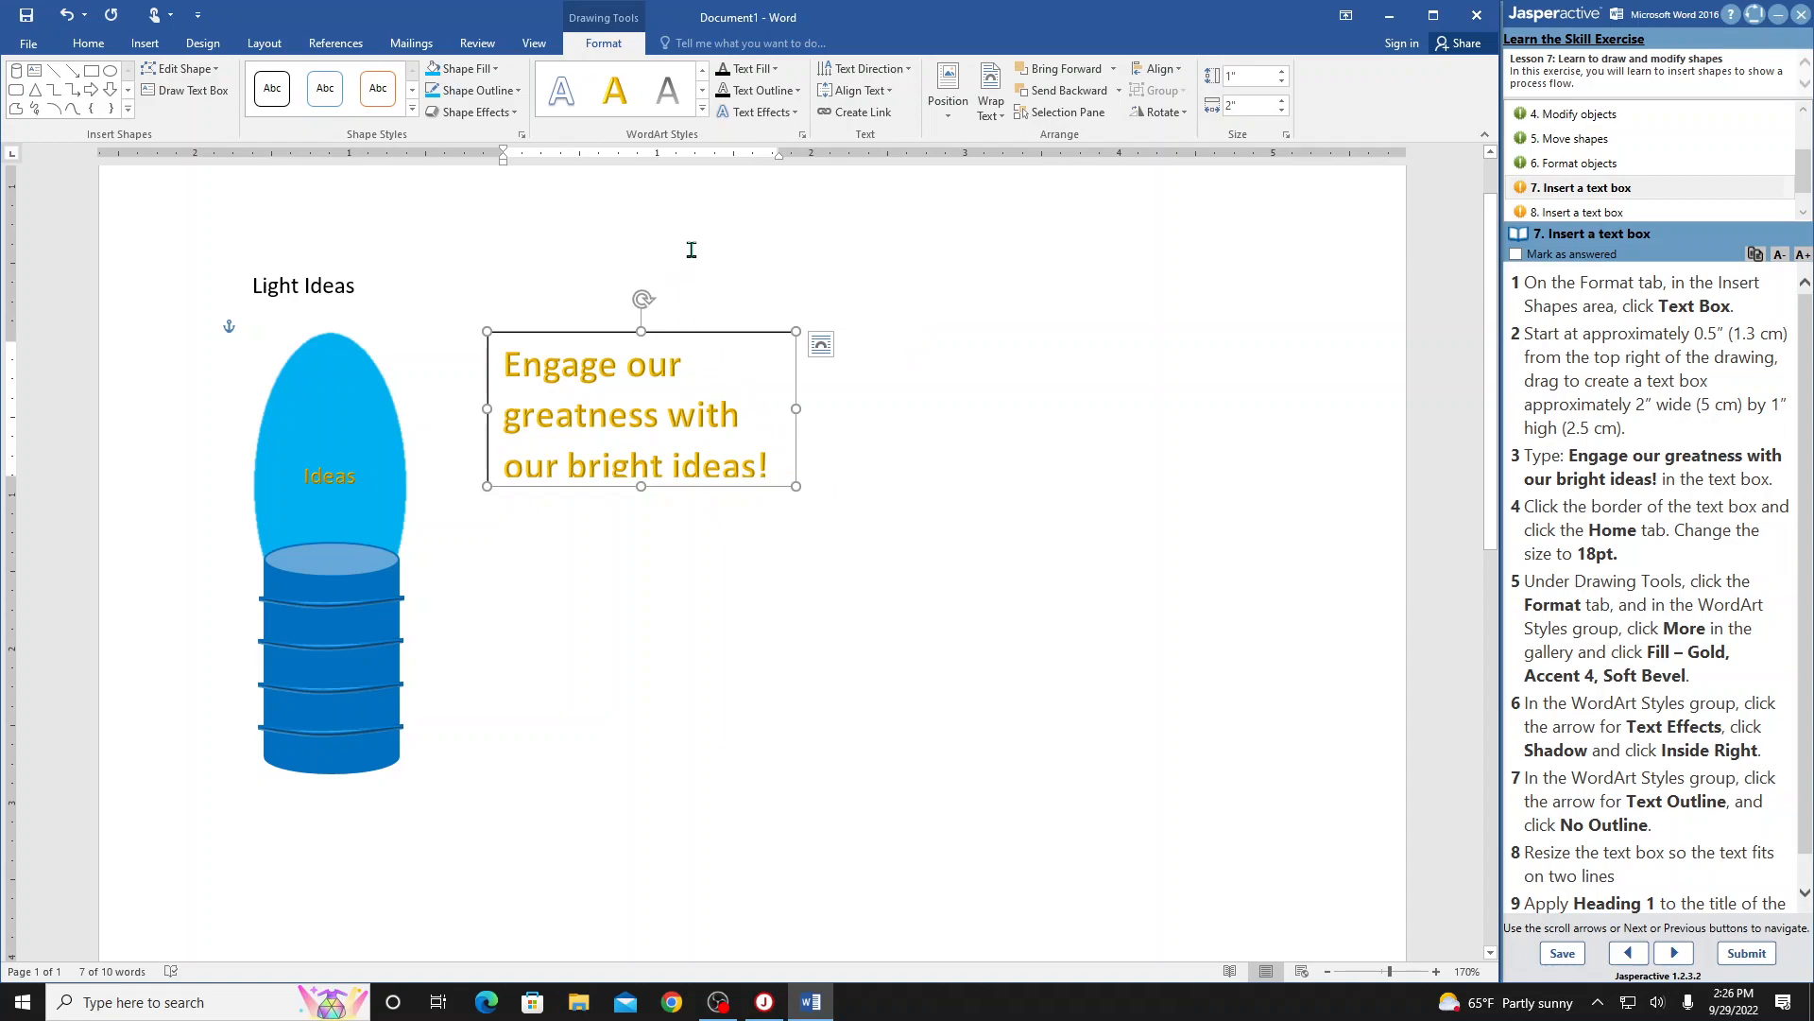
pyautogui.click(796, 114)
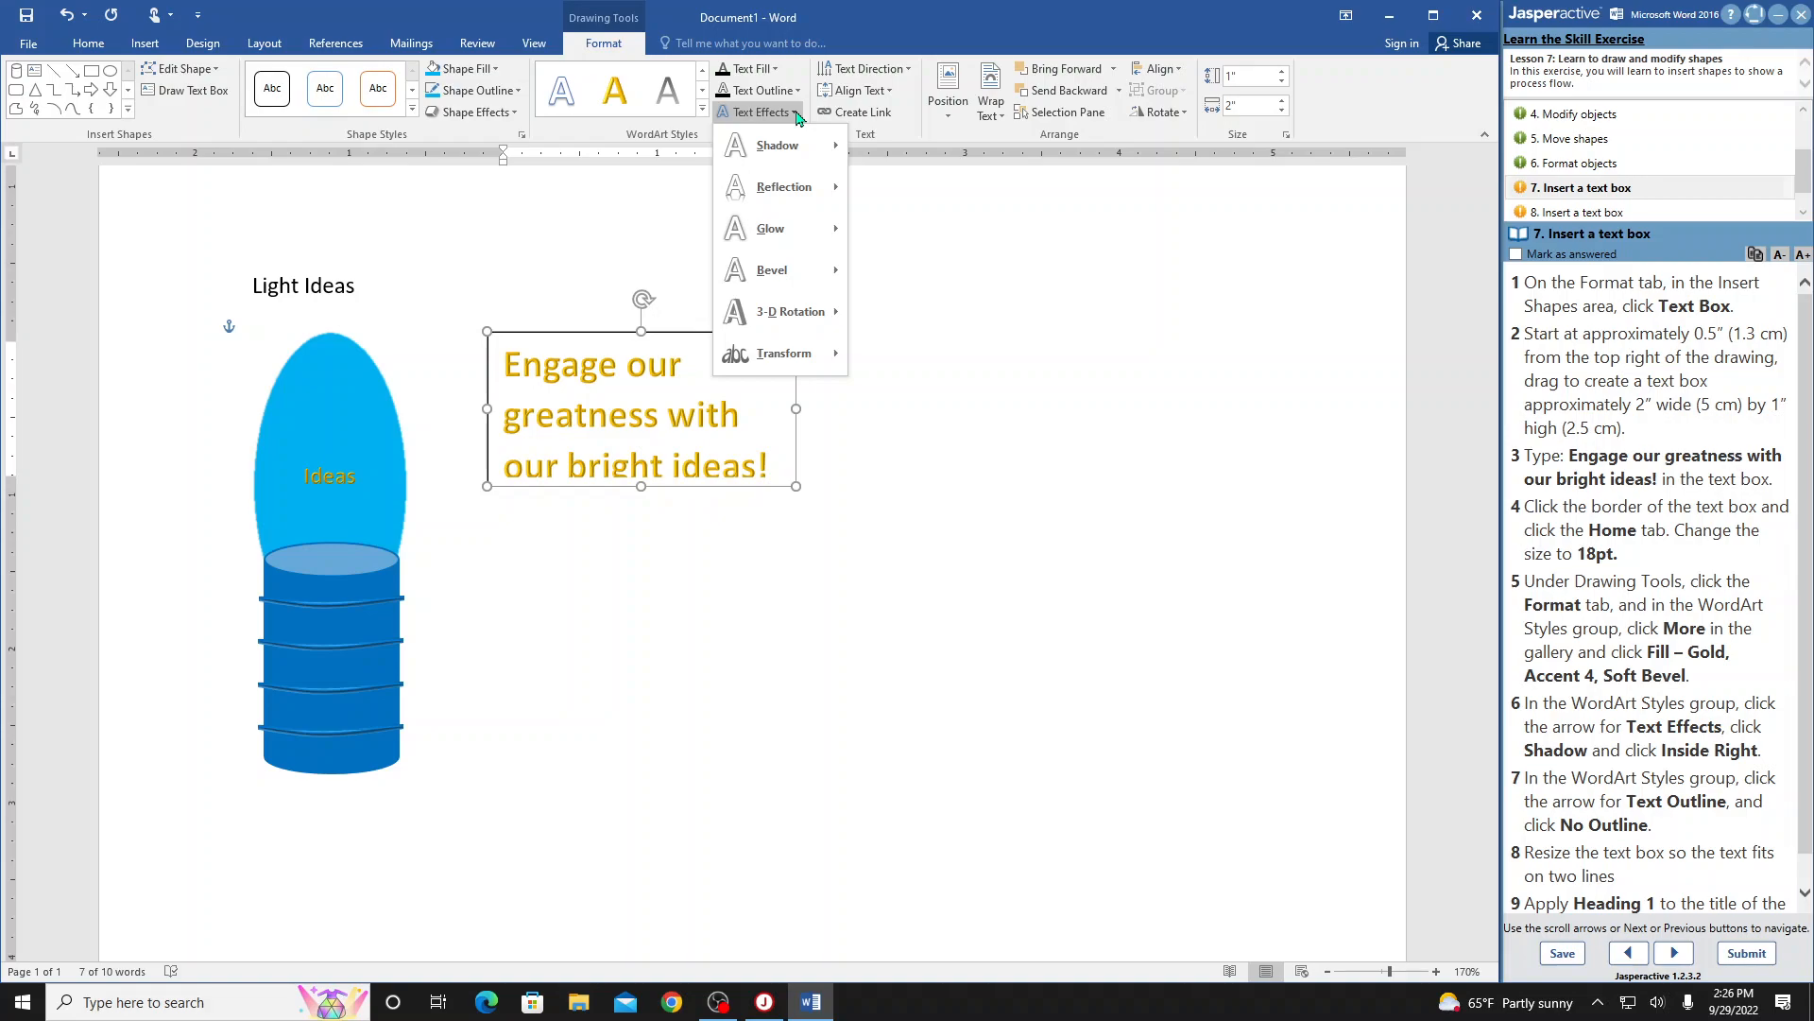
pyautogui.moveTo(790, 144)
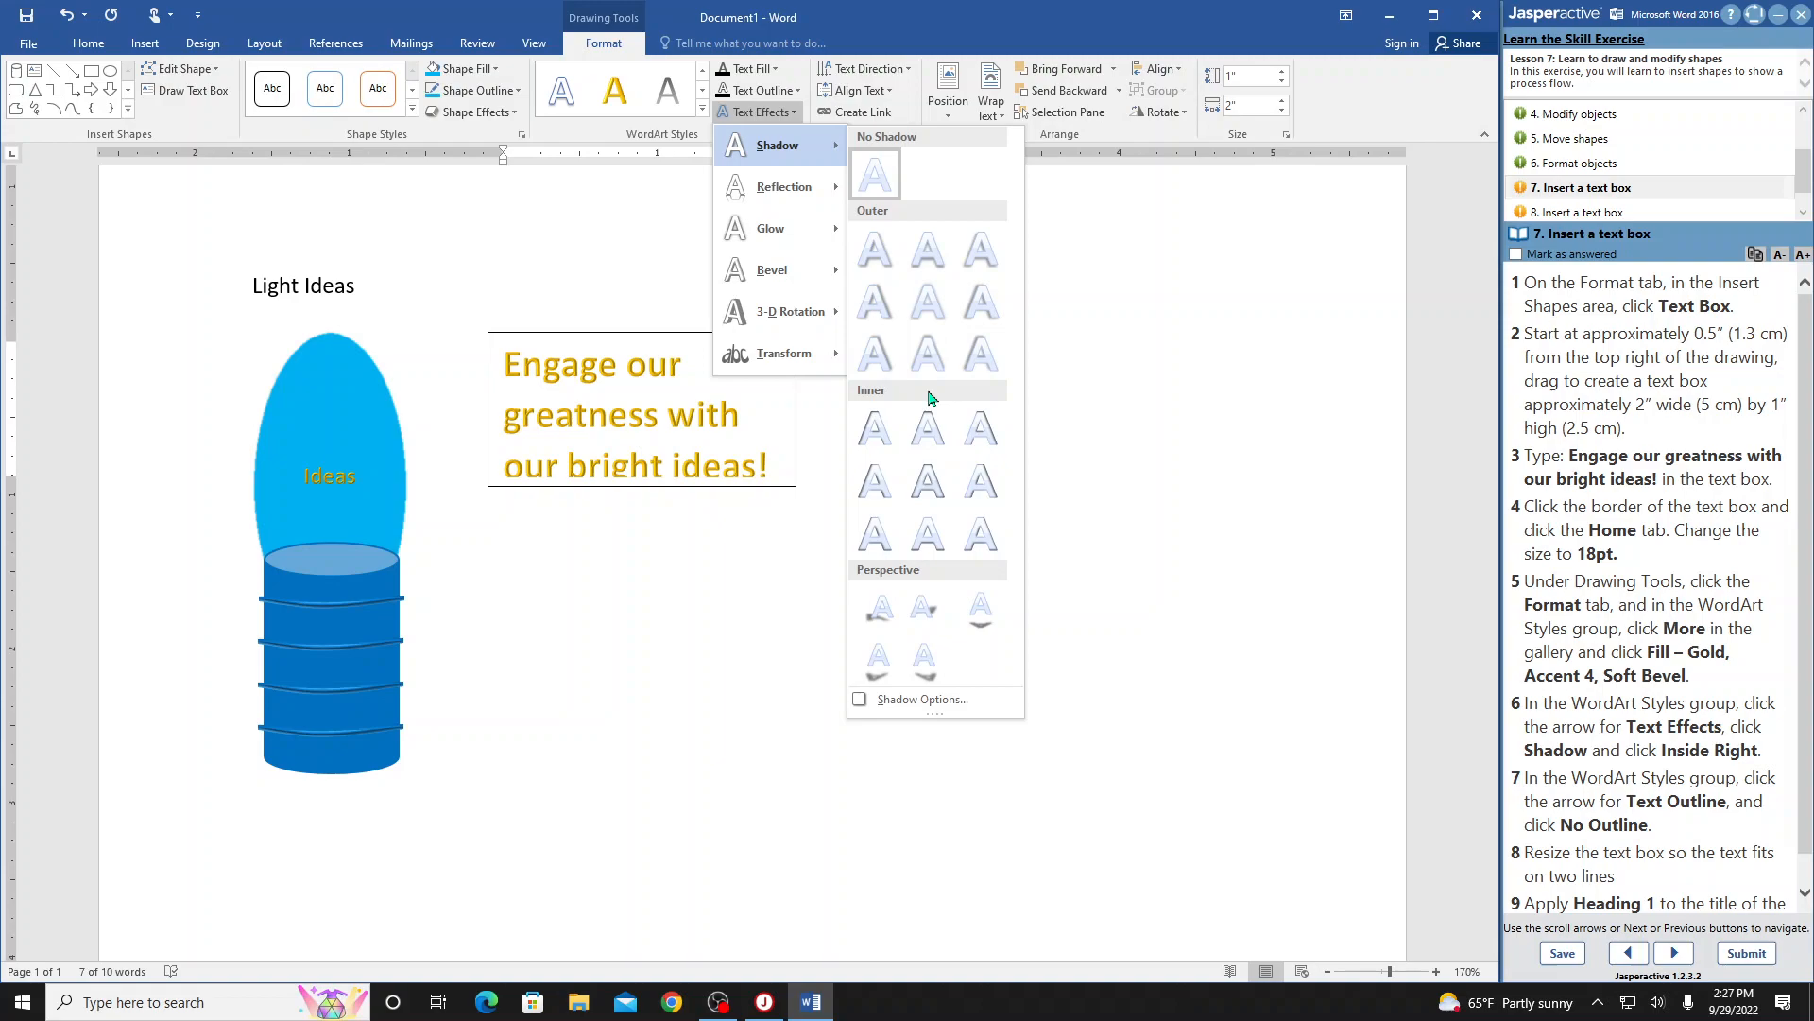
pyautogui.click(983, 481)
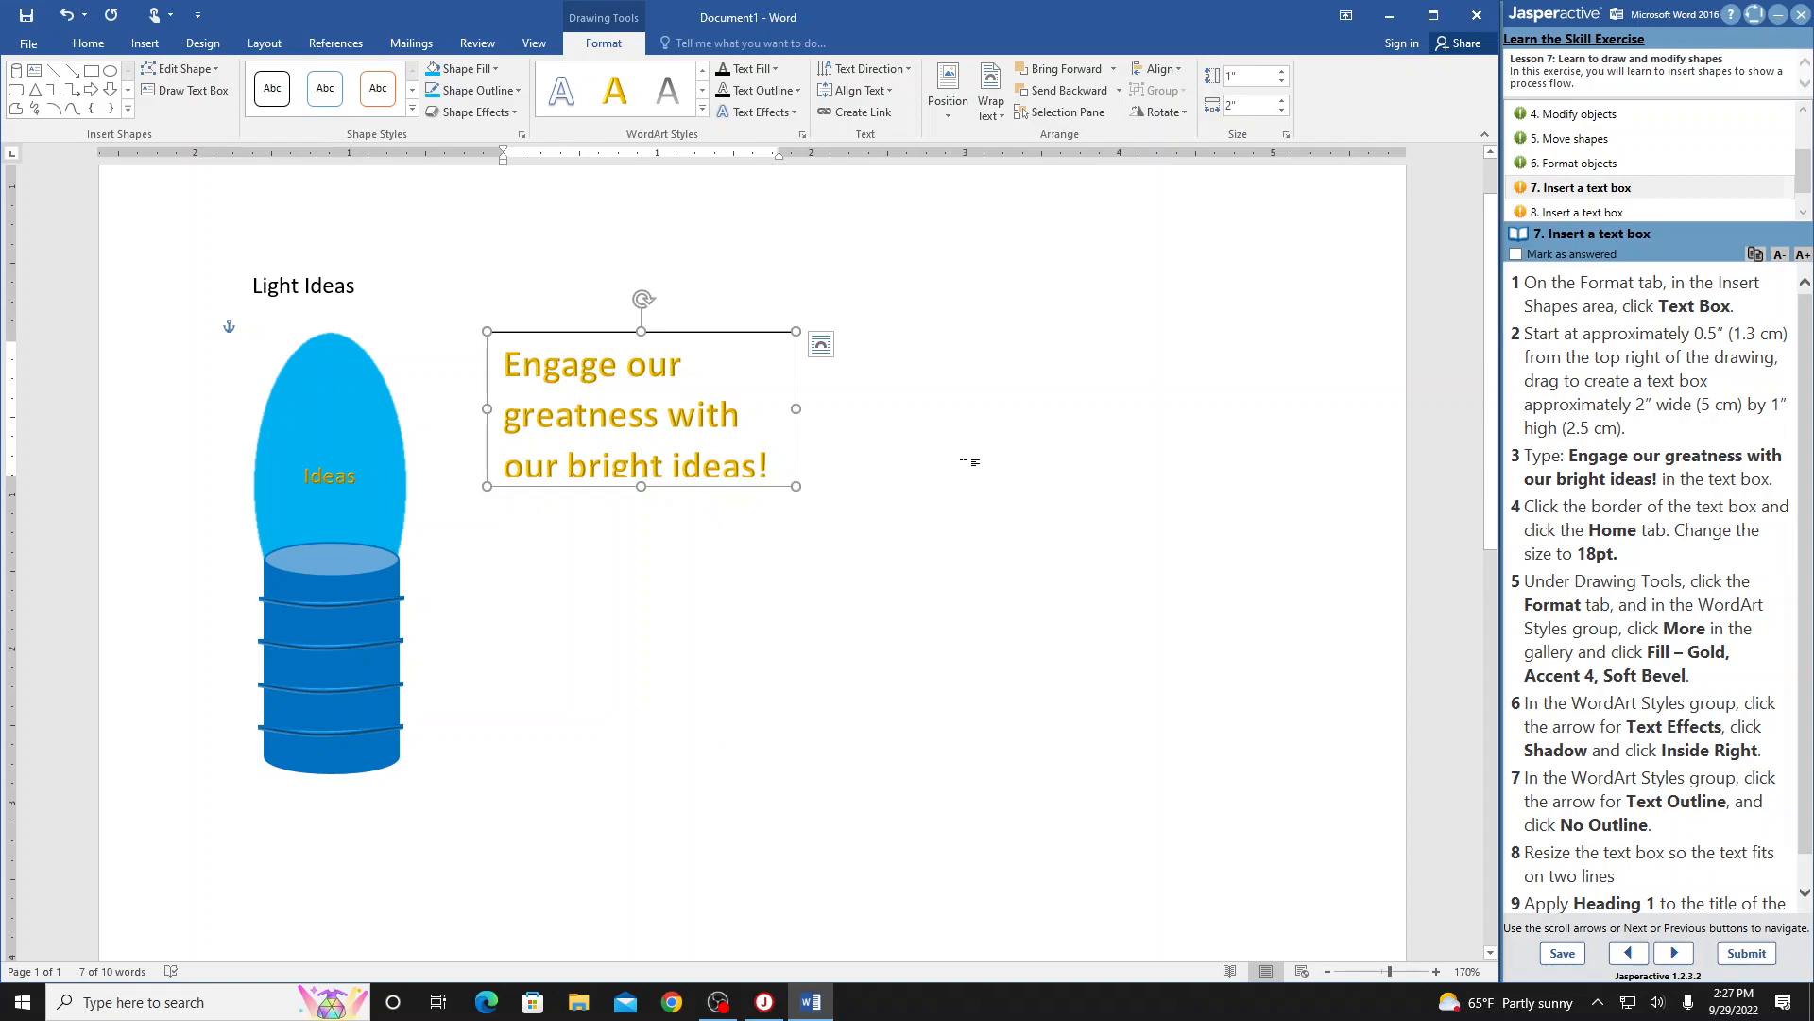
# - Set the text box's text outline to No Outline and widen the box to about 2.47" so the text fits on two lines
pyautogui.scroll(-1, 1597, 643)
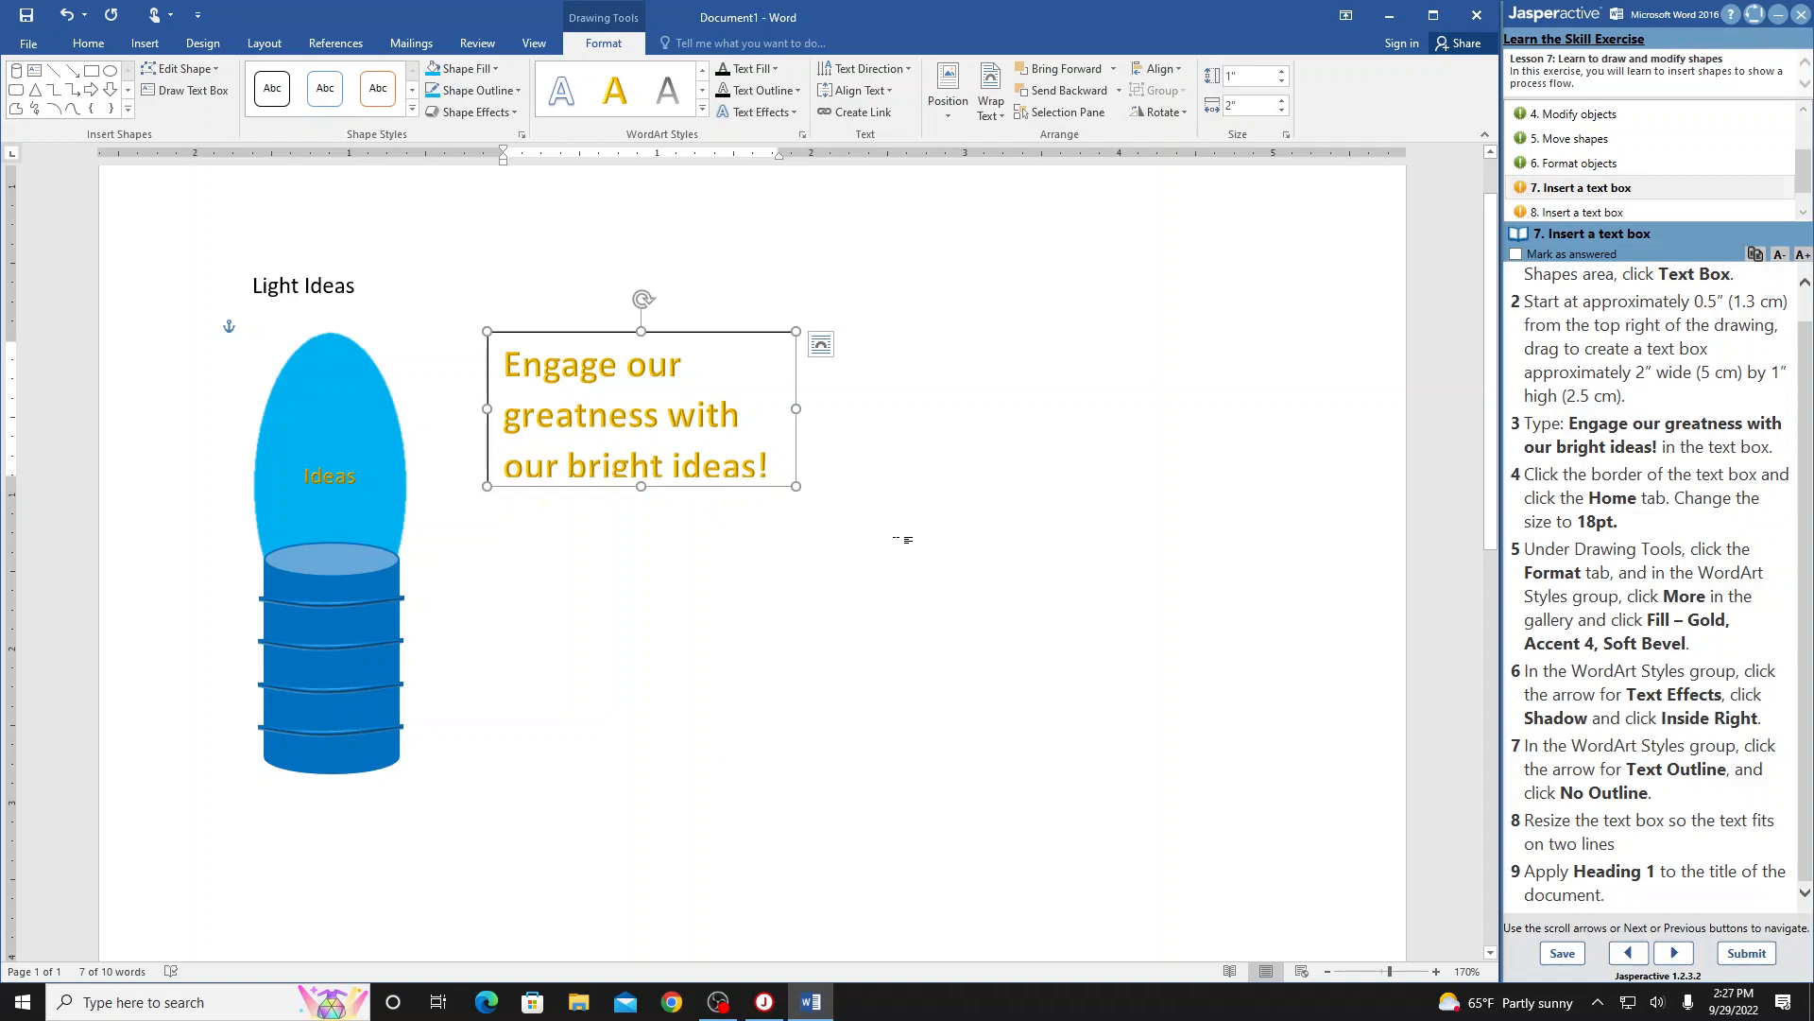
pyautogui.click(800, 91)
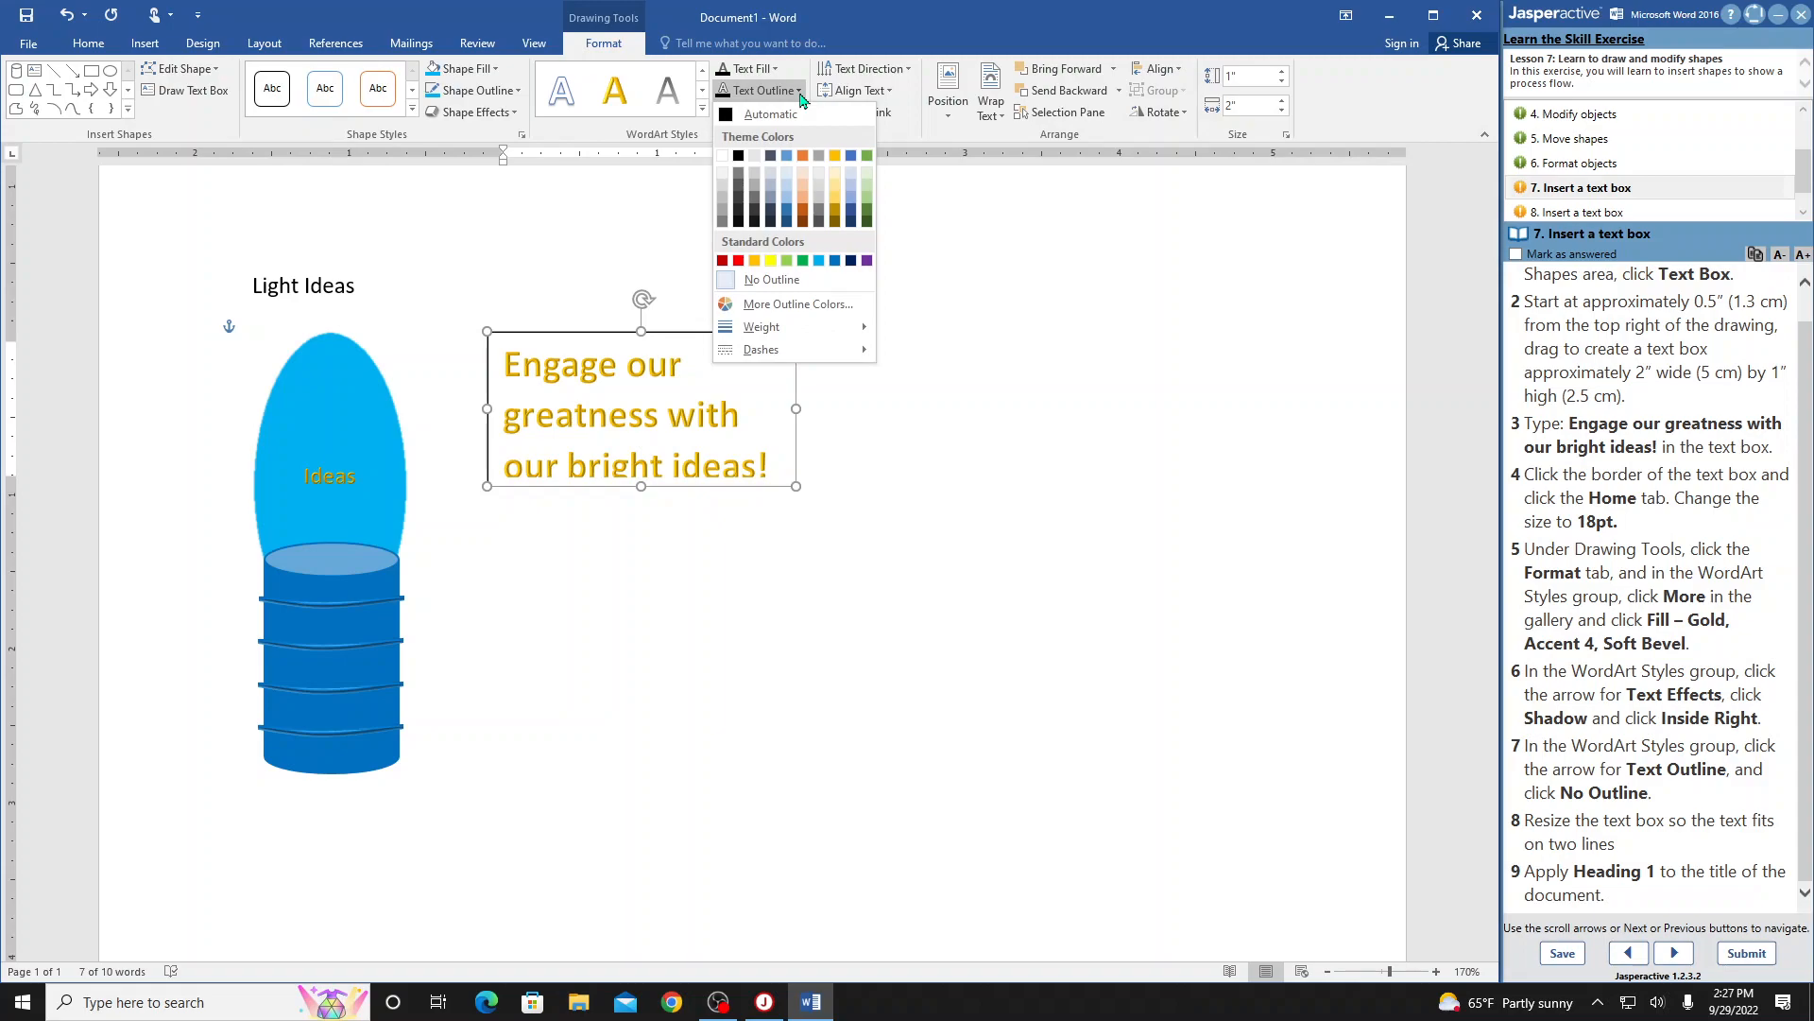
pyautogui.click(729, 289)
pyautogui.click(887, 420)
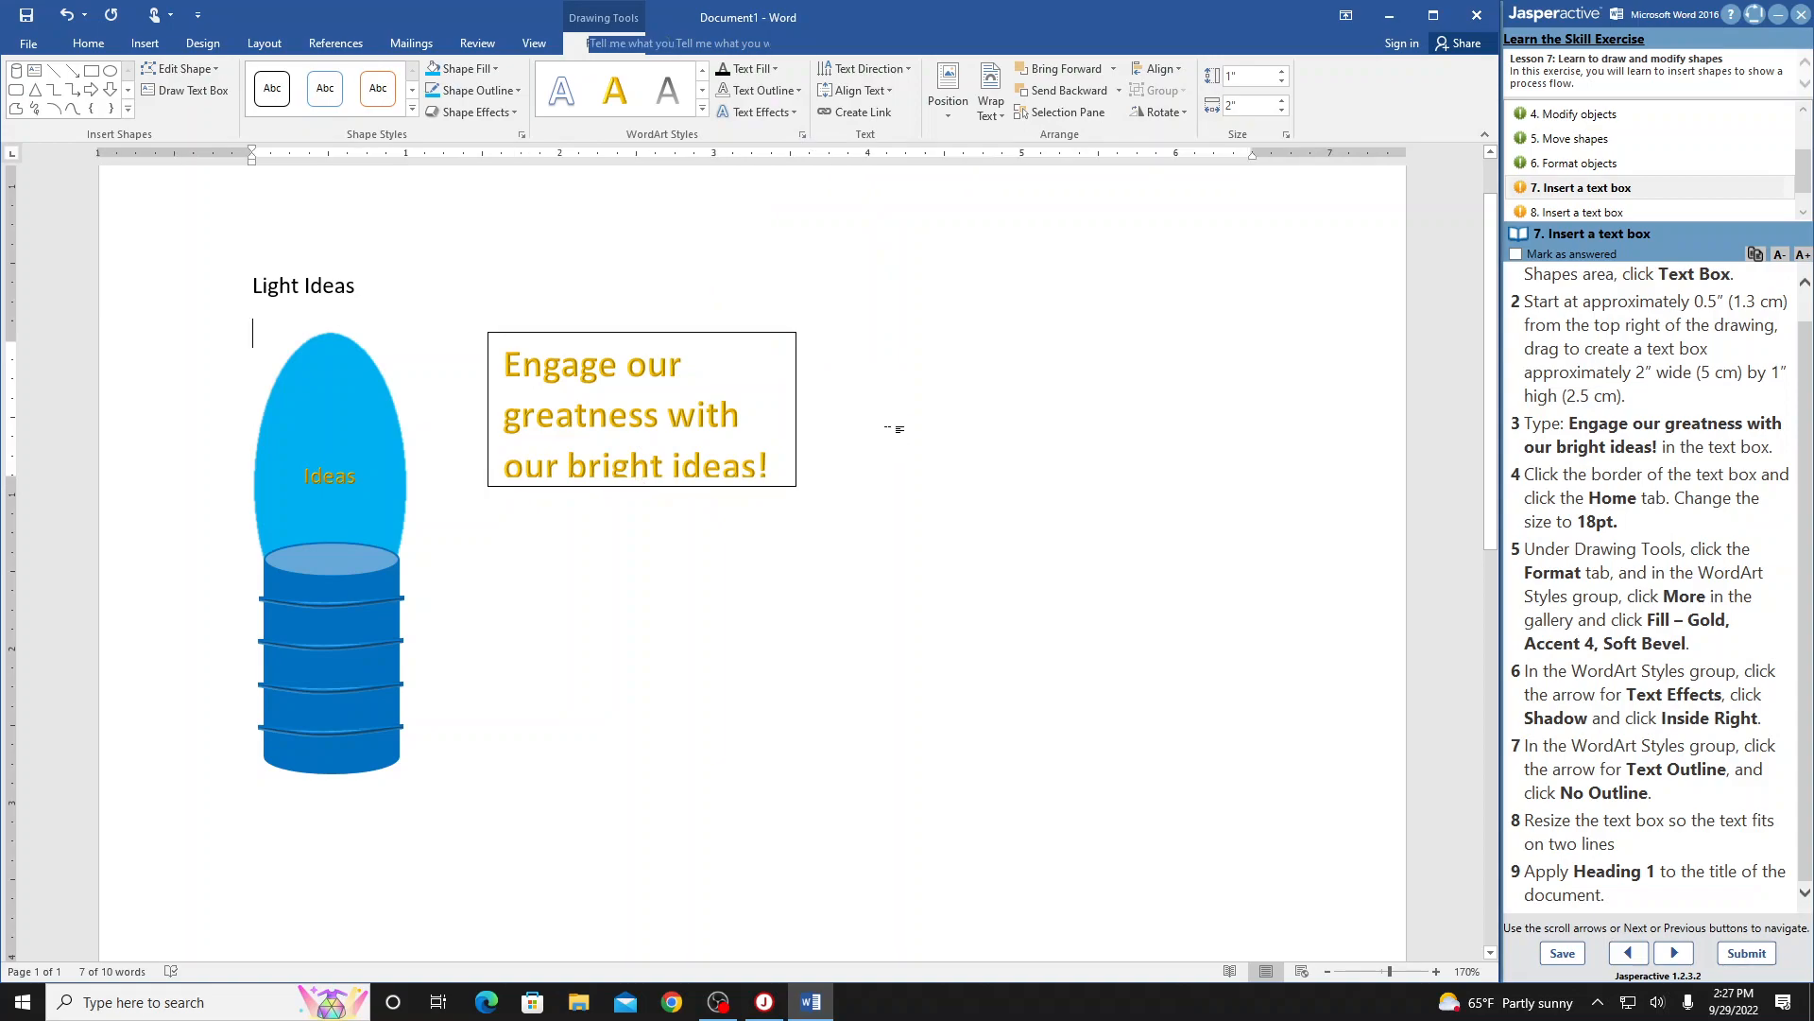
pyautogui.click(759, 387)
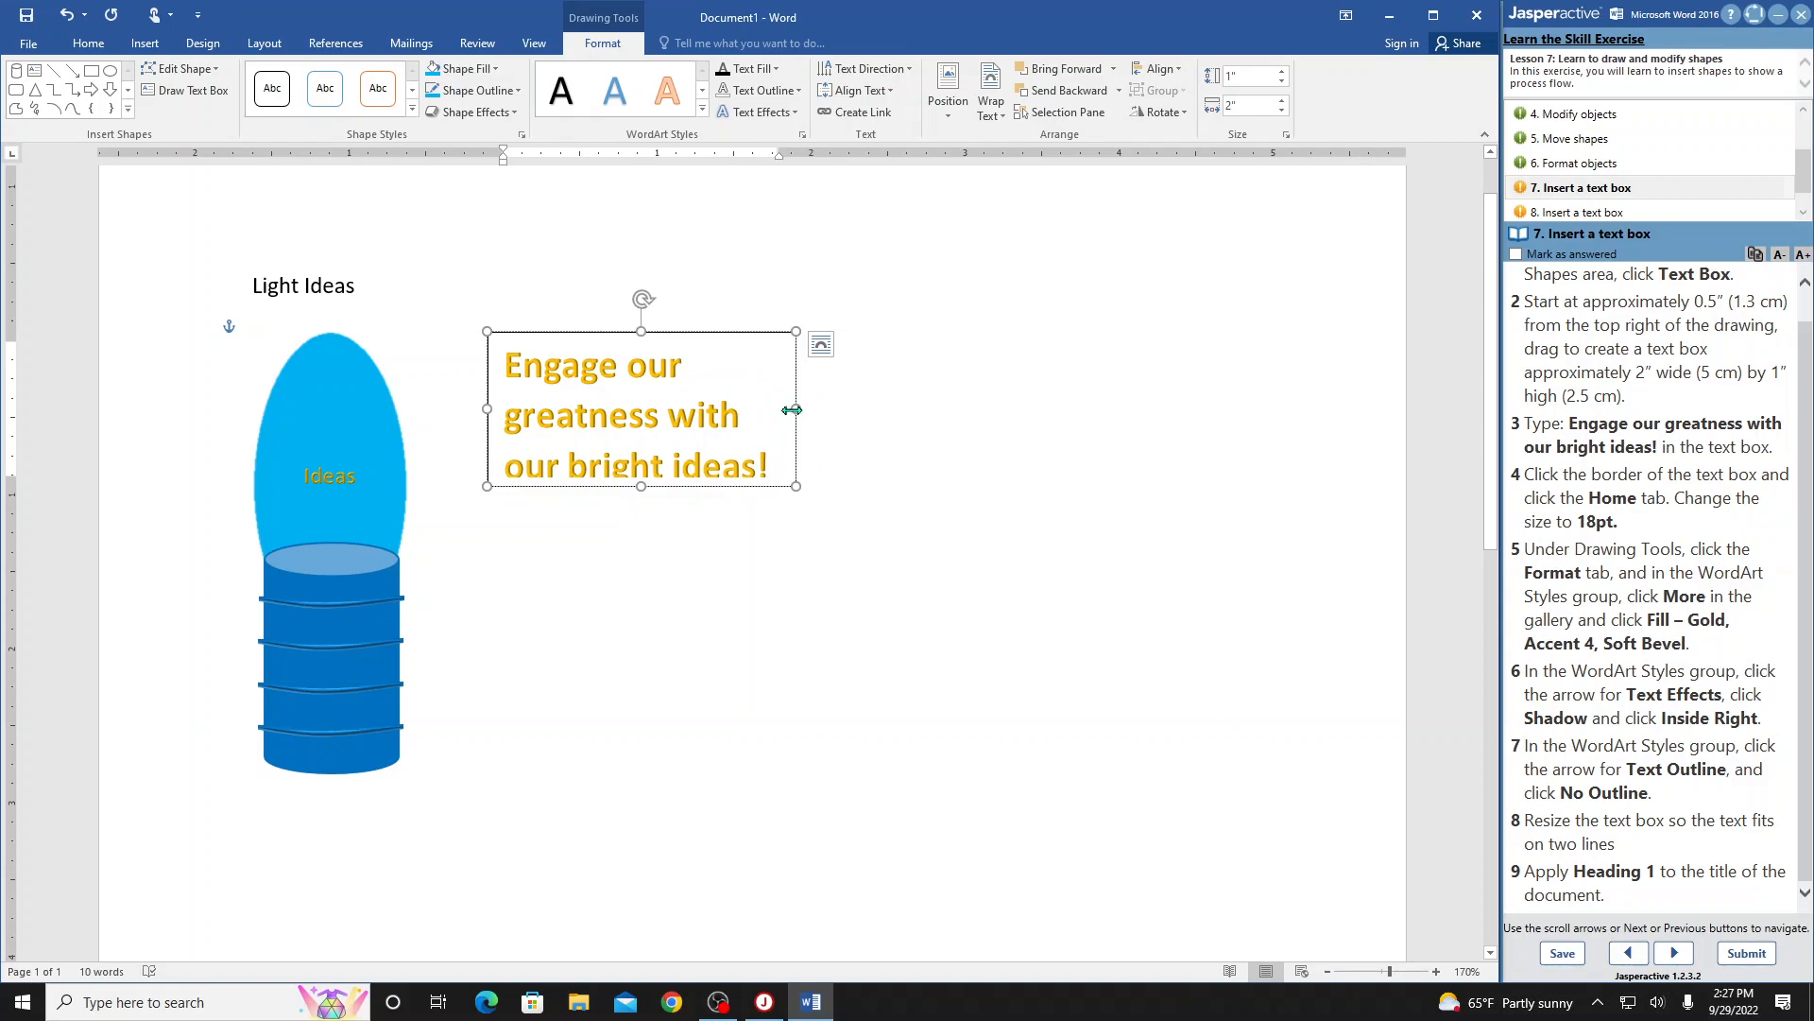
pyautogui.moveTo(792, 409); pyautogui.dragTo(868, 419)
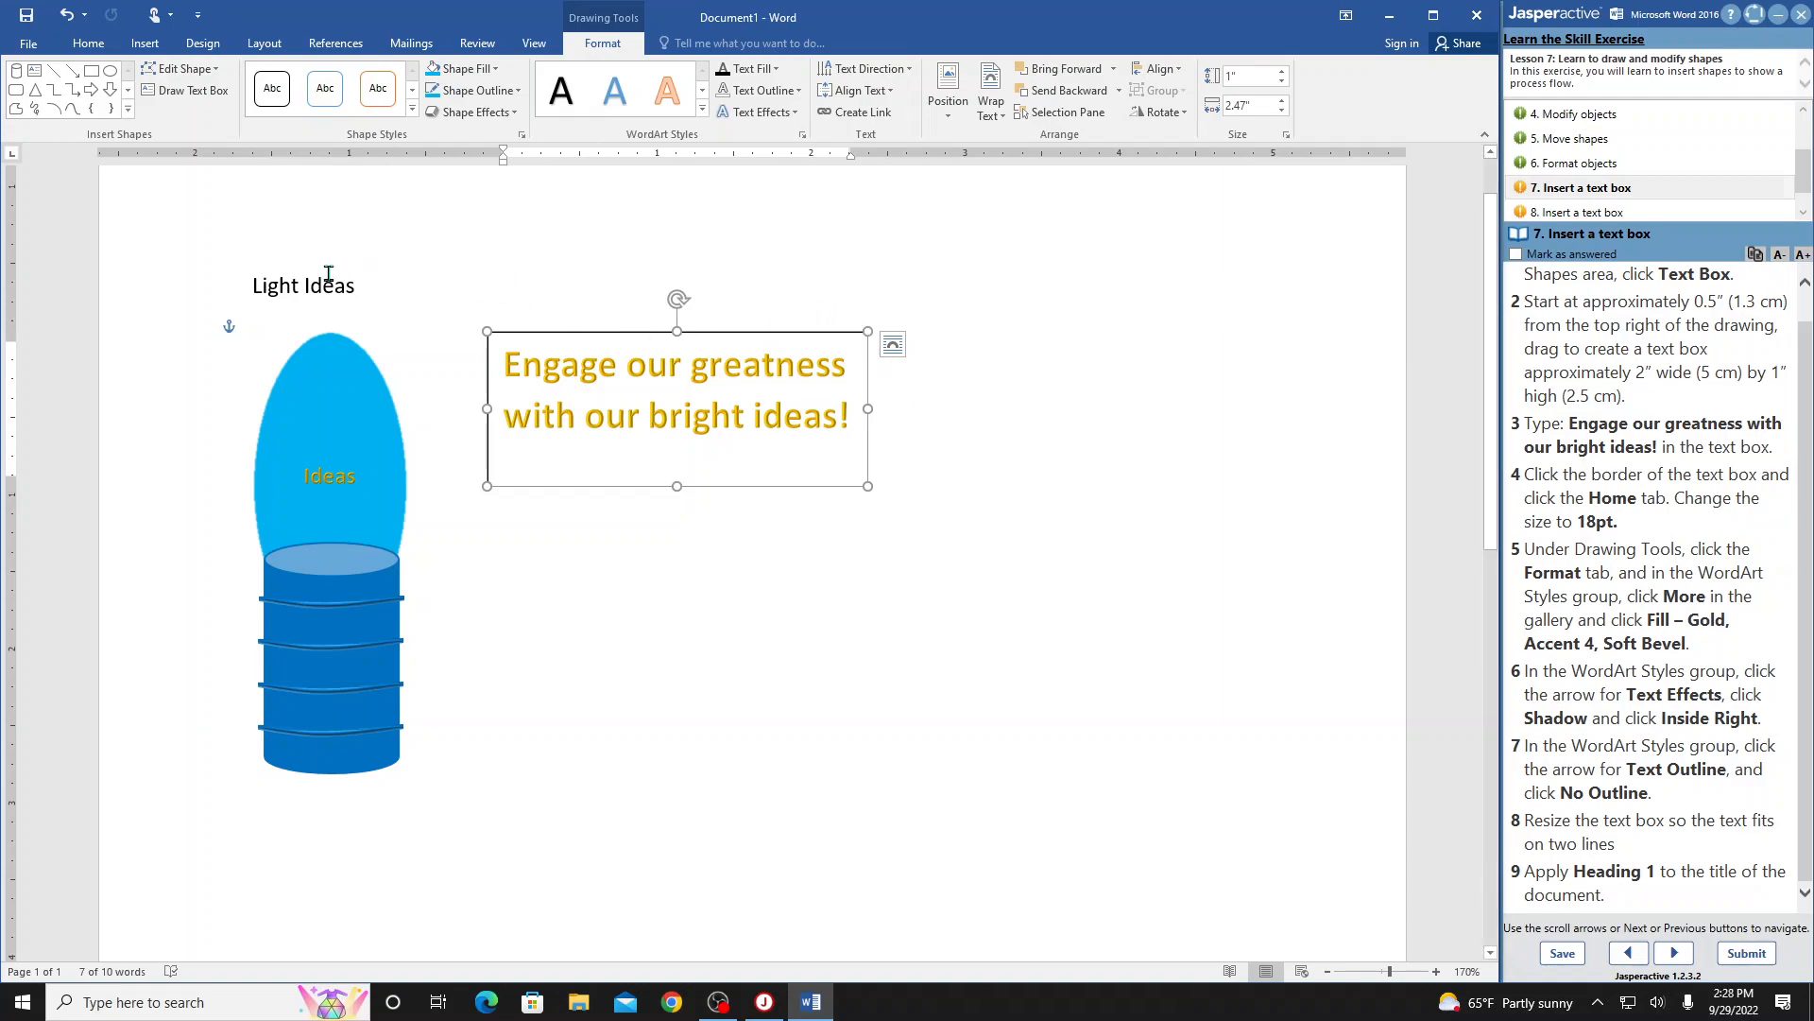
# - Apply the Heading 1 style to the document title "Light Ideas"
pyautogui.moveTo(254, 284); pyautogui.dragTo(365, 288)
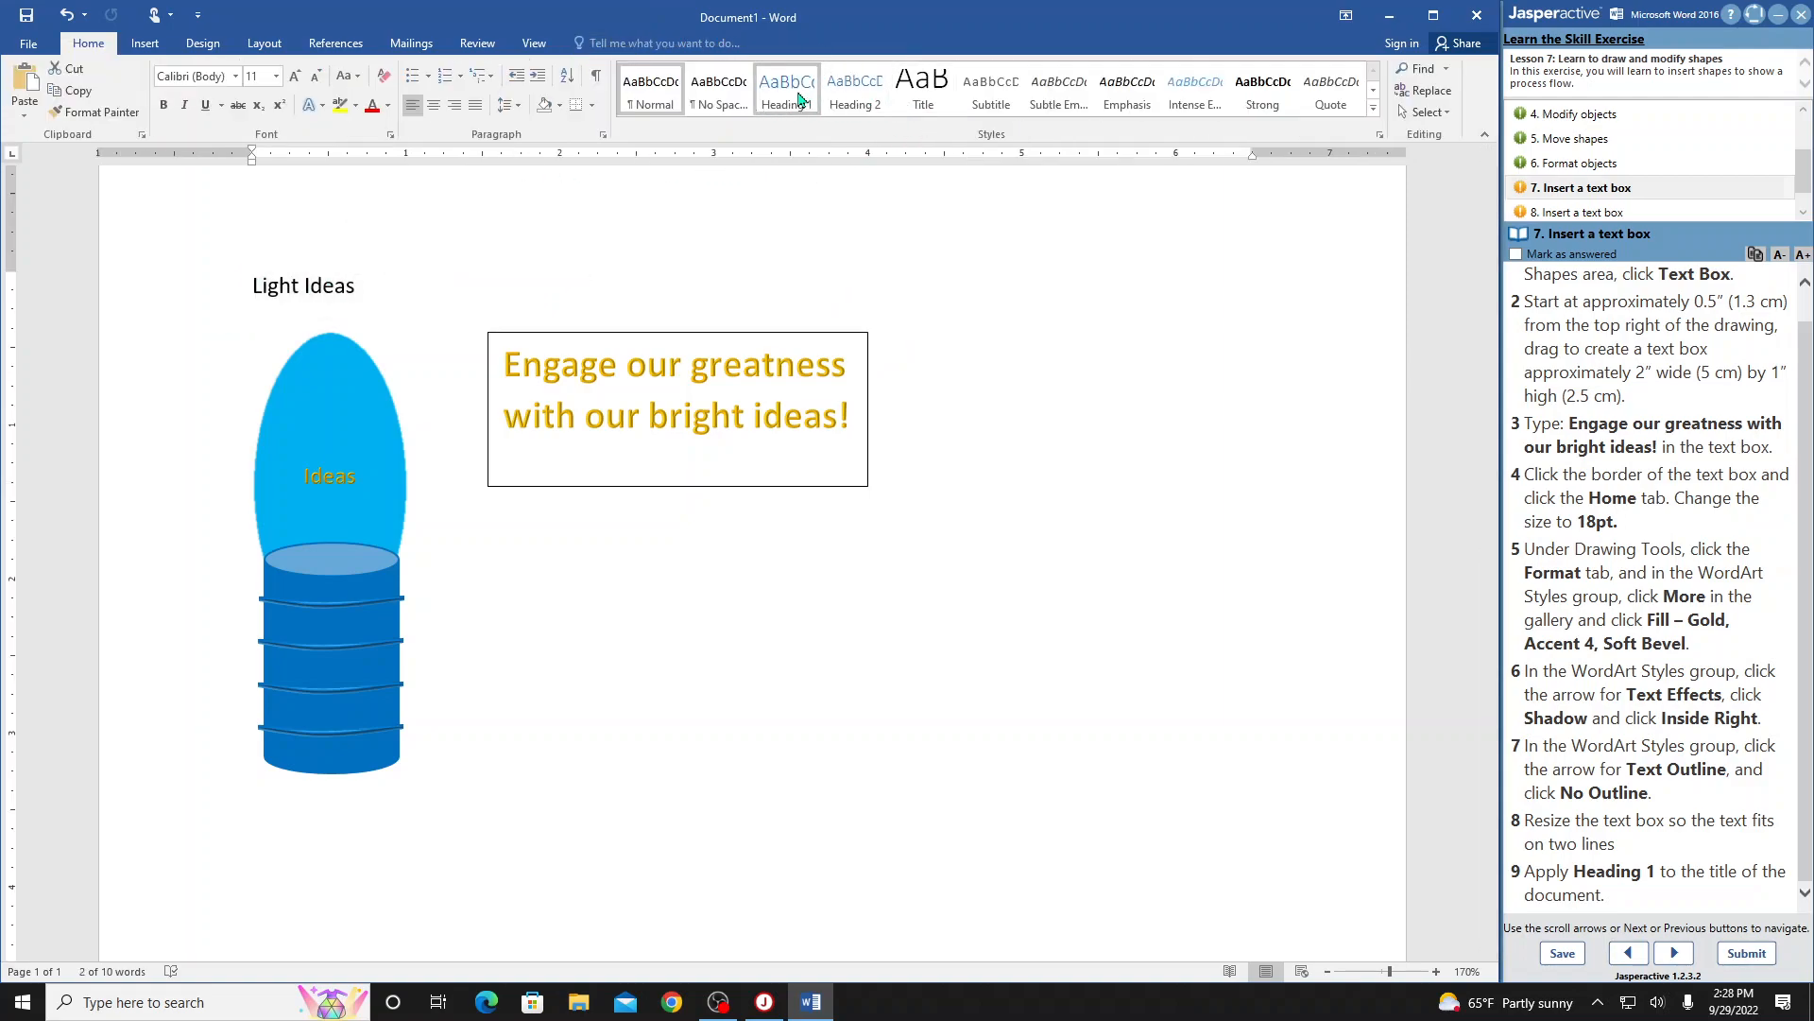
pyautogui.click(786, 92)
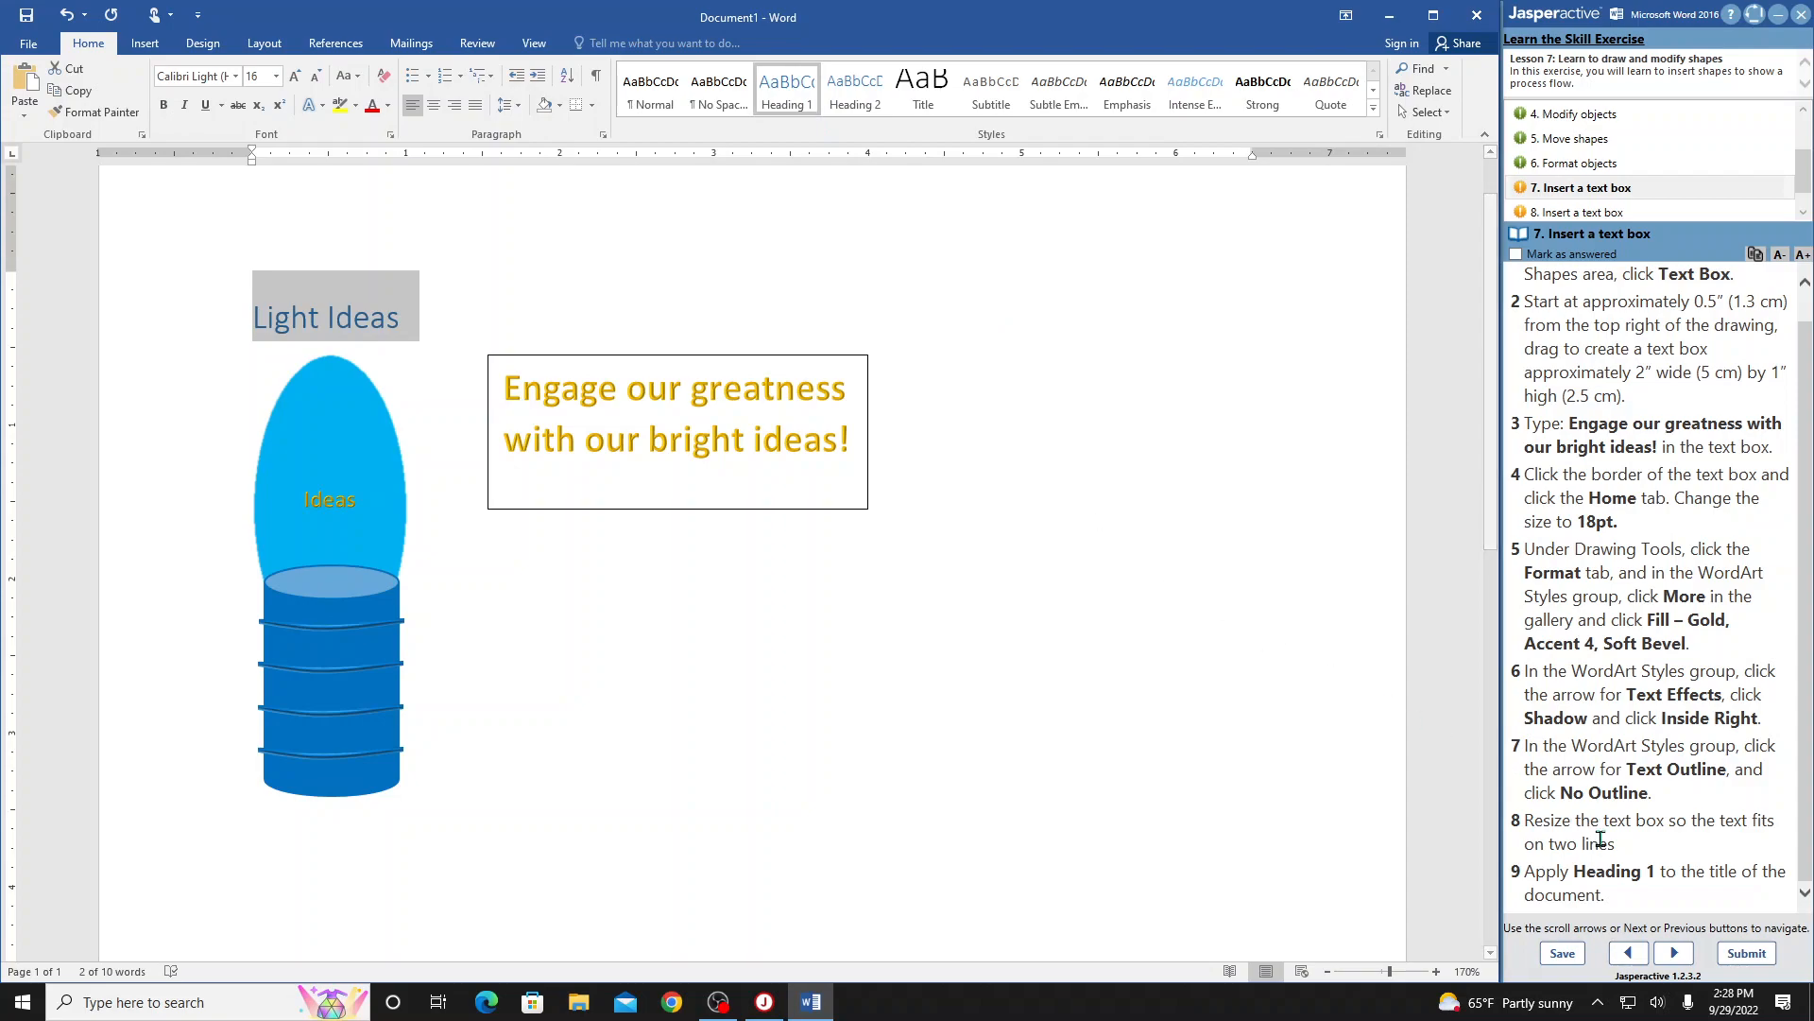
# - Mark task 7, Insert a text box, as answered and go on to task 8
pyautogui.click(1518, 258)
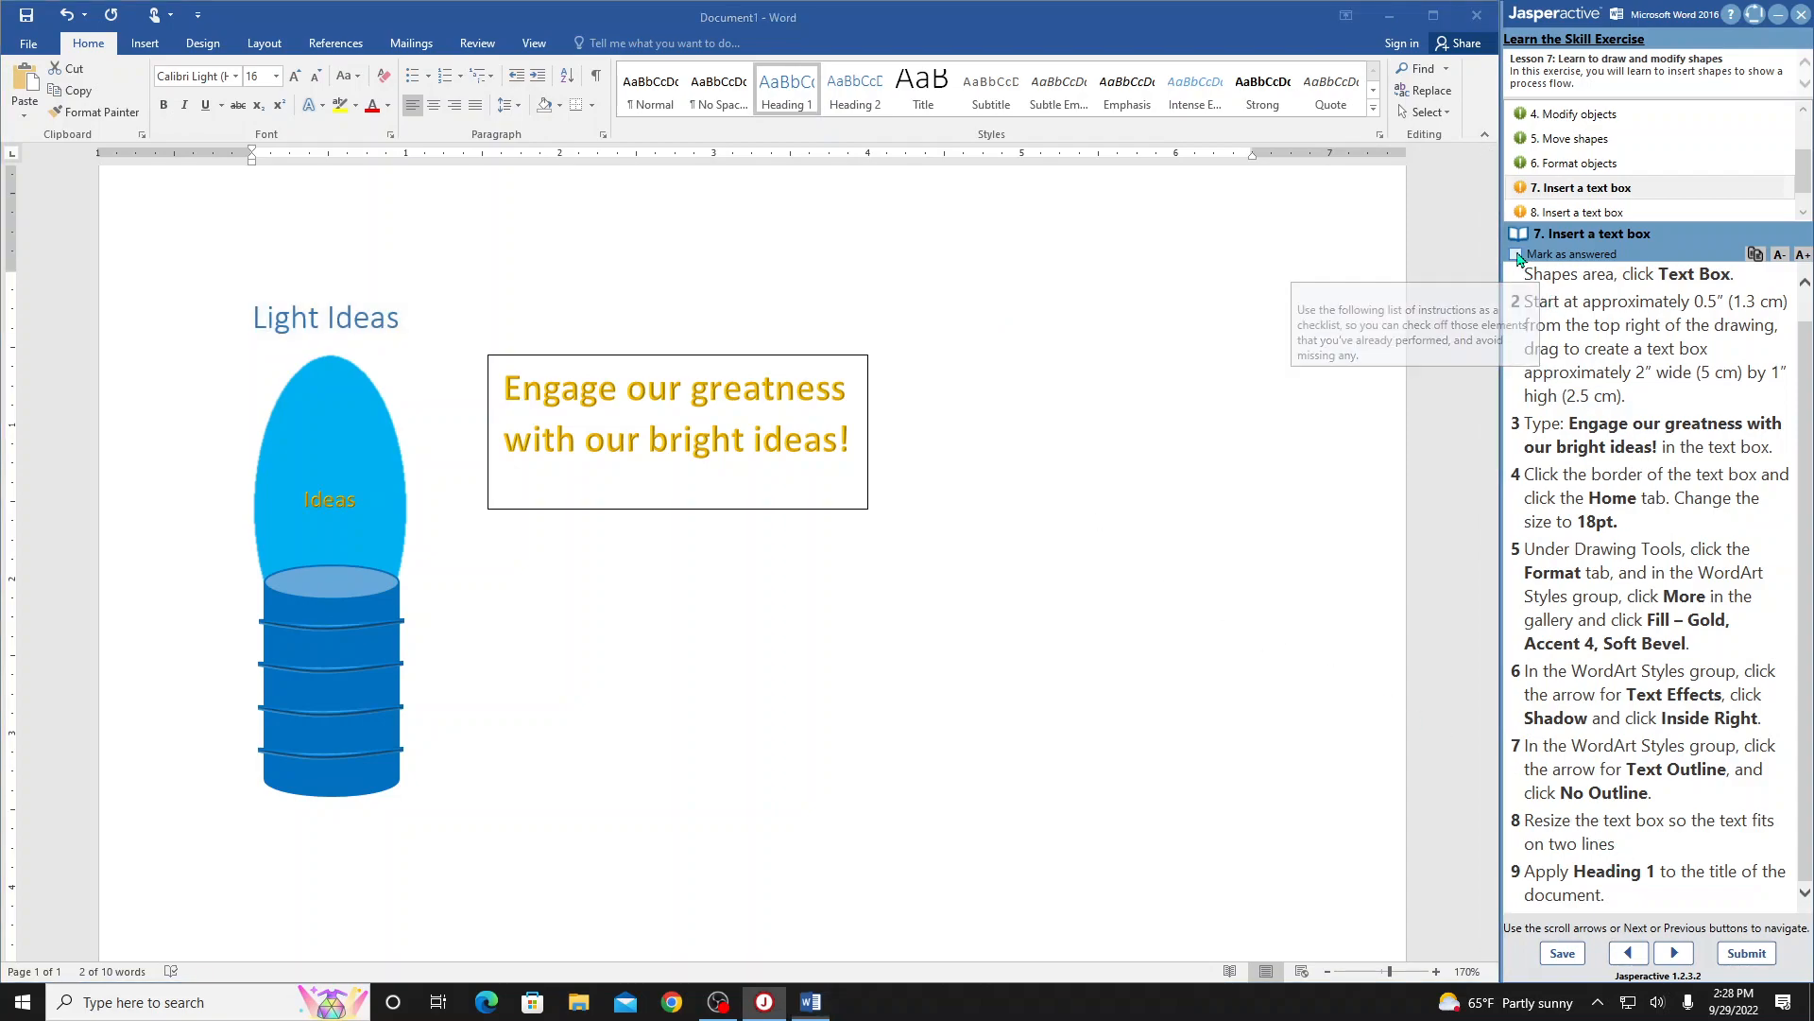
pyautogui.click(1674, 954)
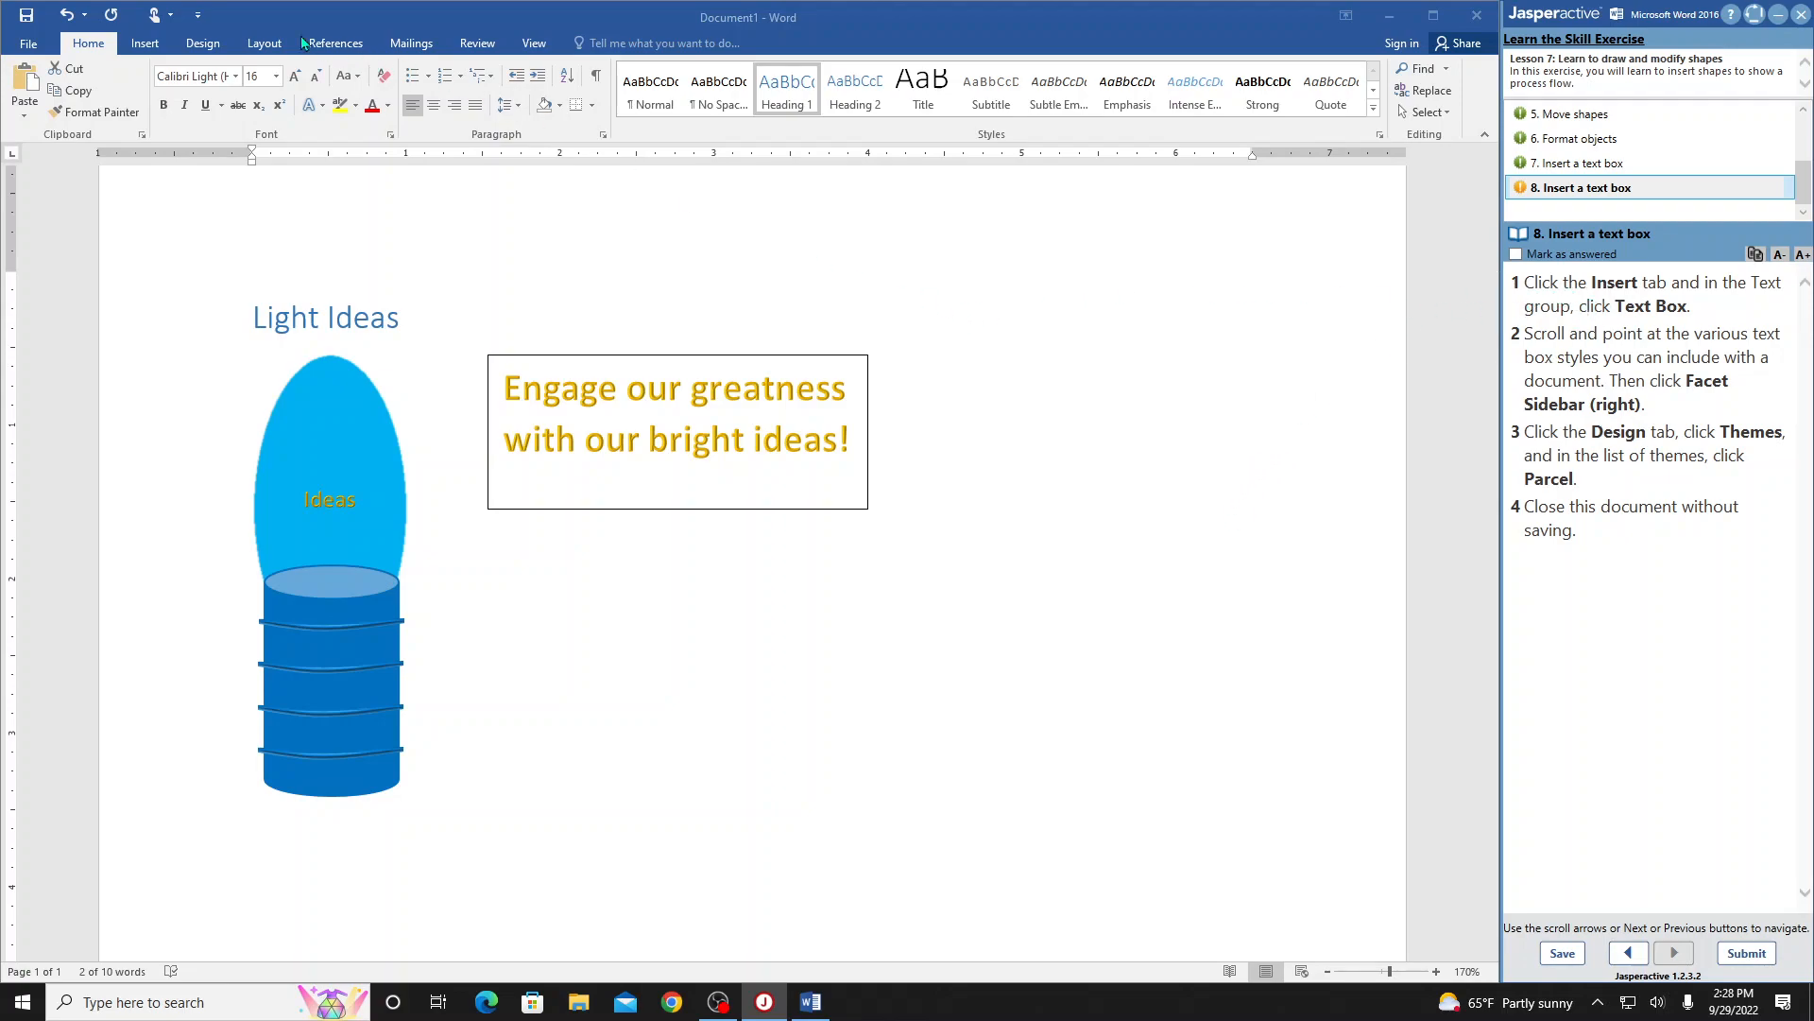
# - Insert the built-in Facet Sidebar (Right) text box into the Light Ideas document
pyautogui.click(141, 46)
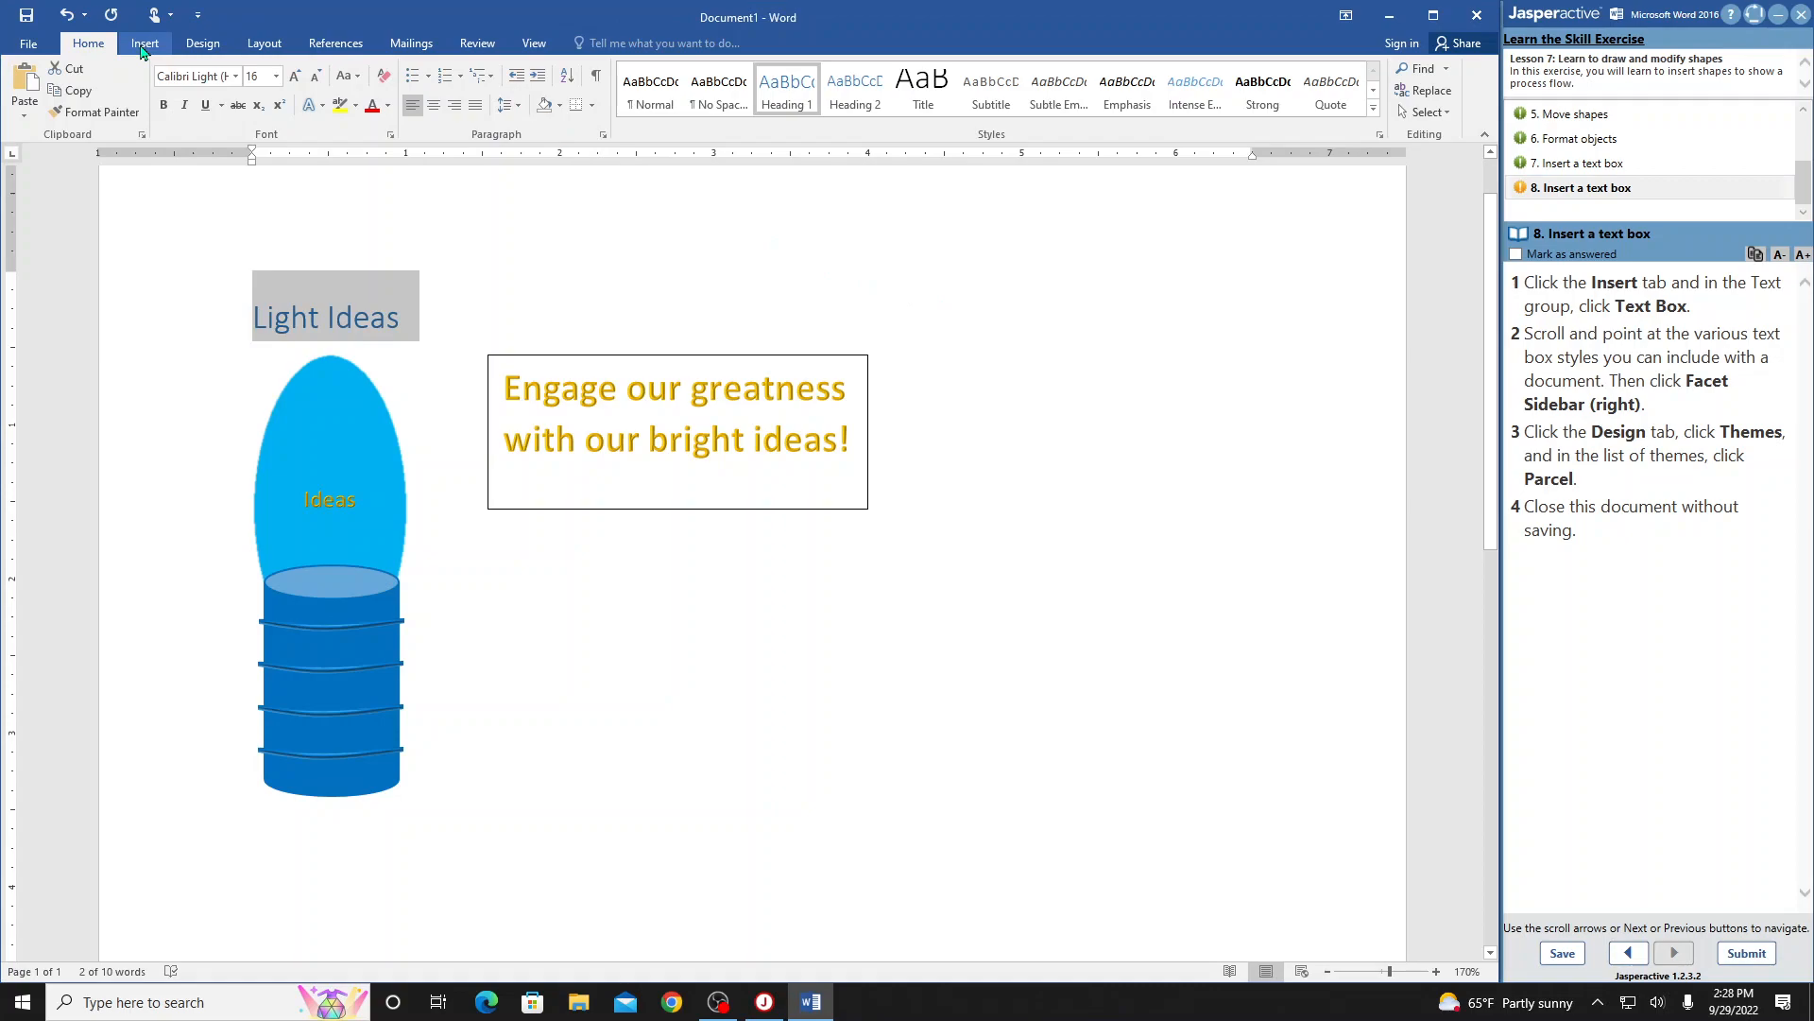
pyautogui.click(142, 46)
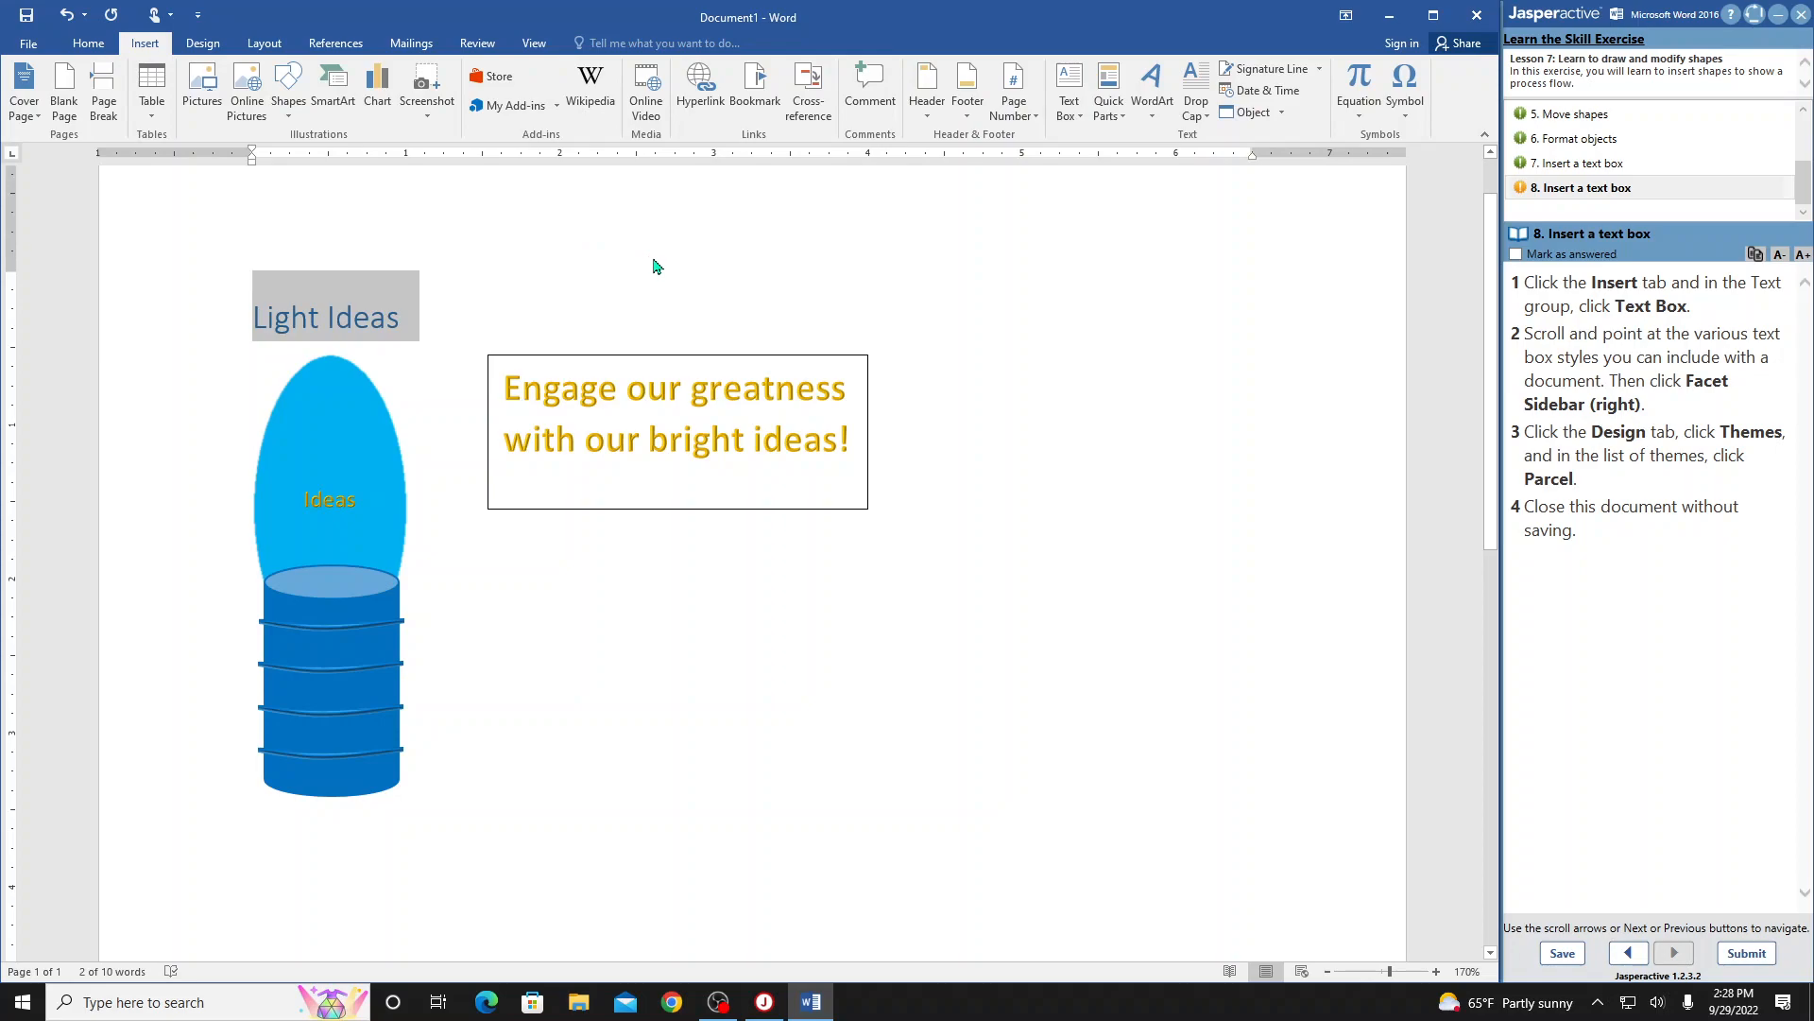
pyautogui.click(1074, 112)
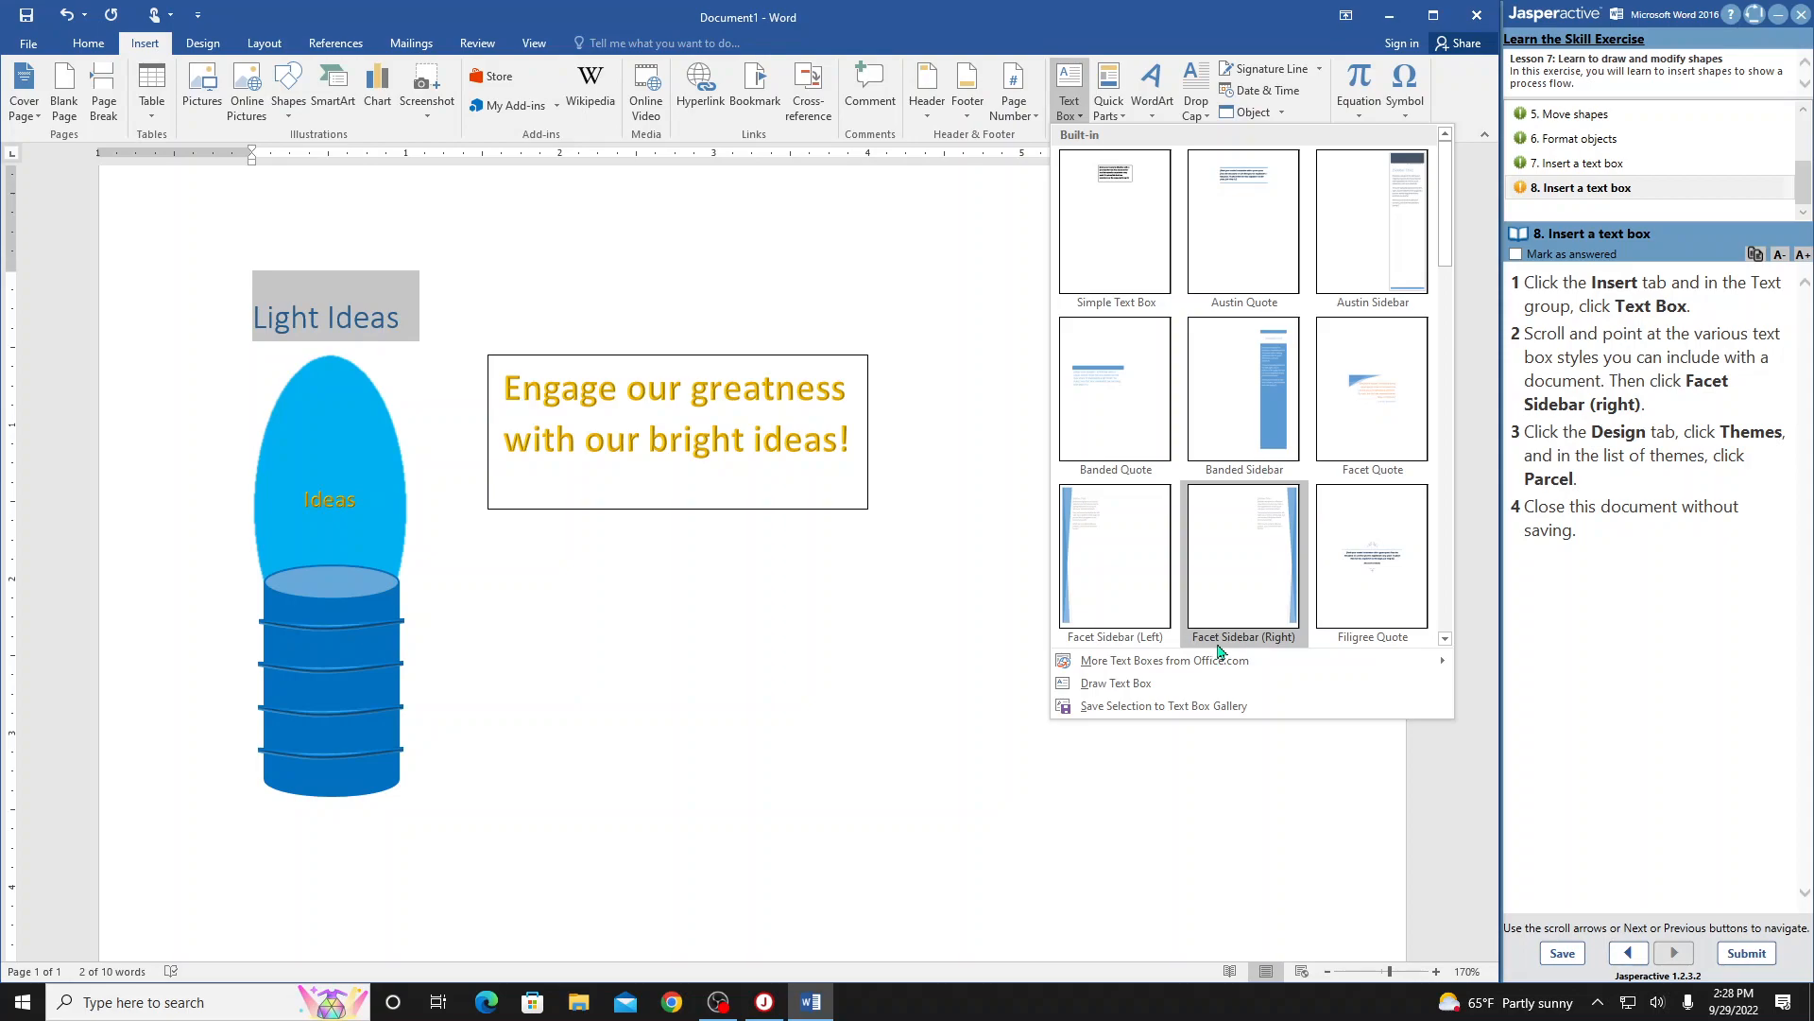
pyautogui.click(1236, 572)
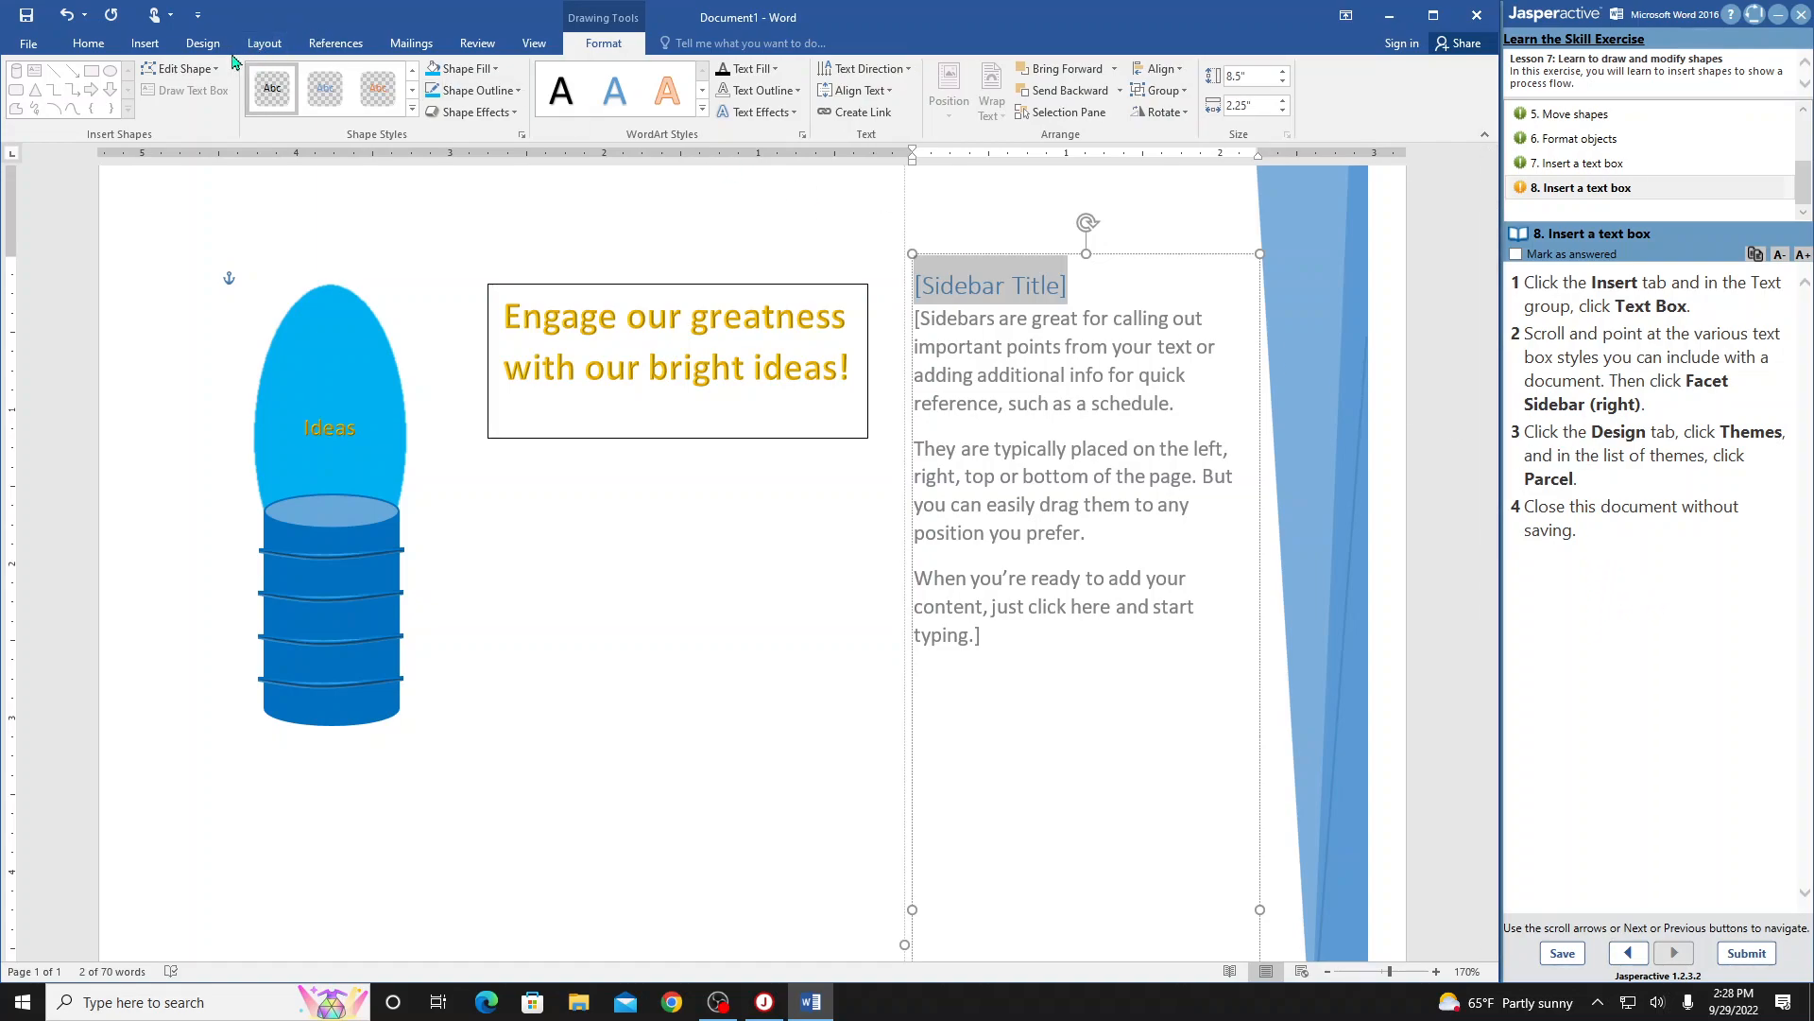
# - Apply the Parcel theme to the document
pyautogui.click(201, 43)
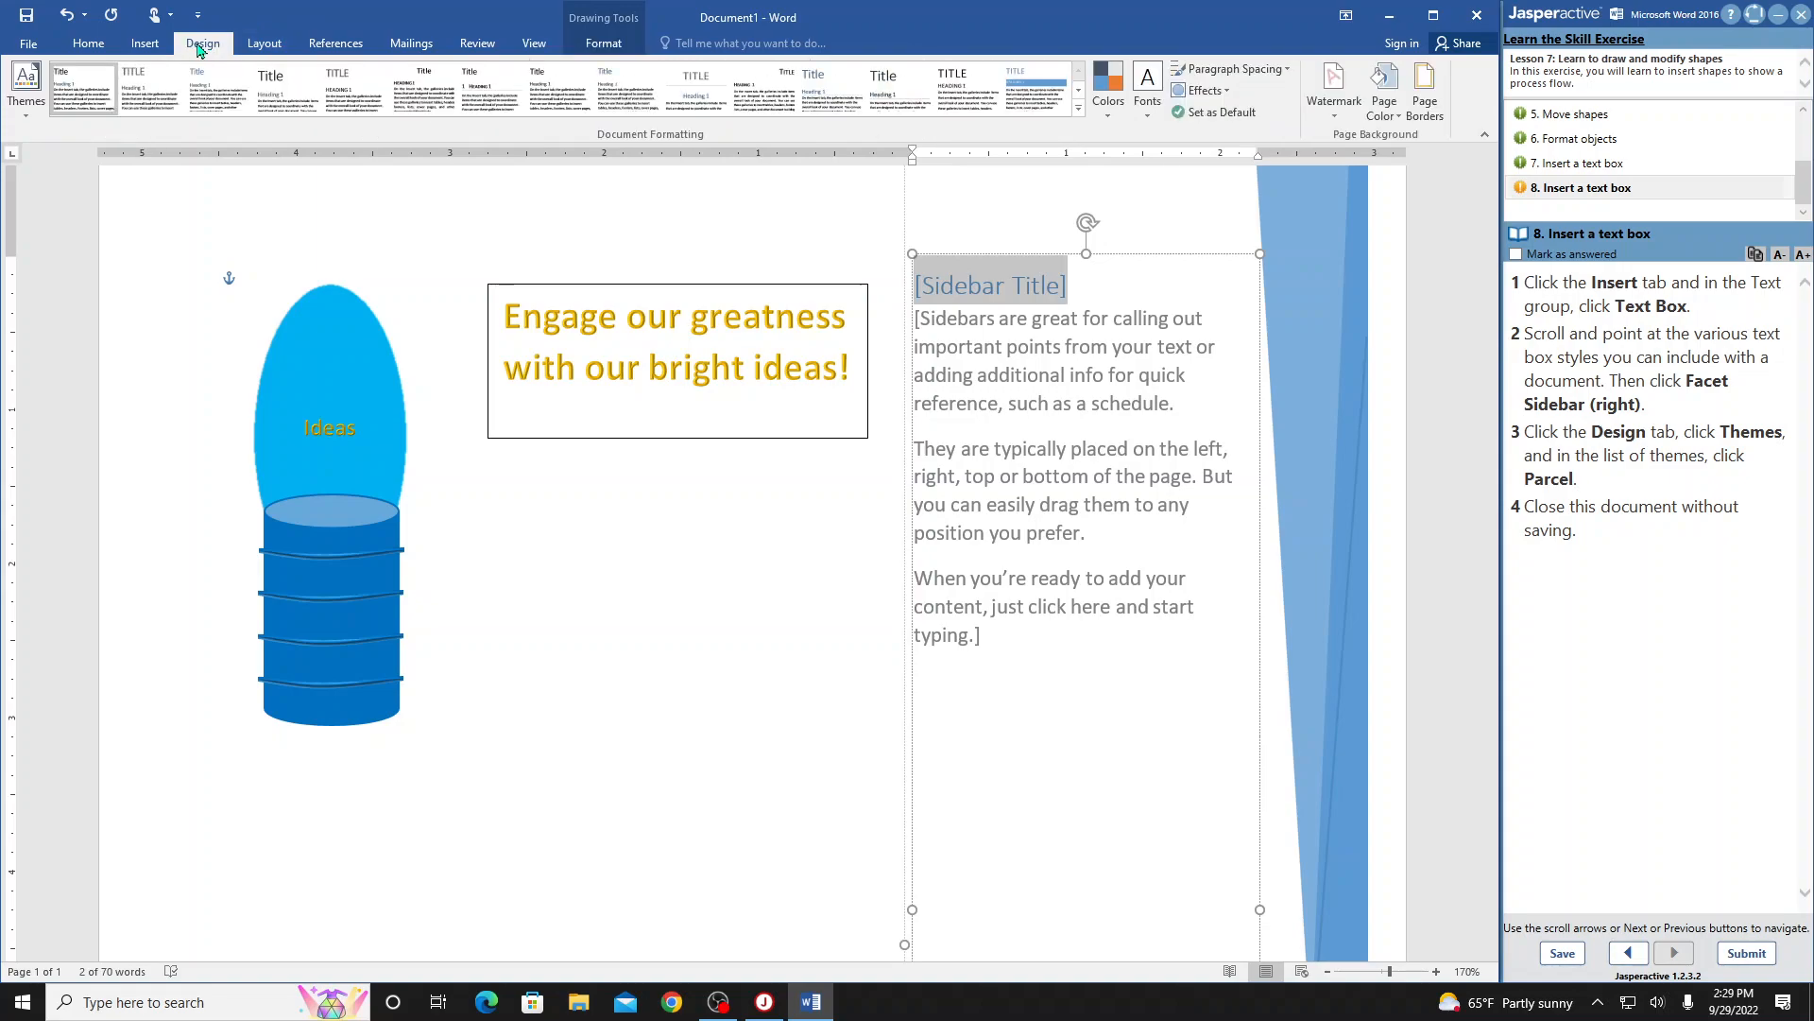
pyautogui.click(34, 104)
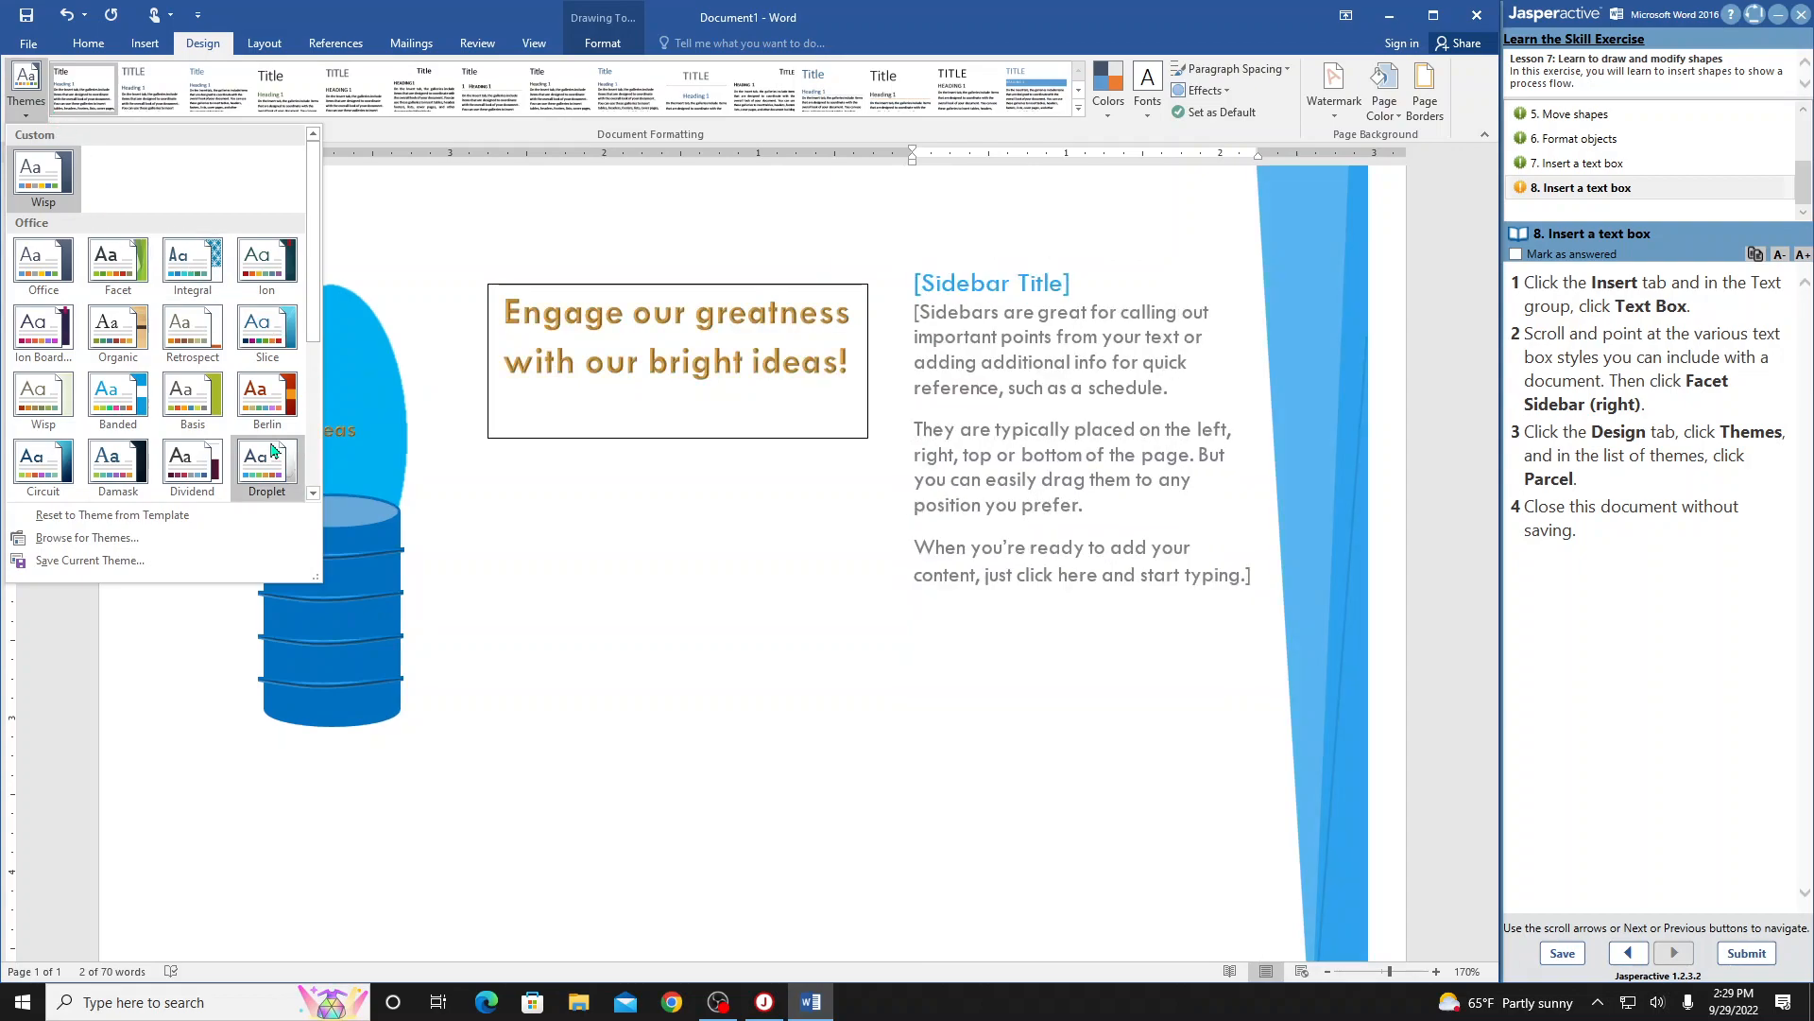
pyautogui.scroll(-3, 272, 449)
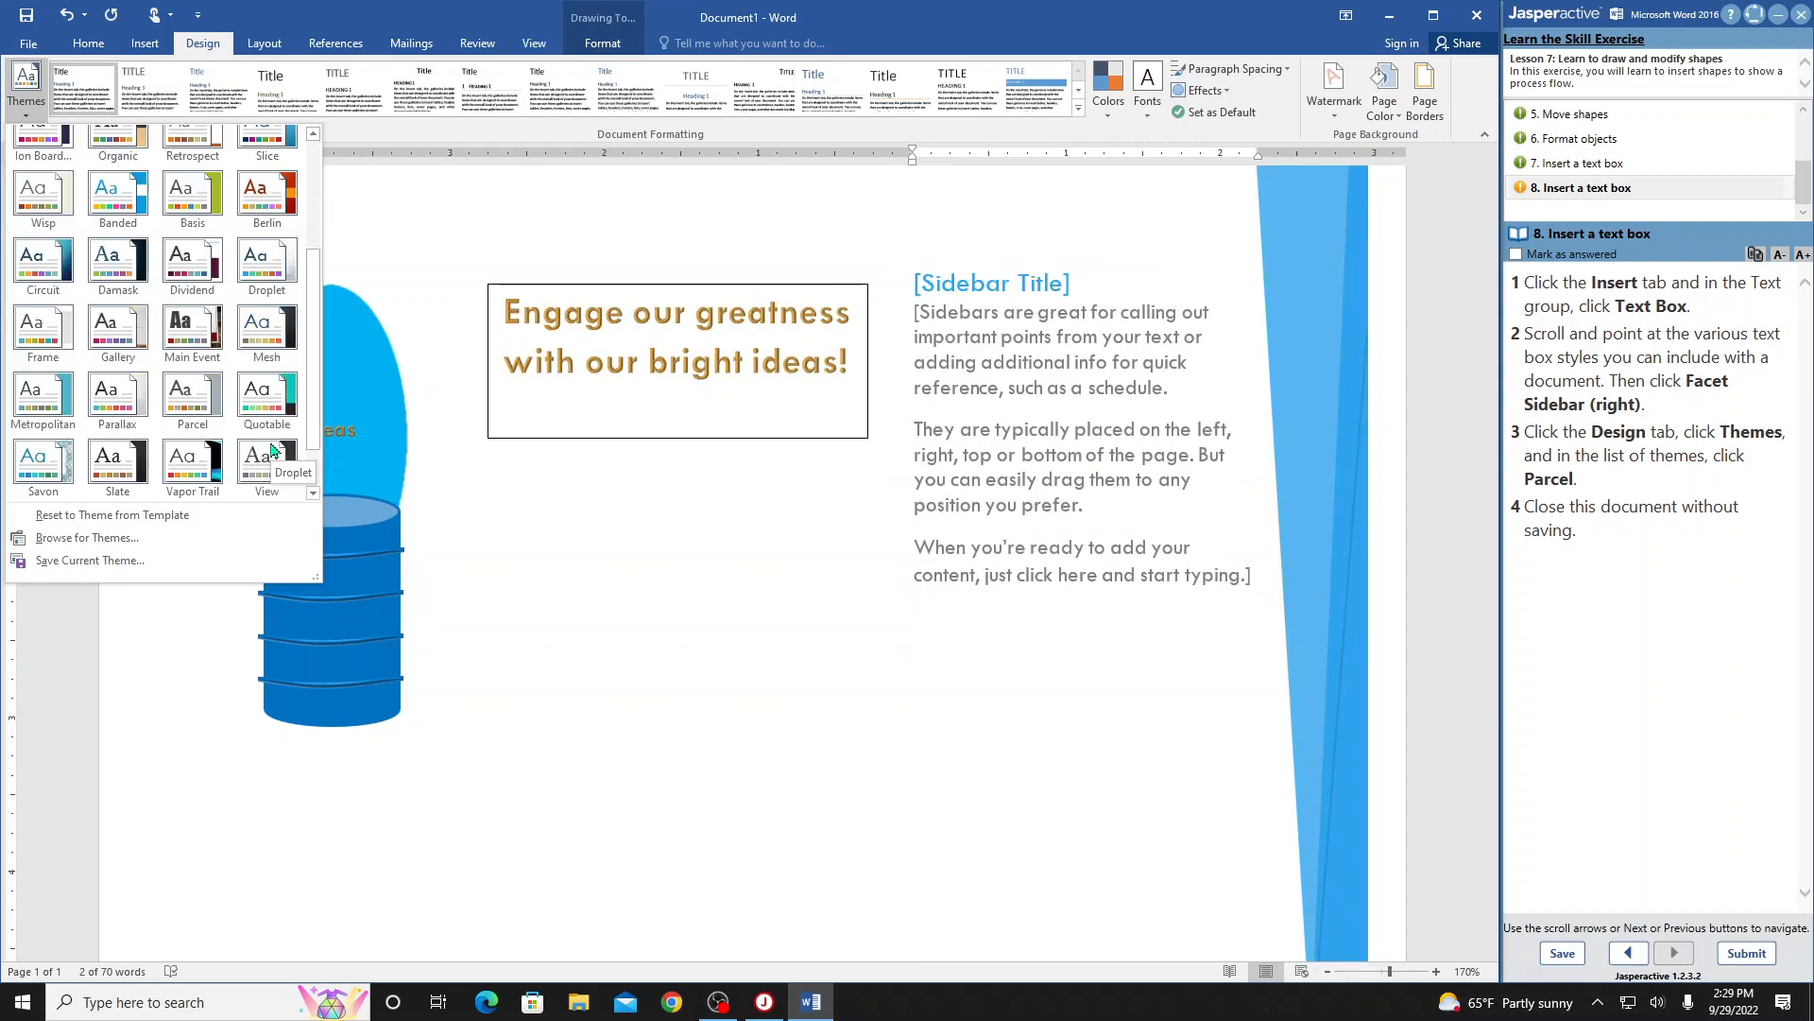
pyautogui.scroll(-1, 272, 449)
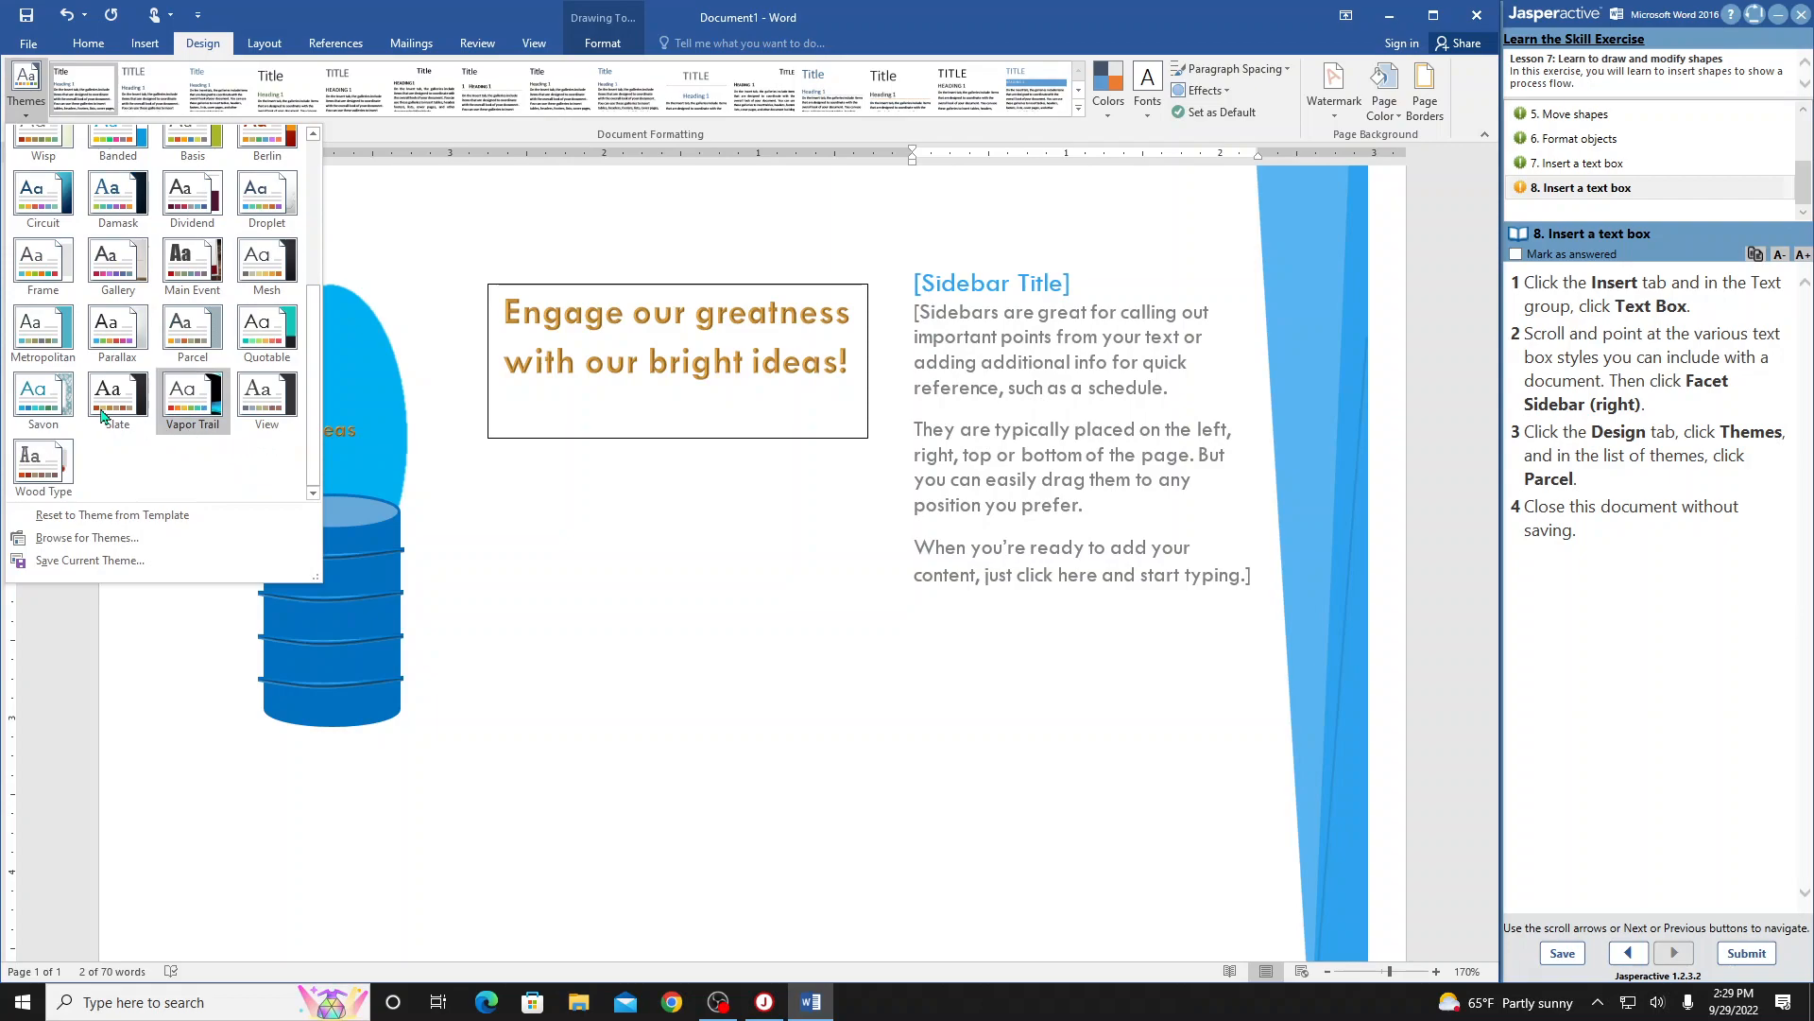
pyautogui.click(189, 348)
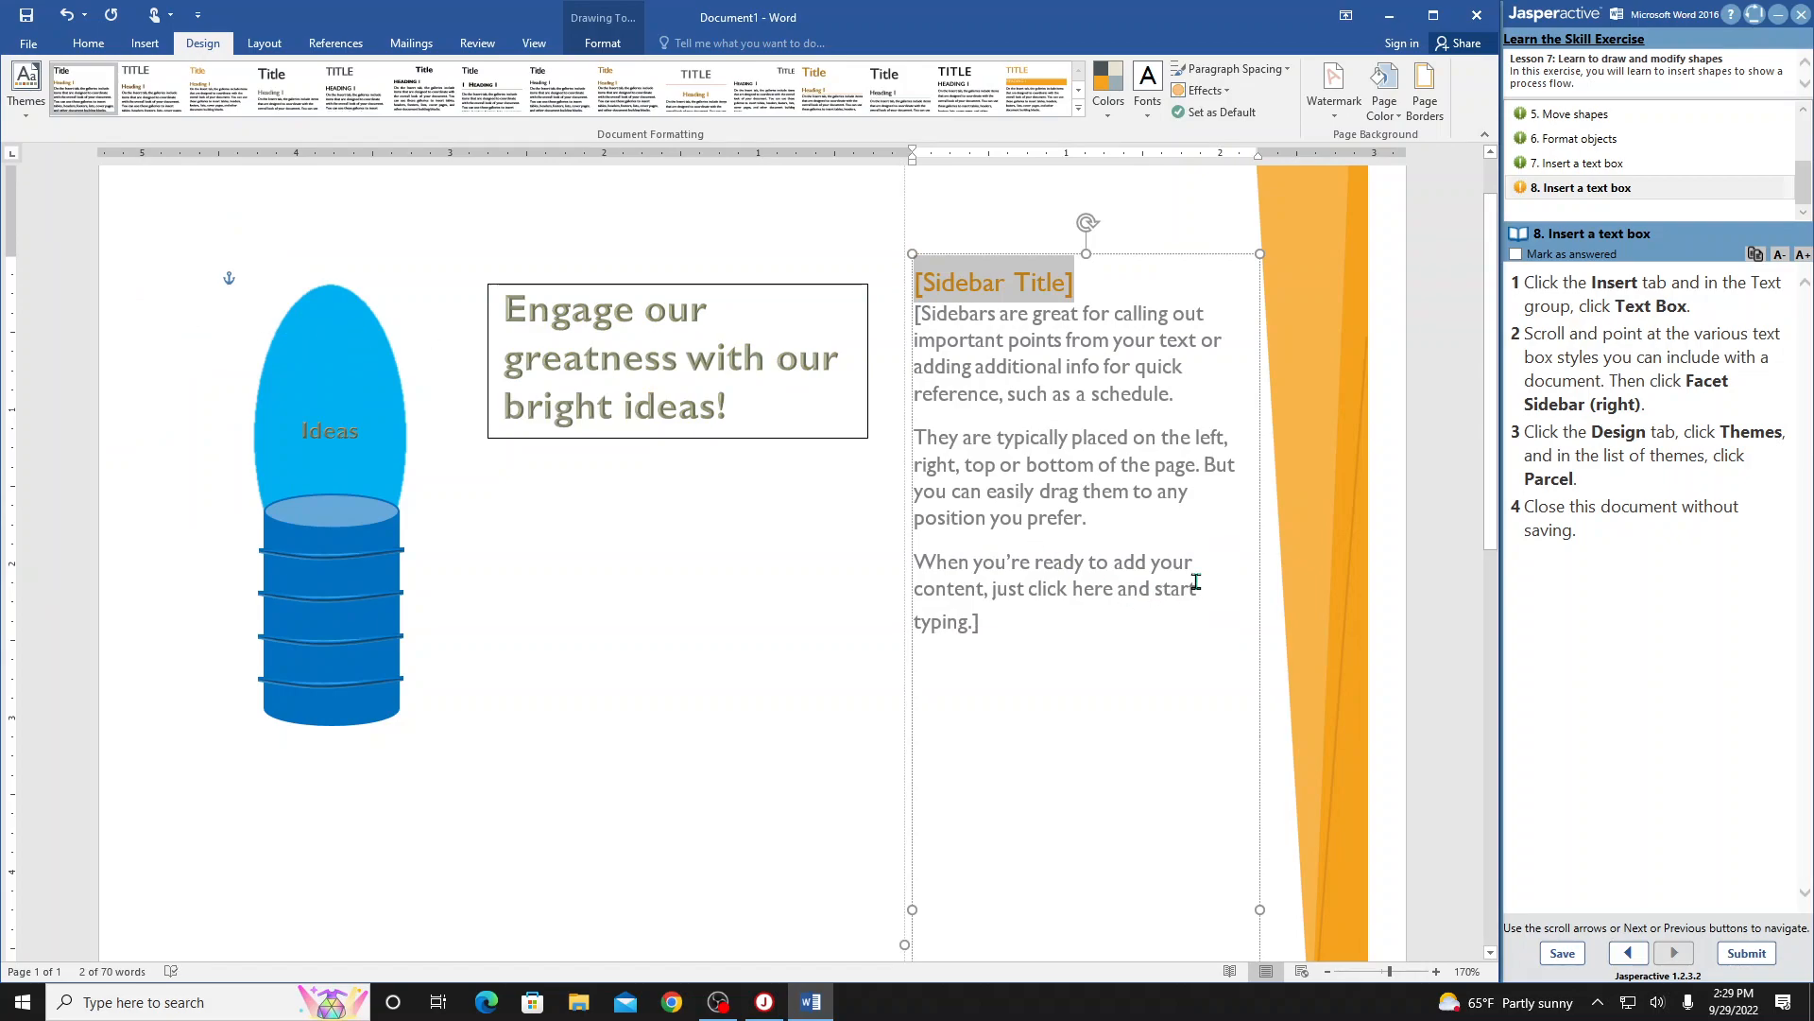
# - Mark task 8, Insert a text box, as answered and close the document without saving
pyautogui.click(1518, 259)
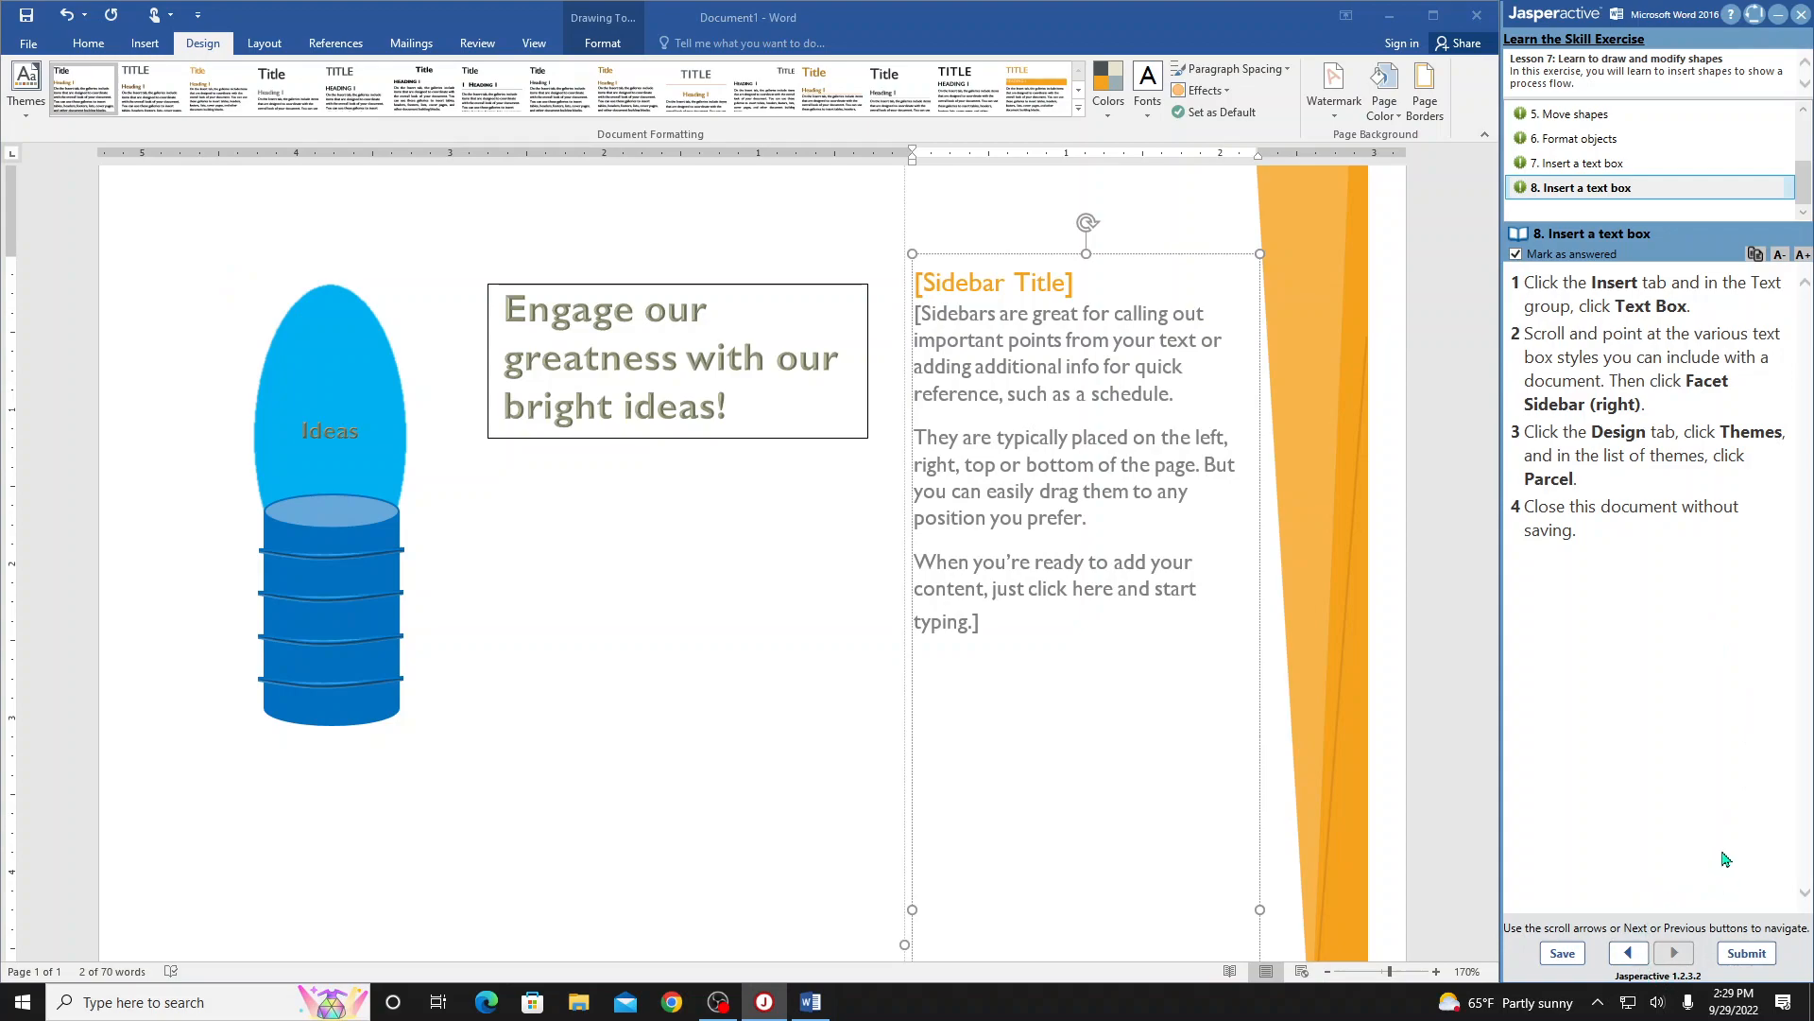
pyautogui.click(1479, 22)
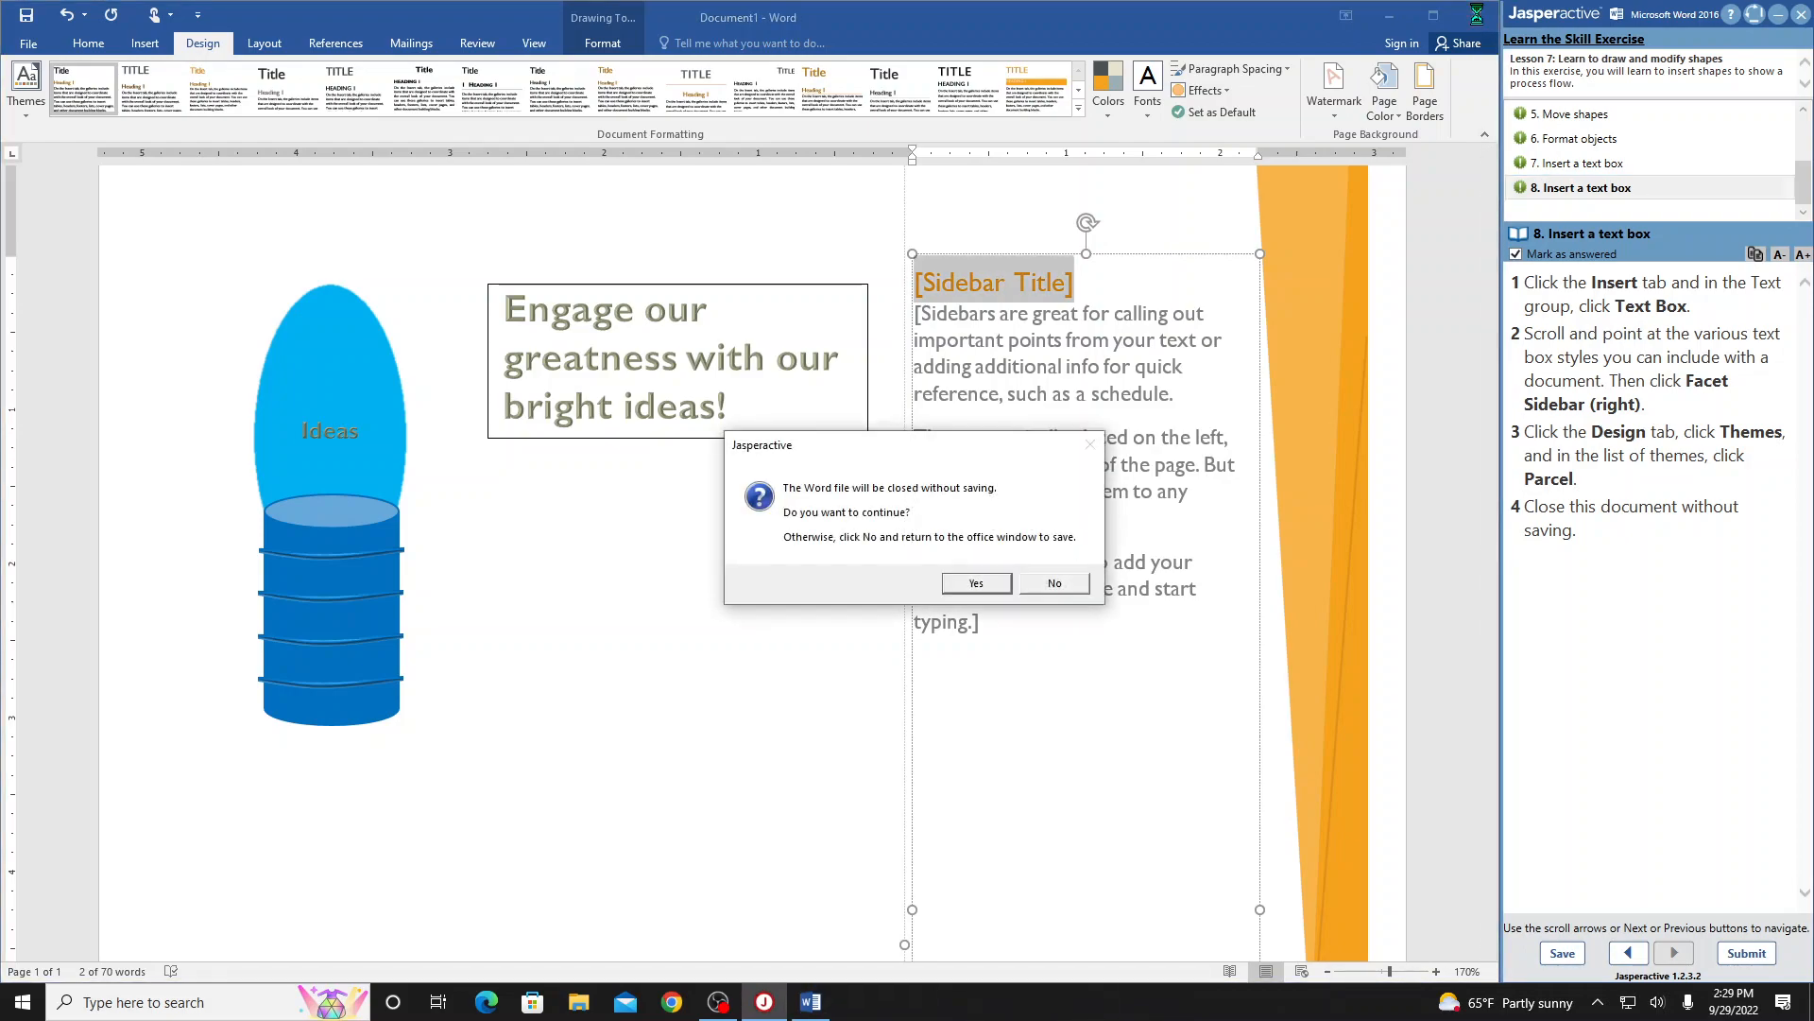
pyautogui.click(976, 584)
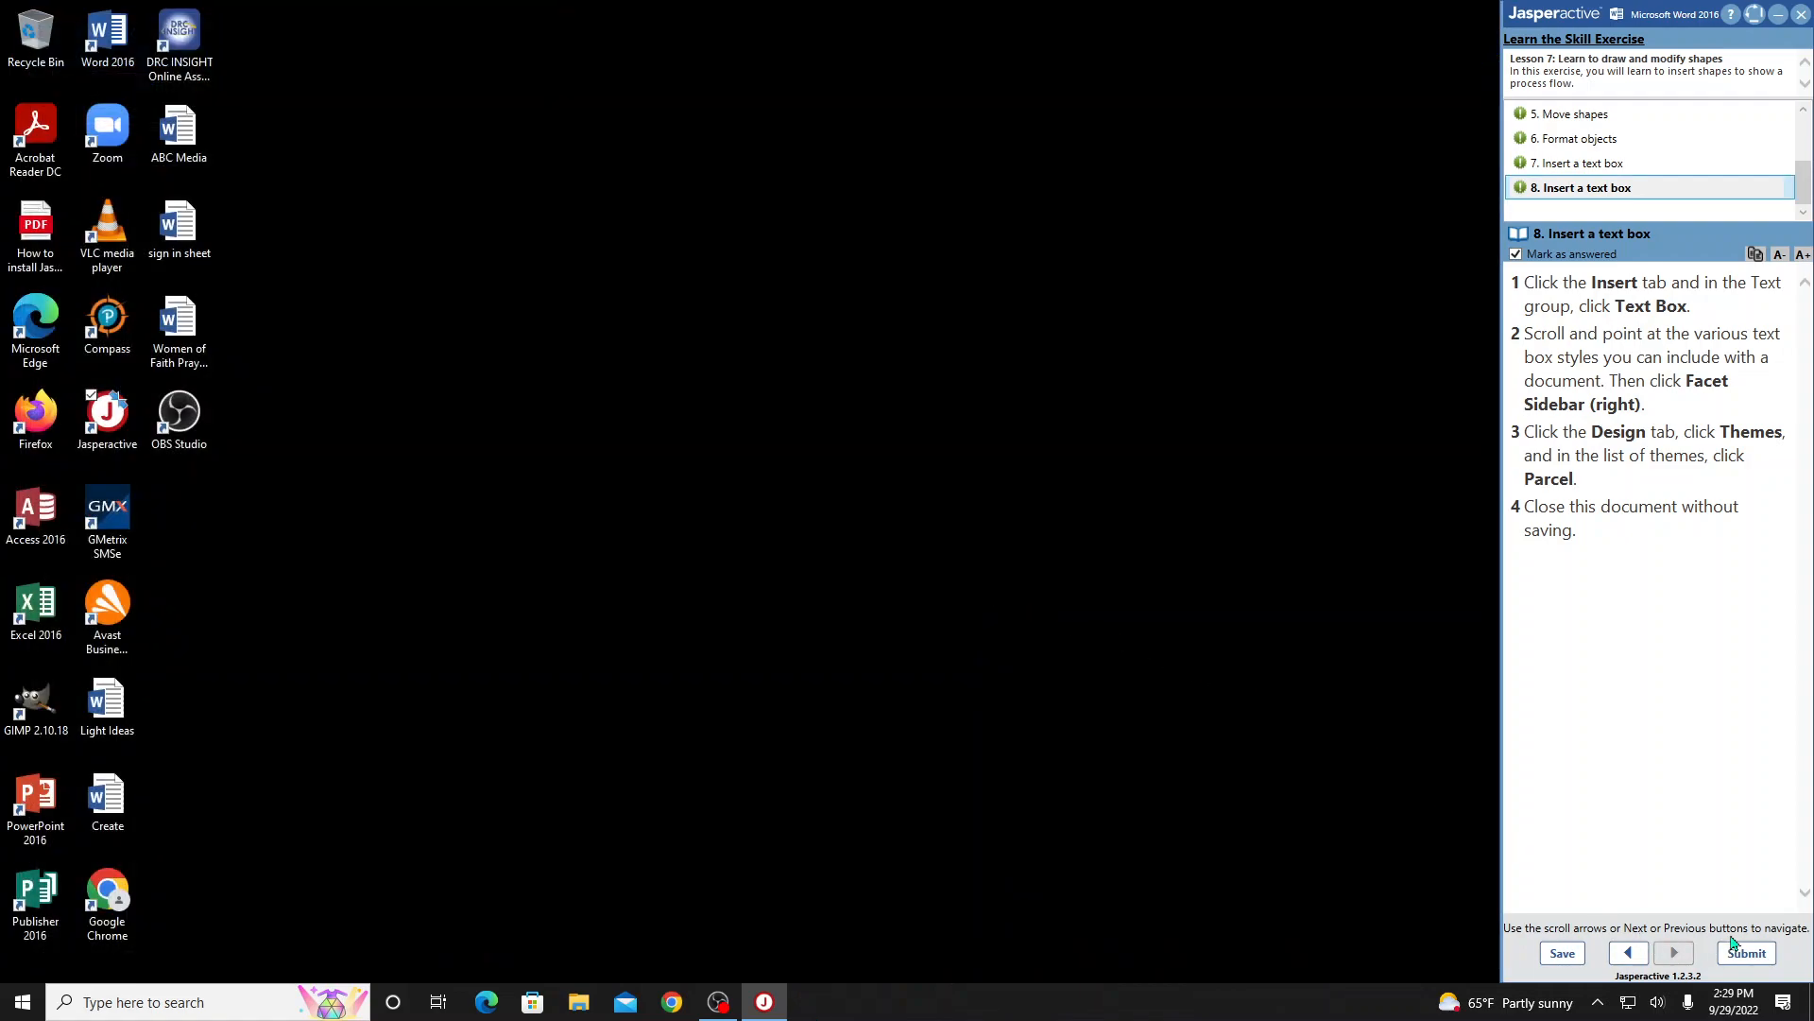
# - Submit the Lesson 7 shapes exercise for scoring and return from the performance results to the Jasperactive learning path
pyautogui.click(1753, 956)
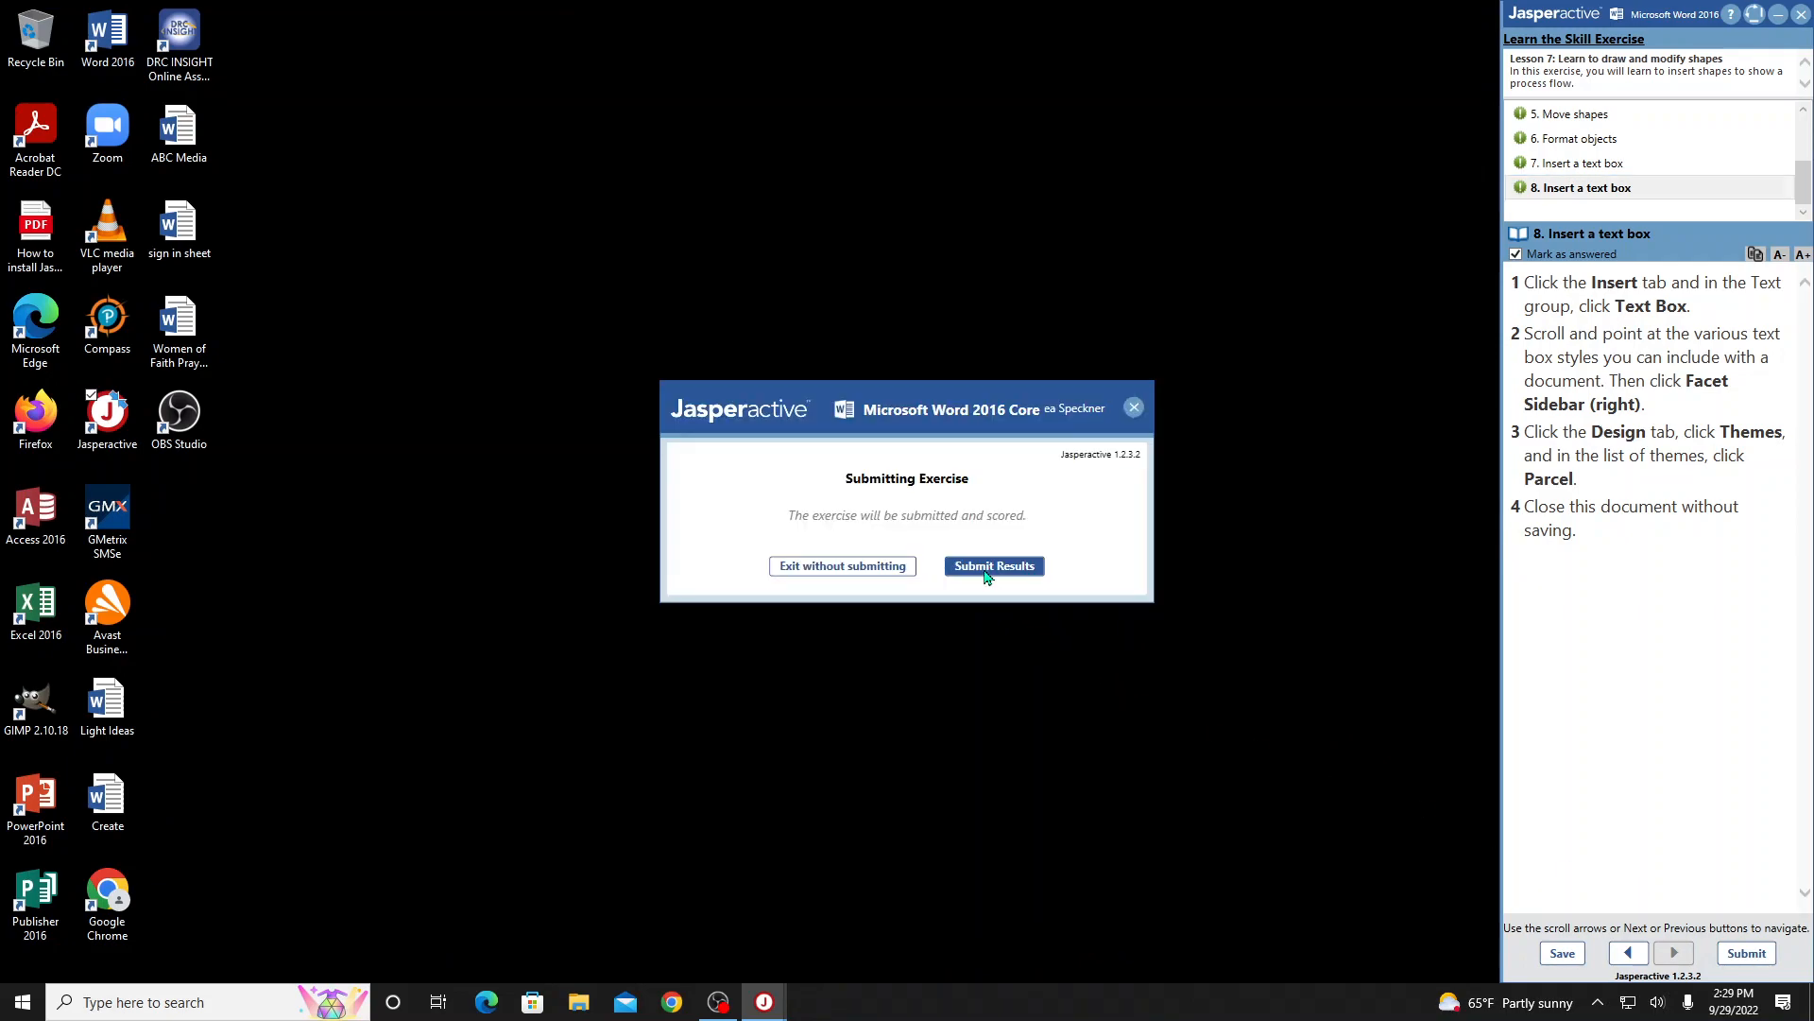
pyautogui.click(984, 569)
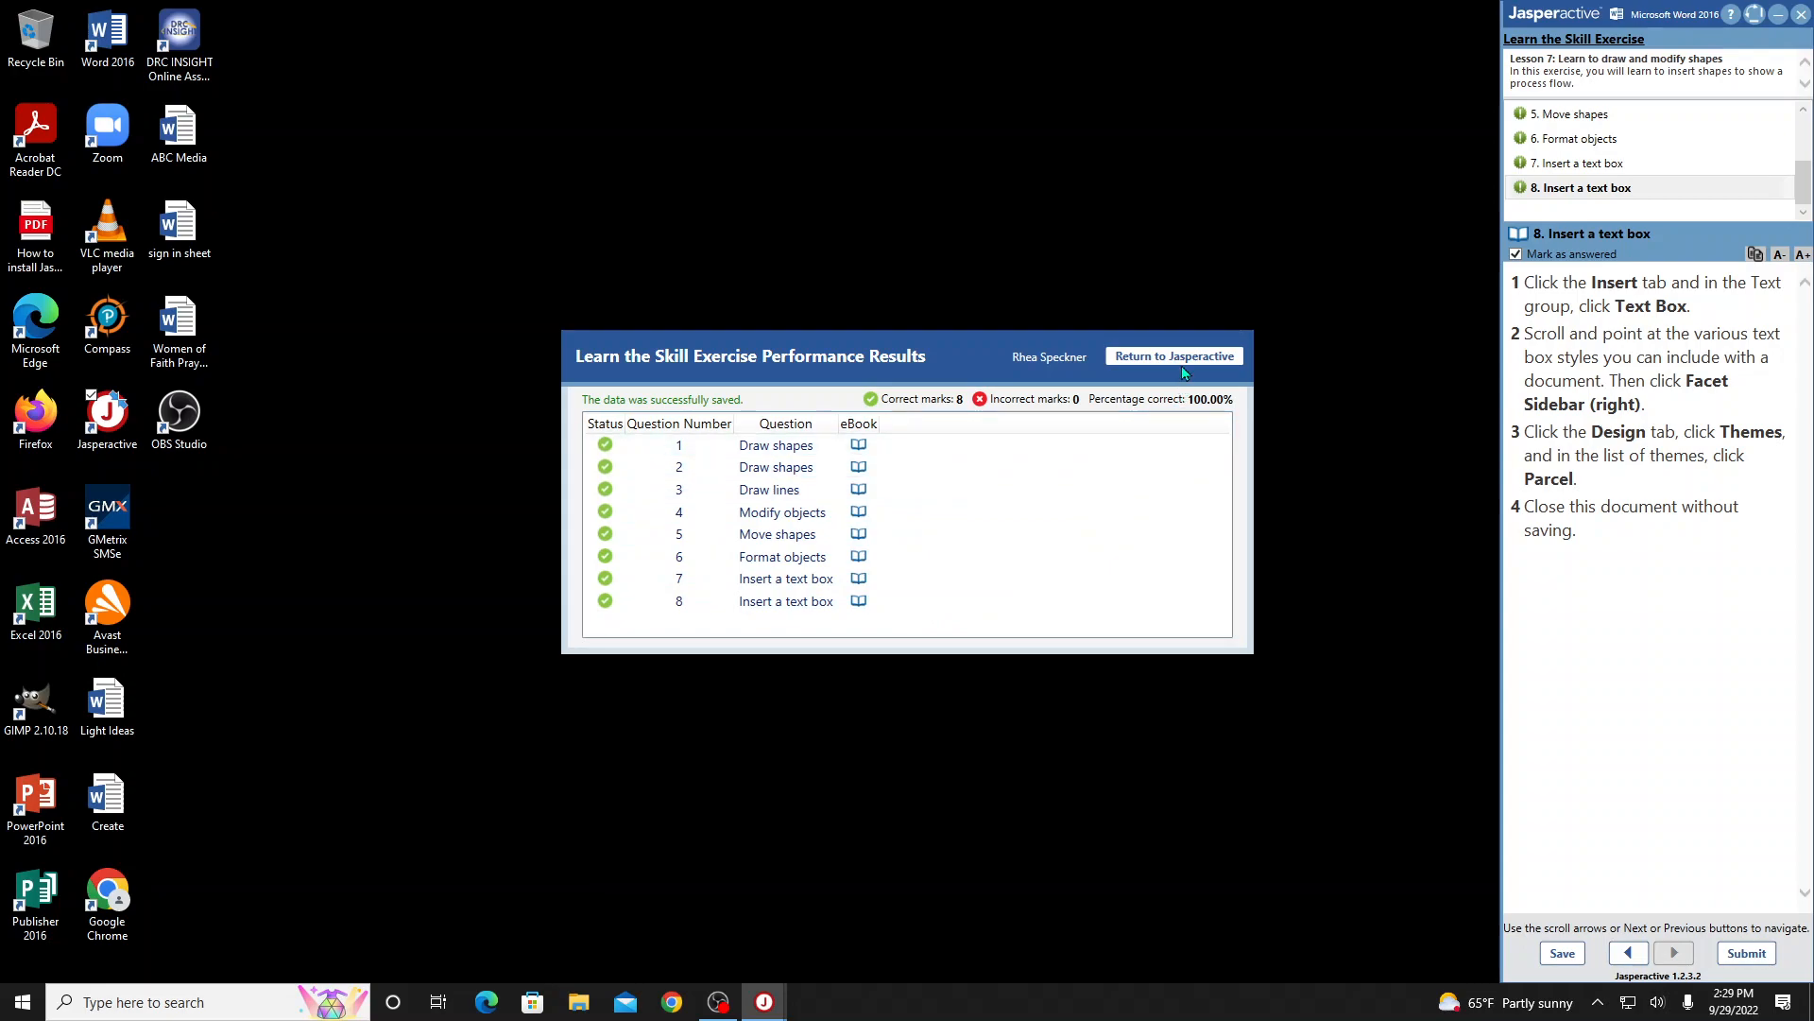
pyautogui.click(1181, 366)
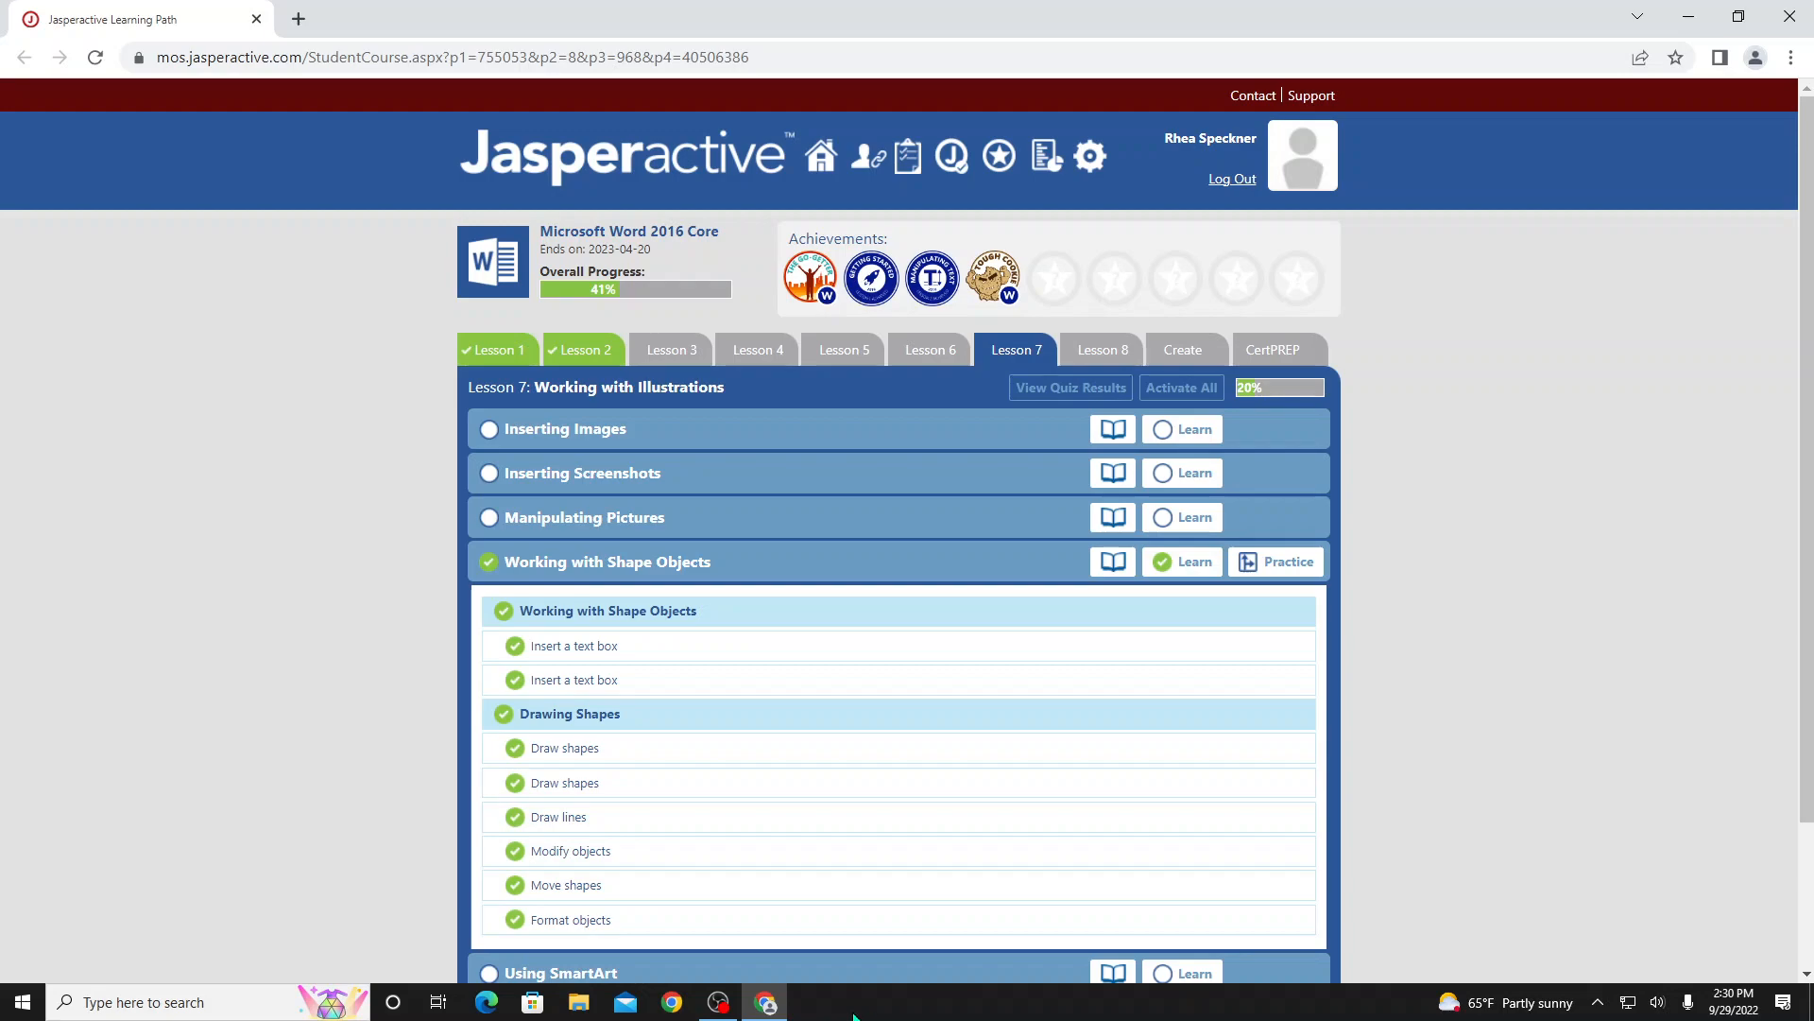
pyautogui.moveTo(720, 1004)
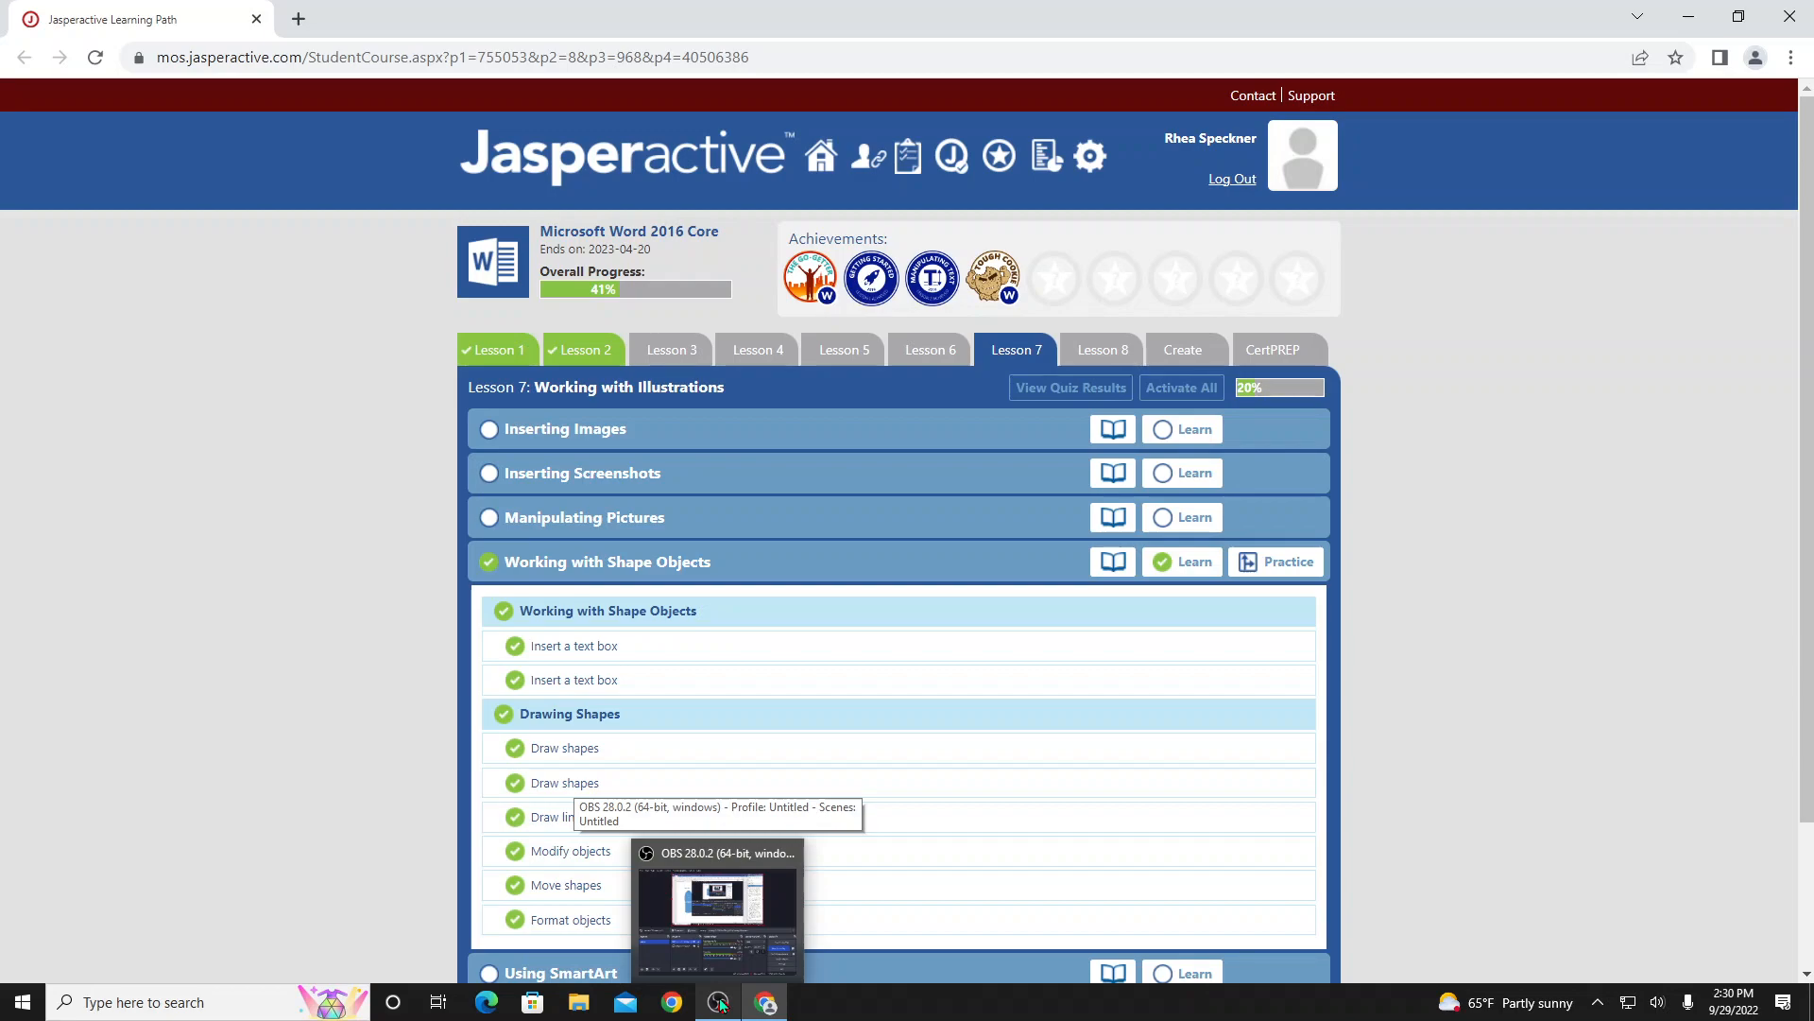
pyautogui.click(720, 1004)
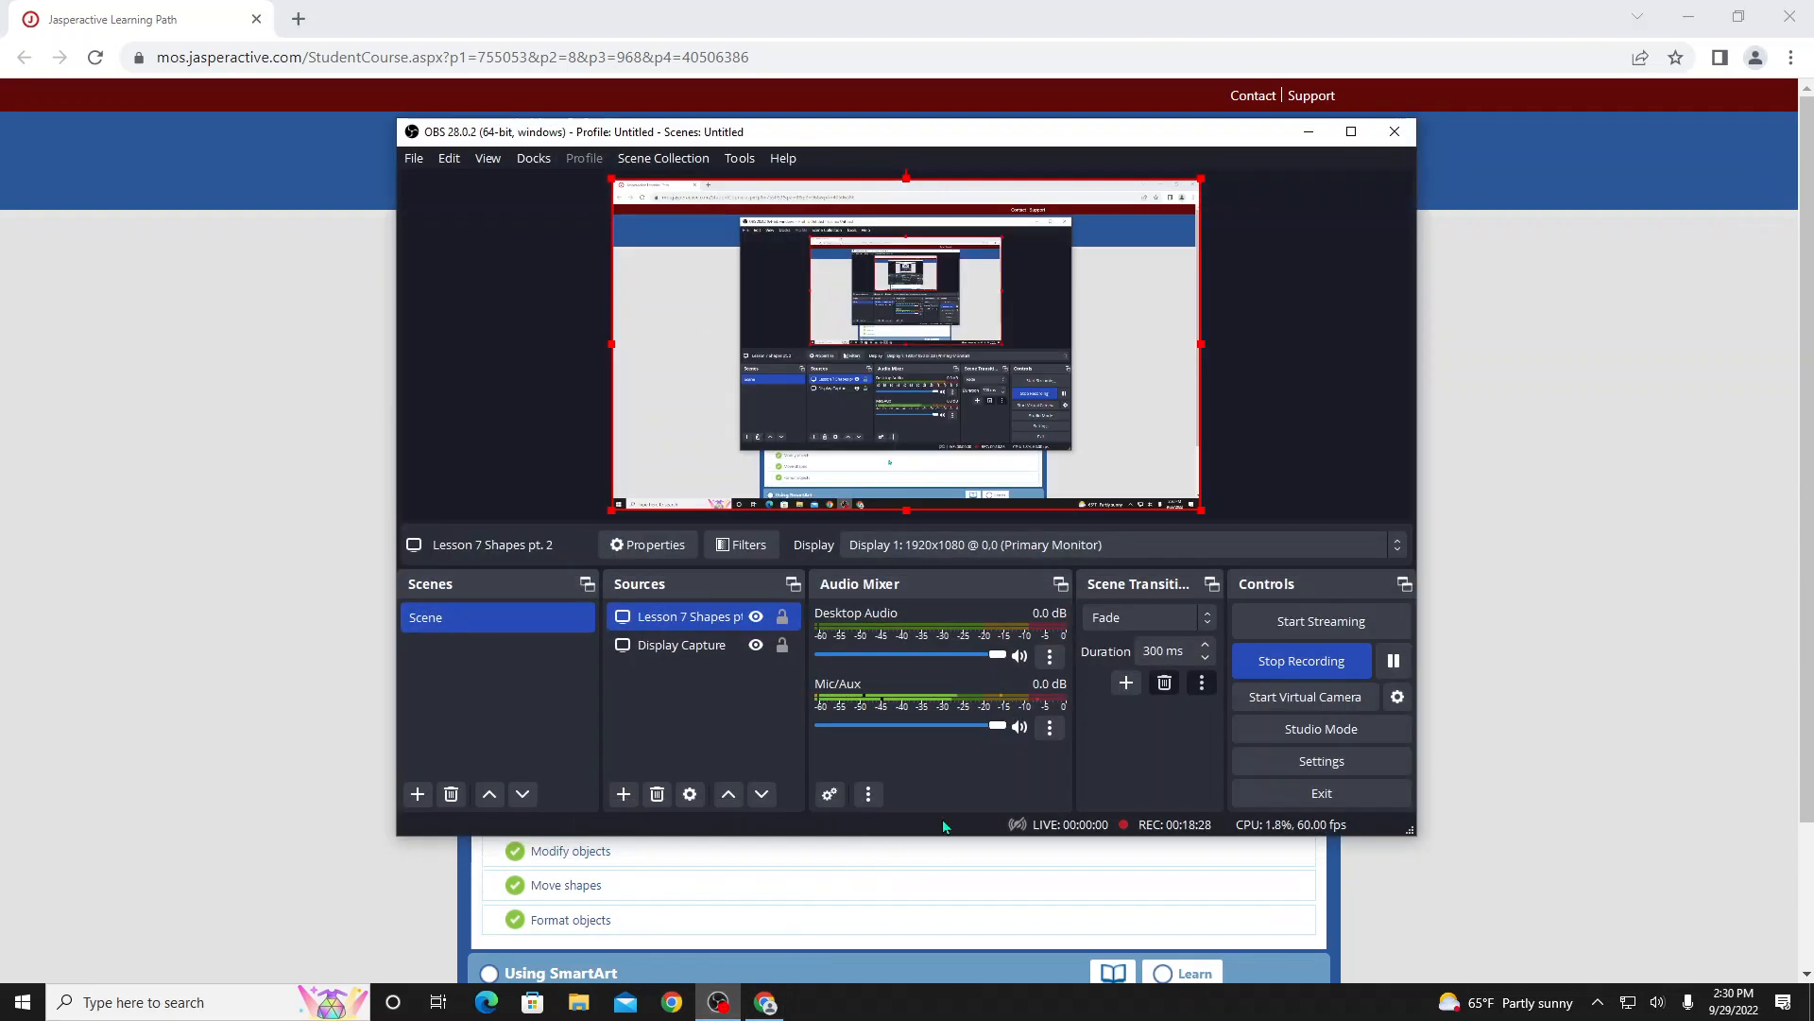